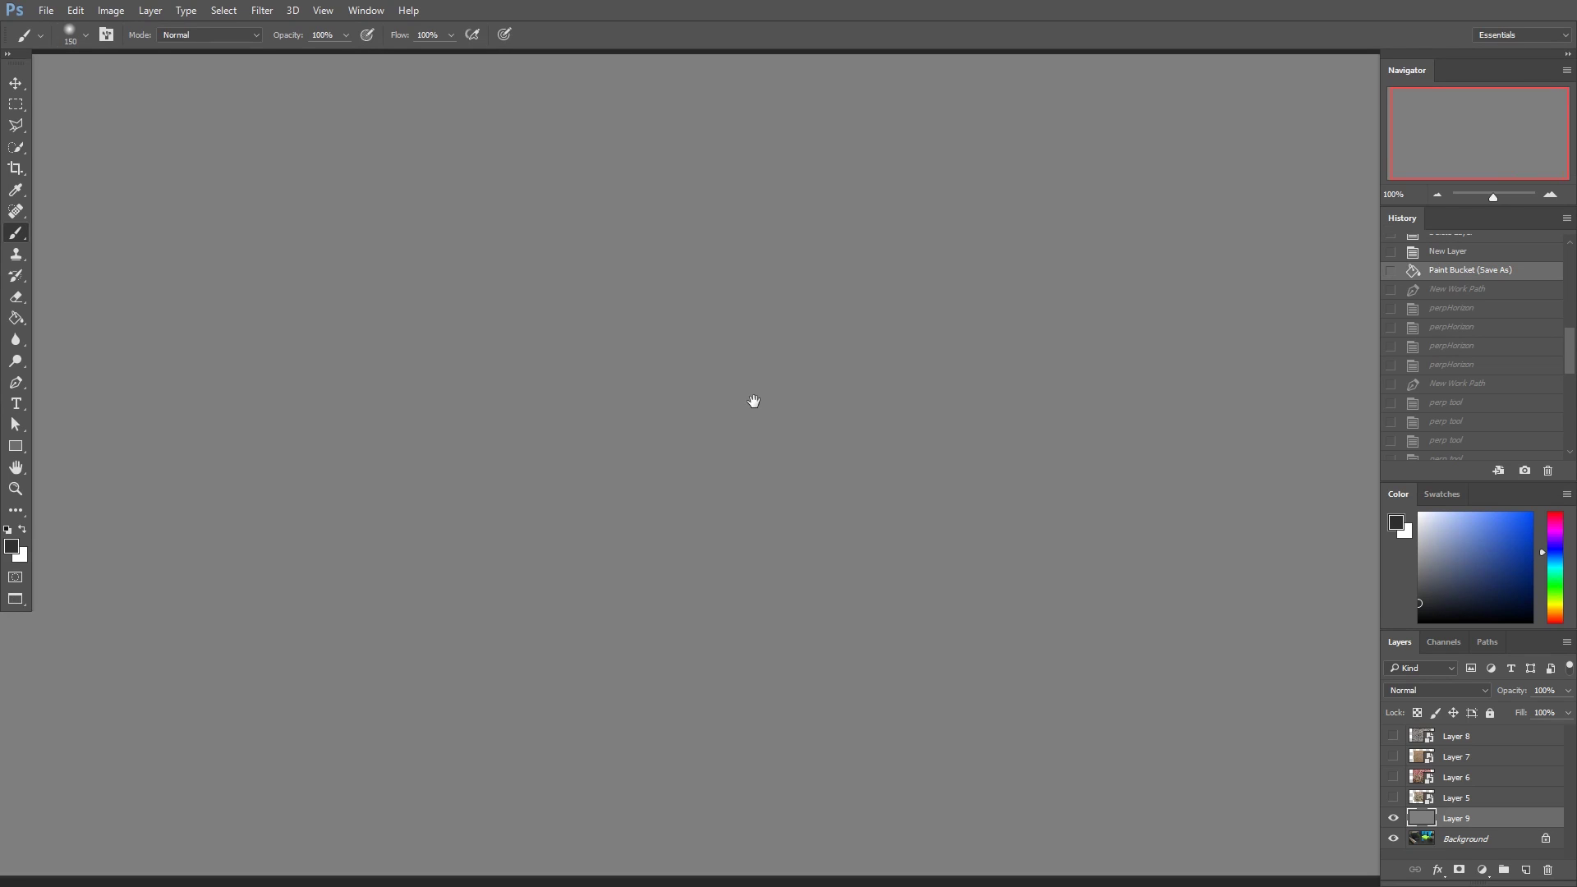
- Open the Perspective Tools 2 panel from Window > Extensions
left_click(293, 10)
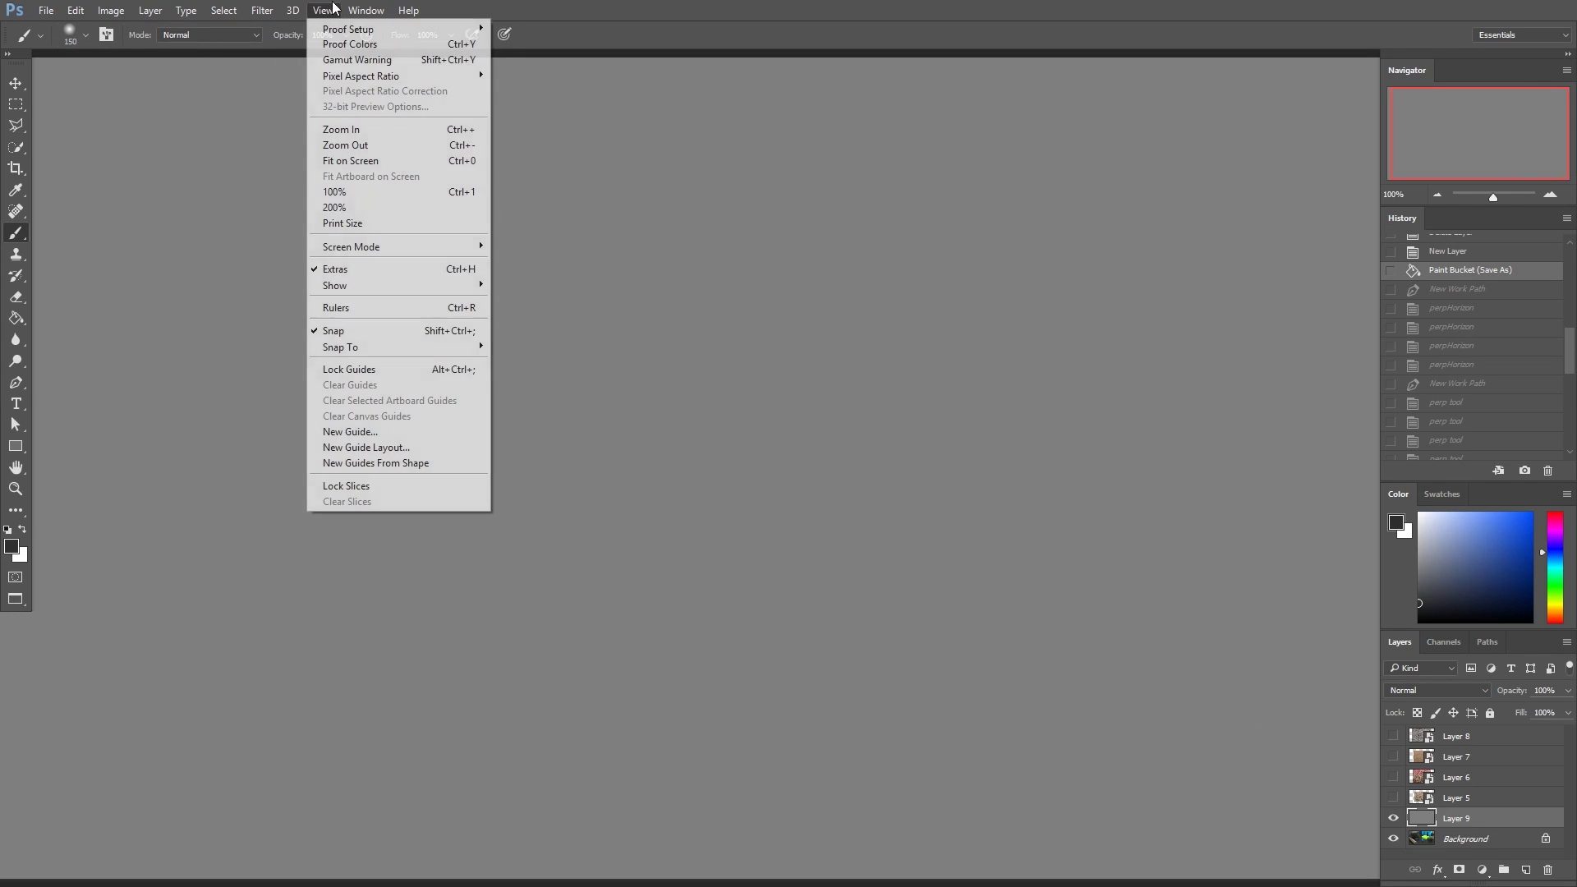
mouse_move(352, 82)
left_click(279, 98)
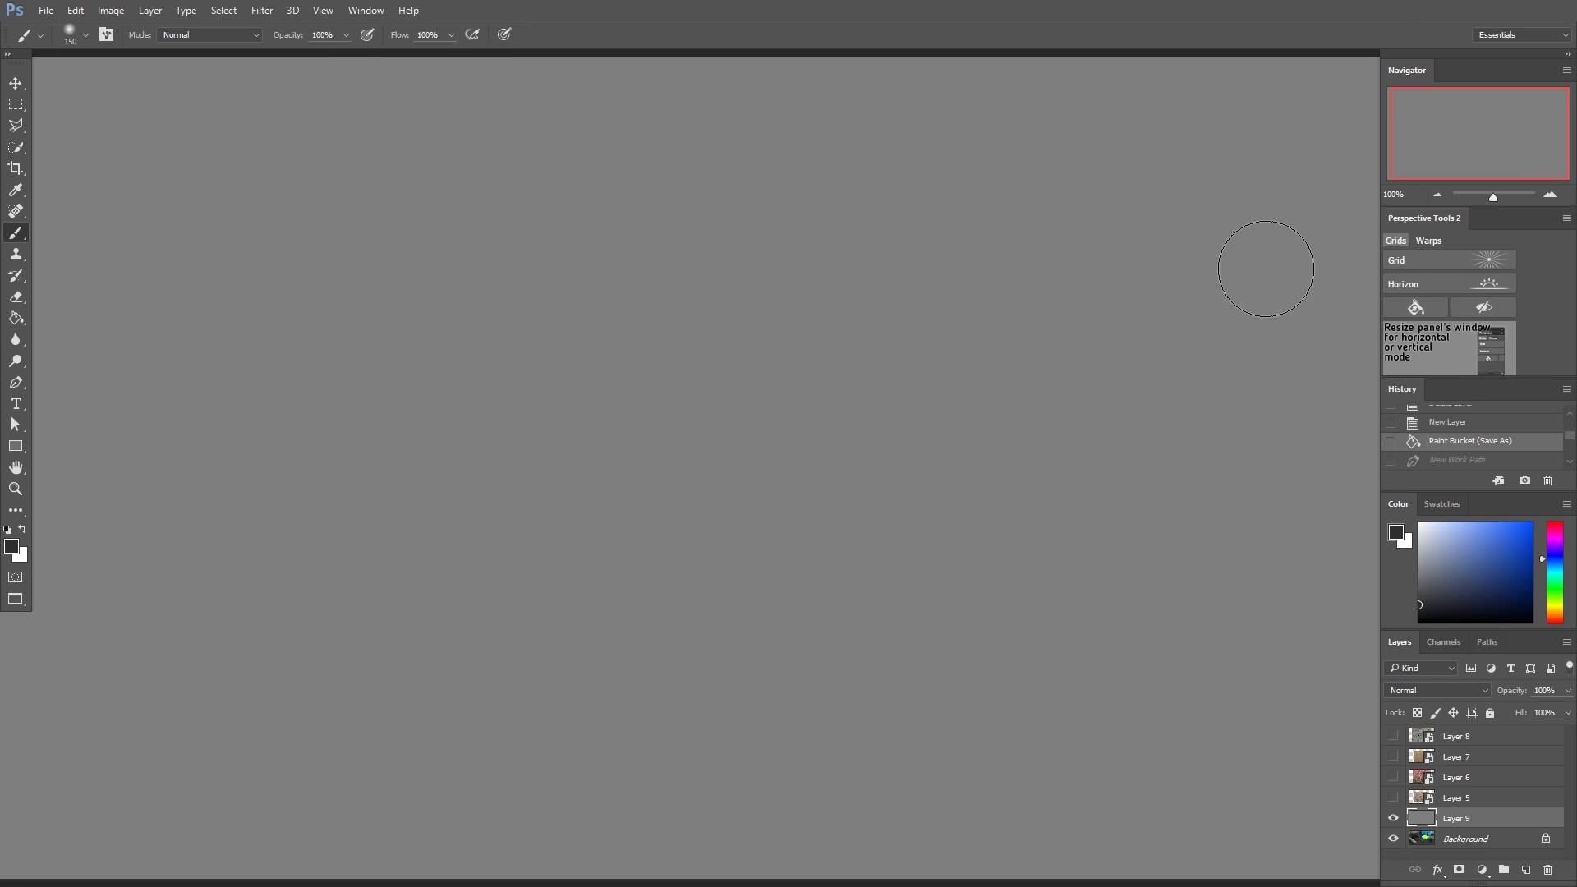
- Float and resize Perspective Tools 2, then dock it between Navigator and History
left_click_drag(1407, 215, 1378, 86)
left_click_drag(1183, 246, 1274, 243)
left_click_drag(1315, 58, 1385, 78)
left_click_drag(1537, 59, 1180, 125)
left_click_drag(1395, 132, 1563, 156)
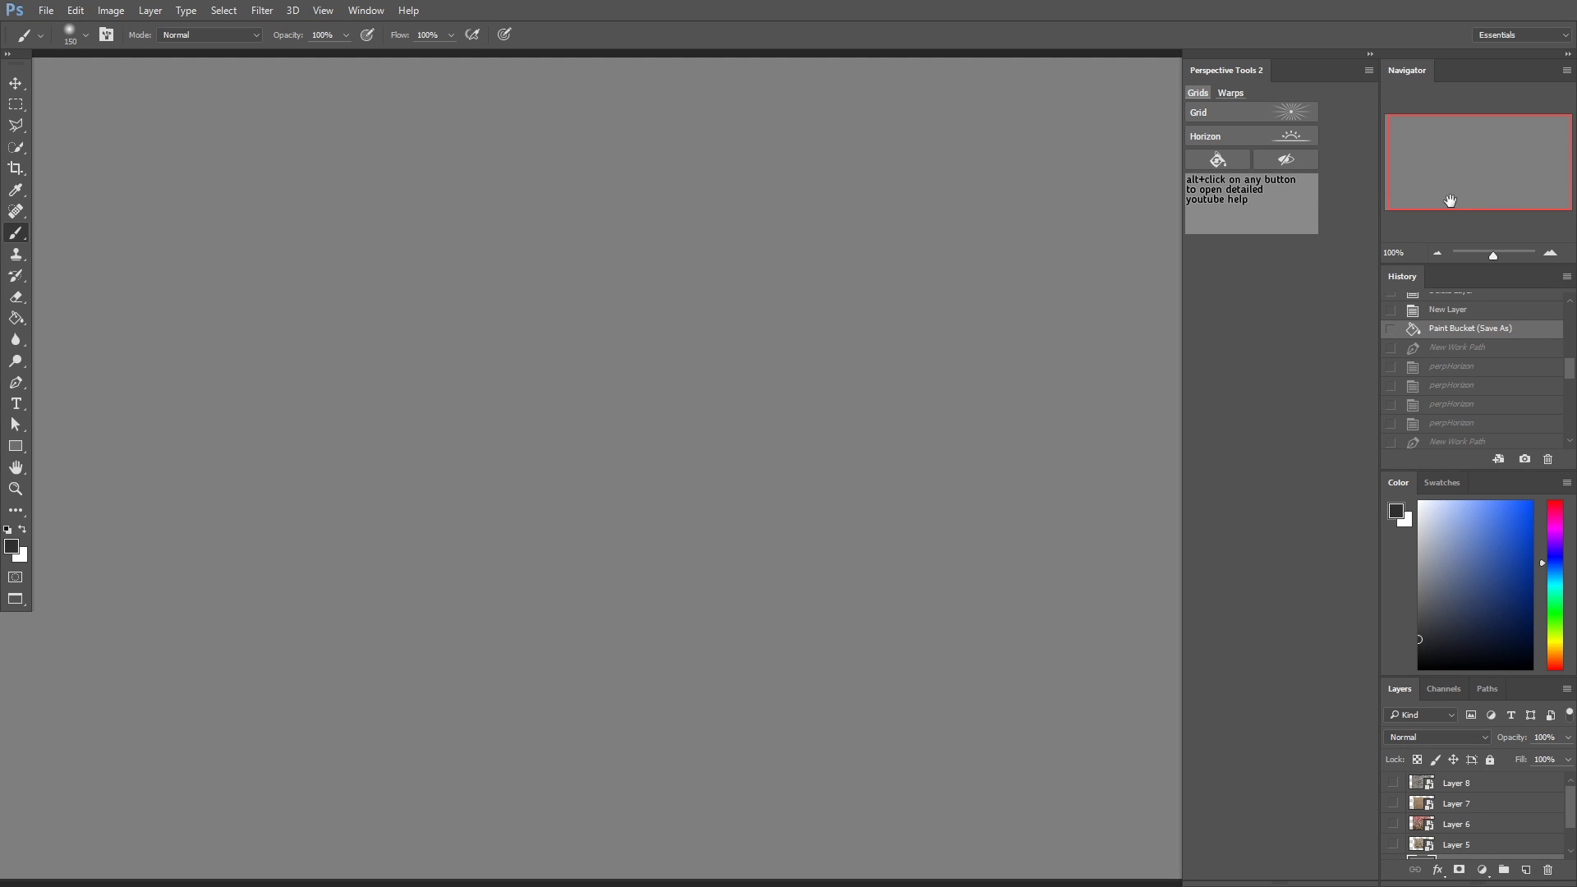
mouse_move(1308, 72)
left_mouse_down()
mouse_move(1209, 110)
mouse_move(1218, 96)
mouse_move(1287, 96)
left_mouse_up()
mouse_move(1345, 270)
left_mouse_down()
mouse_move(1323, 269)
mouse_move(1341, 171)
mouse_move(1286, 244)
mouse_move(1224, 277)
mouse_move(1339, 168)
mouse_move(1323, 169)
mouse_move(1289, 288)
mouse_move(1316, 274)
left_mouse_up()
left_click_drag(1248, 90, 1487, 269)
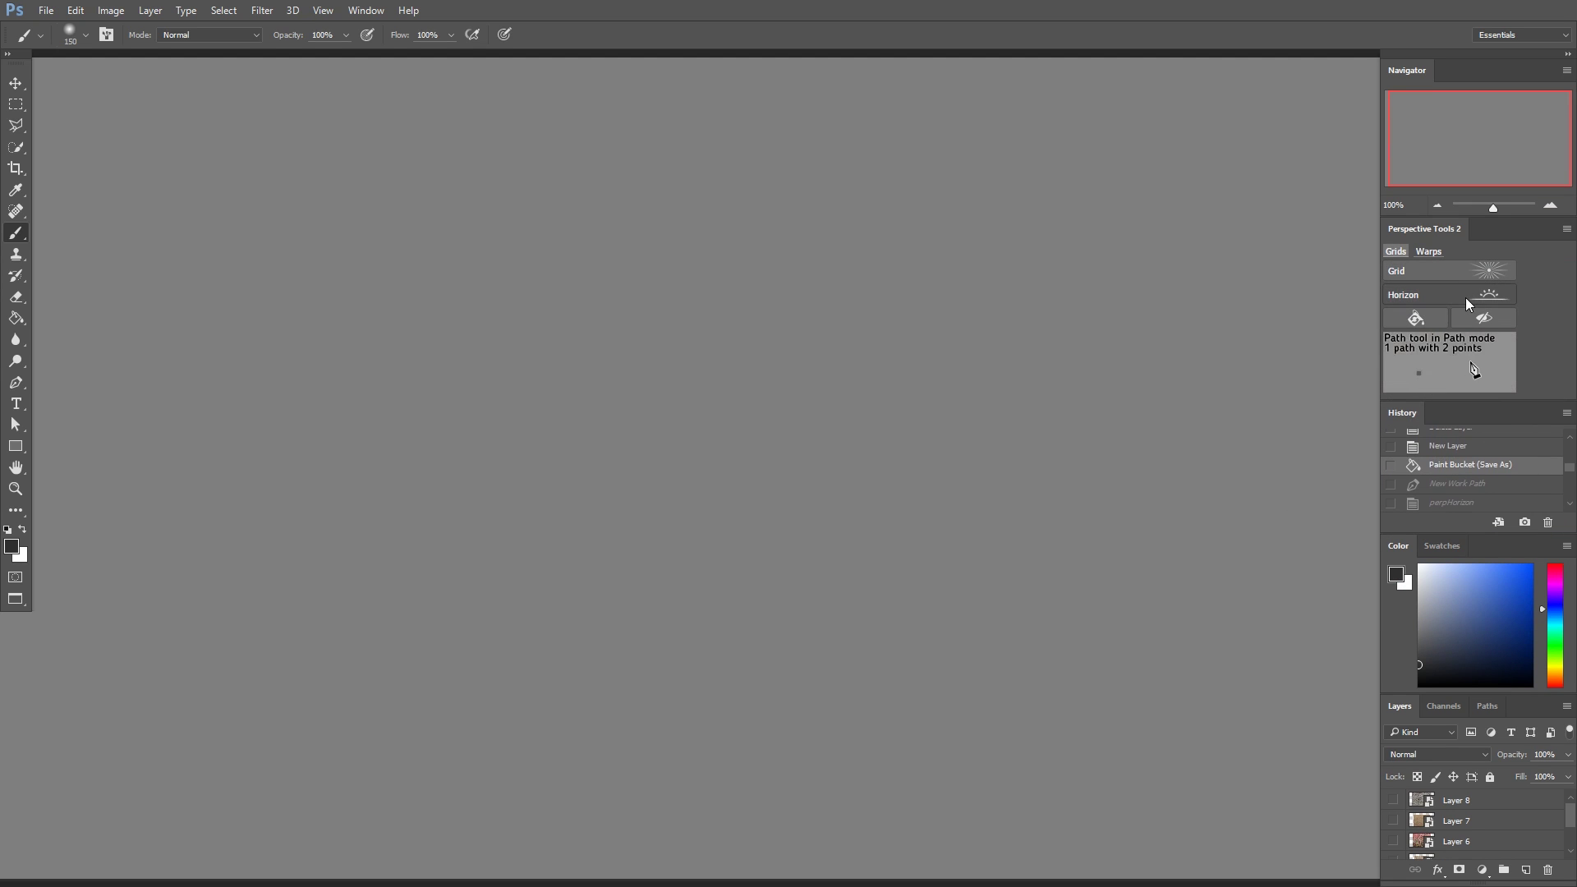
- Show the Warps options, shrink Navigator, enlarge Layers to list every layer, and pick the Pen tool
left_click(1430, 252)
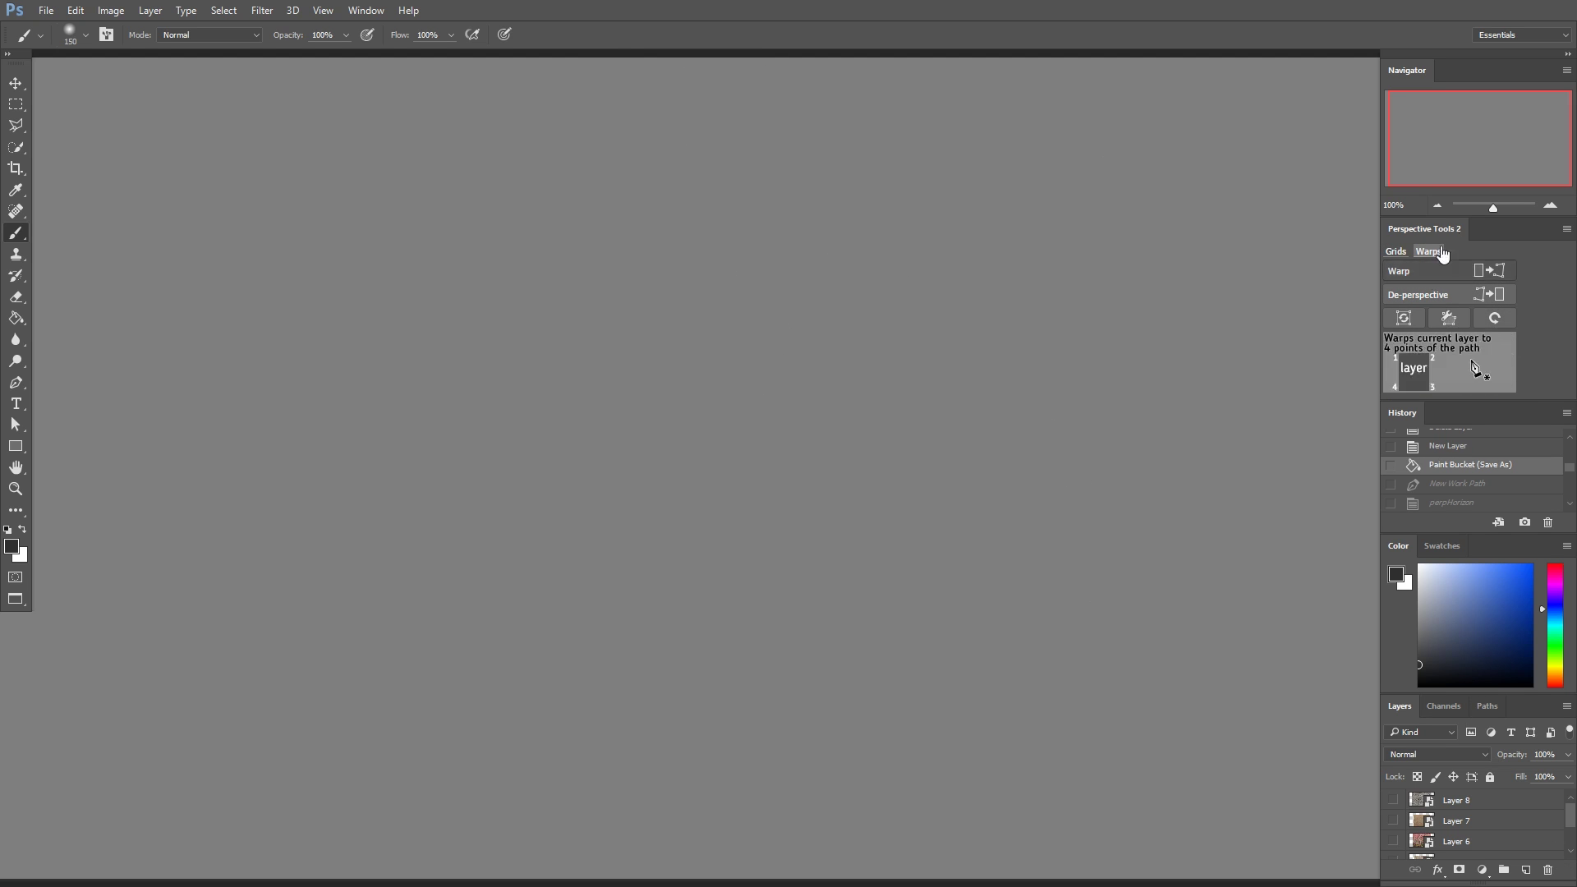
left_click_drag(1472, 216, 1472, 181)
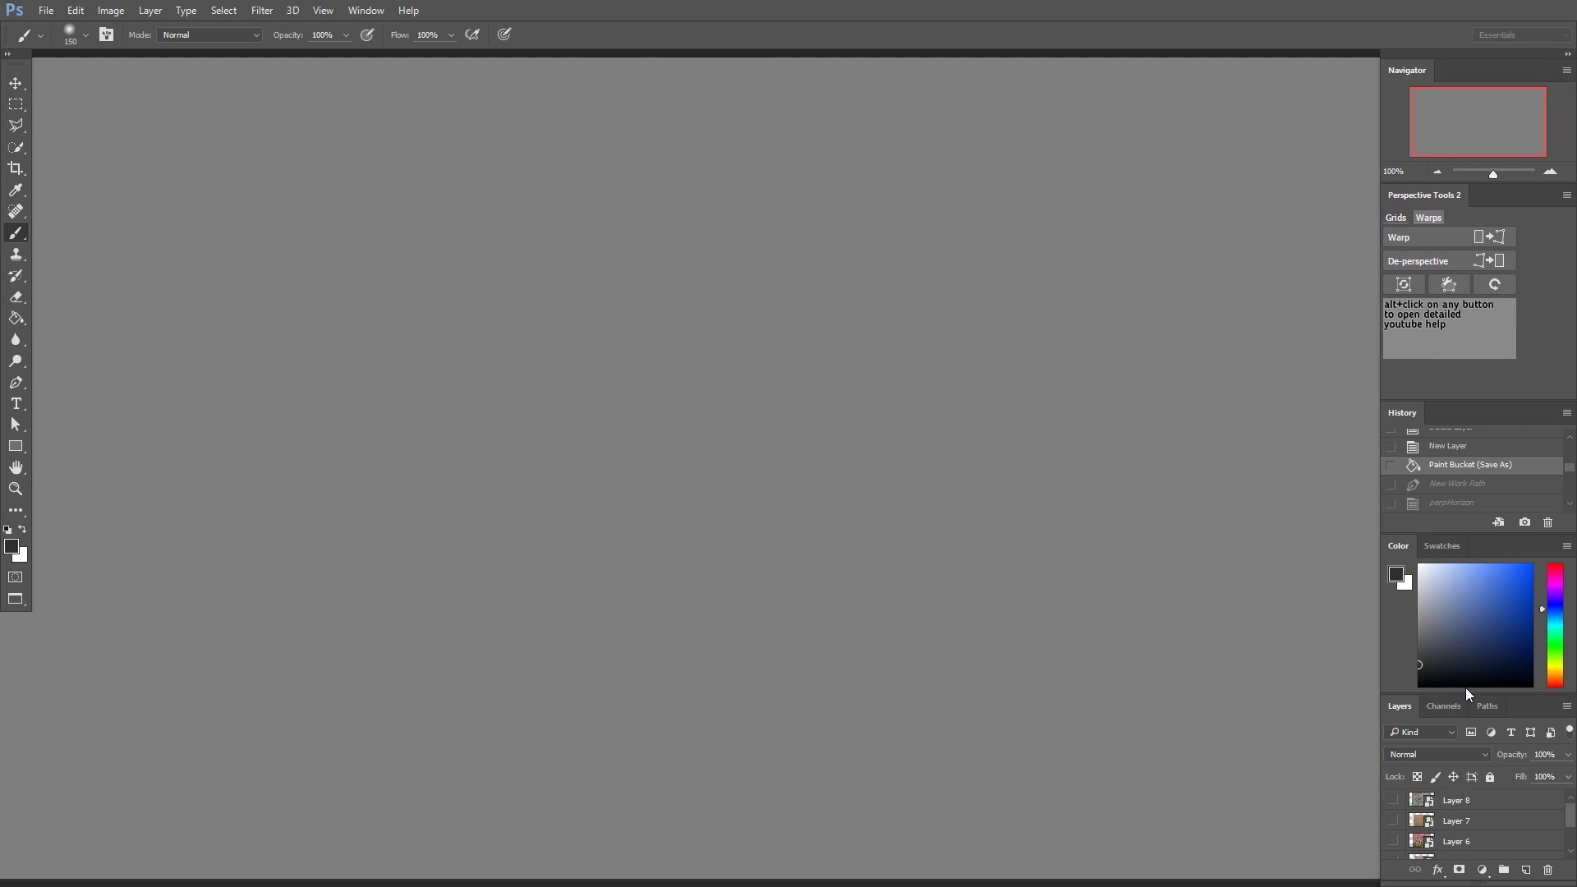
left_click_drag(1465, 692, 1466, 593)
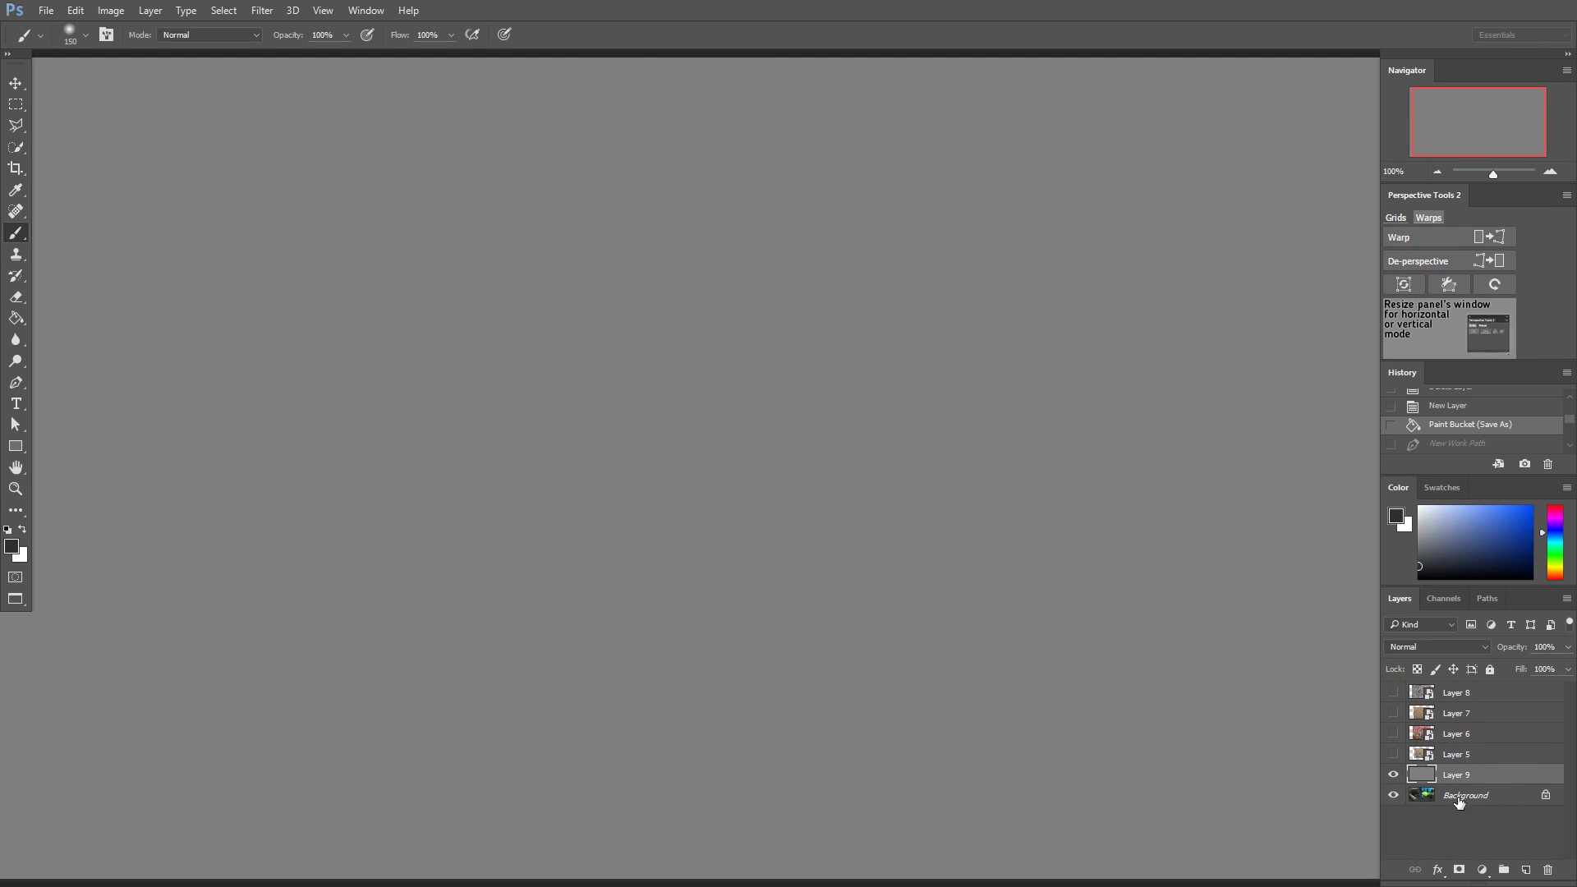
left_click(17, 382)
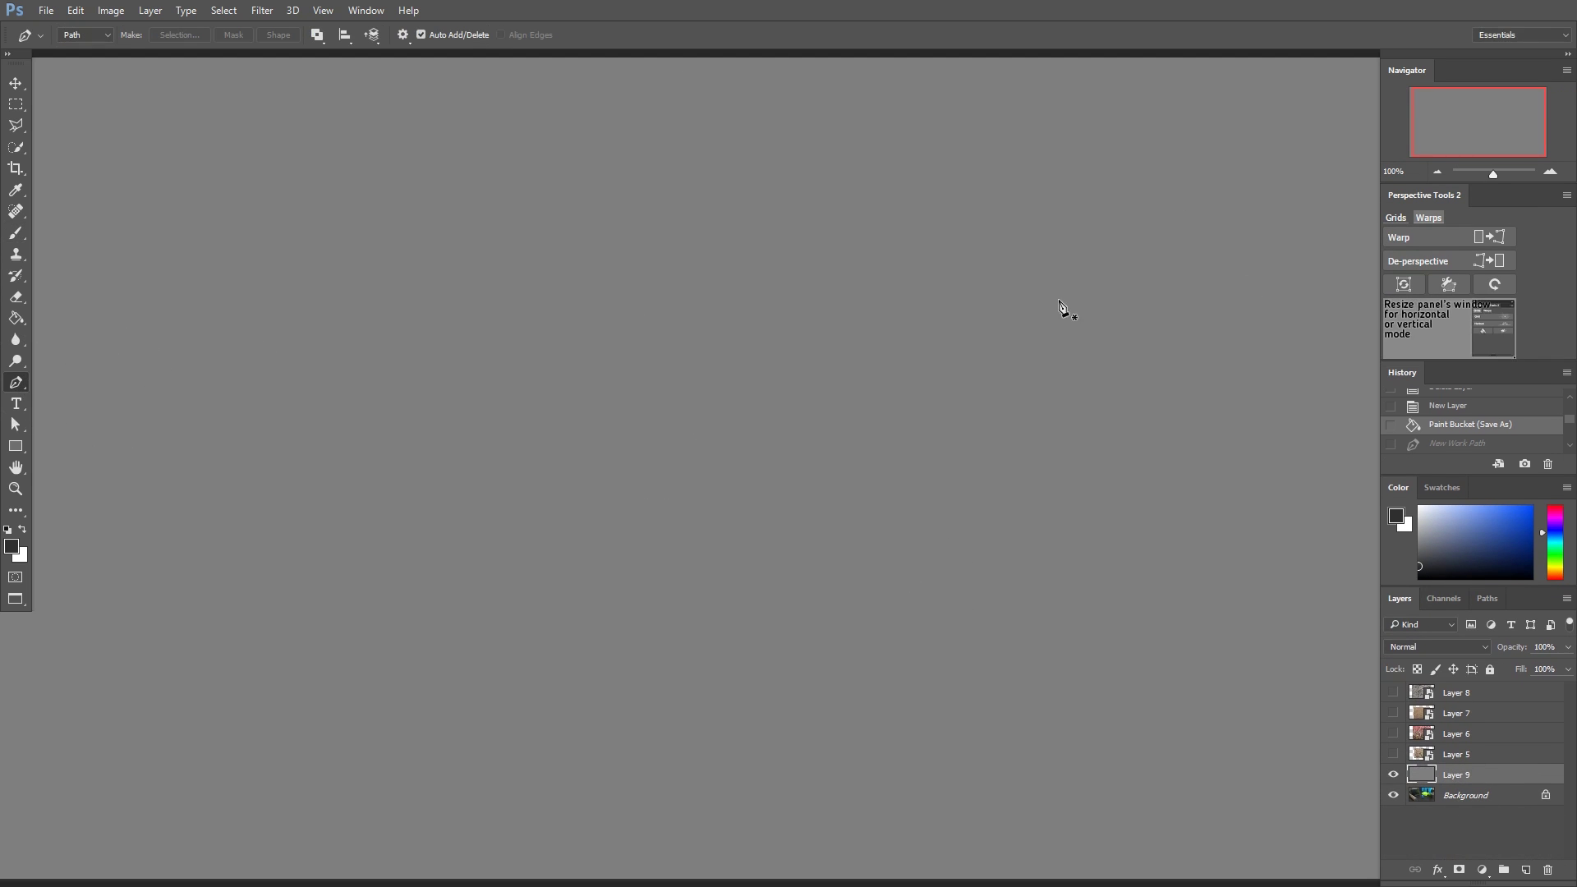
- On the Grids tab, place one pen point near the canvas centre and generate horizon lines through it
left_click(1397, 218)
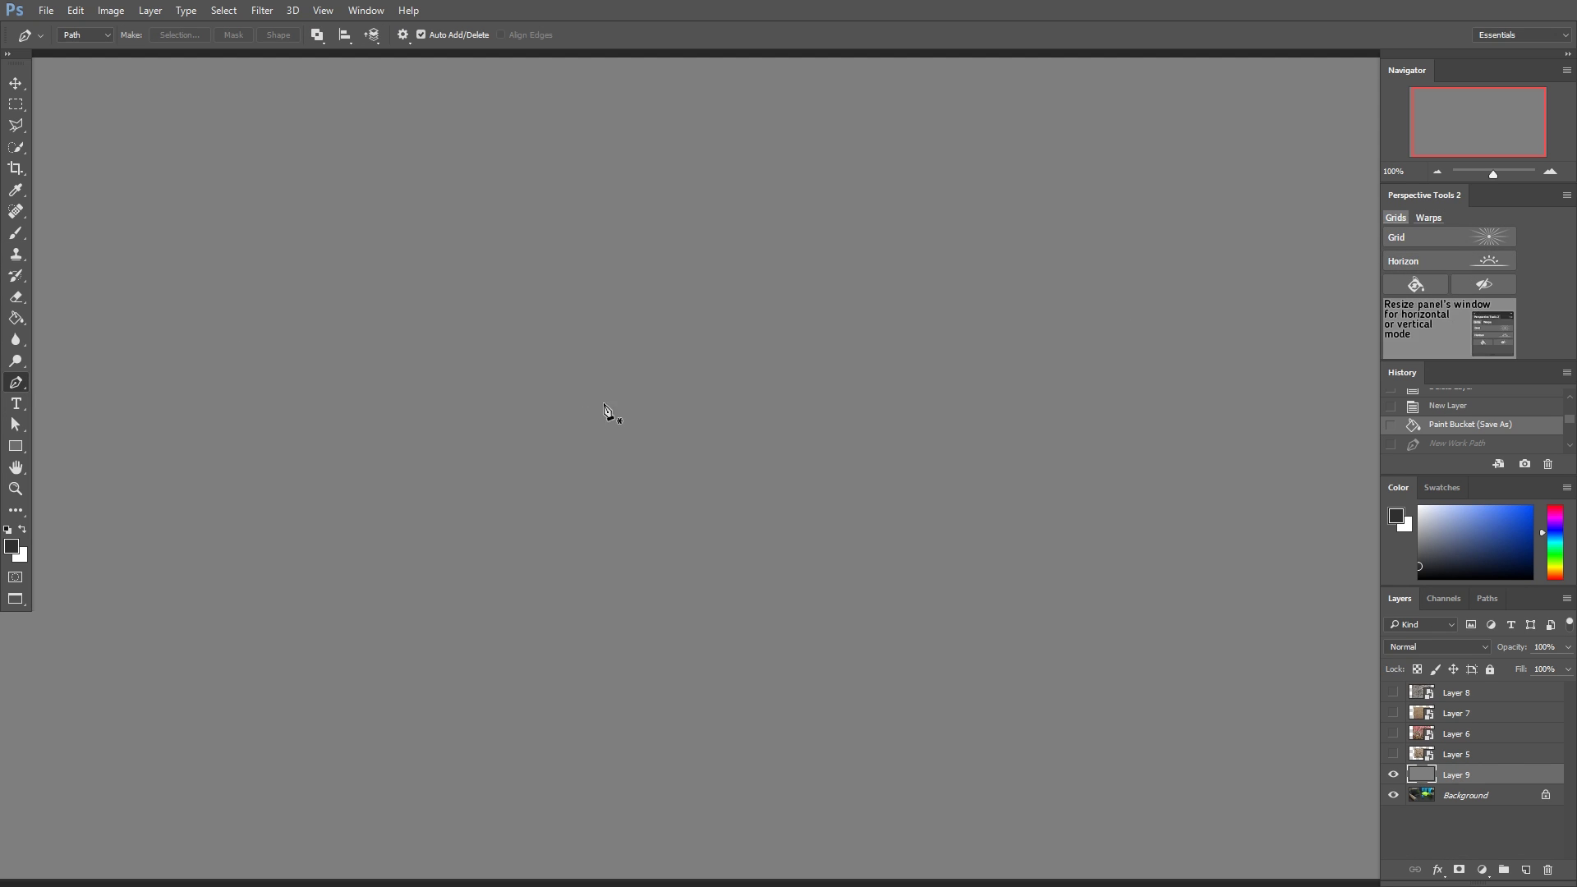
left_click(641, 386)
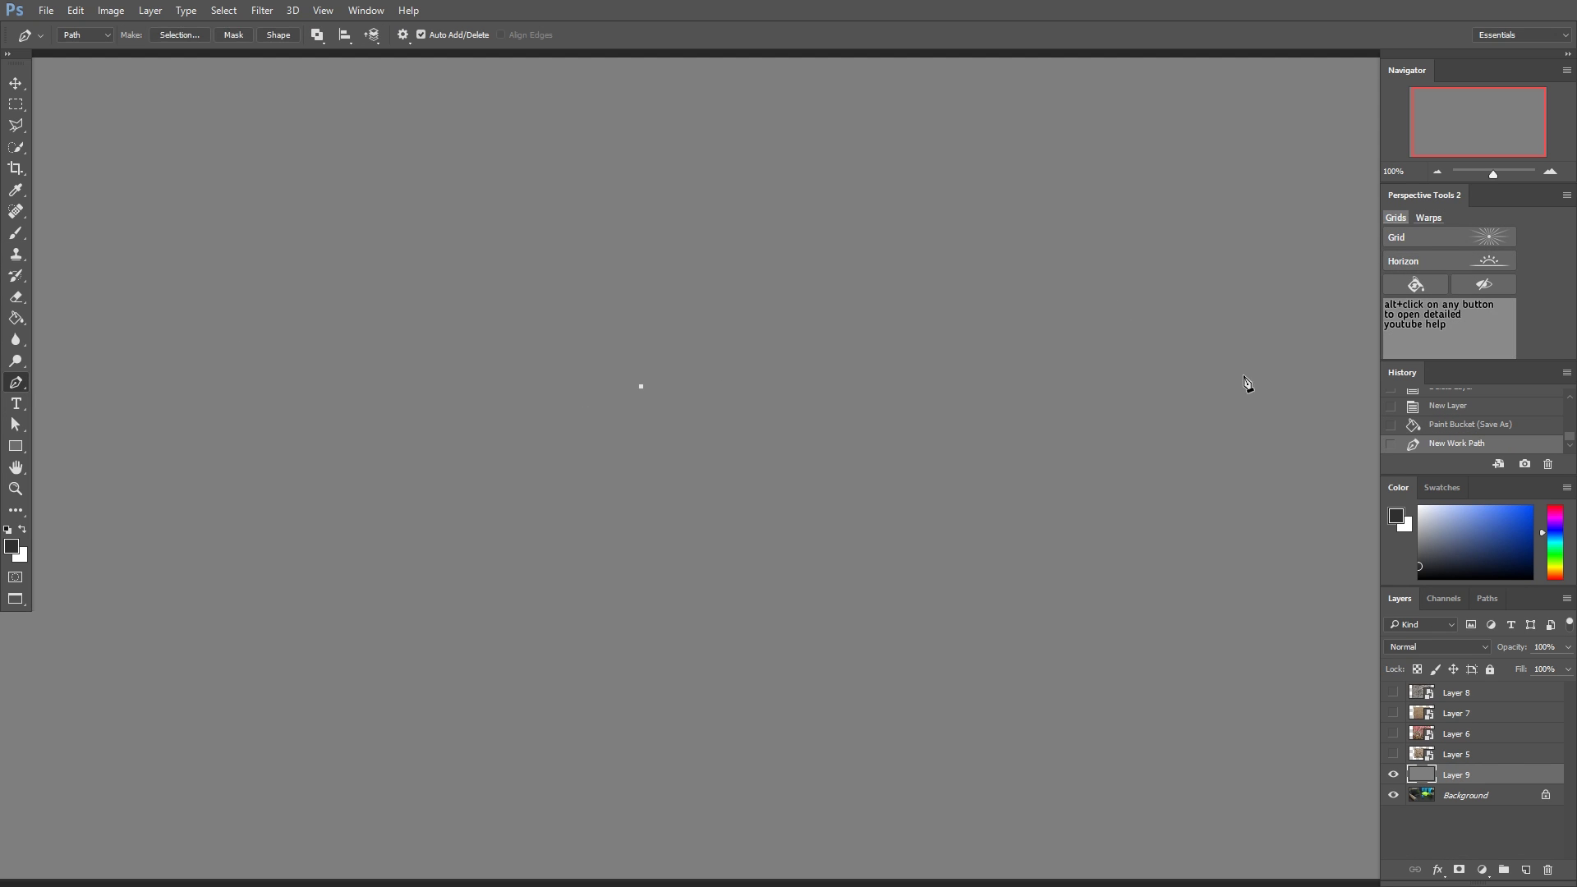
left_click(1485, 267)
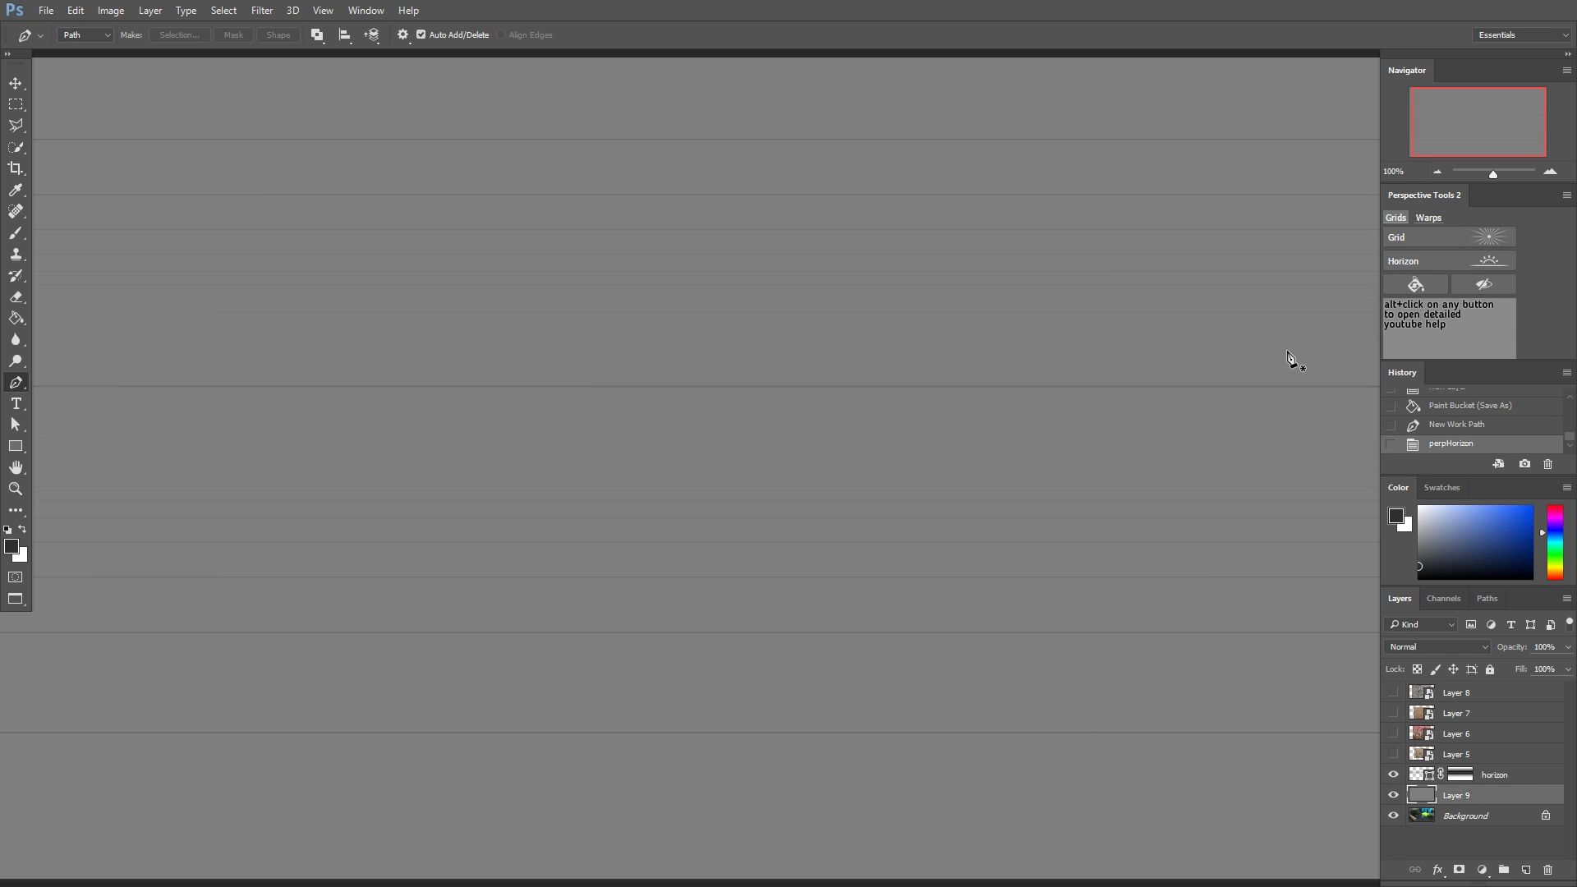
- Generate a red perspective grid from a vanishing point at the left of the horizon
left_click(109, 387)
left_click(1446, 260)
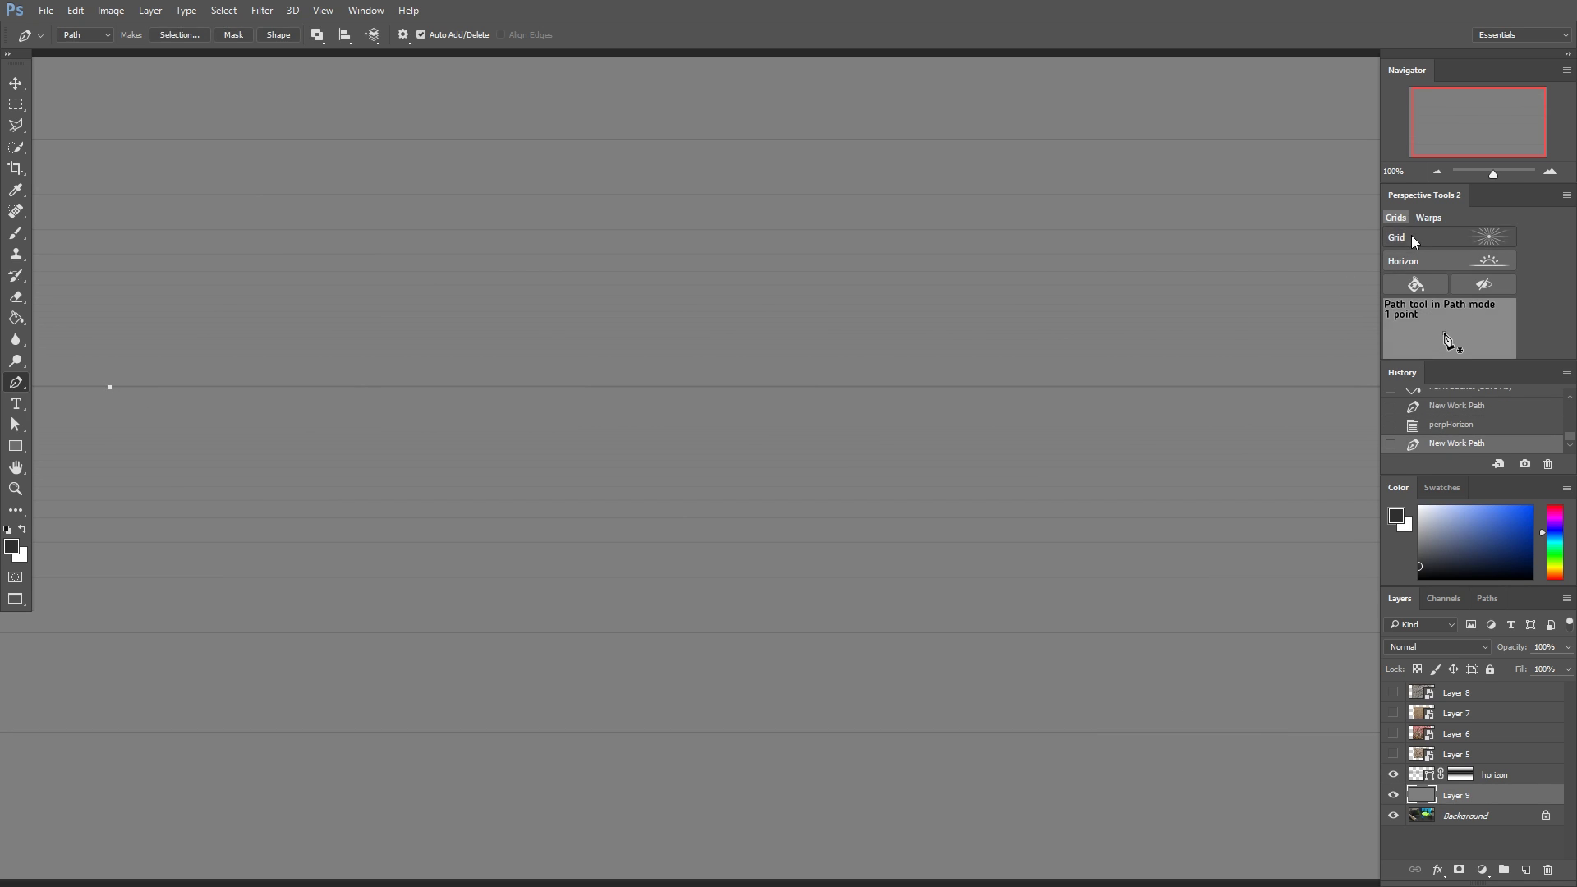
left_click(1415, 281)
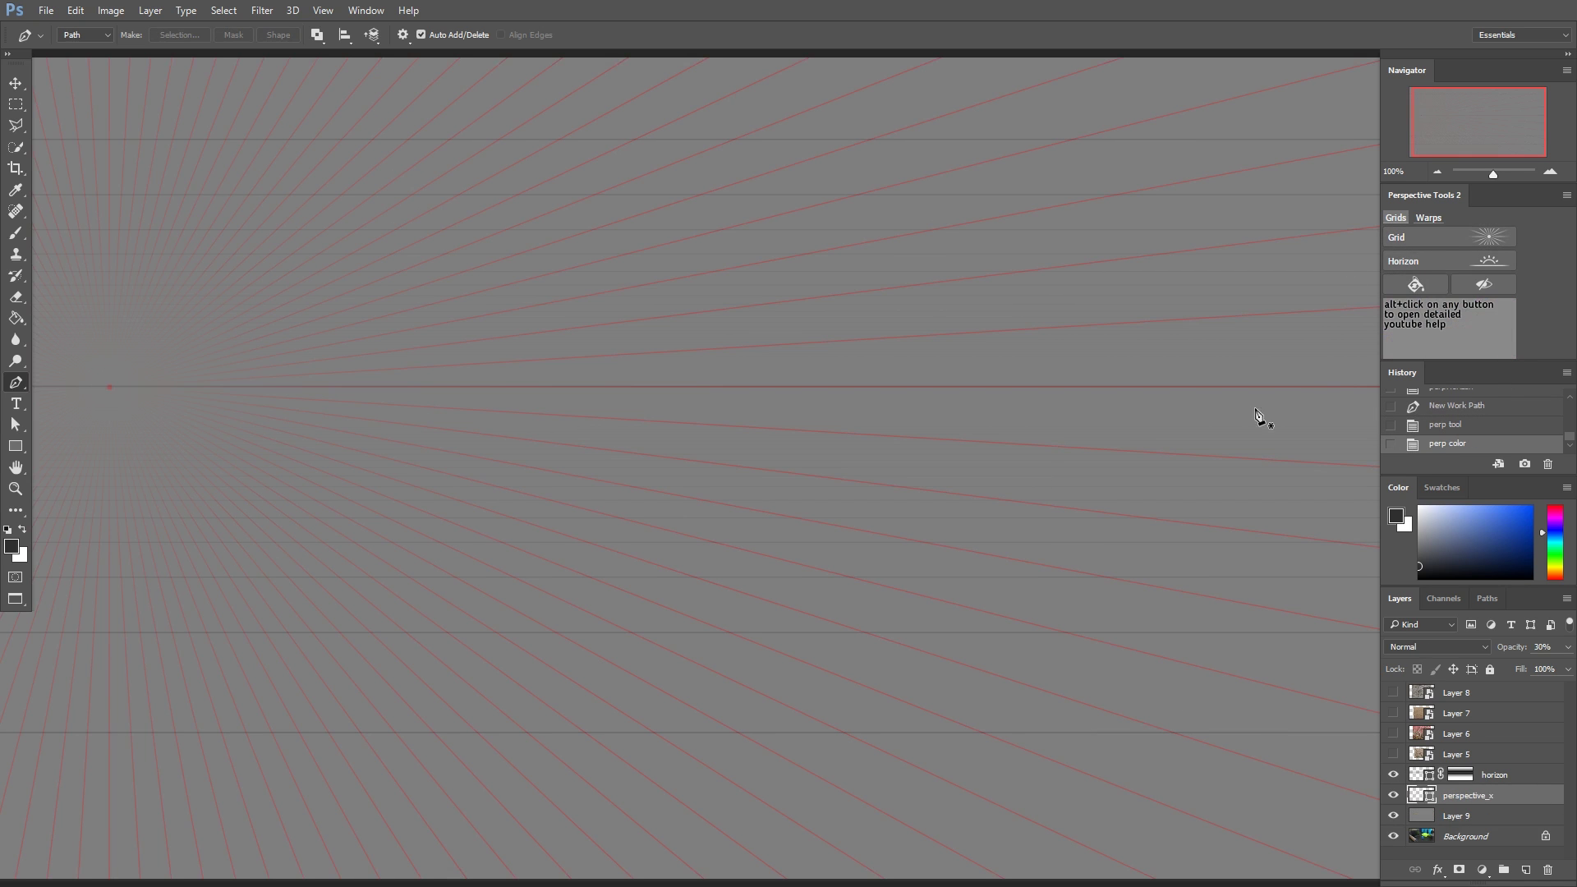
- Add vanishing points at the horizon's right and bottom centre, cycling the newest grid to blue
left_click(1356, 386)
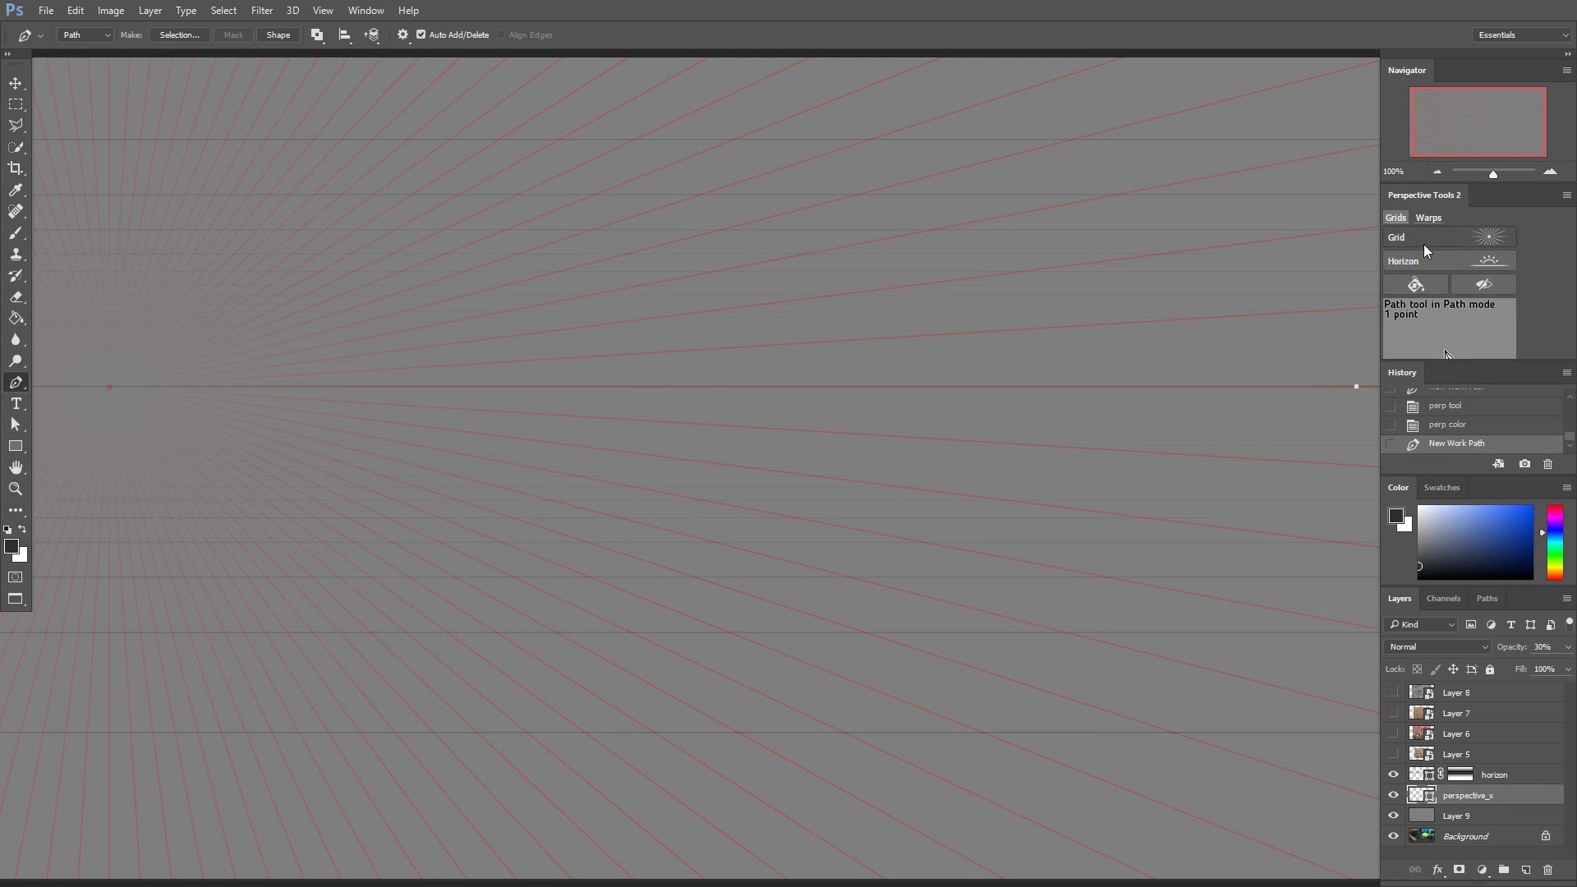
left_click(732, 849)
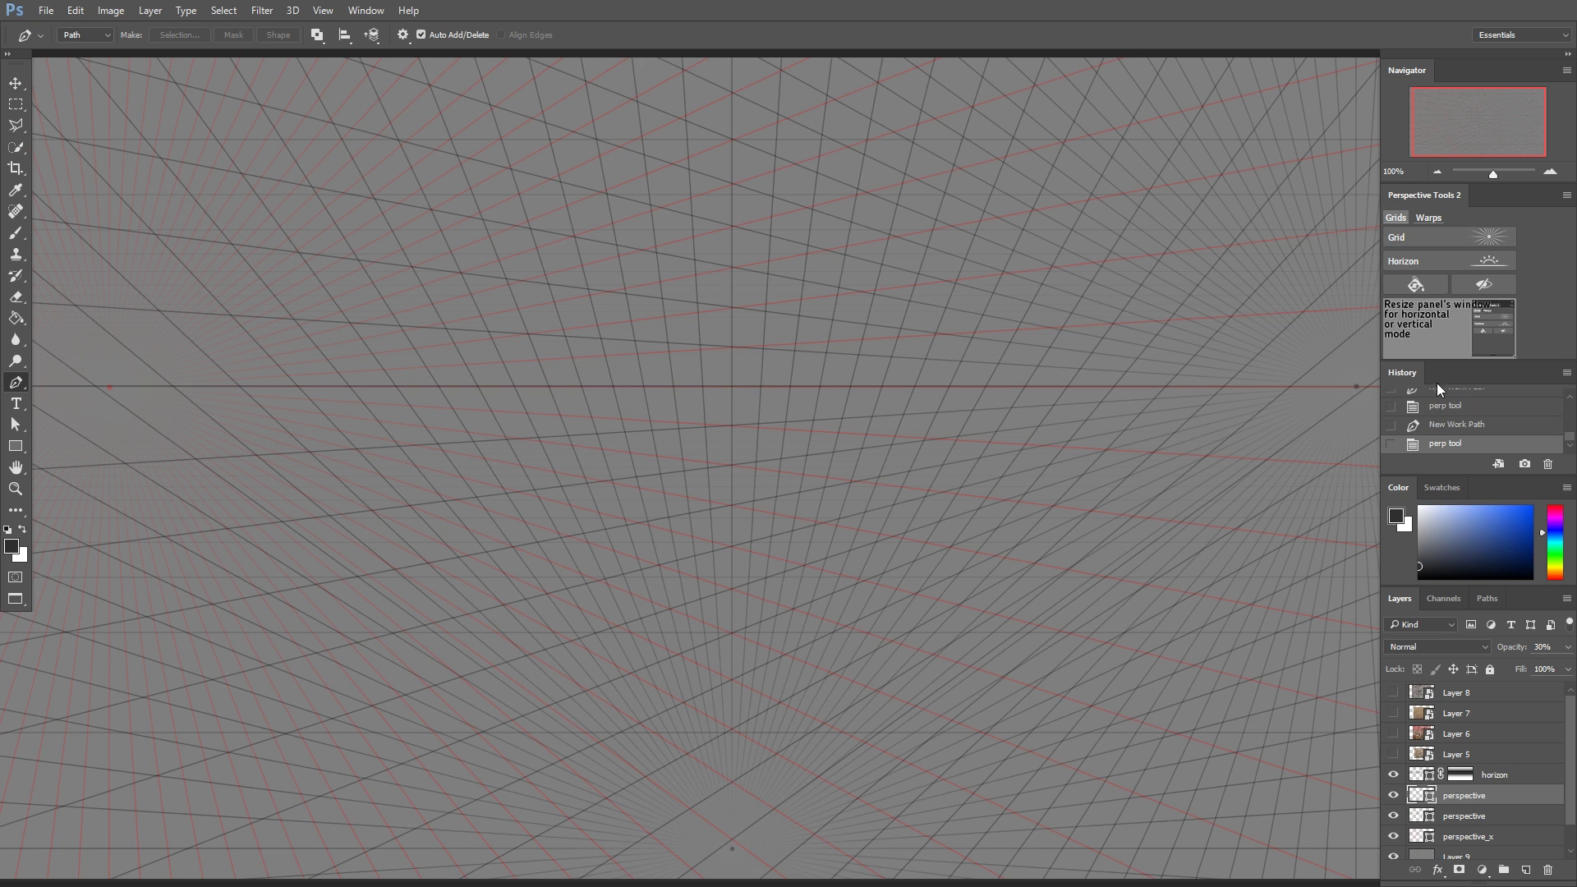
left_click(1406, 285)
left_click(1406, 284)
left_click(1407, 284)
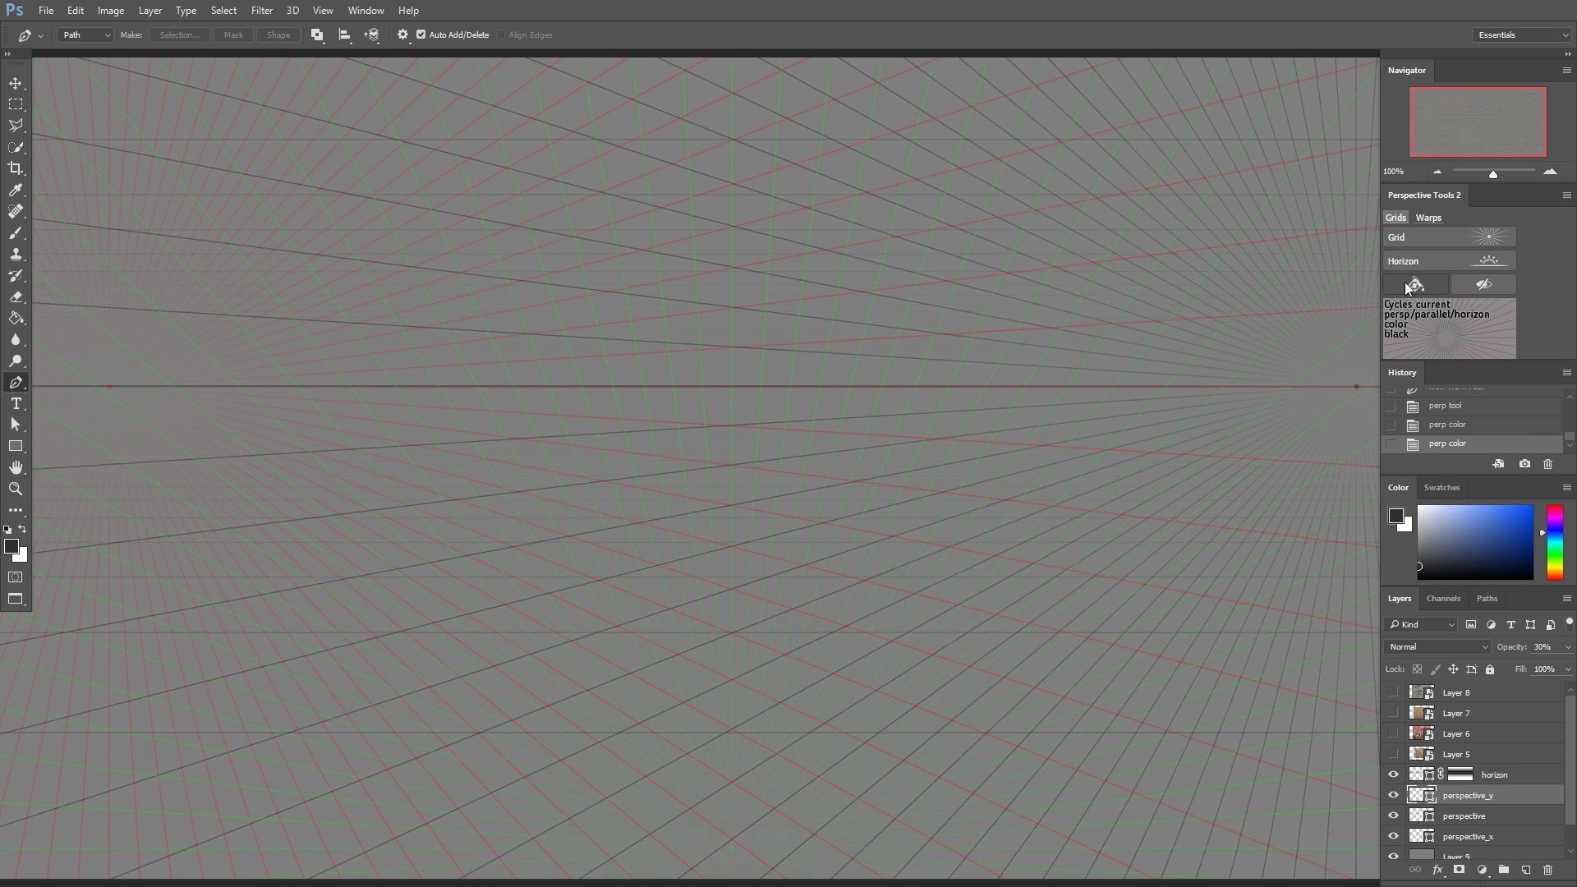
- Recolour the middle grid, set perspective_x opacity to 11%, and select Layer 9
left_click(1478, 815)
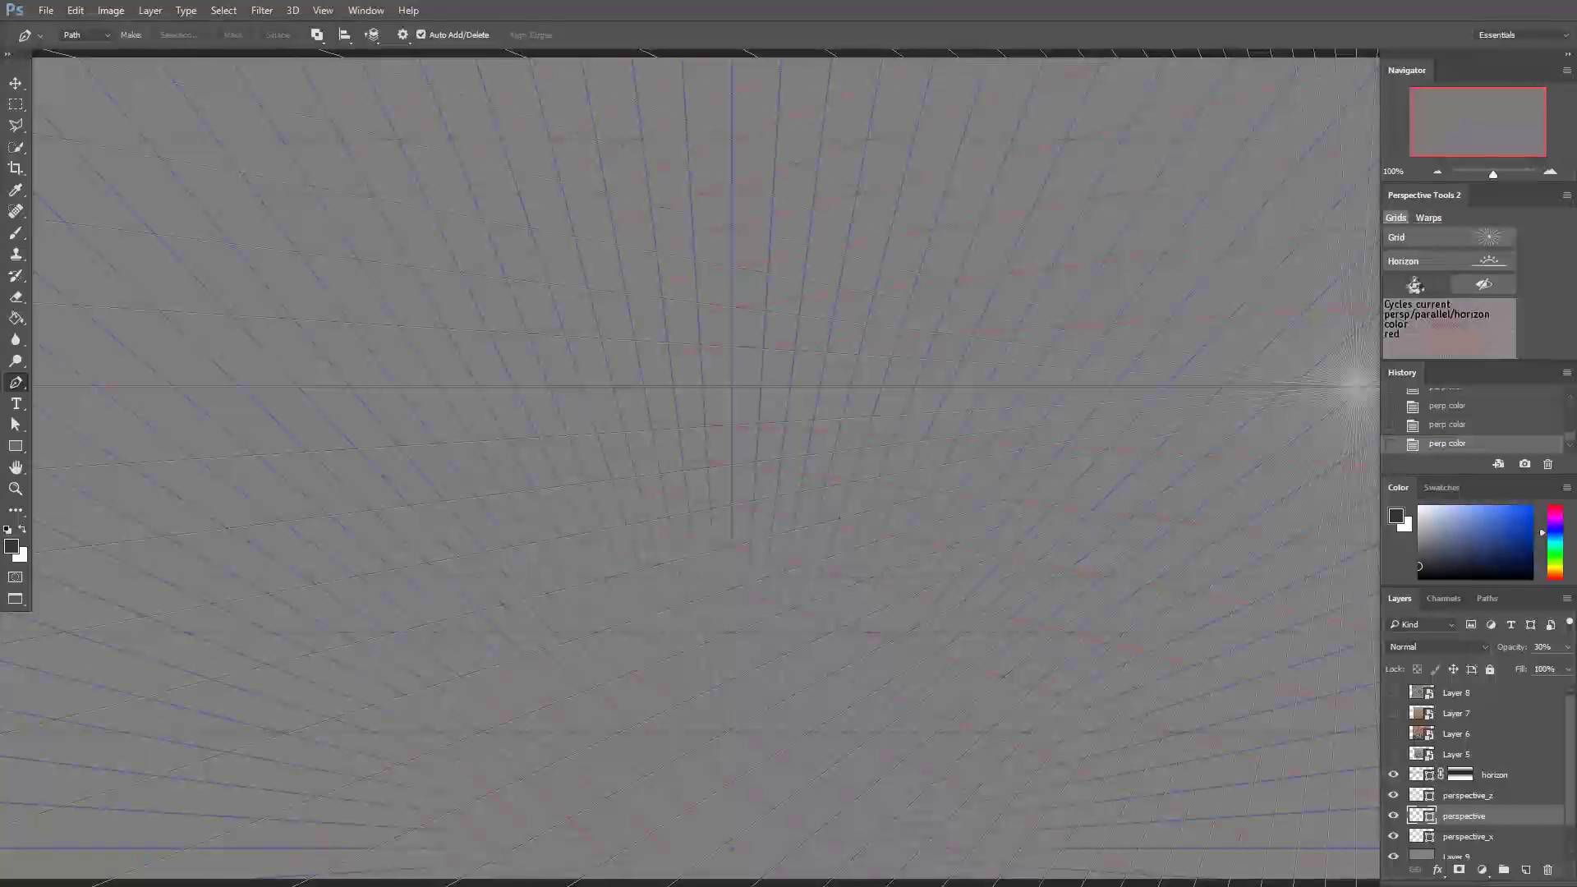
left_click(1416, 285)
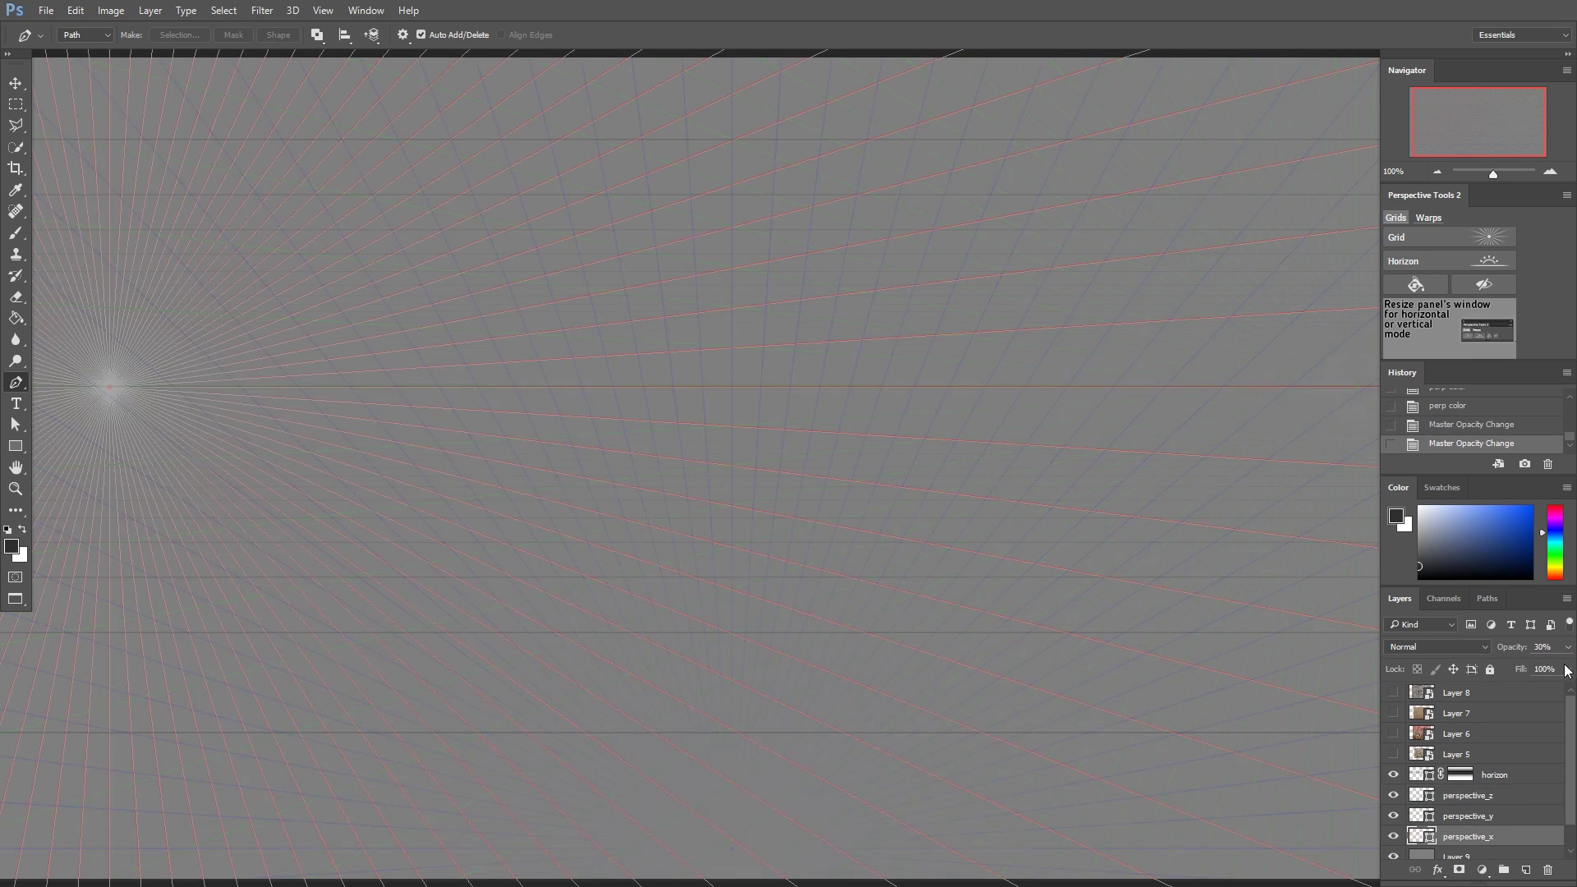
left_click_drag(1502, 667, 1497, 667)
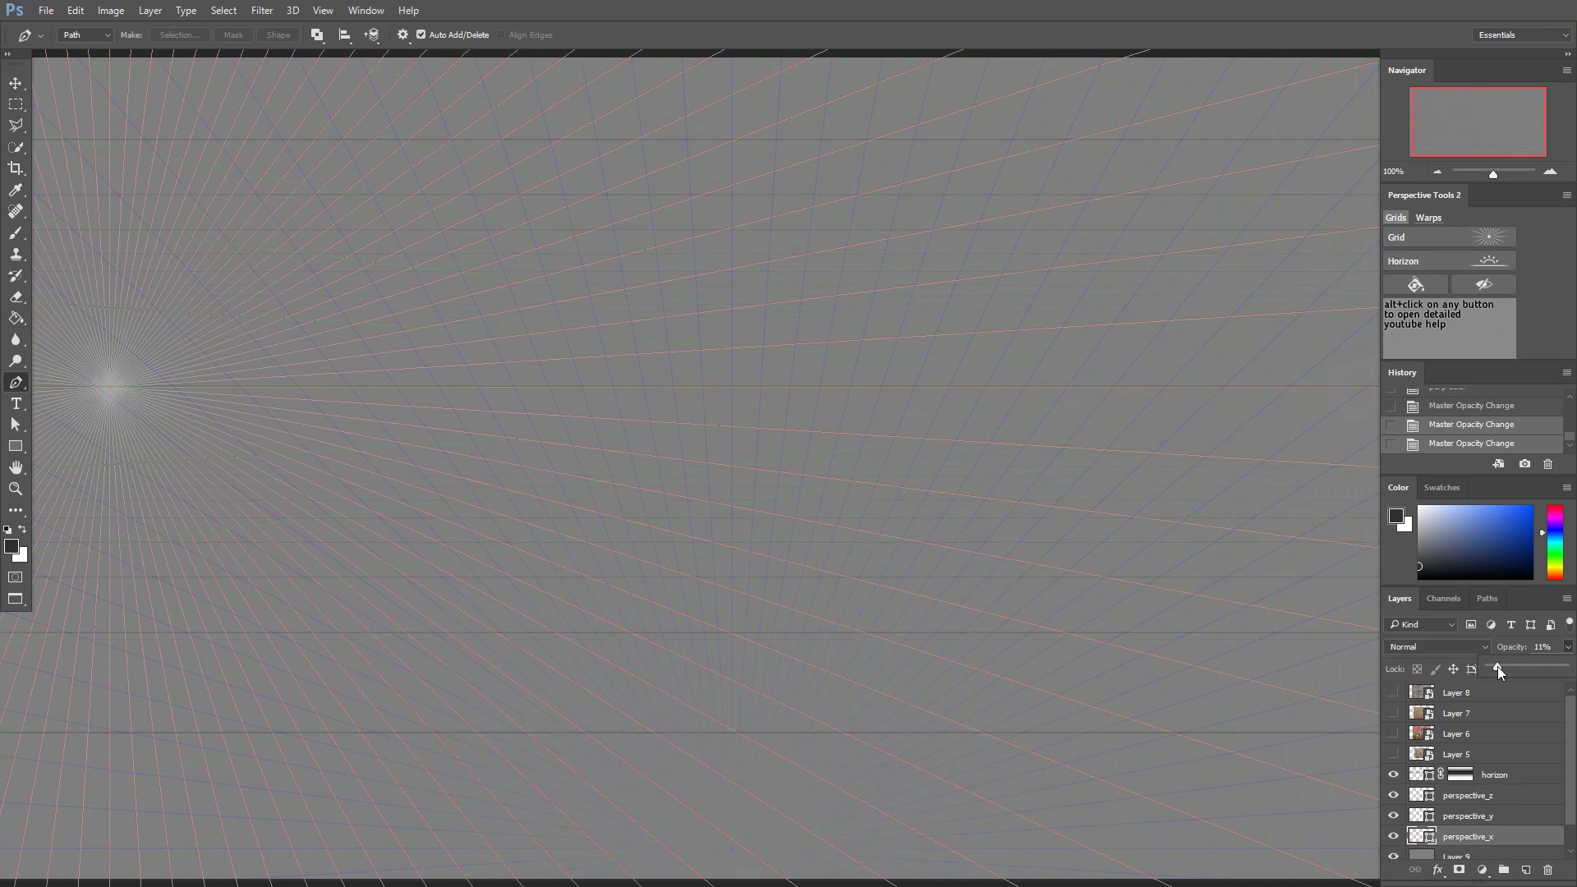
left_click(1476, 854)
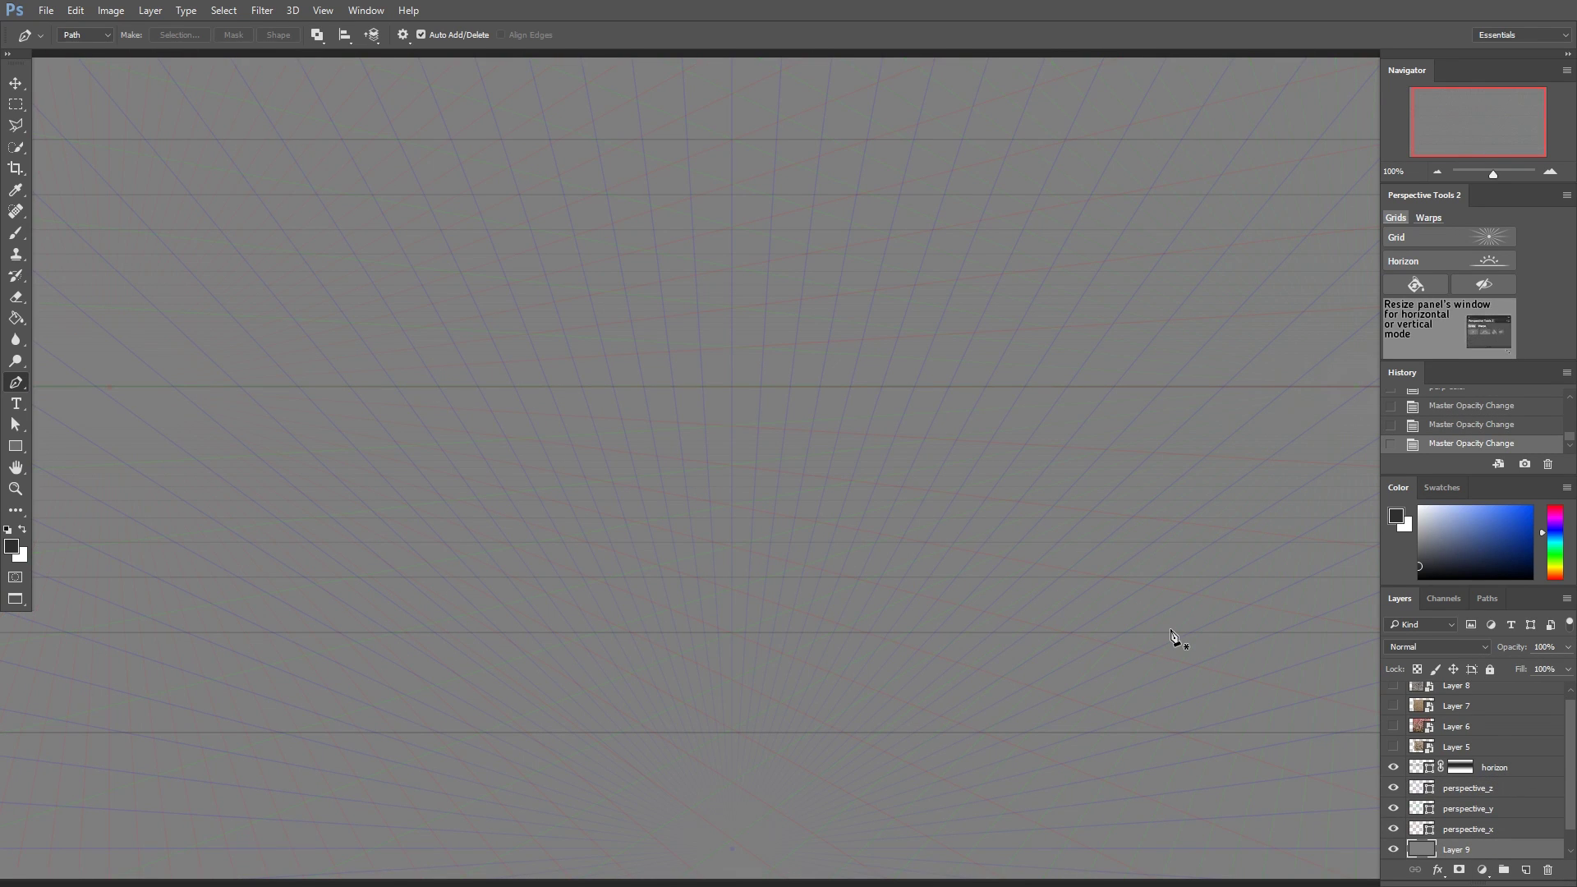
- Regenerate the perspective_x grid with a grid density of 1
left_click(1483, 828)
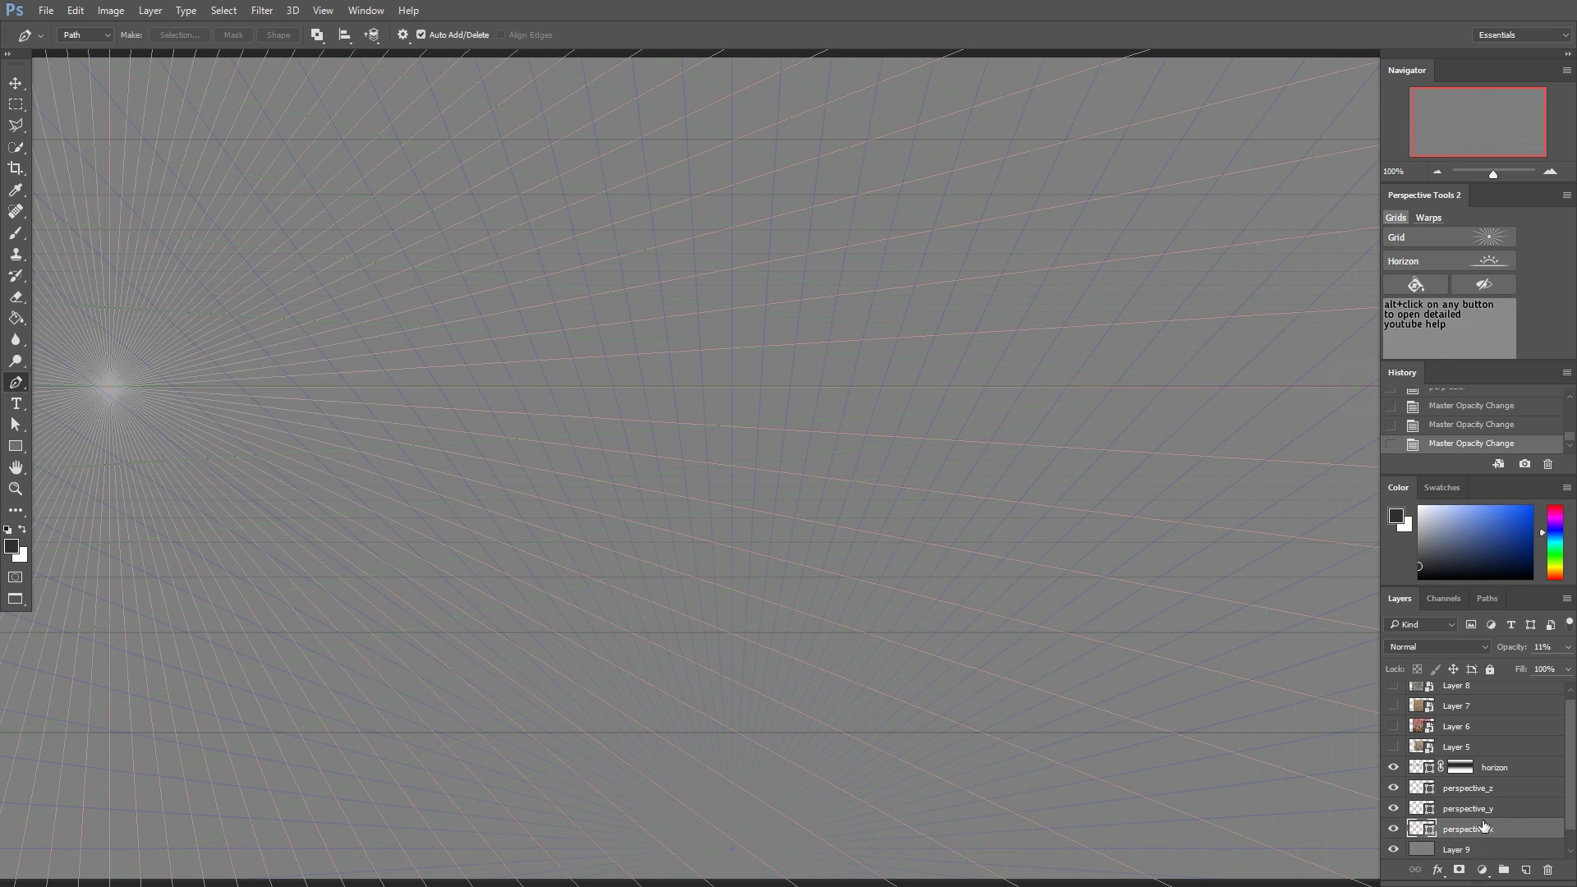
left_click(1439, 235)
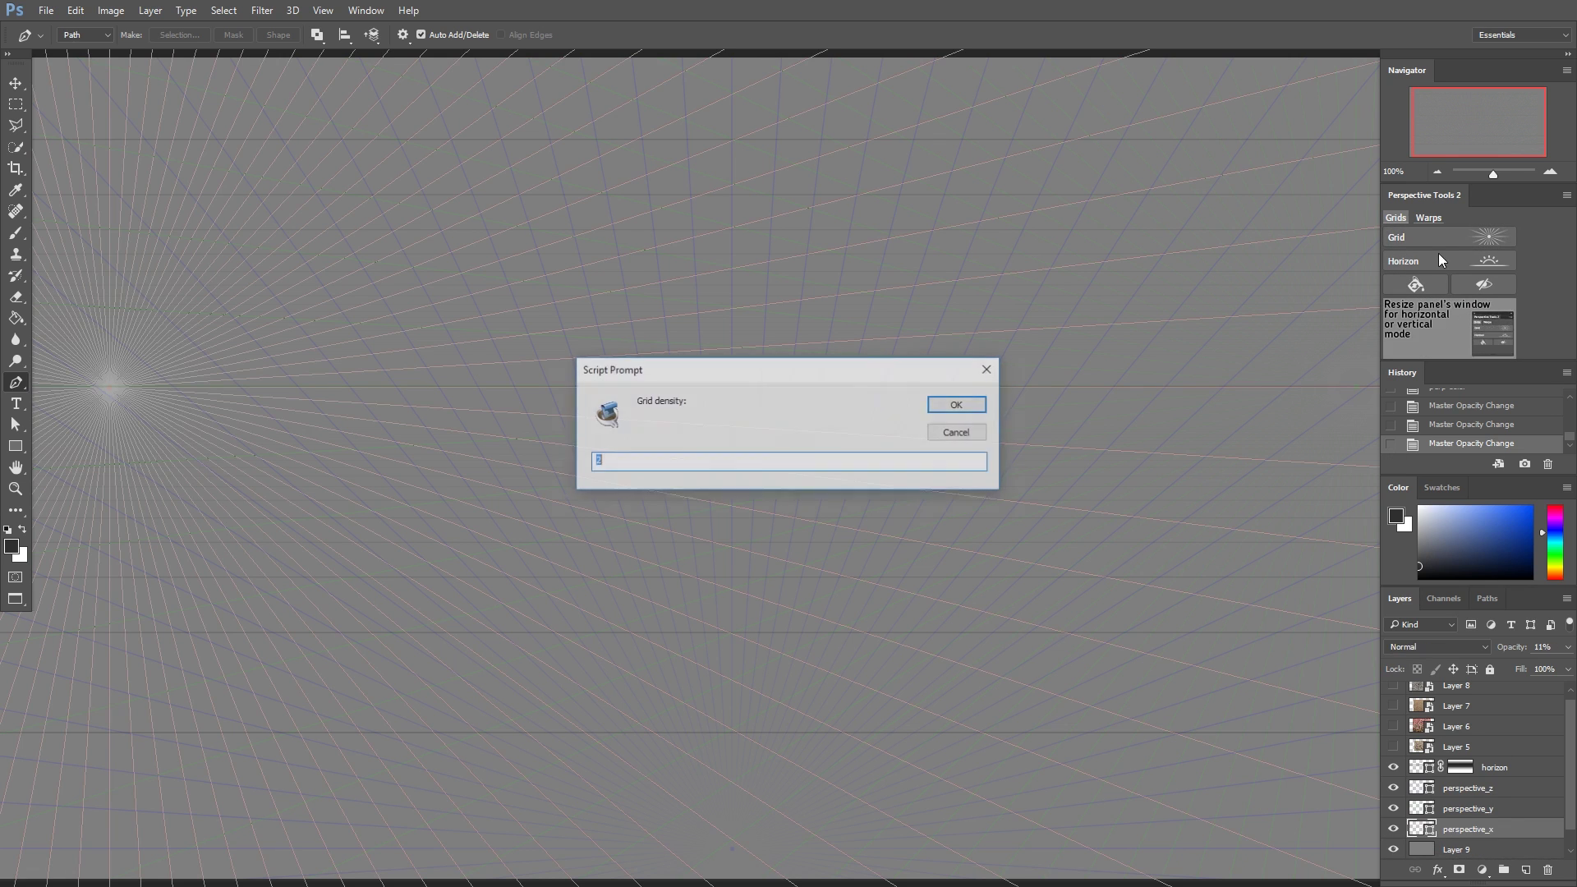
type("1")
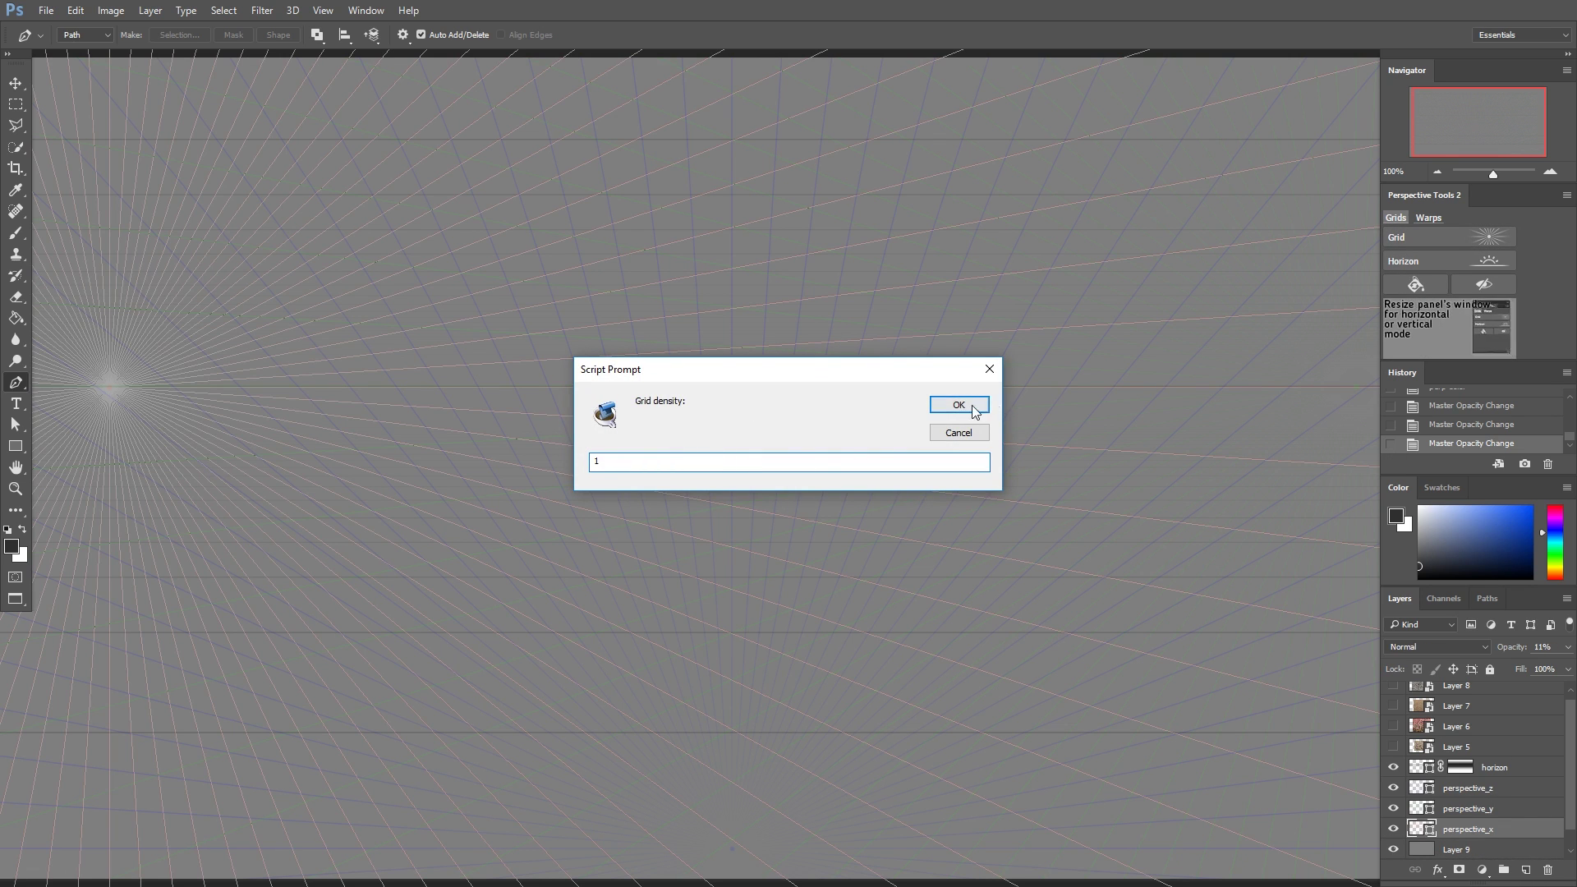
left_click(958, 405)
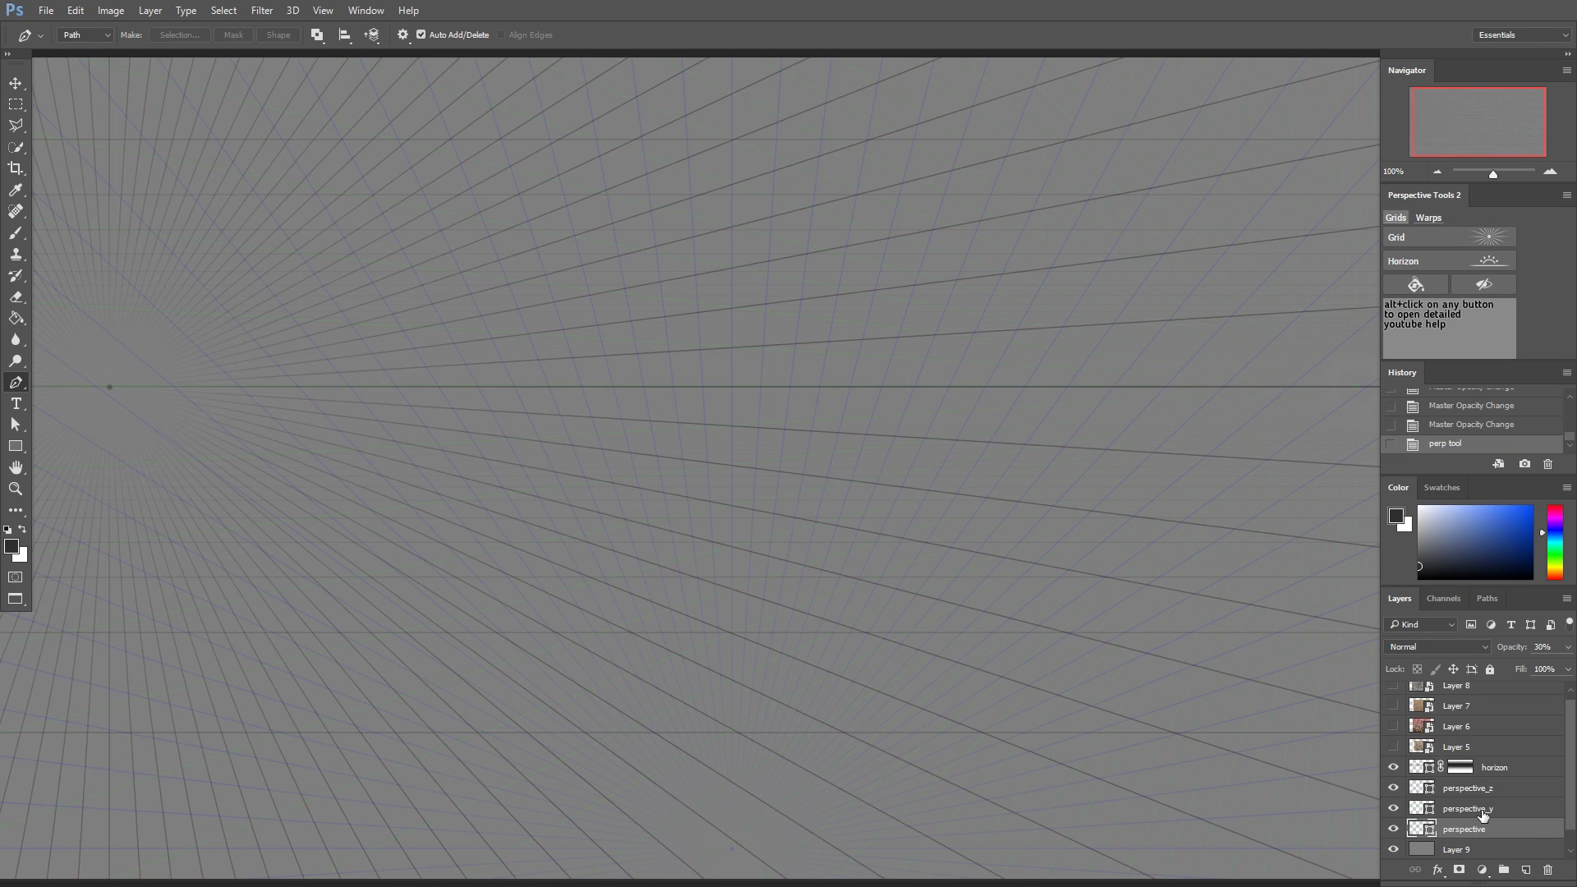
left_click(1416, 234)
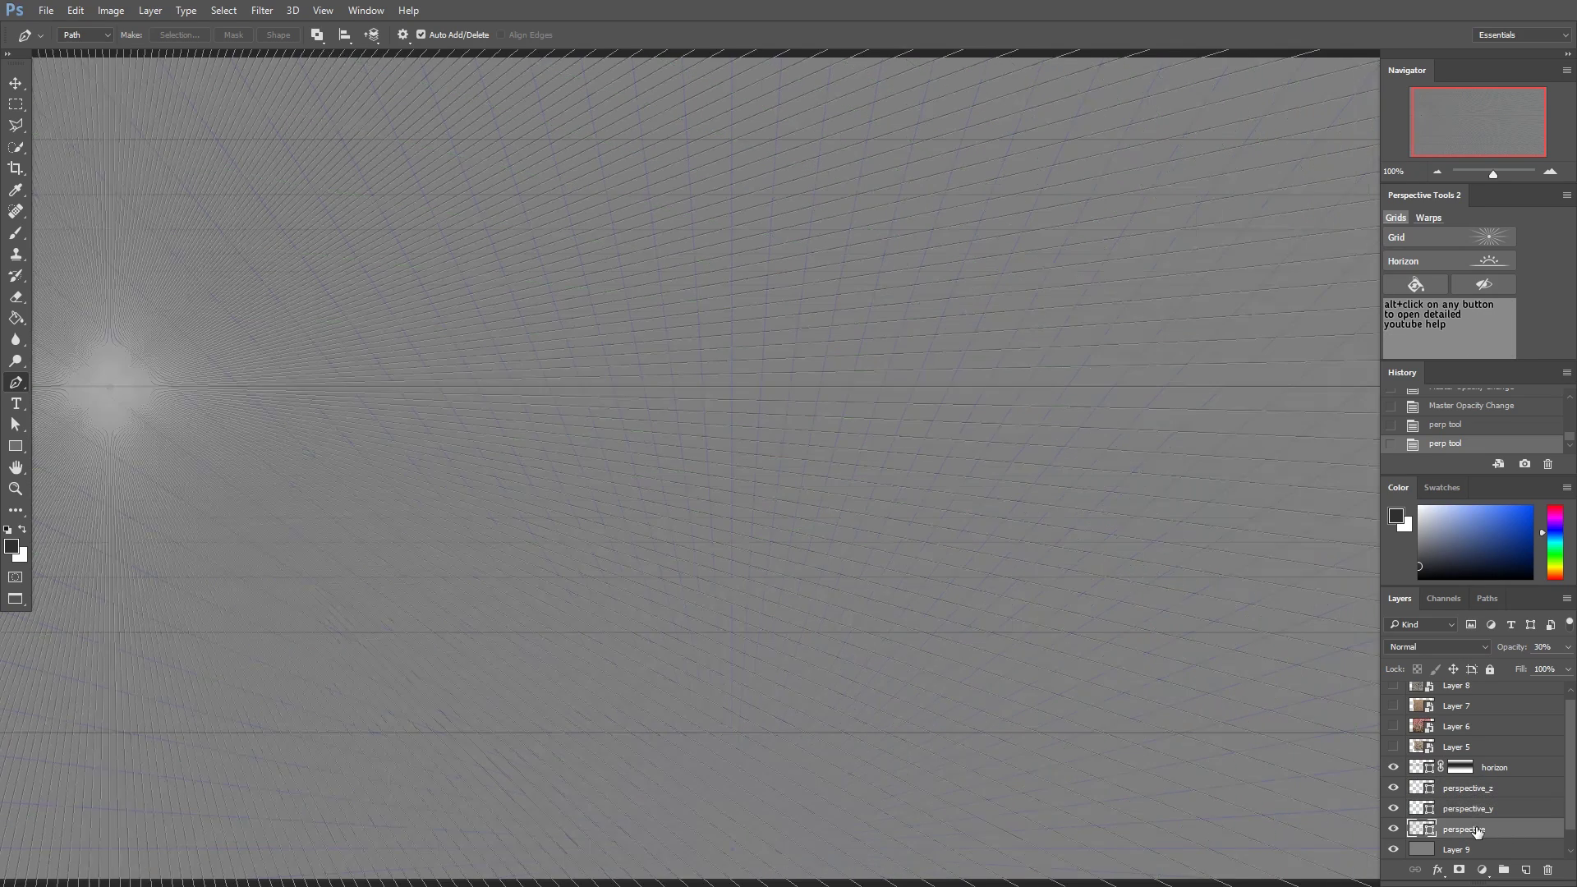
- Recolour the grid, redraw it at density 2, and delete the perspective_z layer
left_click(1417, 286)
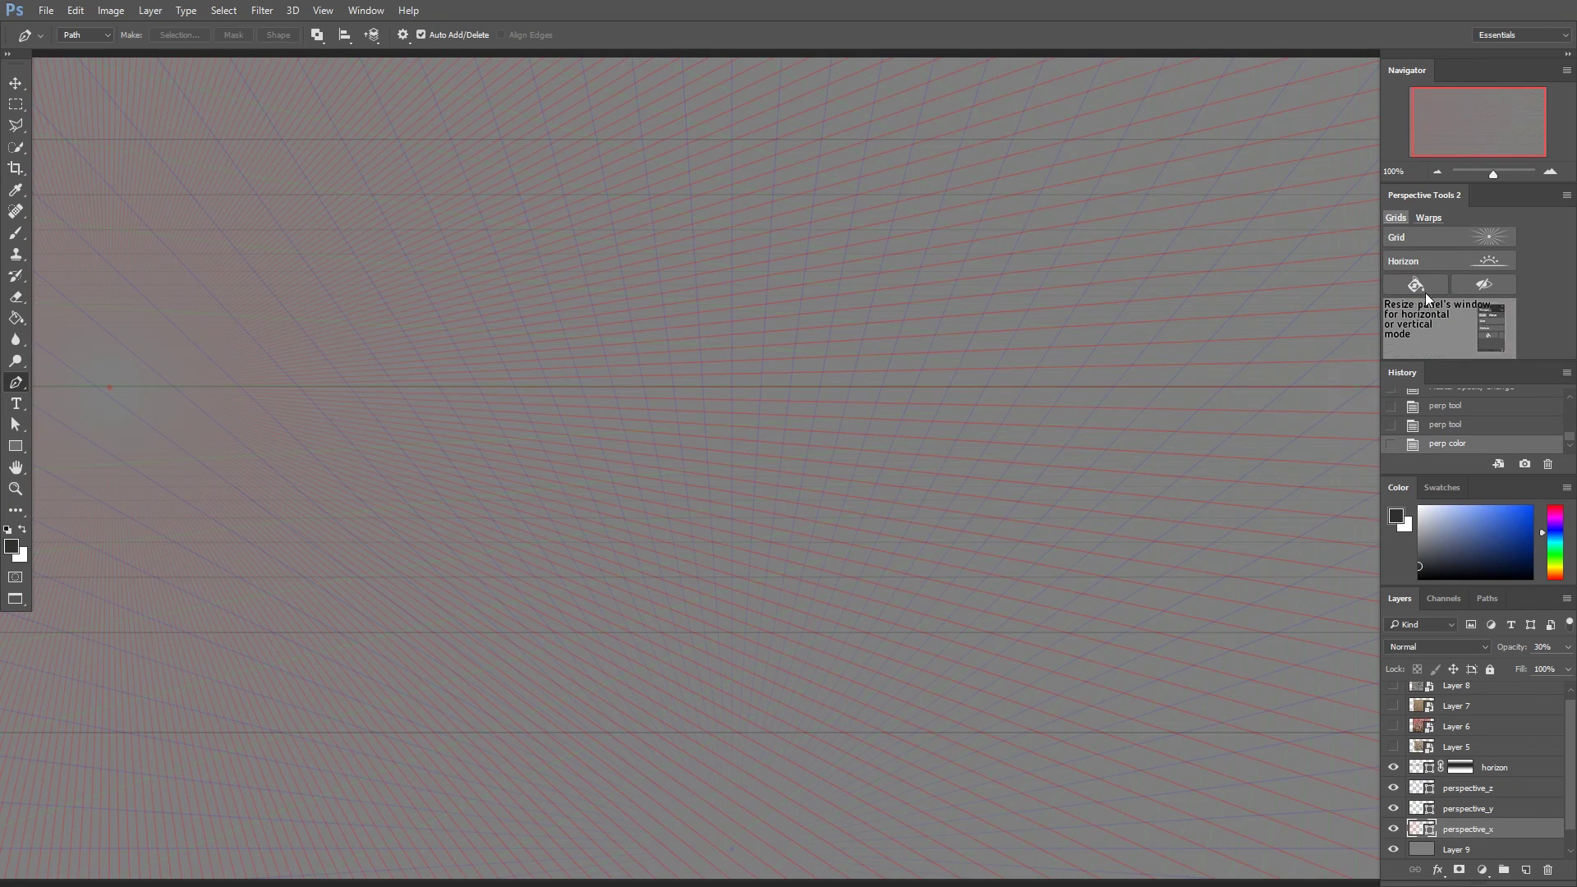
left_click(1478, 237)
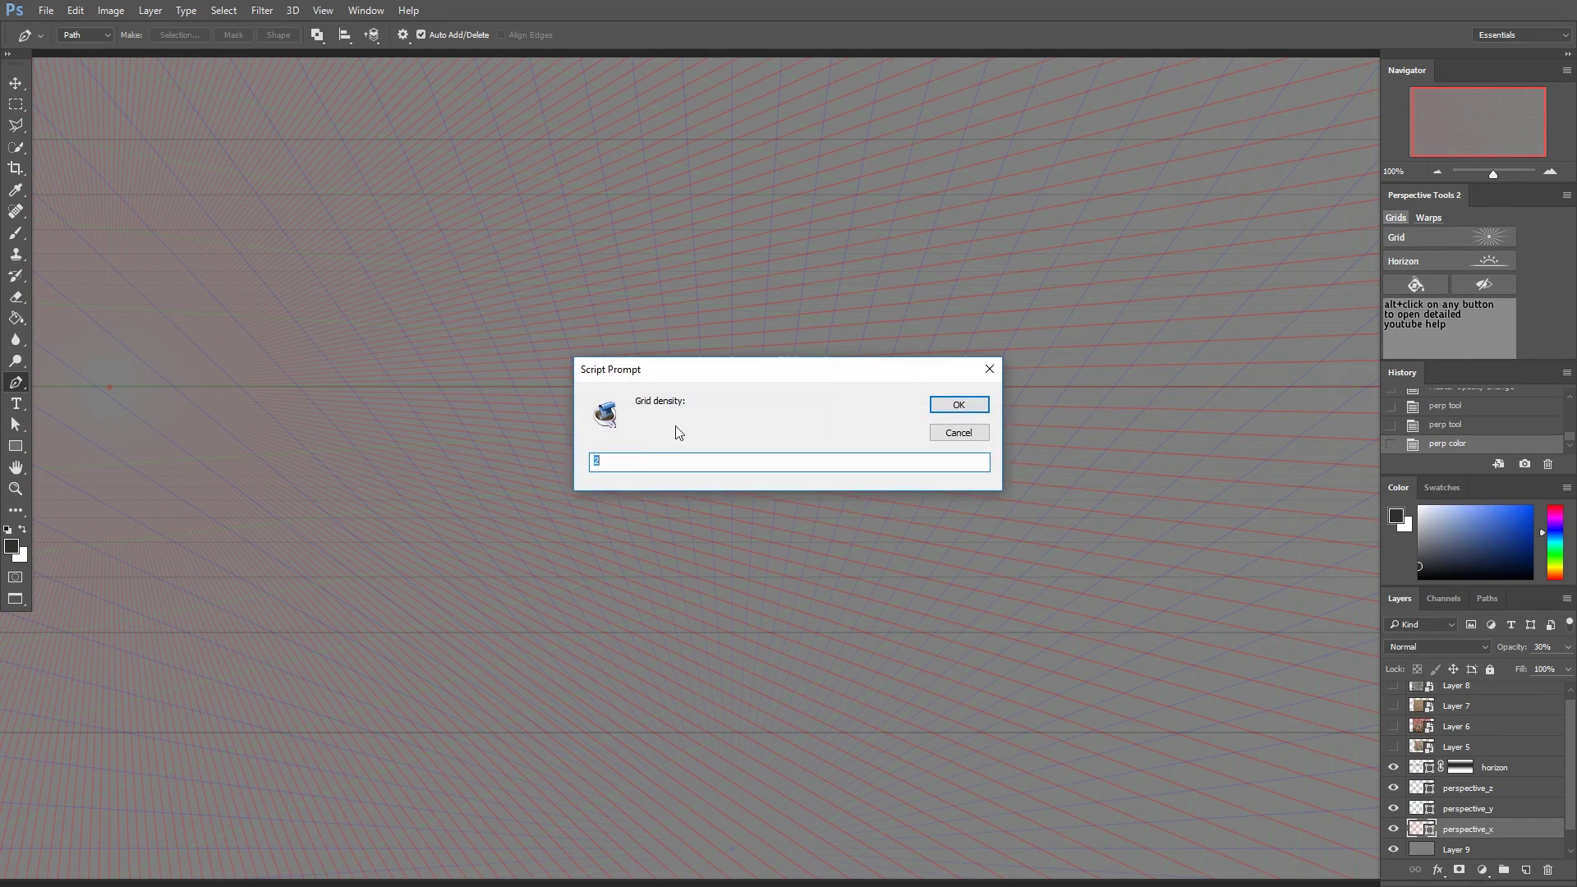
left_click(960, 405)
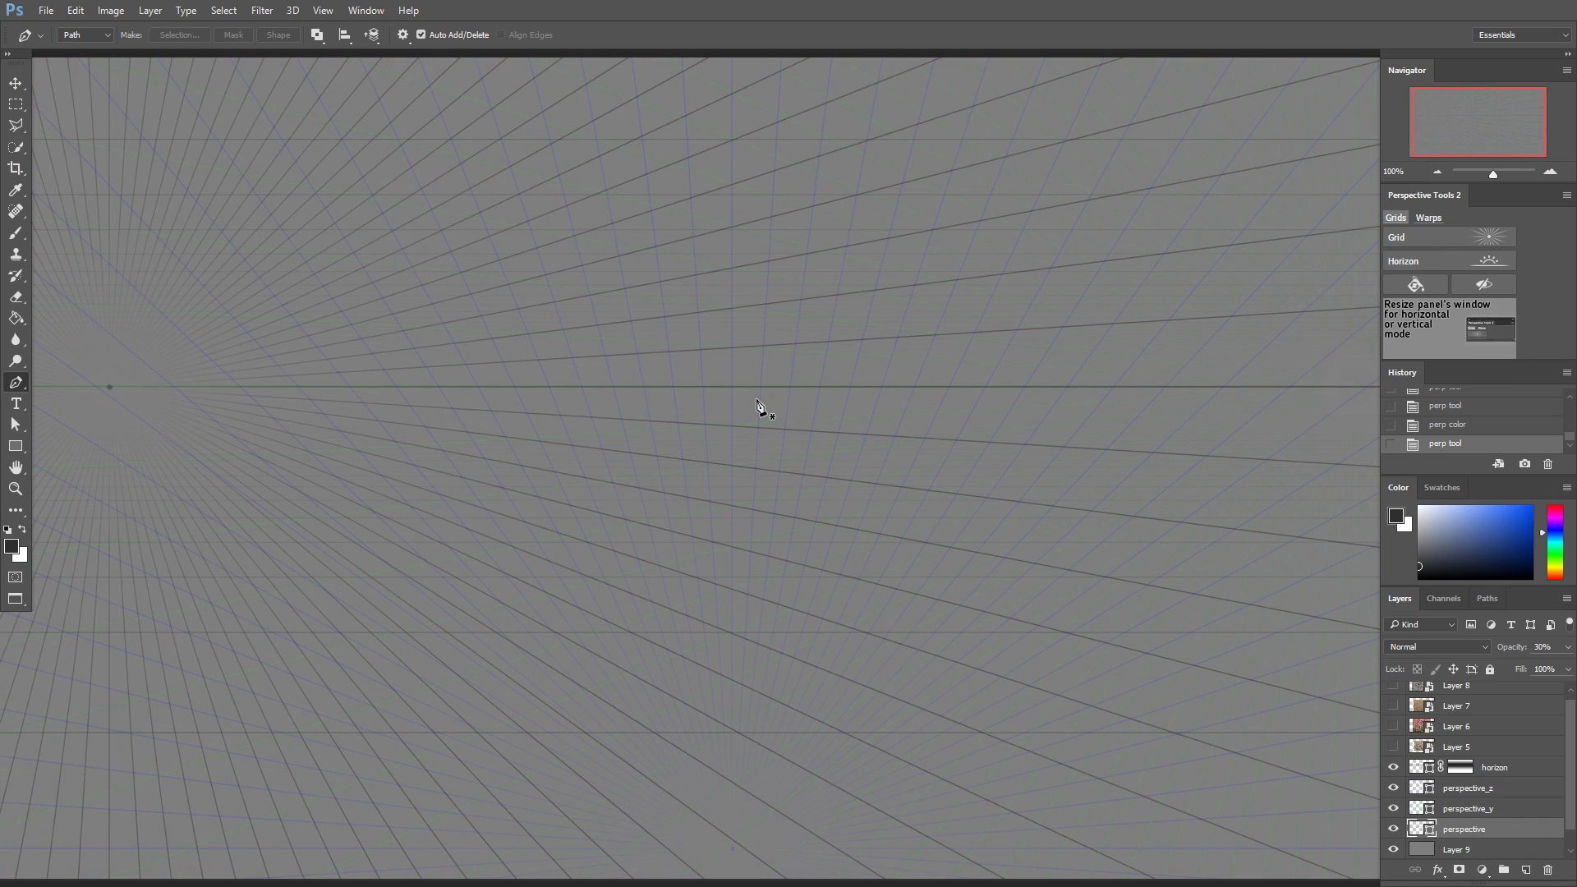
left_click(1546, 871)
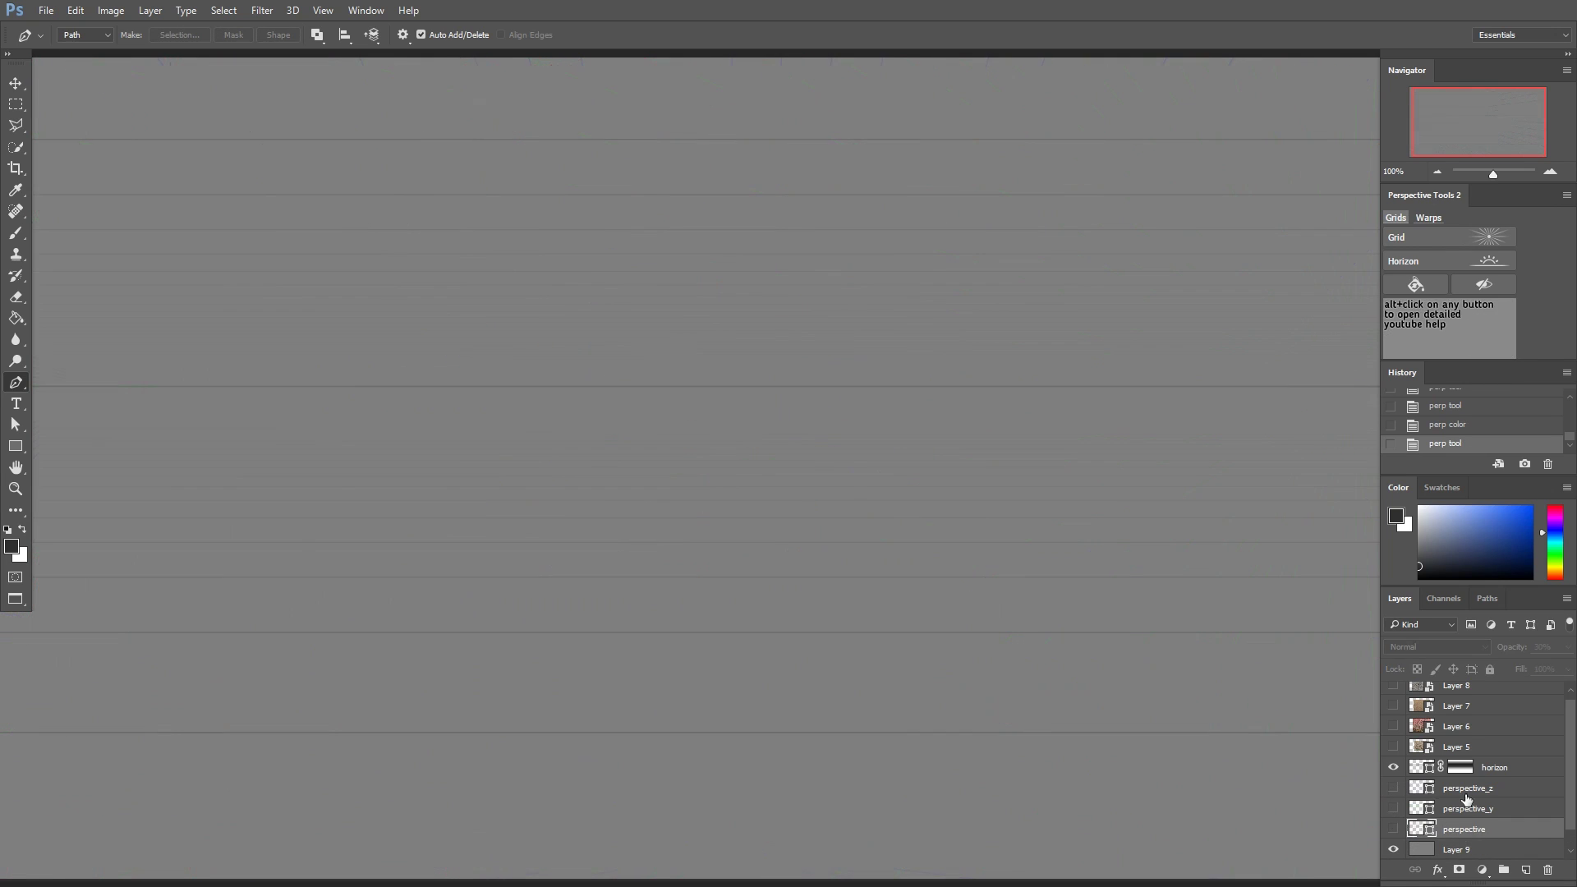
- Delete the remaining perspective grid layers and draw two converging pen guide lines
left_click(1547, 870)
left_click(1547, 871)
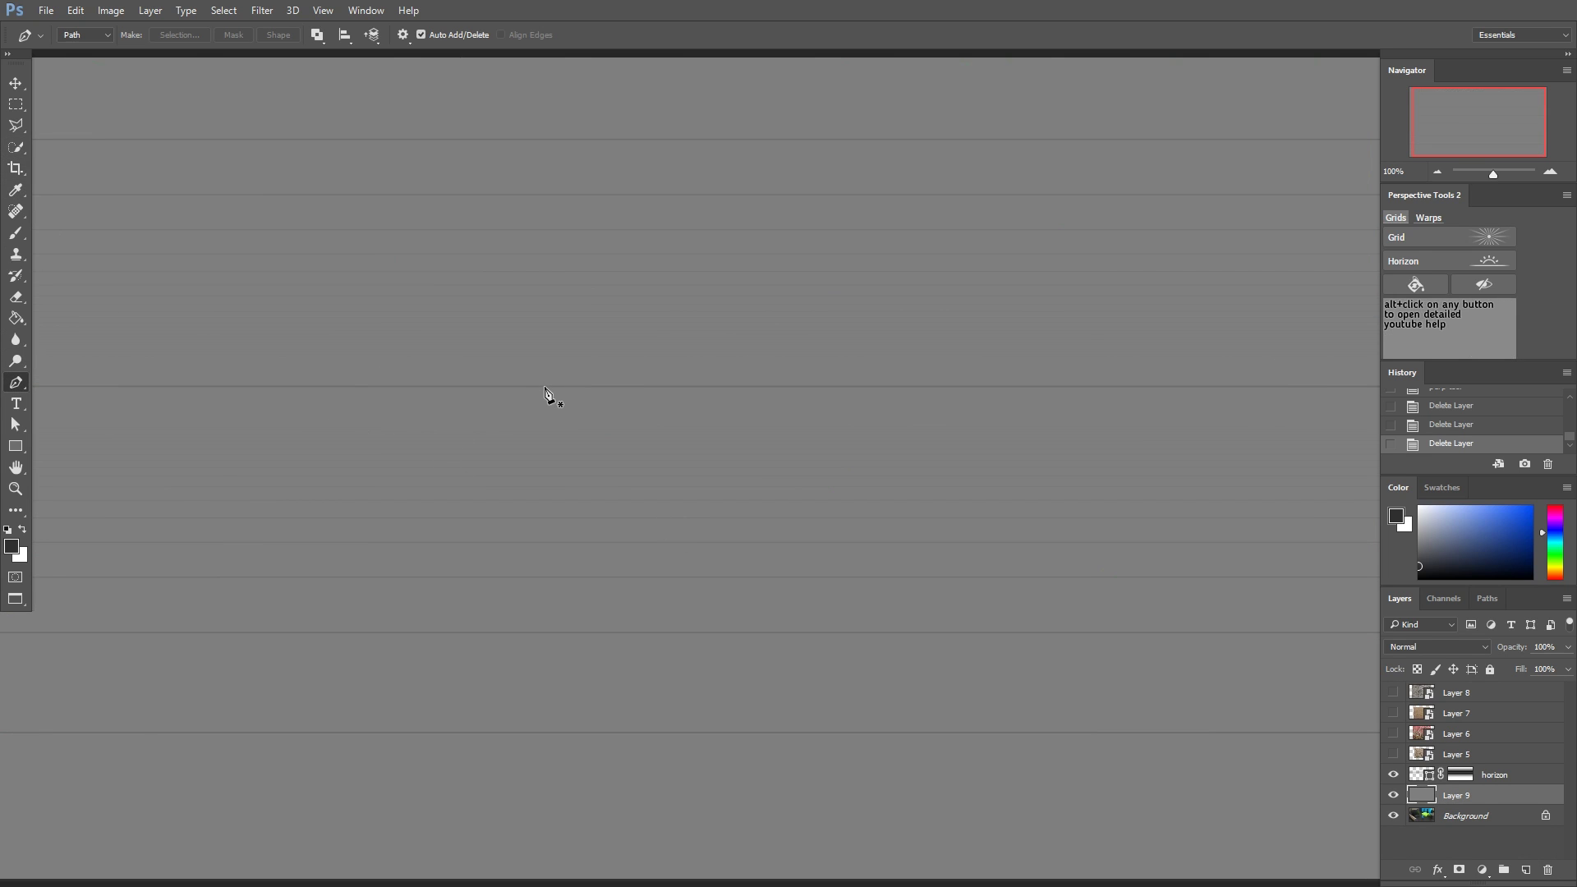
left_click(355, 445)
left_click(507, 365)
key("ctrl+z")
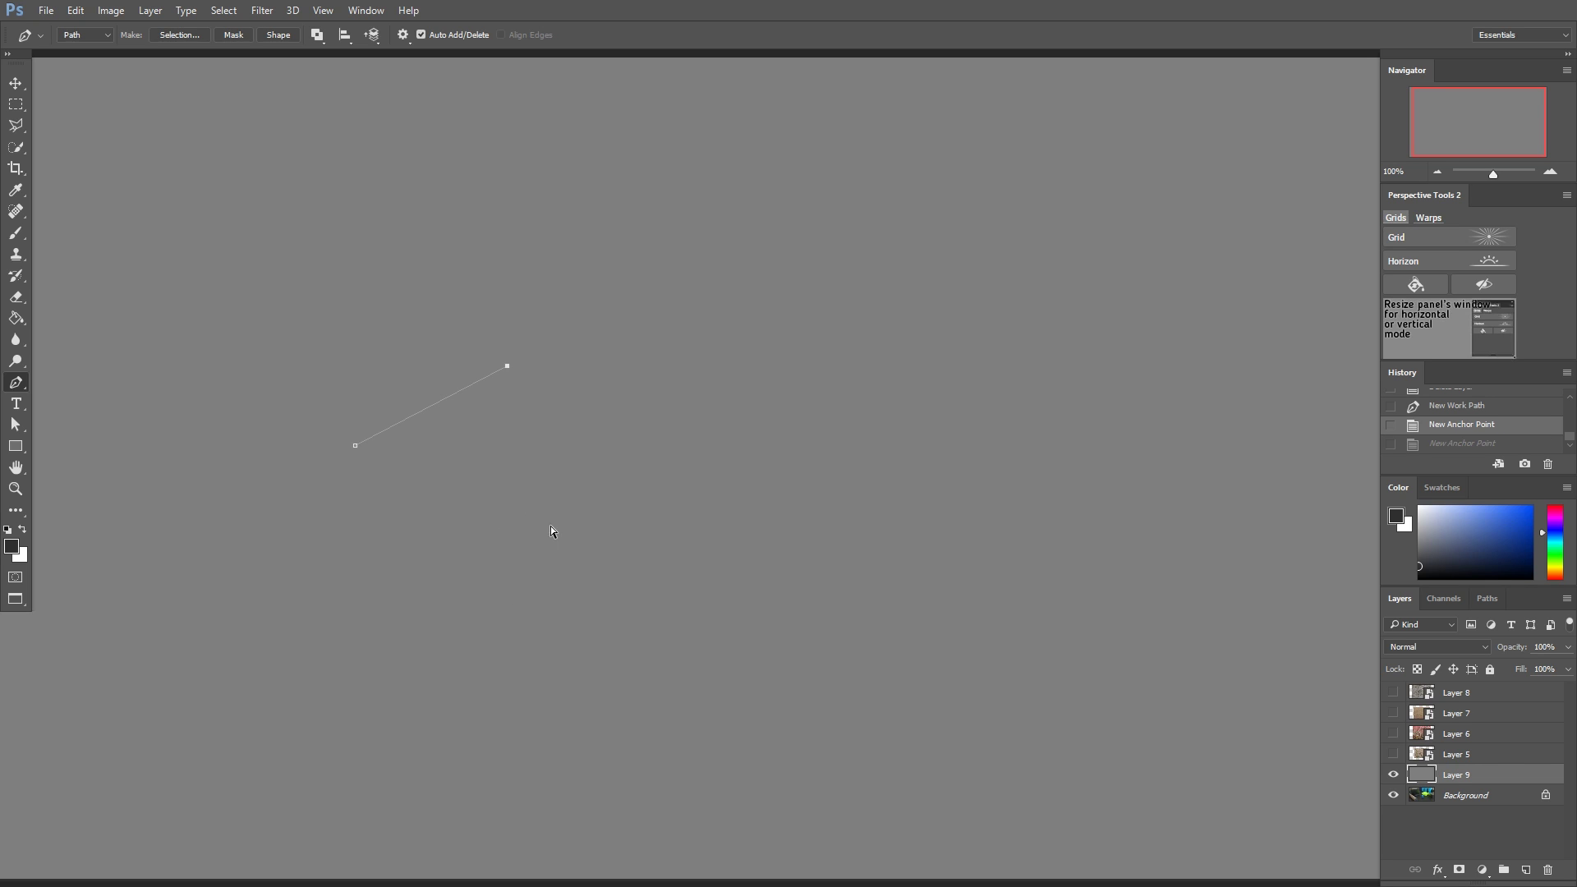
left_click(566, 528)
left_click(665, 410)
- Generate a grid from the two lines, recolour it green, hide it, then delete that layer
left_click(1413, 237)
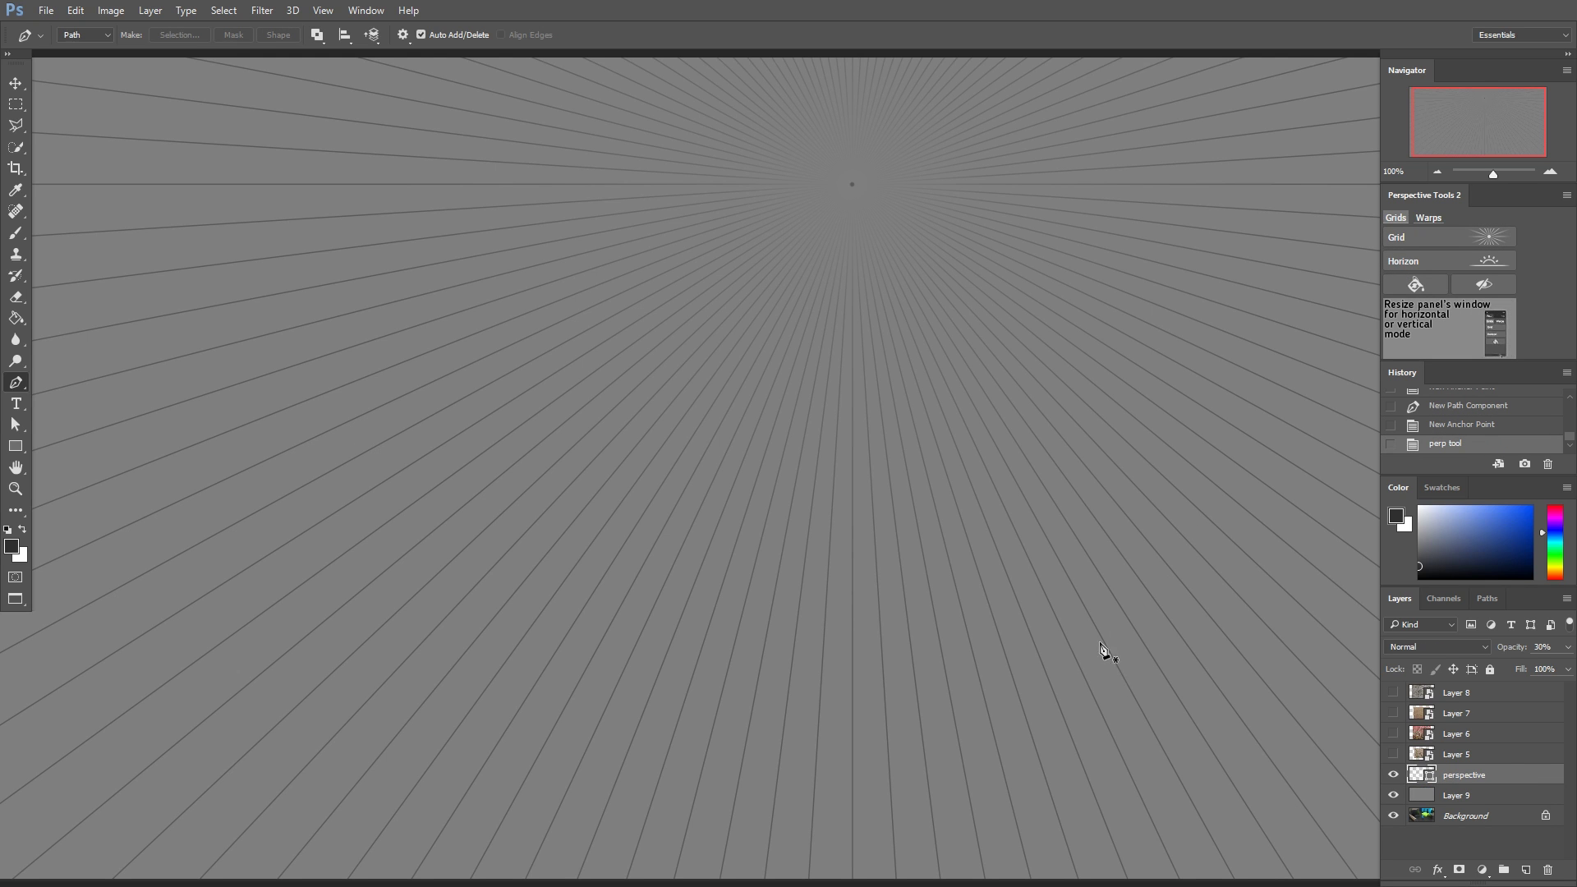
left_click(1415, 283)
left_click(1414, 283)
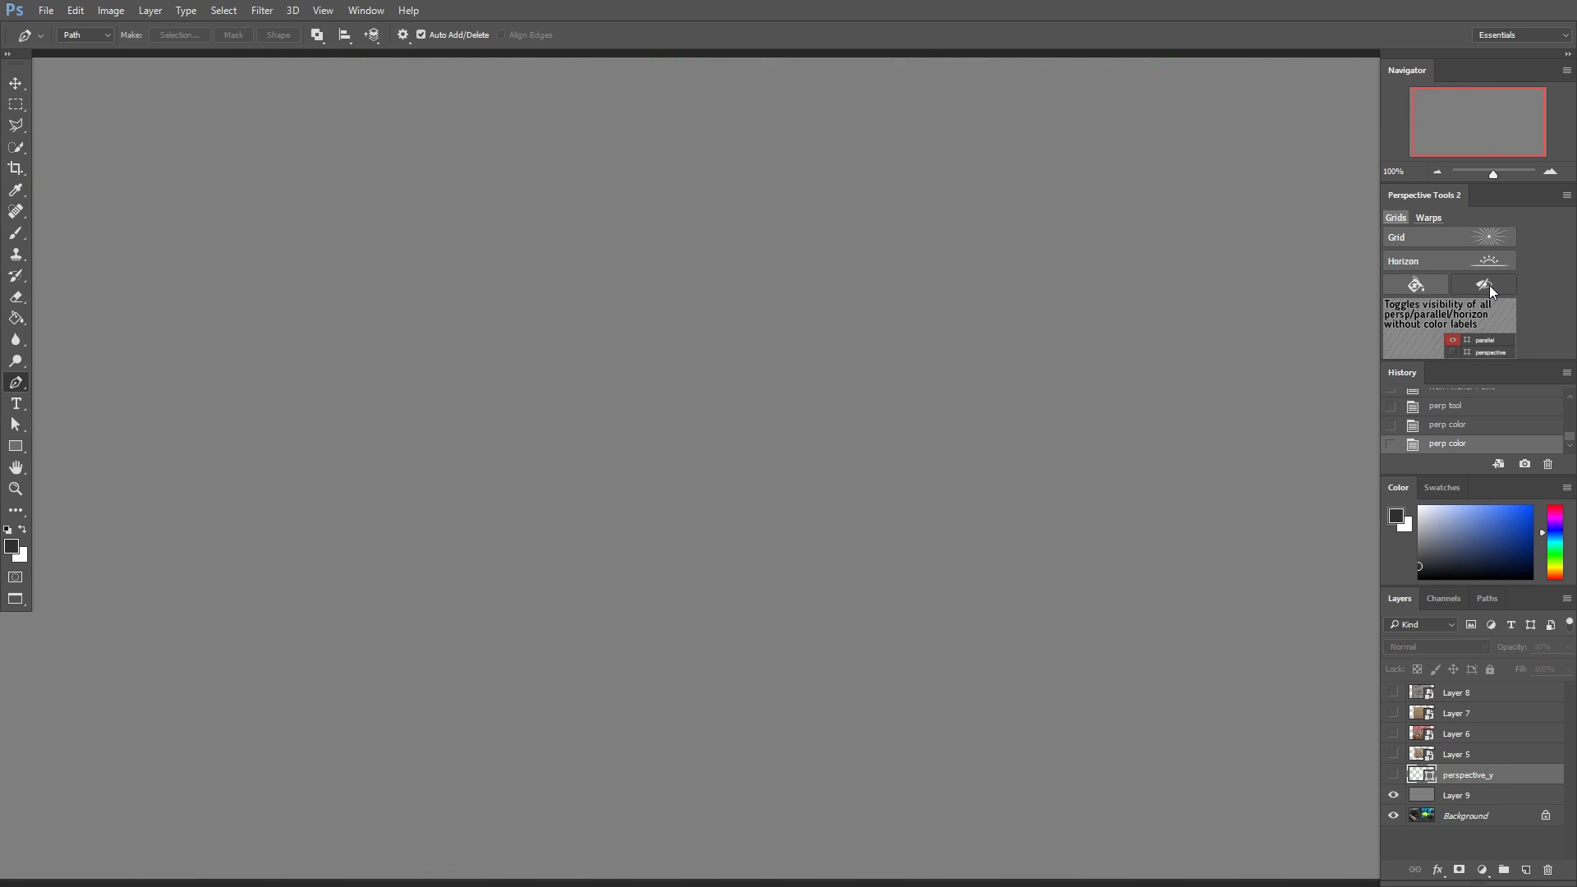
left_click(1490, 284)
left_click(1428, 218)
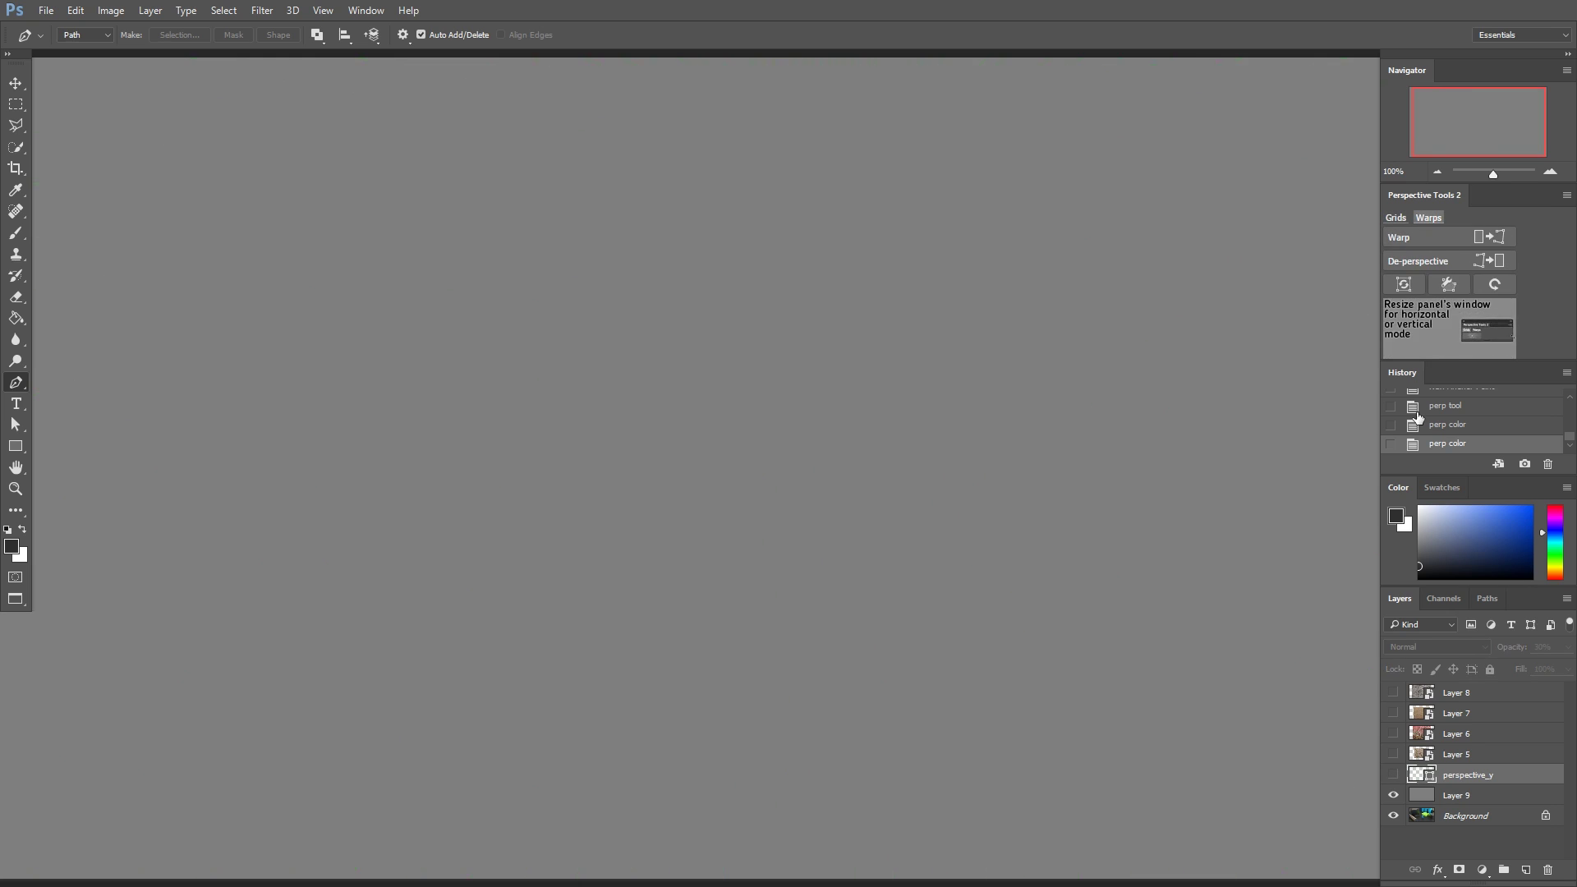
left_click(1547, 870)
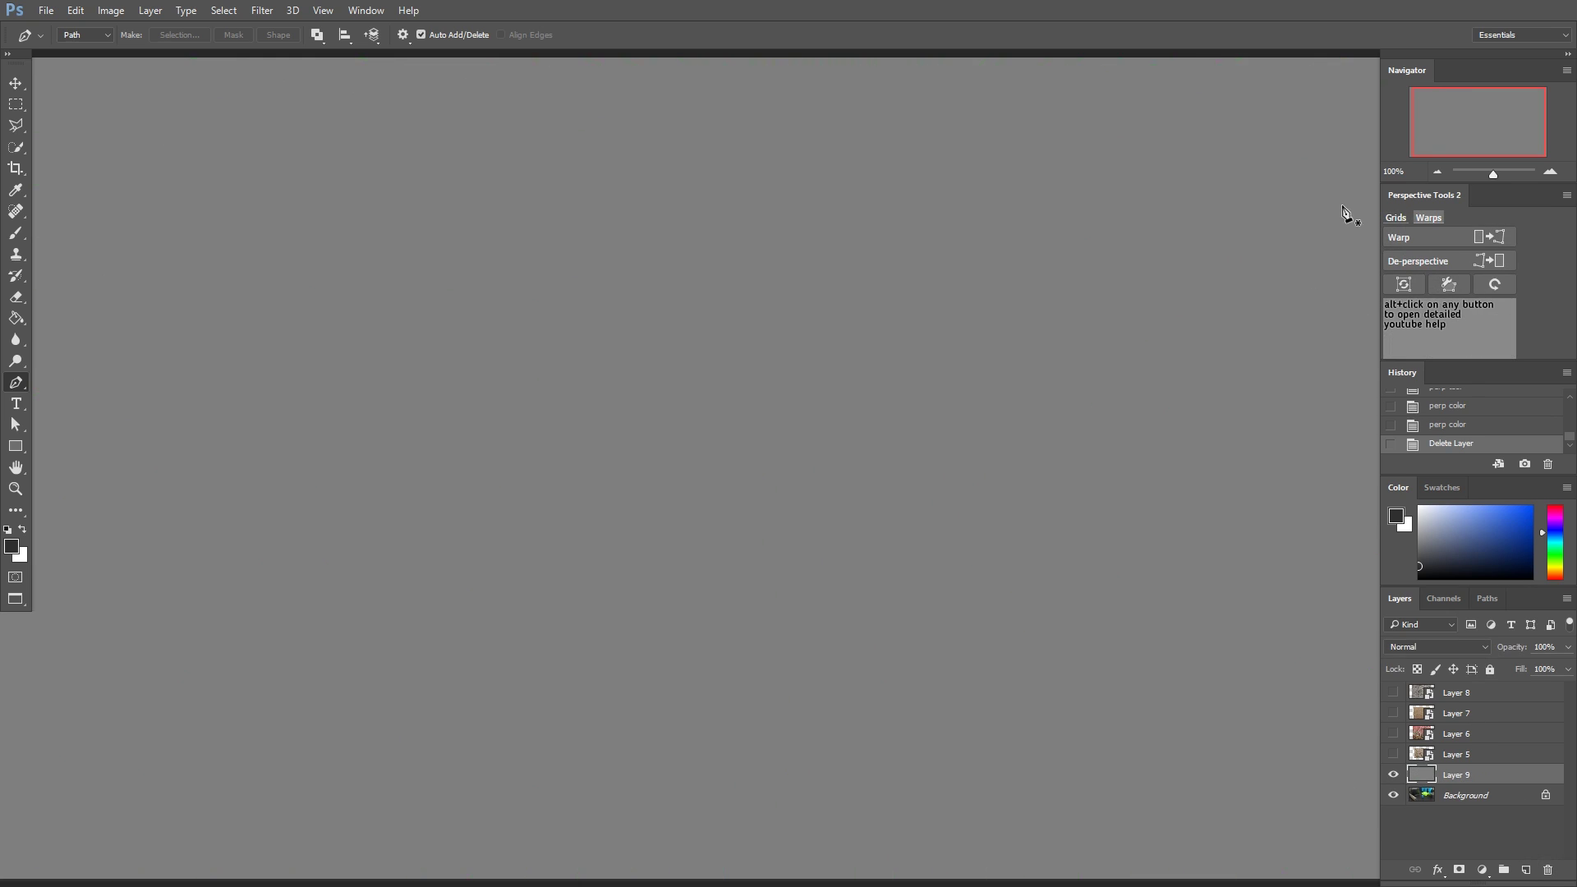
- Hide Layer 9, show the stone texture Layer 5, and move it clear of the cube
left_click(1394, 777)
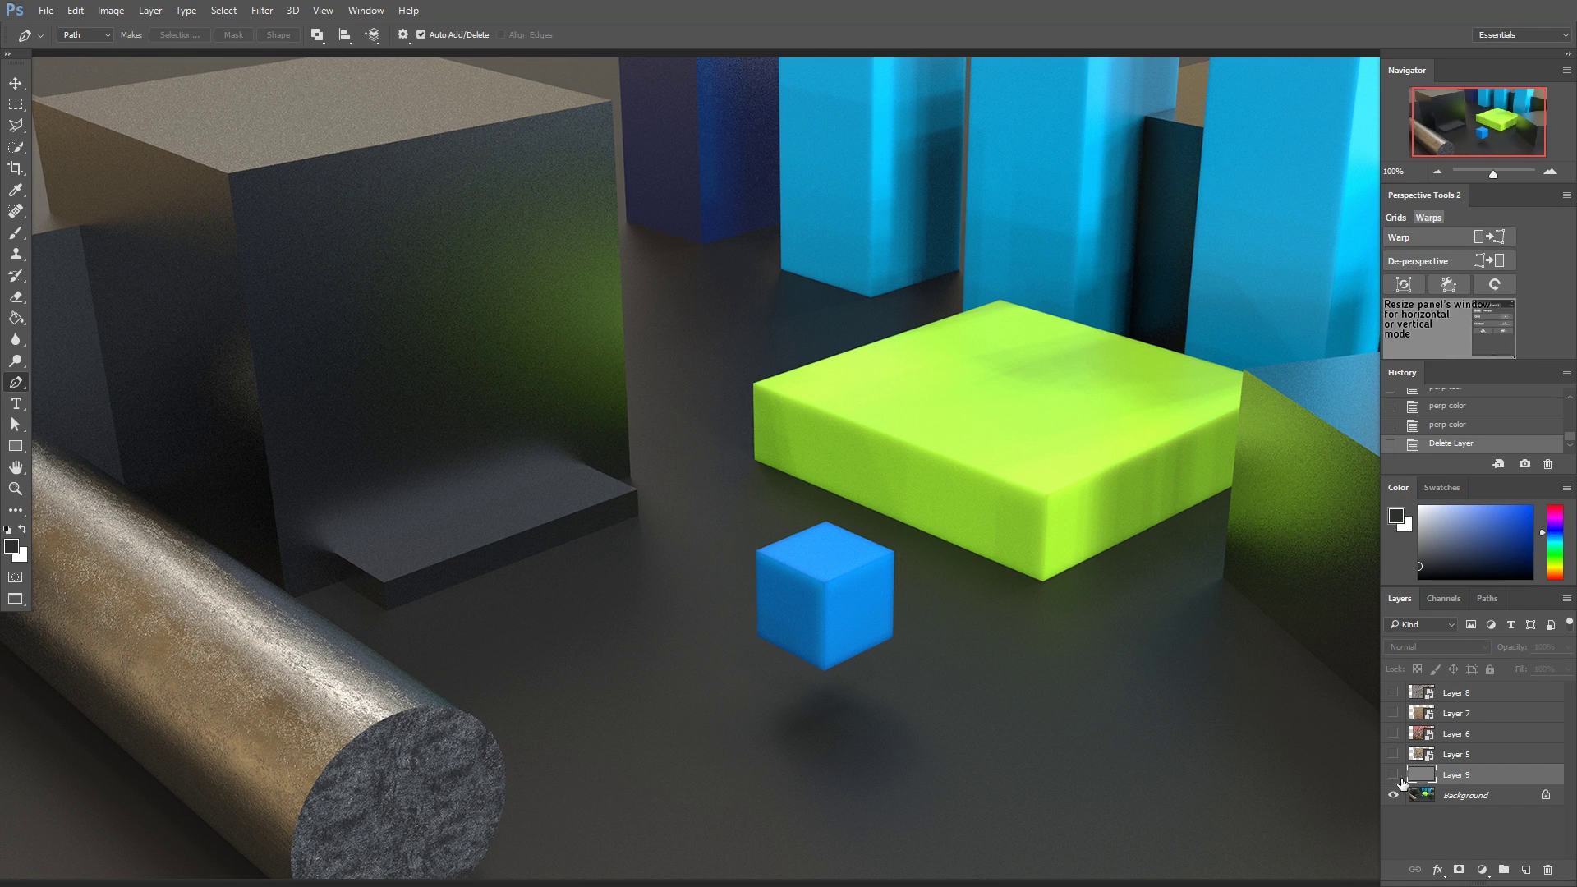
left_click(1393, 754)
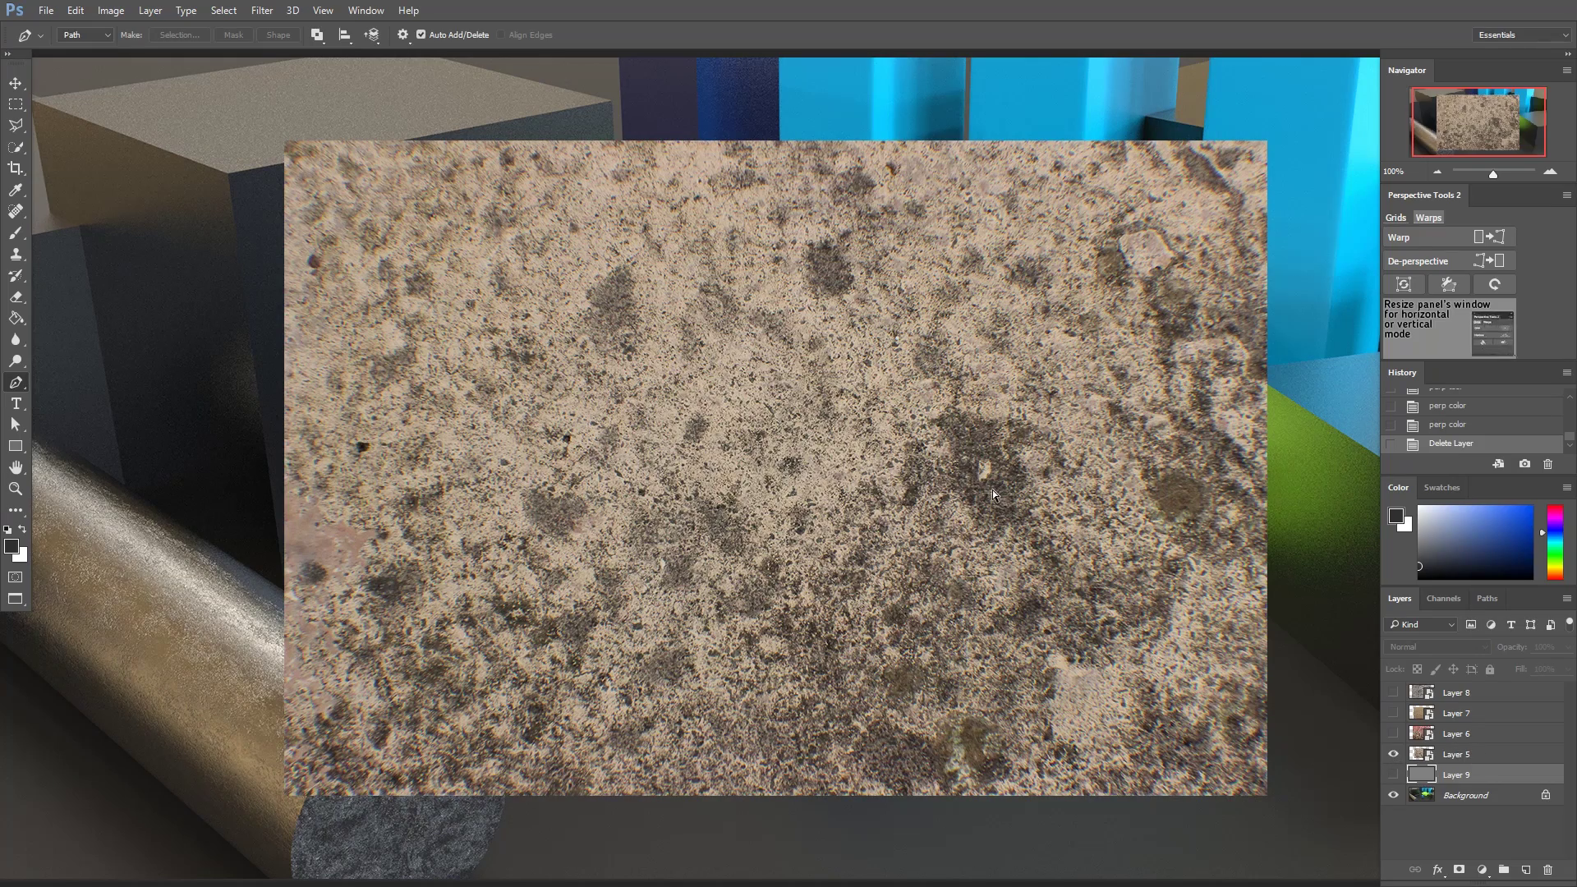
key("b")
left_click_drag(802, 618, 895, 574)
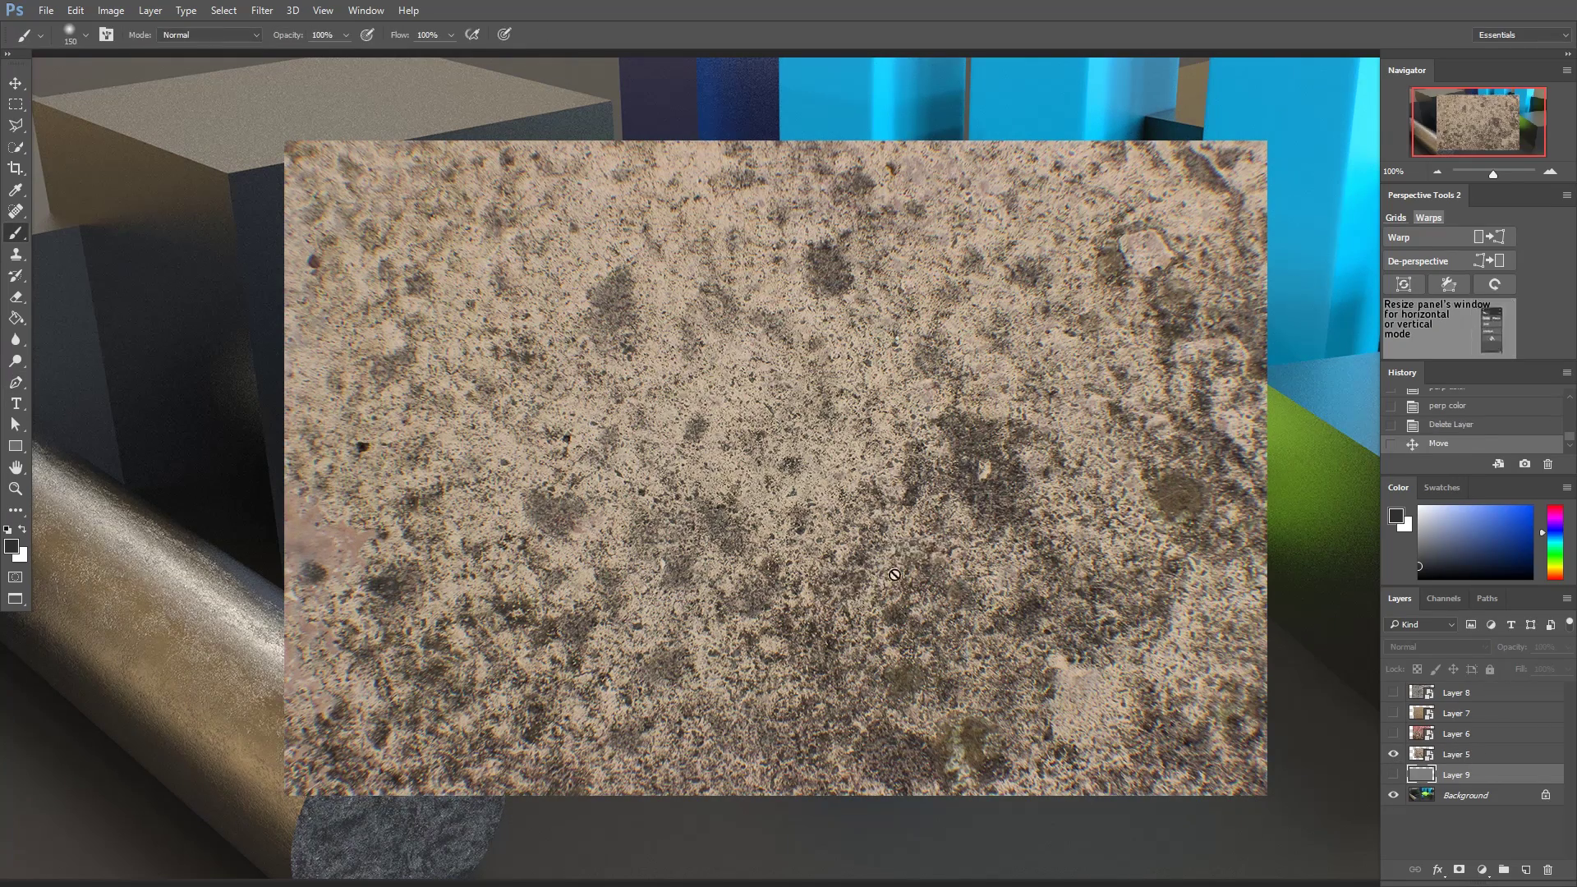
left_click_drag(1097, 518, 1063, 512)
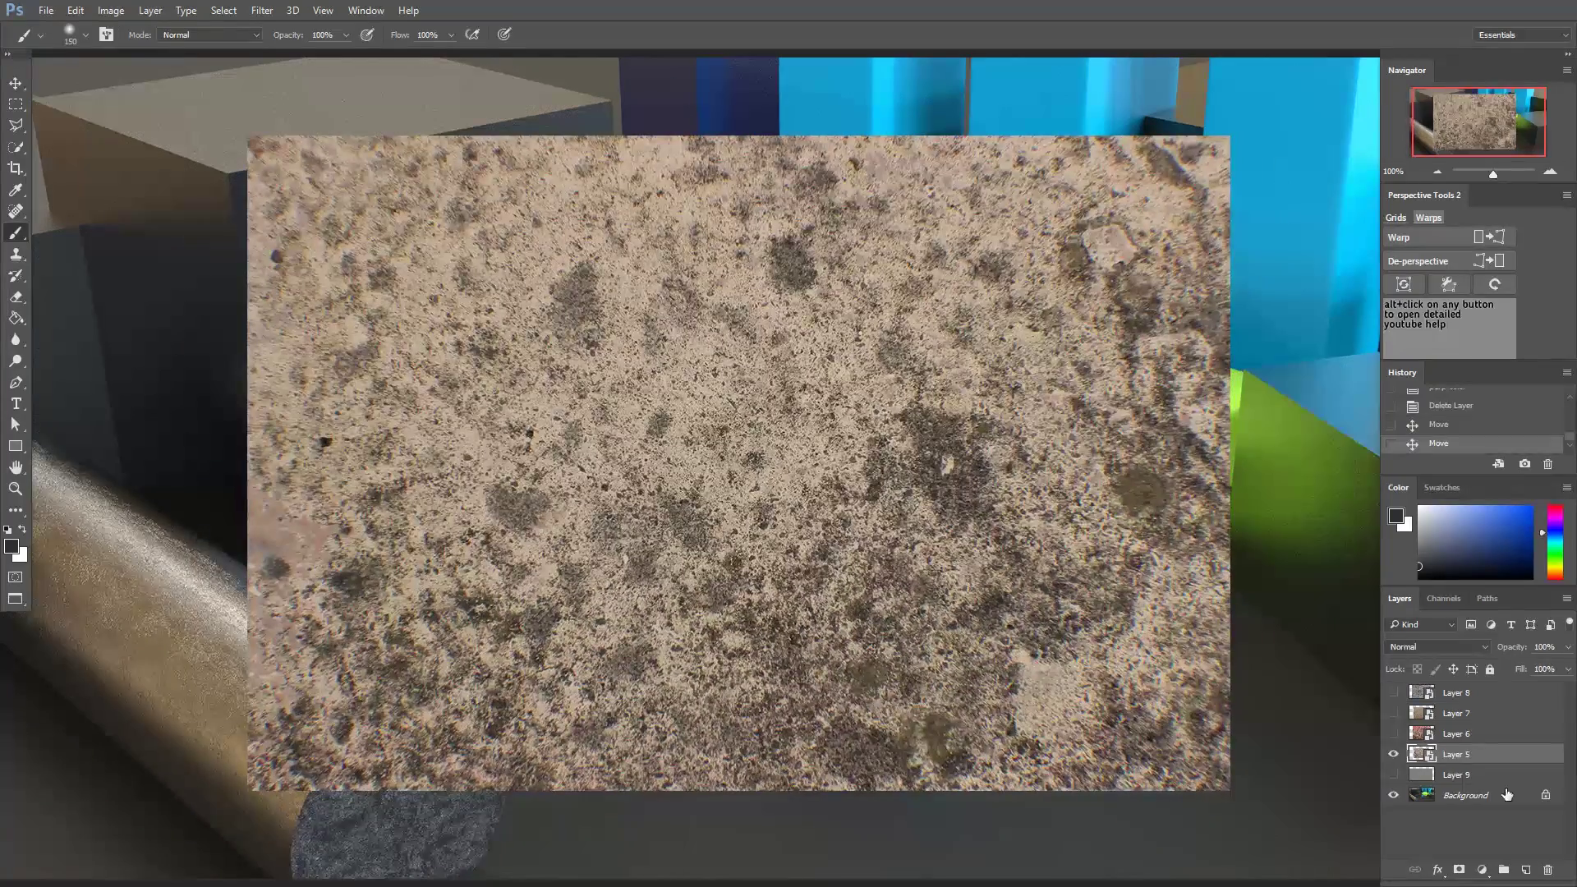
left_click(1471, 755)
left_click_drag(718, 449, 1120, 526)
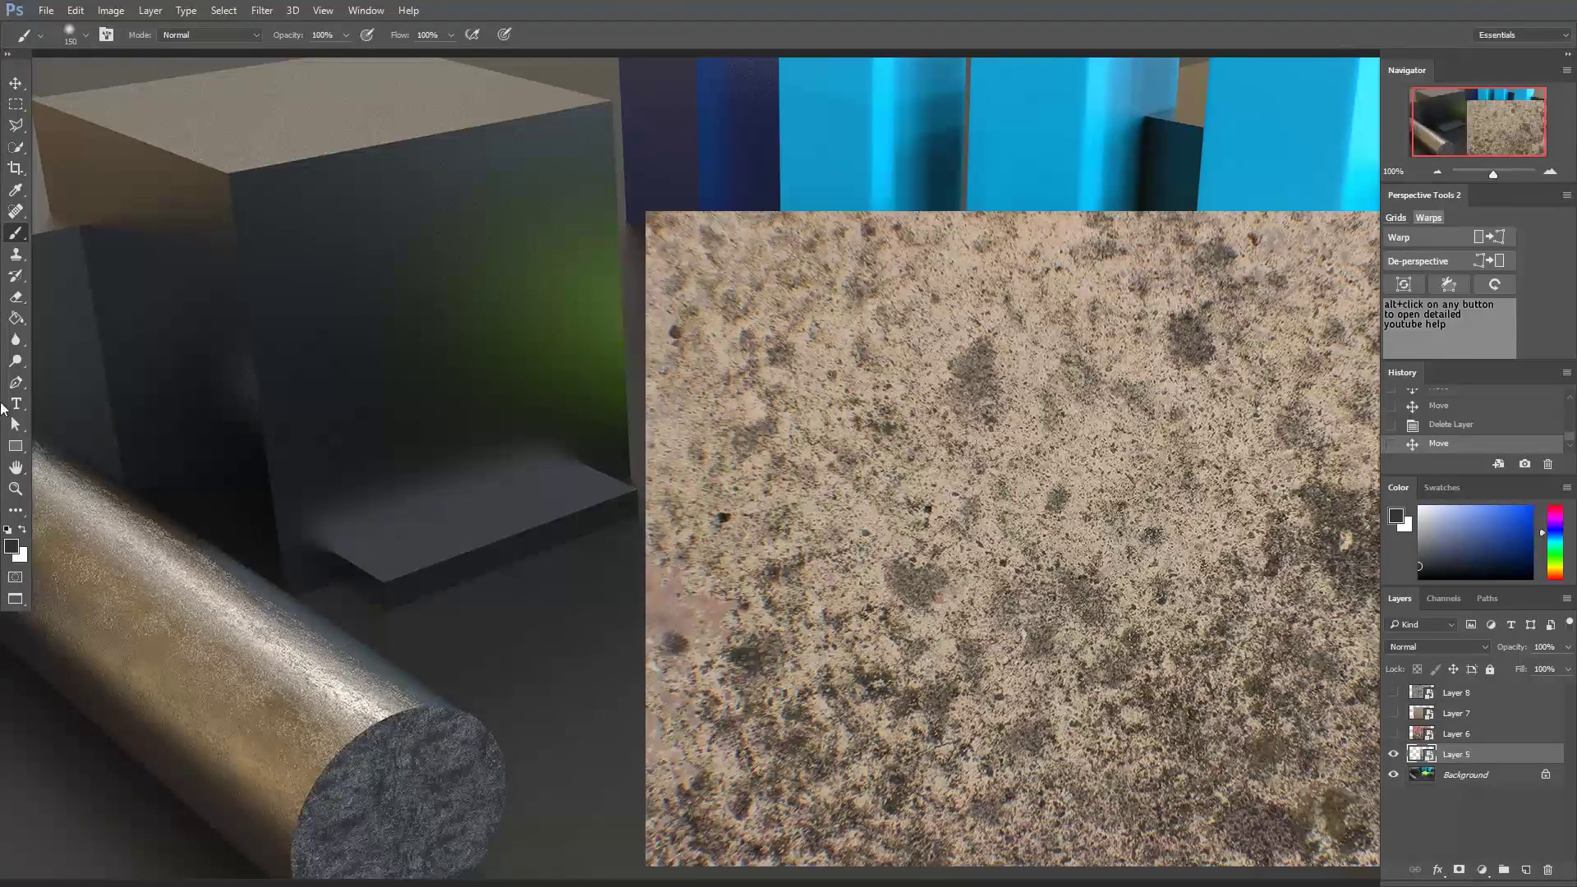
- Trace the cube's front face with a four-point pen path and warp the texture onto it
left_click(16, 385)
left_click(228, 177)
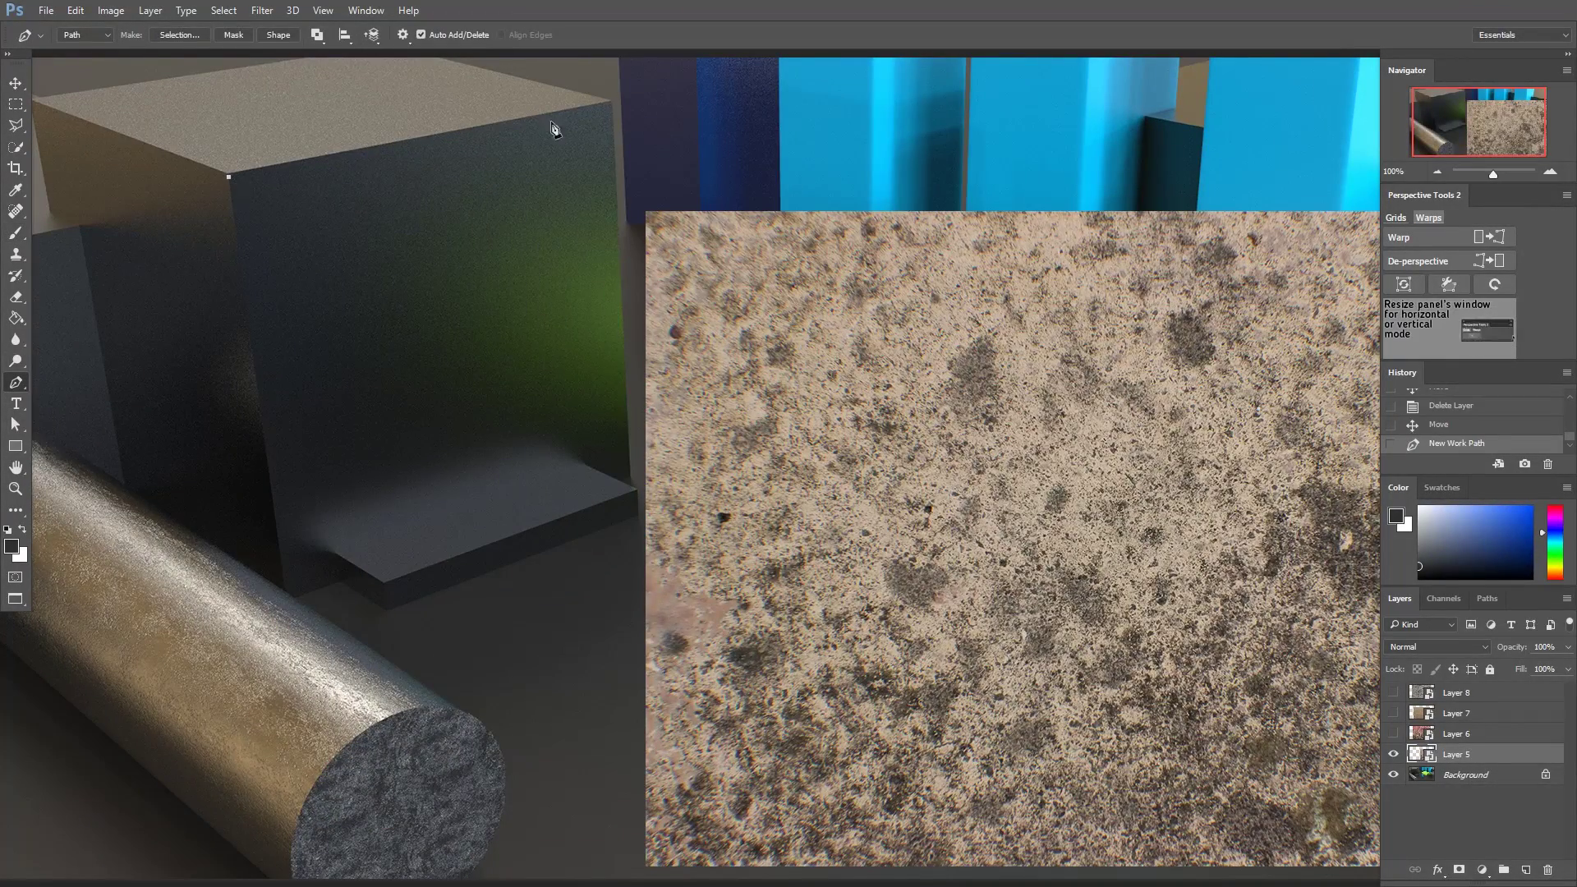
left_click(631, 475)
left_click(288, 602)
left_click(230, 179)
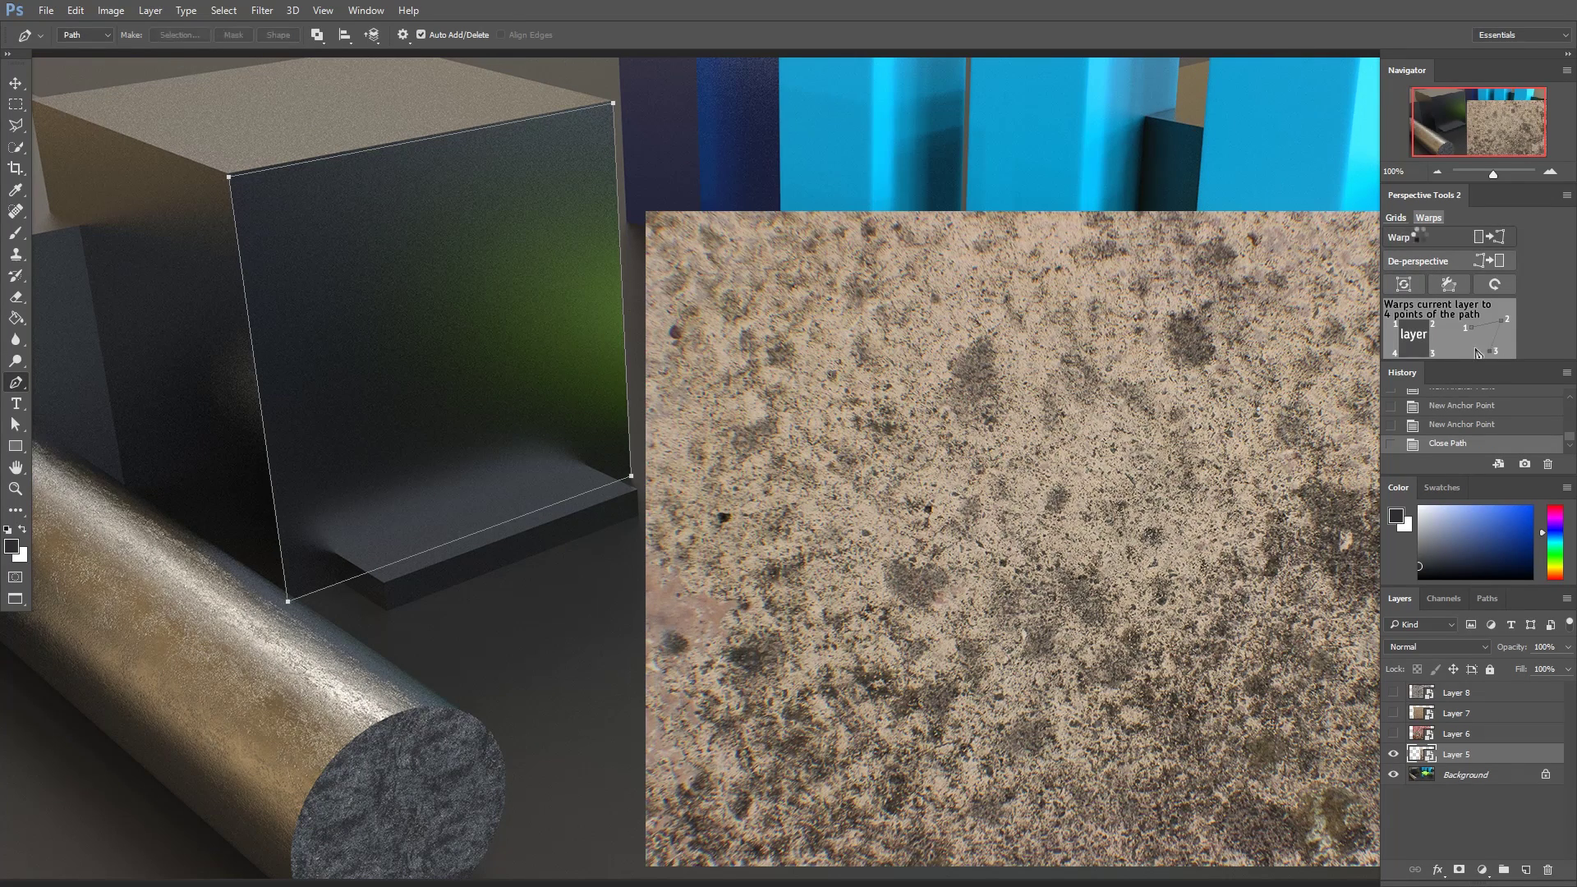
left_click(1420, 234)
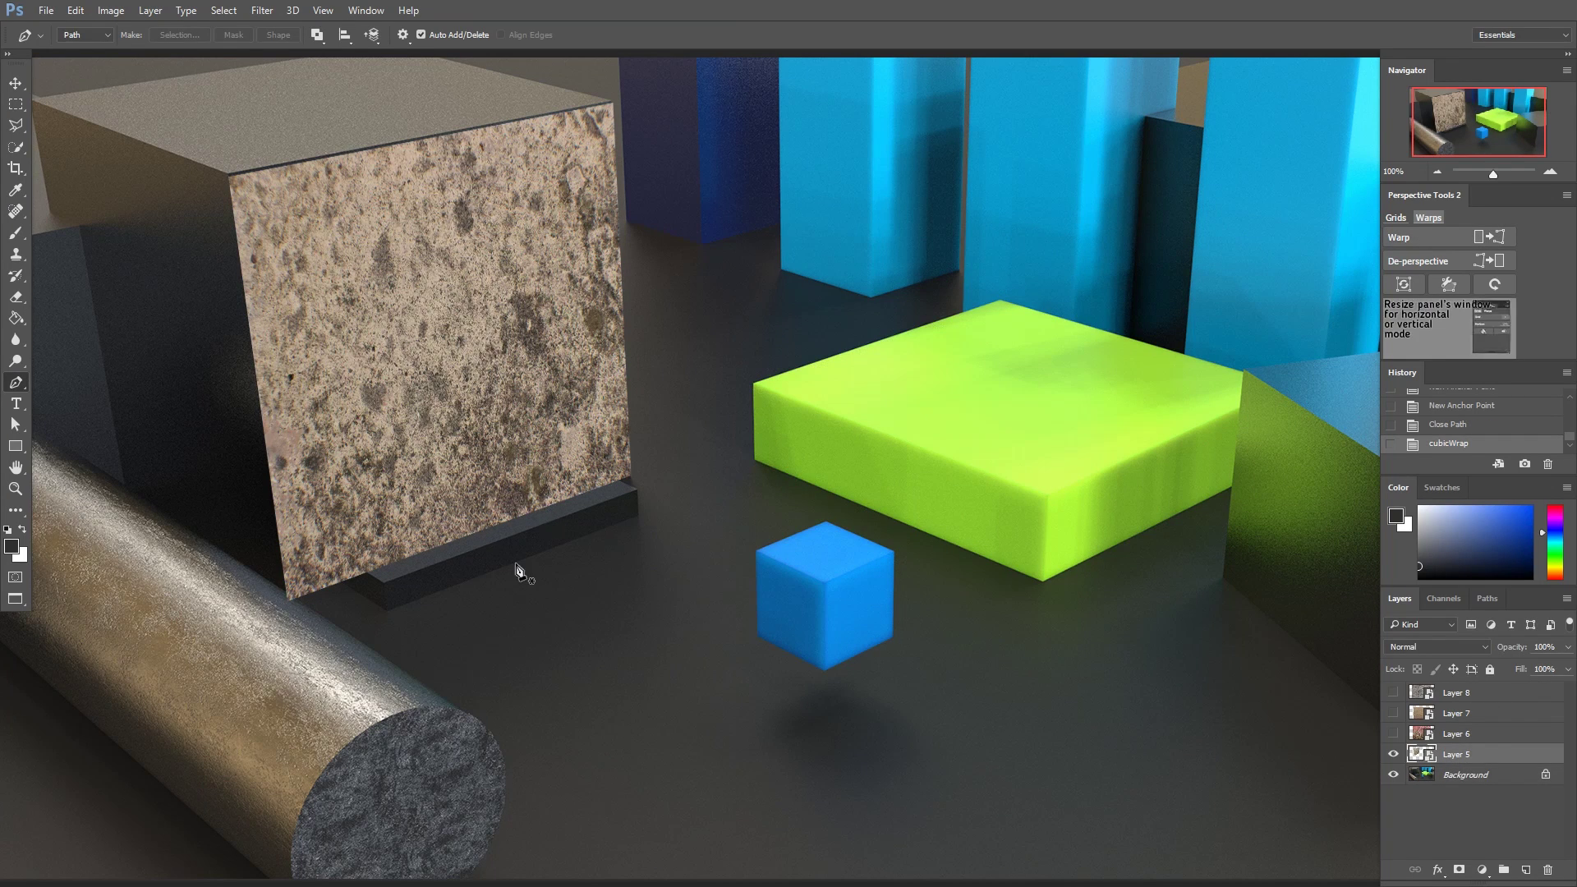
- Lower Layer 5's opacity and zoom in on the dark ledge at the cube's base
left_click_drag(1527, 667, 1491, 663)
key("l")
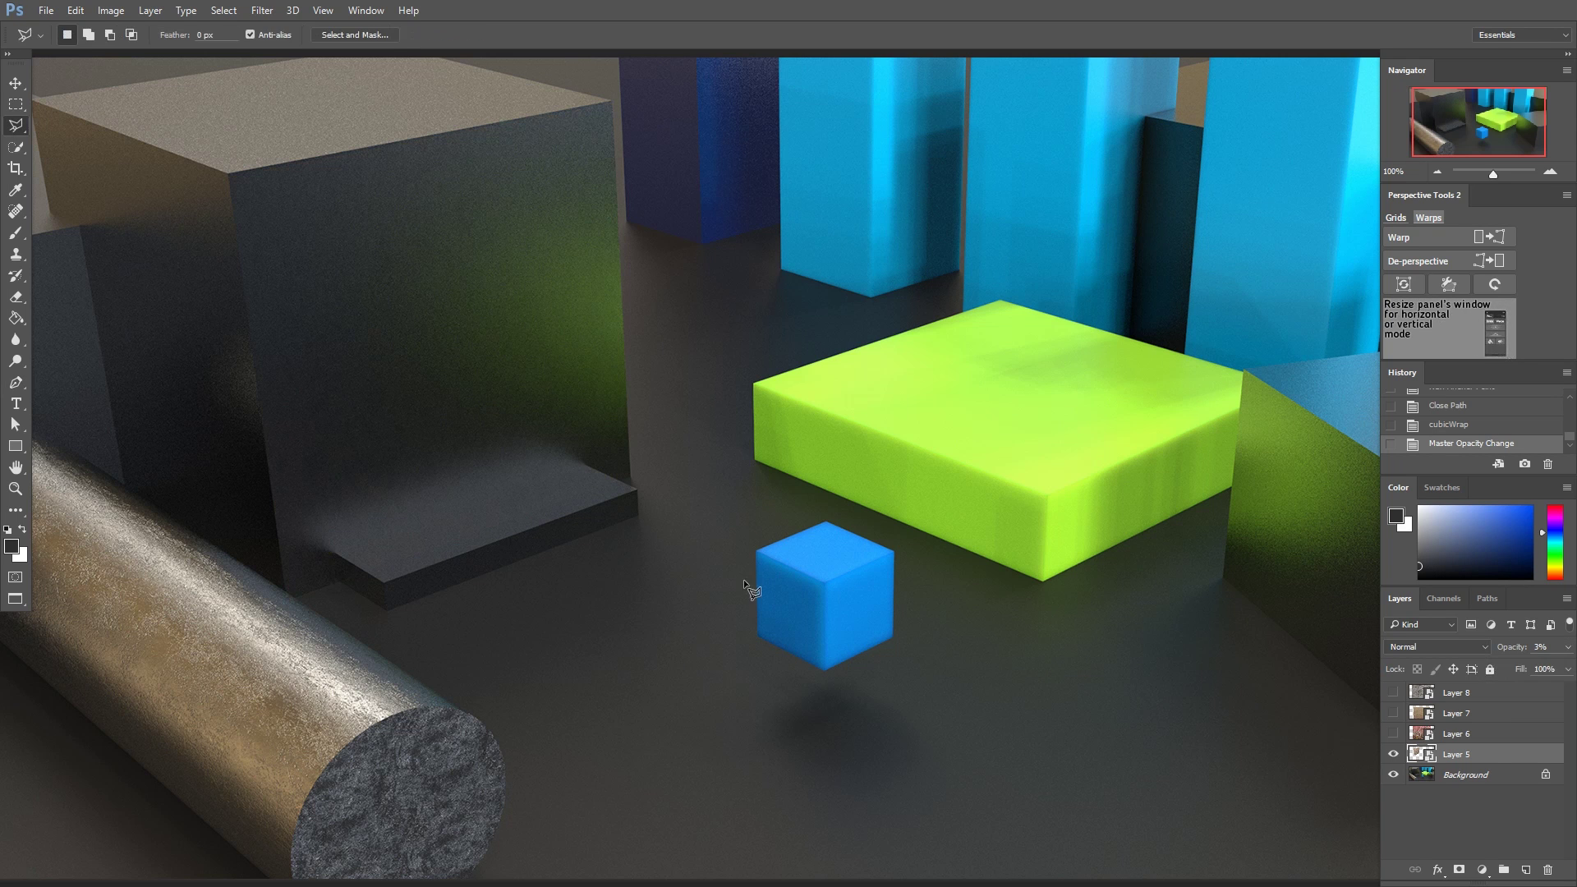
scroll(777, 466, "up", 2)
left_click_drag(704, 556, 1498, 475)
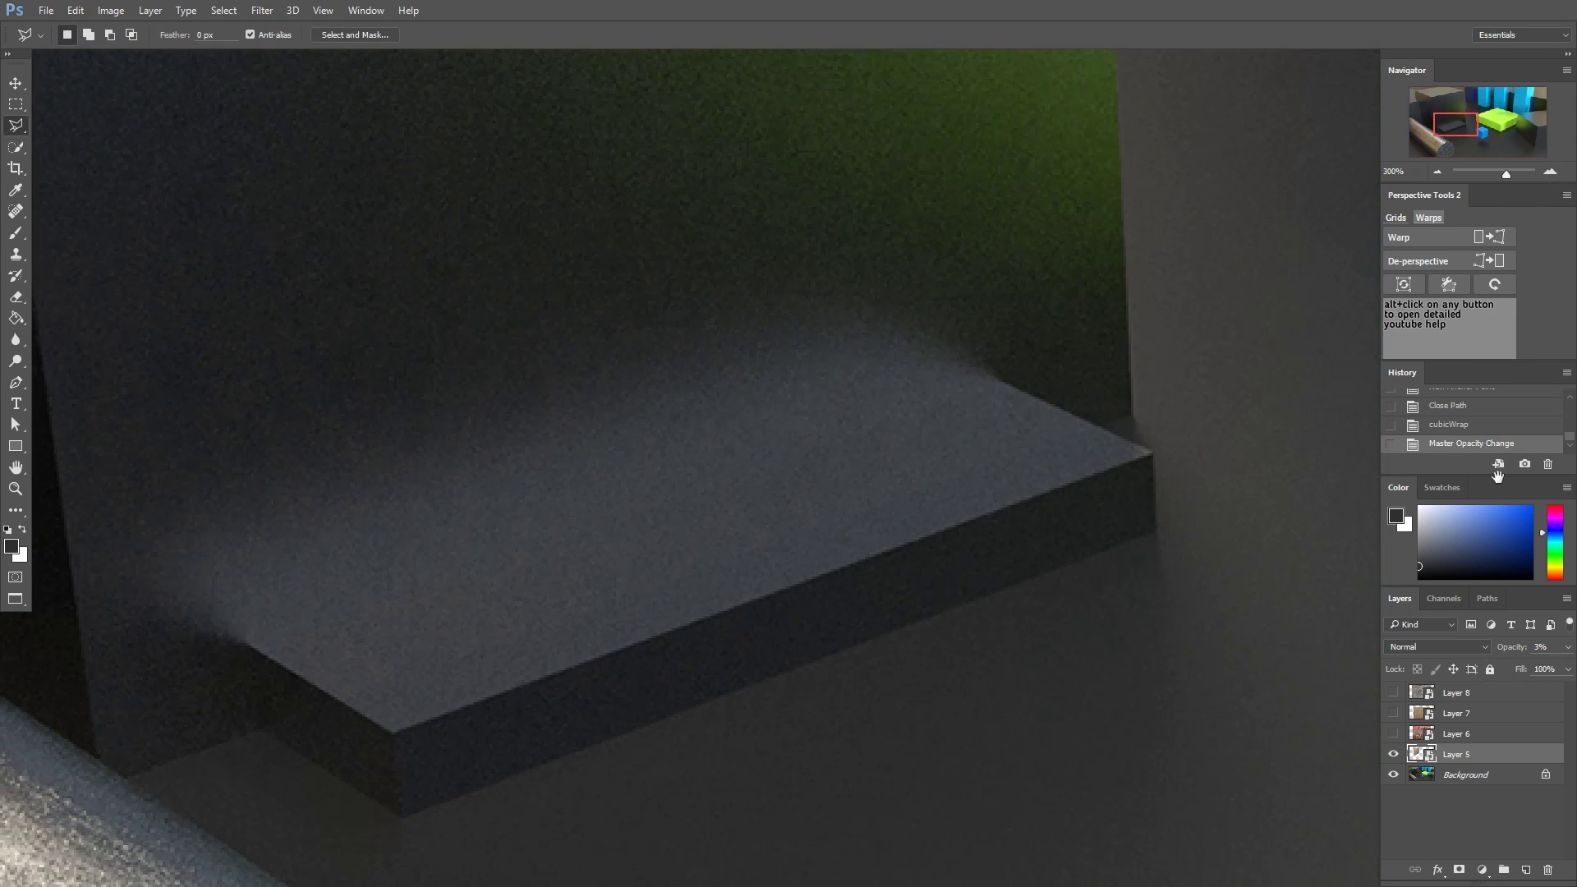
- Outline the dark ledge with the Polygonal Lasso to select it
left_click(248, 645)
left_click(996, 381)
left_click(1101, 426)
left_click(1103, 527)
left_click(383, 726)
left_click(312, 742)
double_click(259, 734)
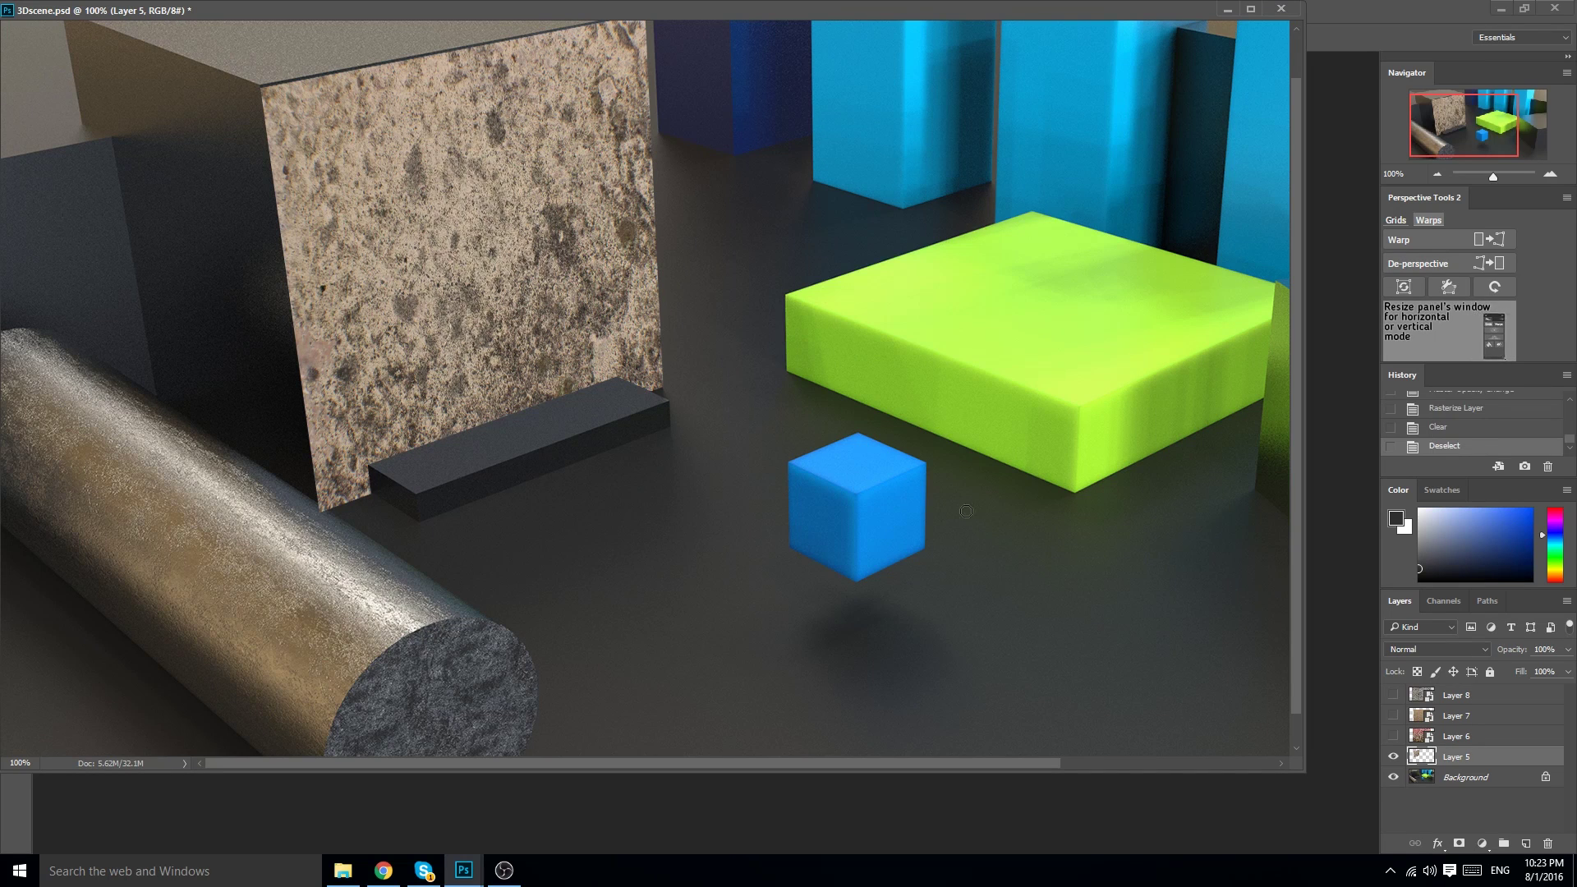
- Set Layer 5 to Color Dodge at 13% opacity and dock the document window
left_click(1413, 650)
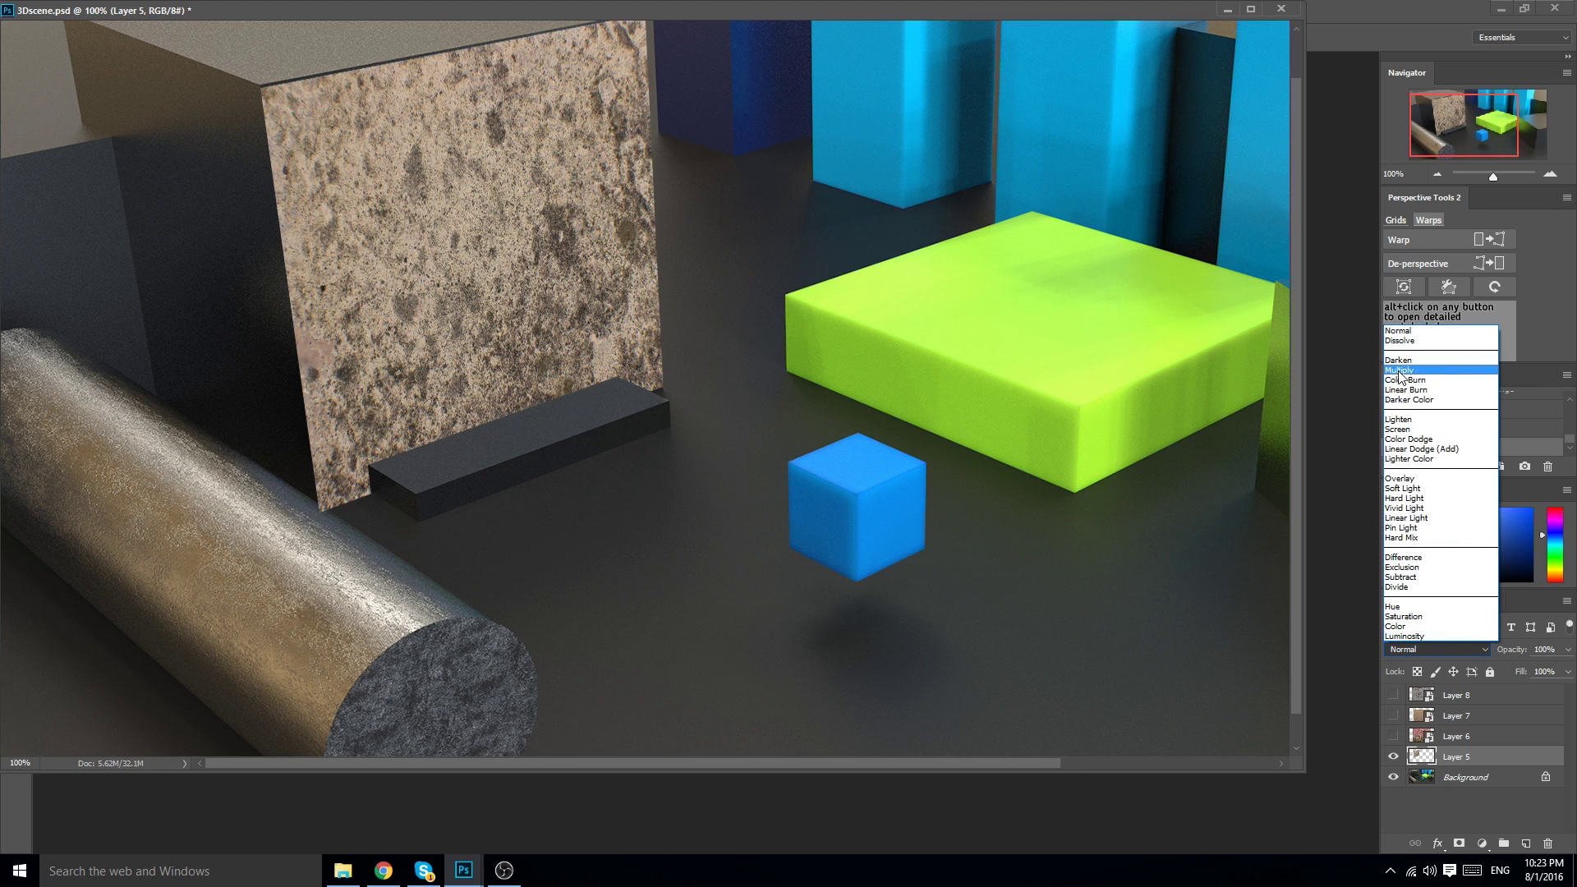
left_click(1398, 394)
key("Down")
key("Down")
key("Down")
key("Down")
key("Down")
key("Down")
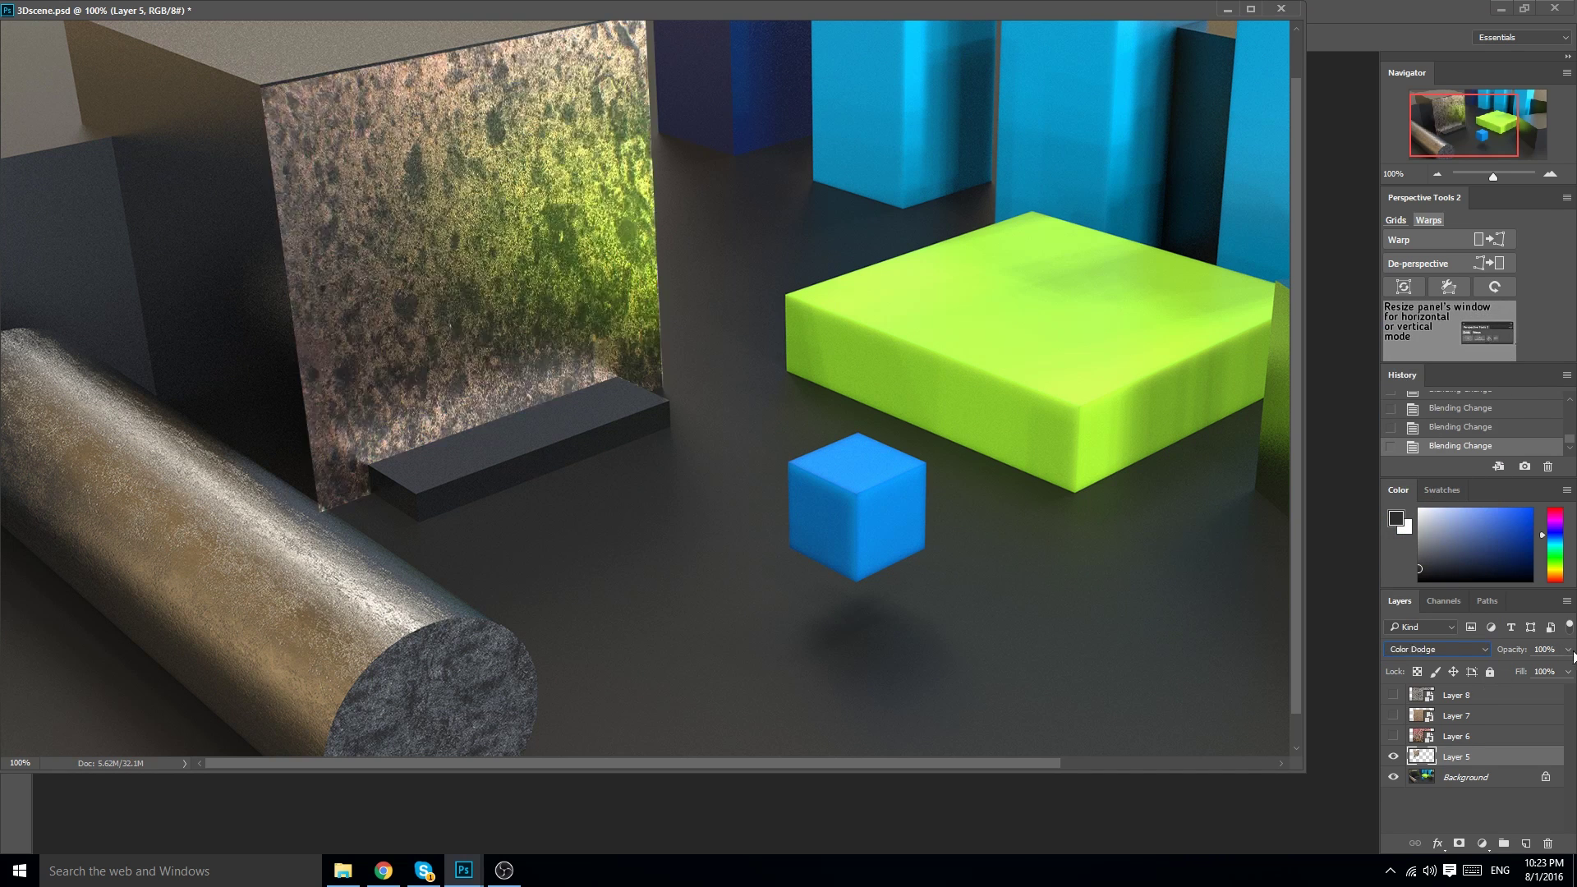
left_click_drag(1506, 669, 1500, 669)
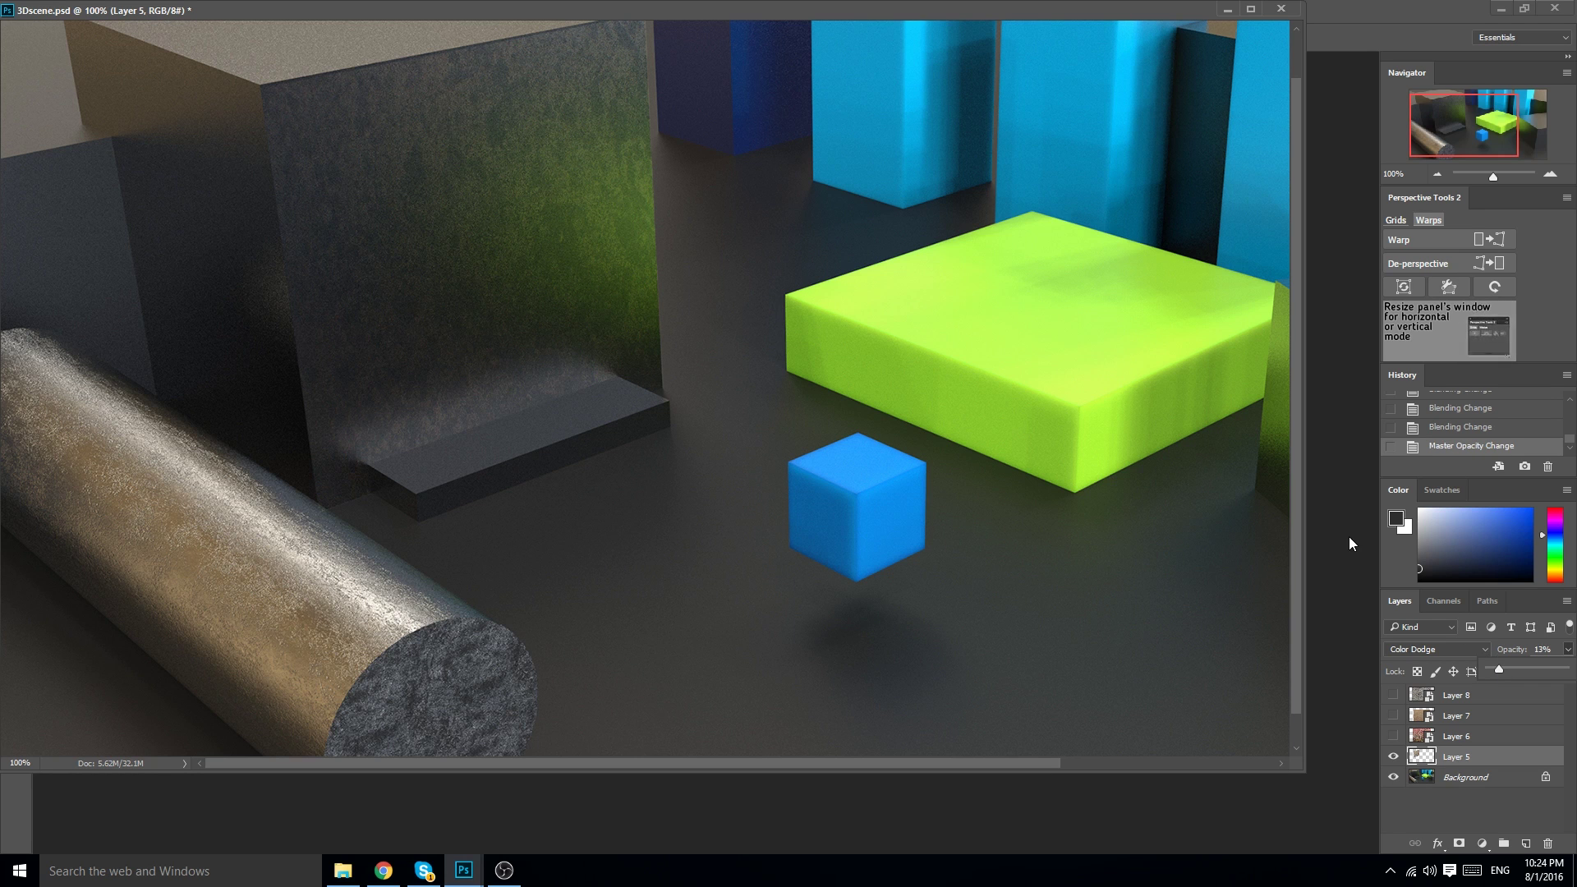
left_click_drag(708, 10, 740, 49)
- Trace the block face right of the green slab on Background and de-perspective it into cont1.psb
left_click_drag(914, 319, 893, 304)
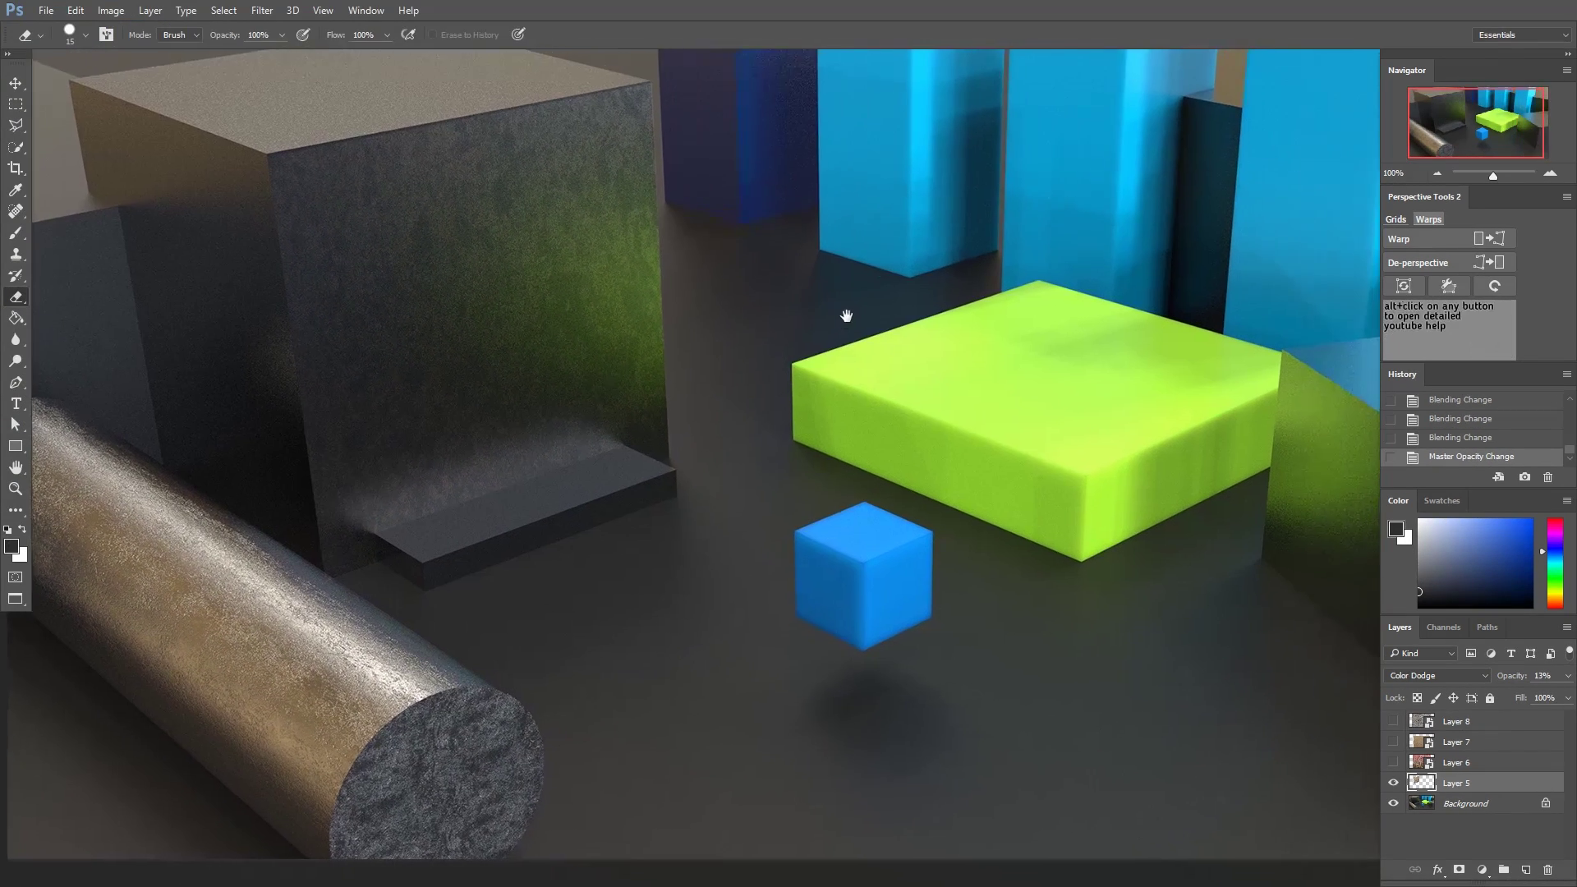
key("b")
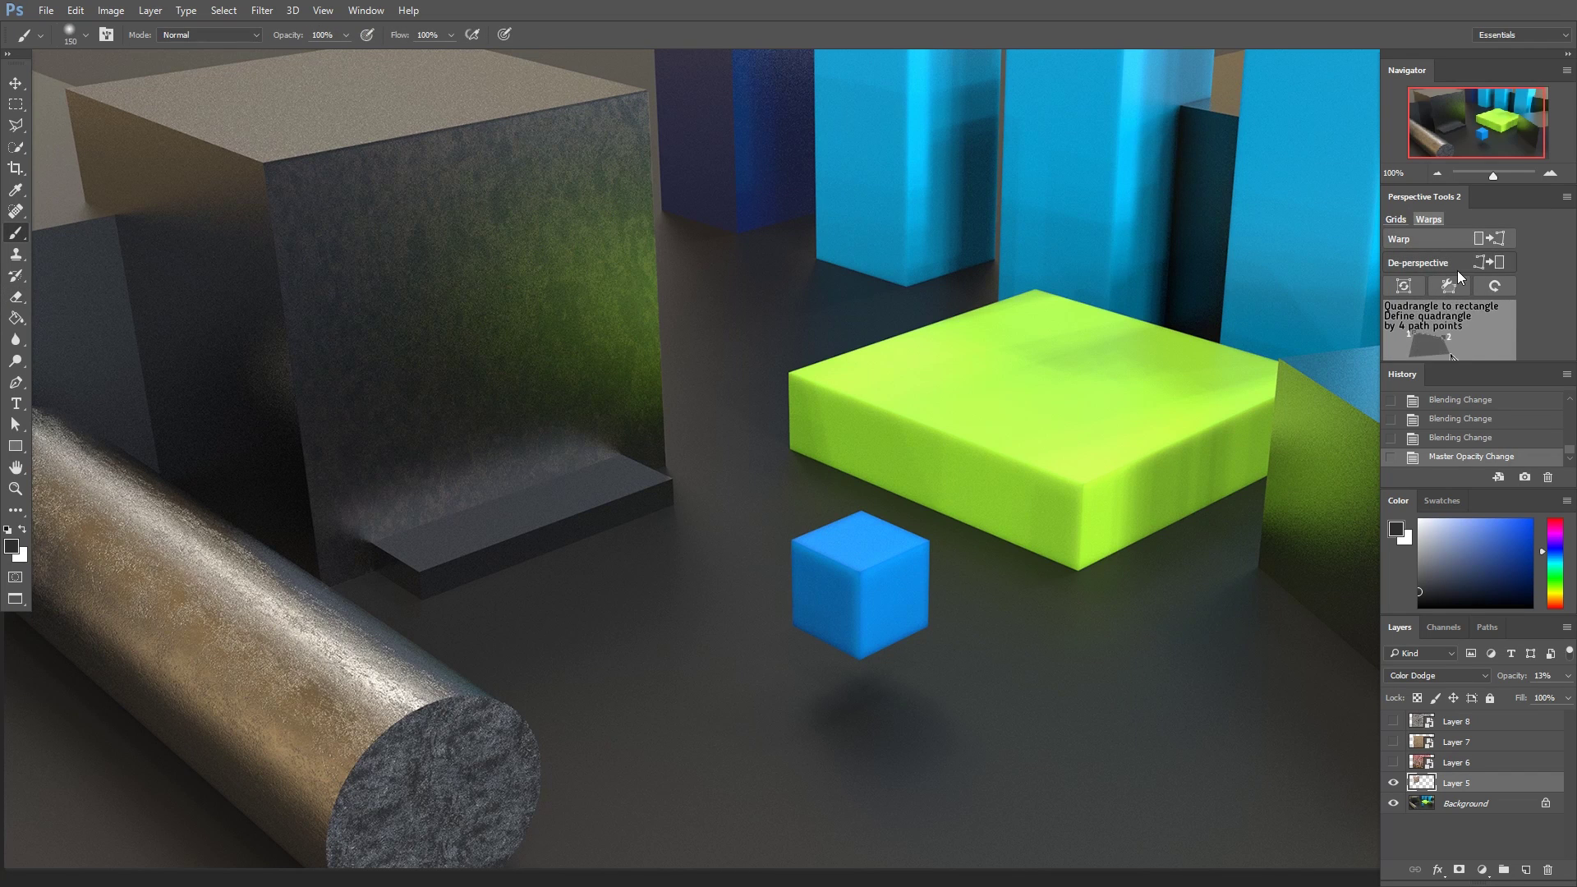
left_click_drag(939, 433, 933, 427)
left_click_drag(1127, 498, 907, 461)
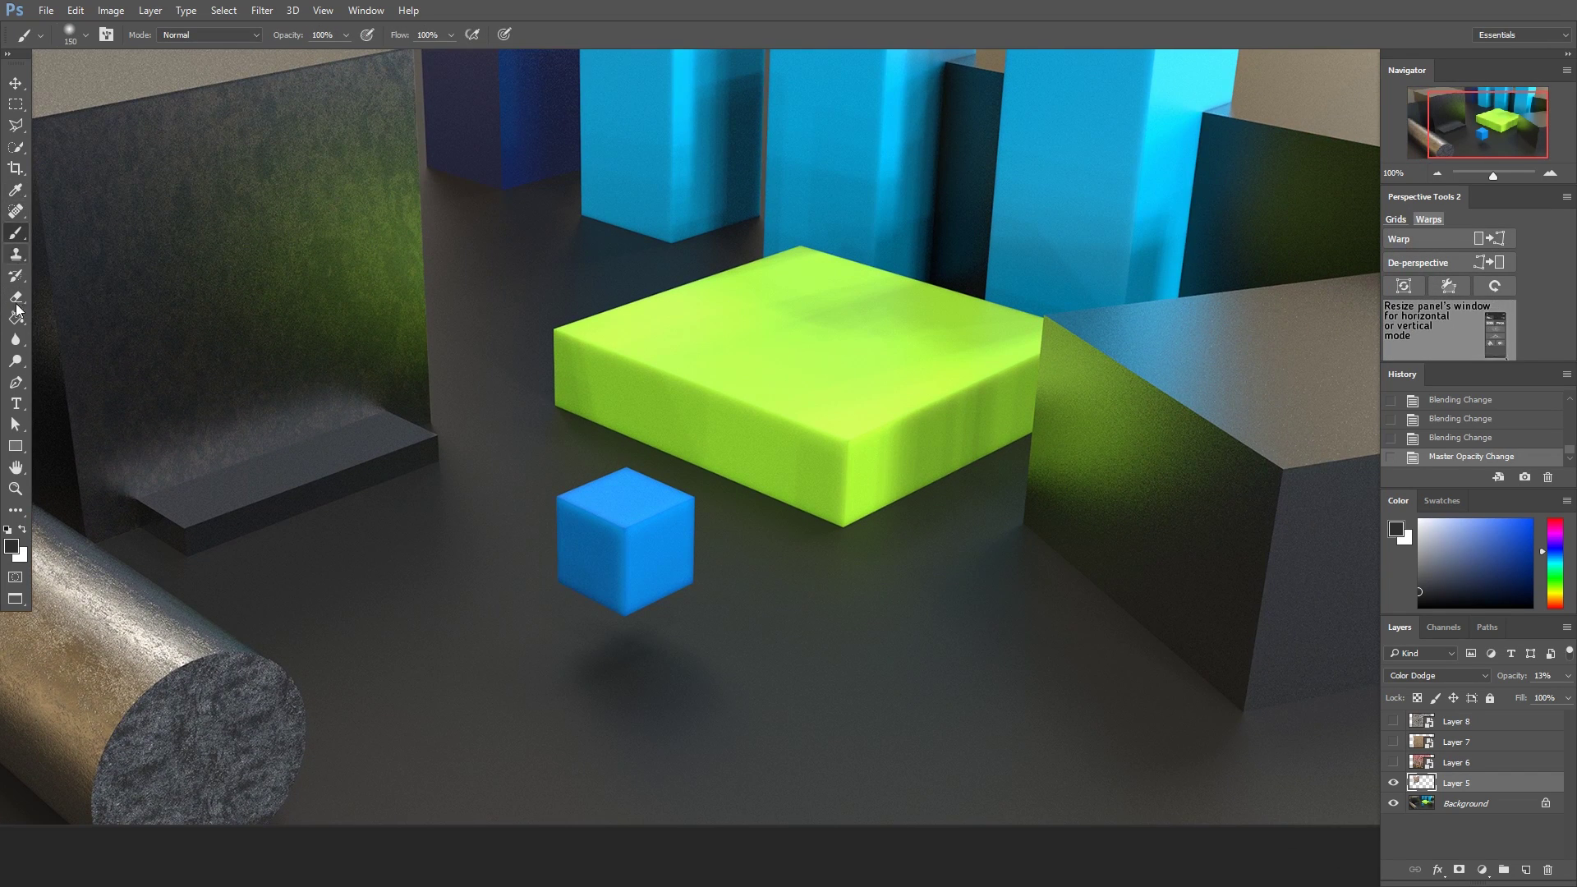
left_click(23, 388)
key("alt+bracketleft")
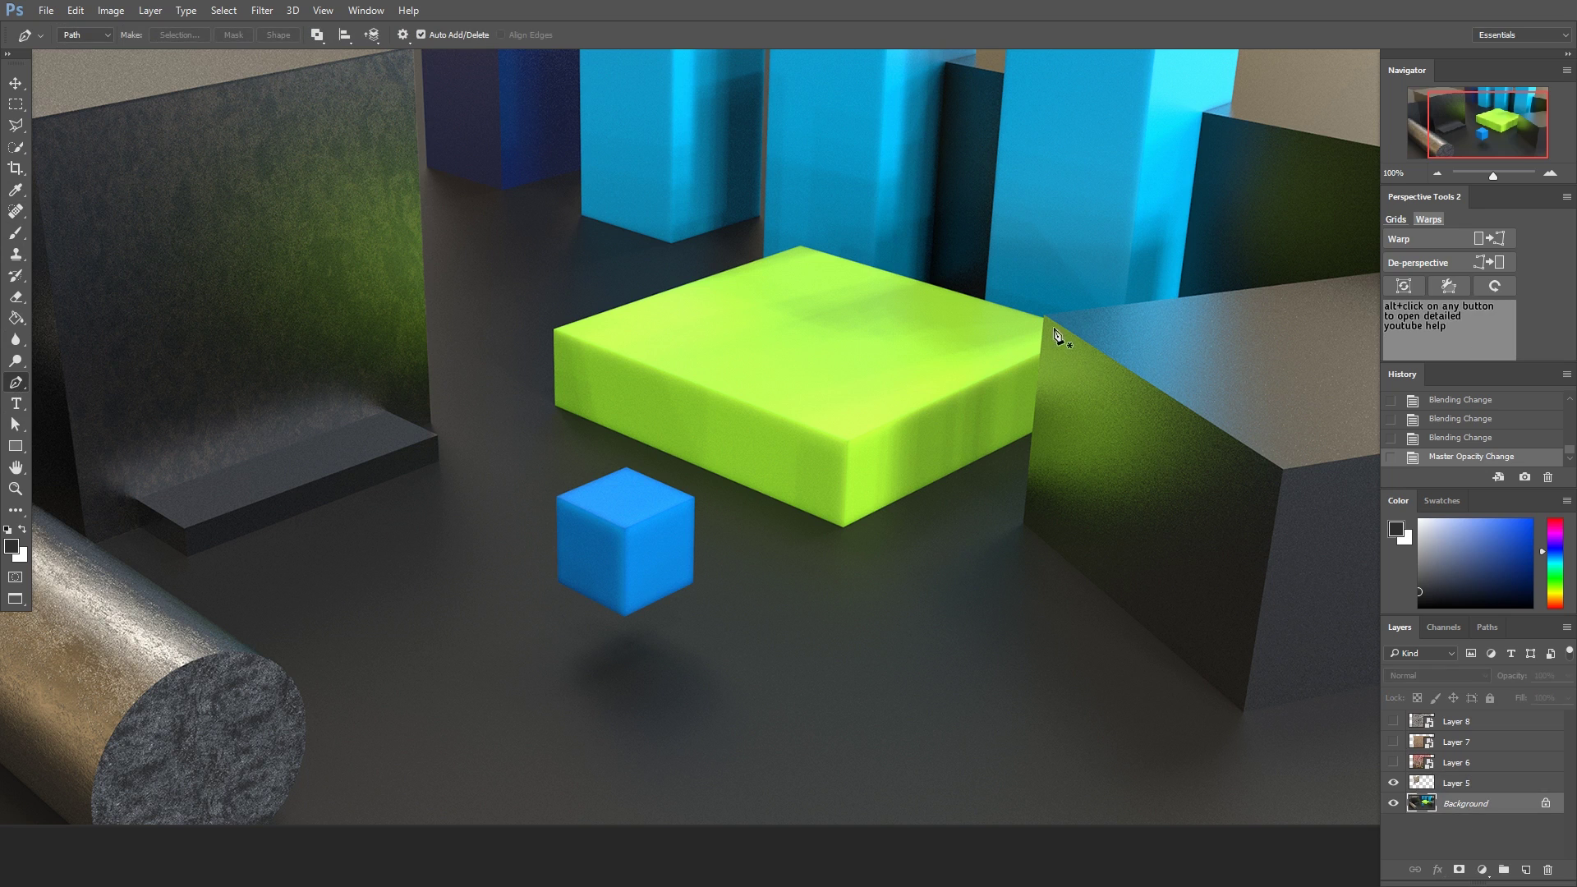
left_click(1045, 316)
left_click(1285, 471)
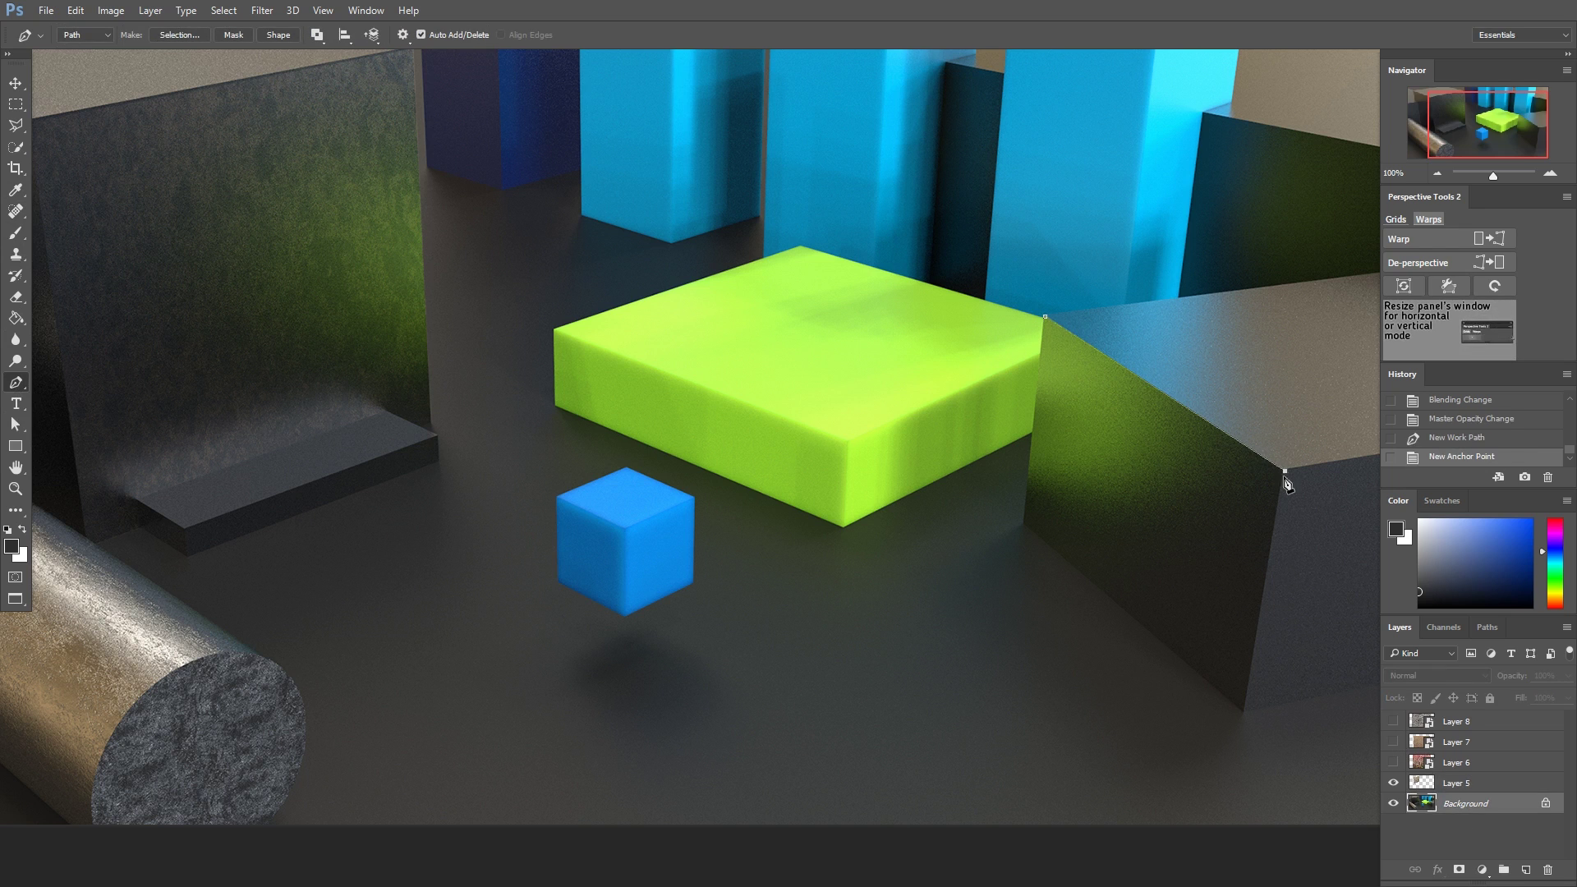
left_click(1243, 712)
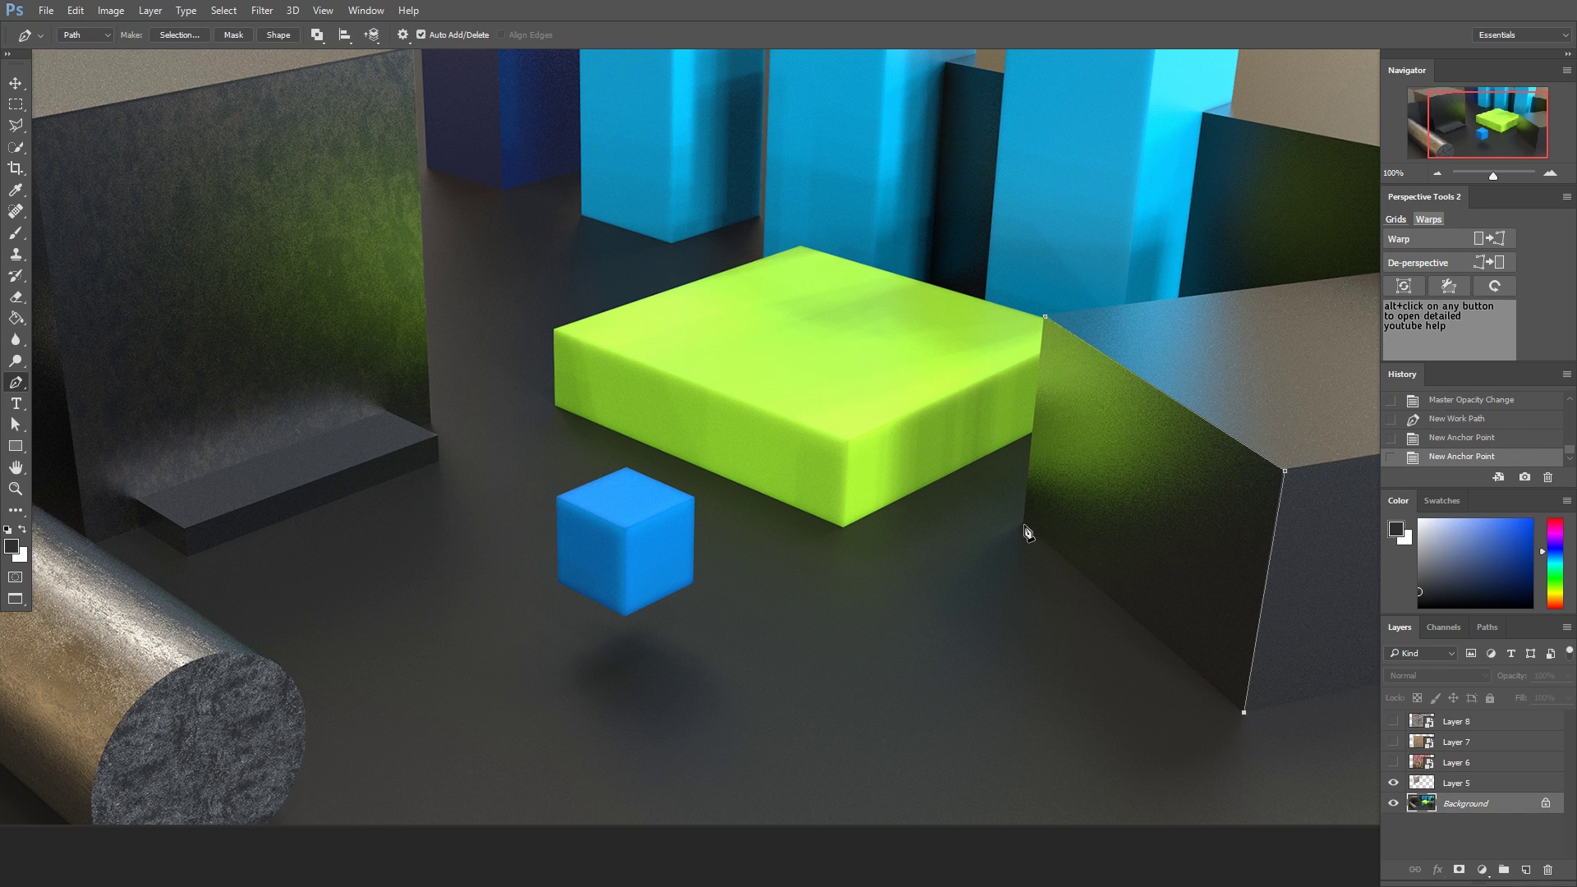
left_click(1403, 268)
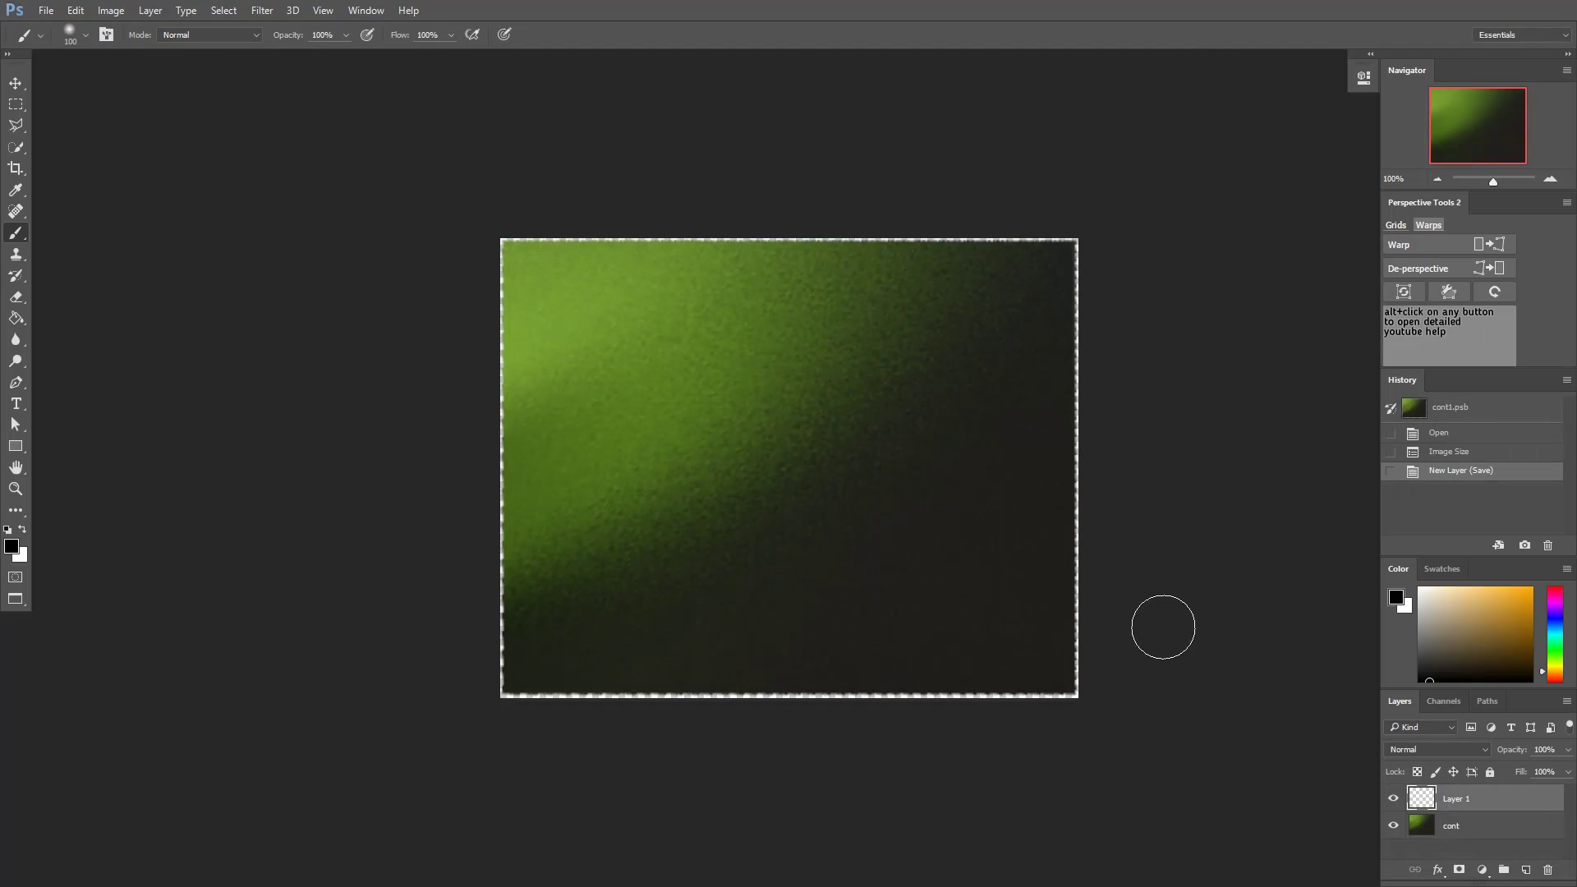
- Delete the empty Layer 1 and set the foreground colour to near-black
left_click(1548, 869)
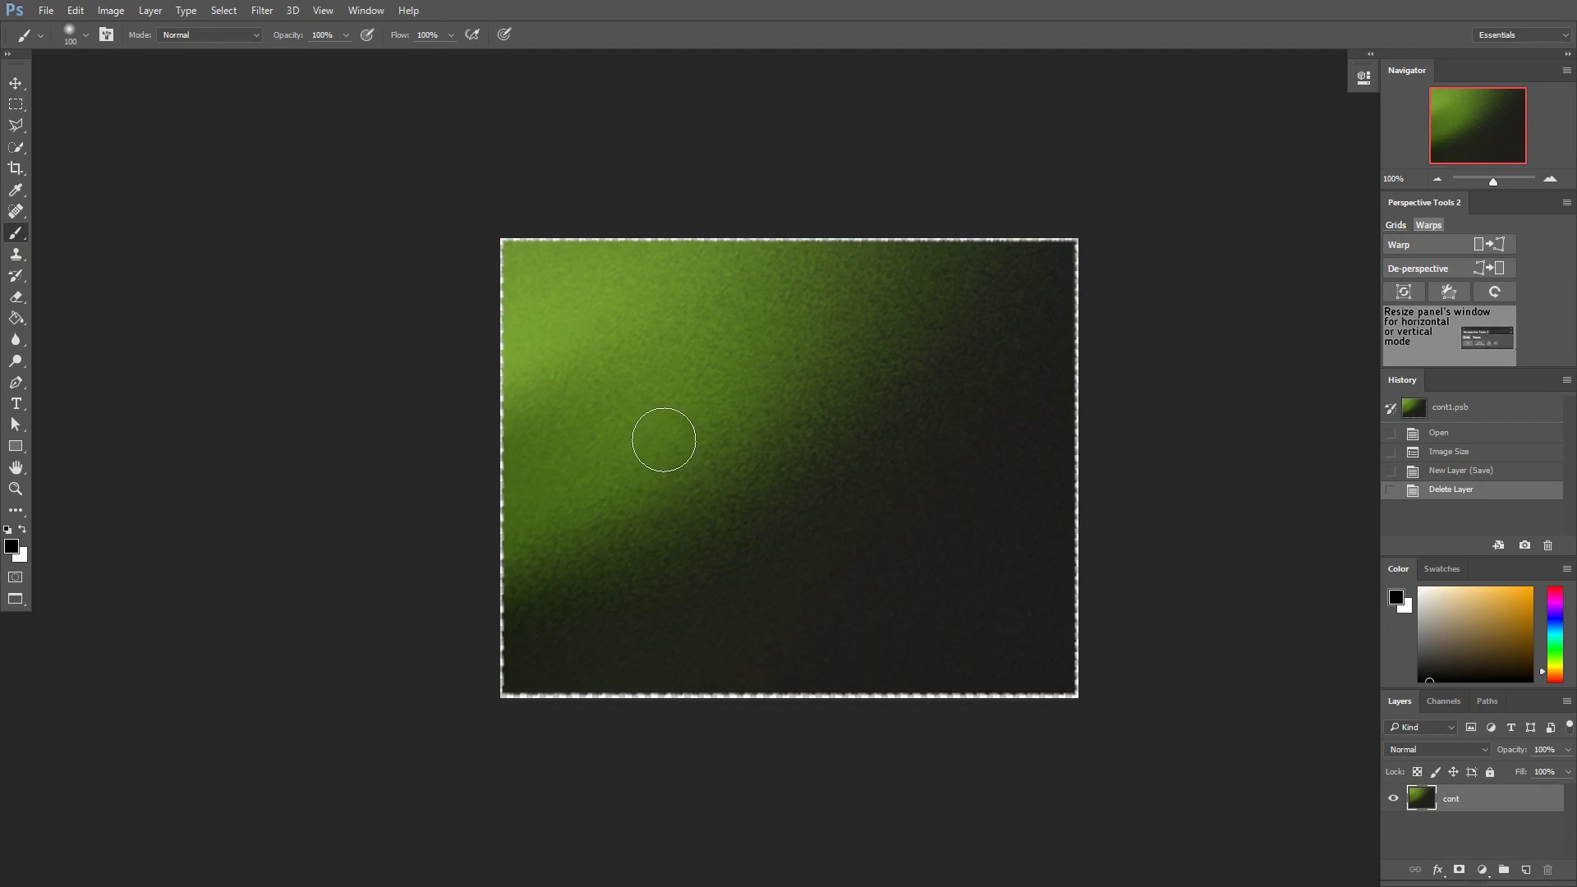
key("m")
left_click(12, 546)
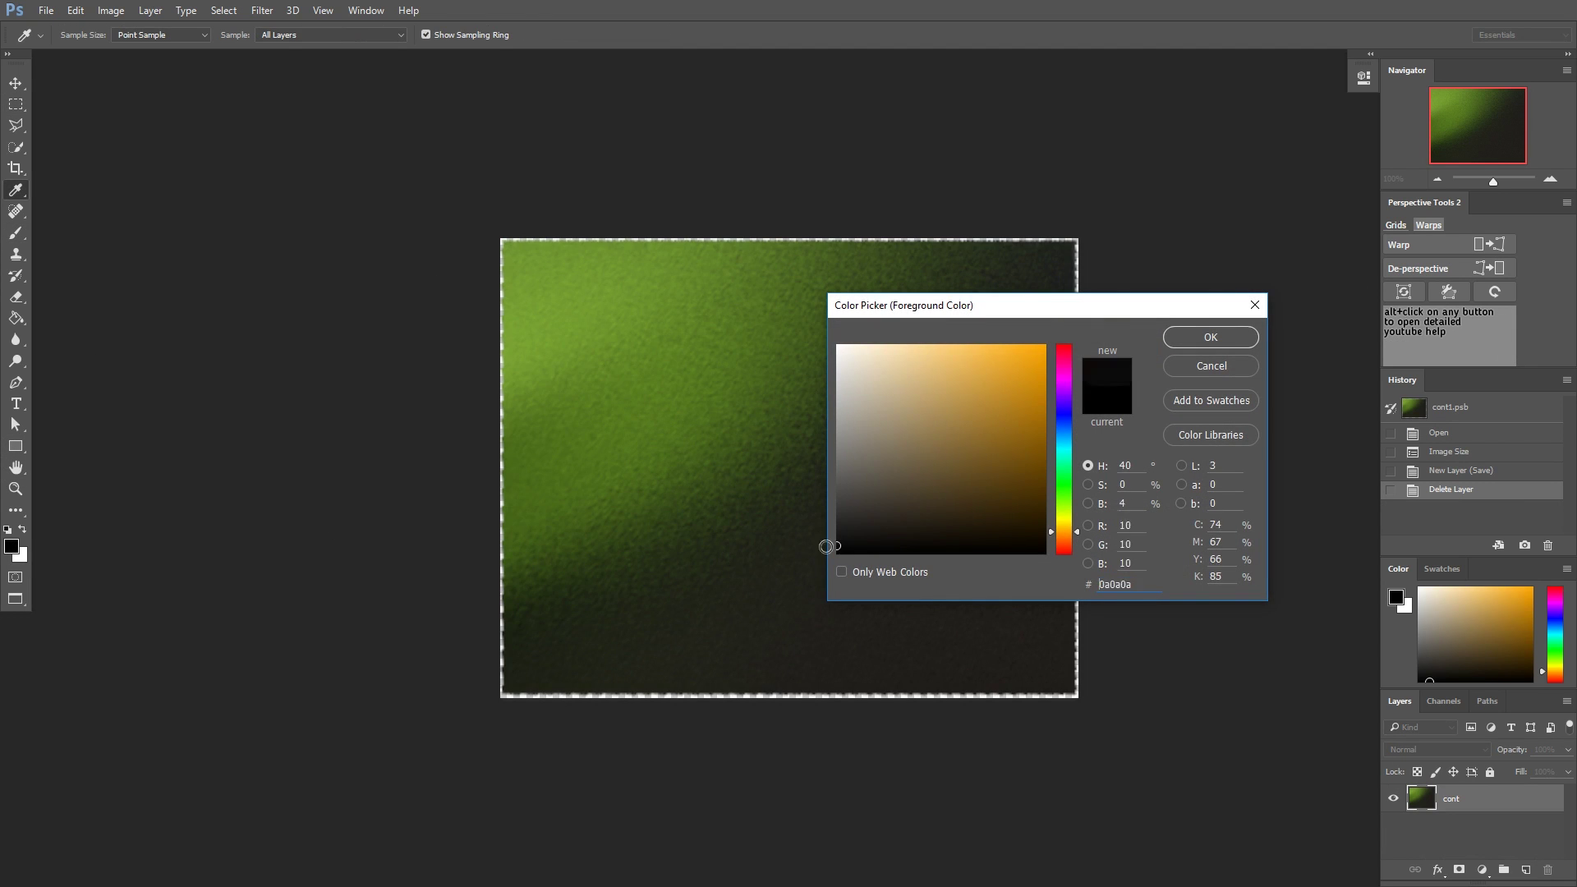
left_click(1193, 340)
right_click(677, 342)
left_click(408, 471)
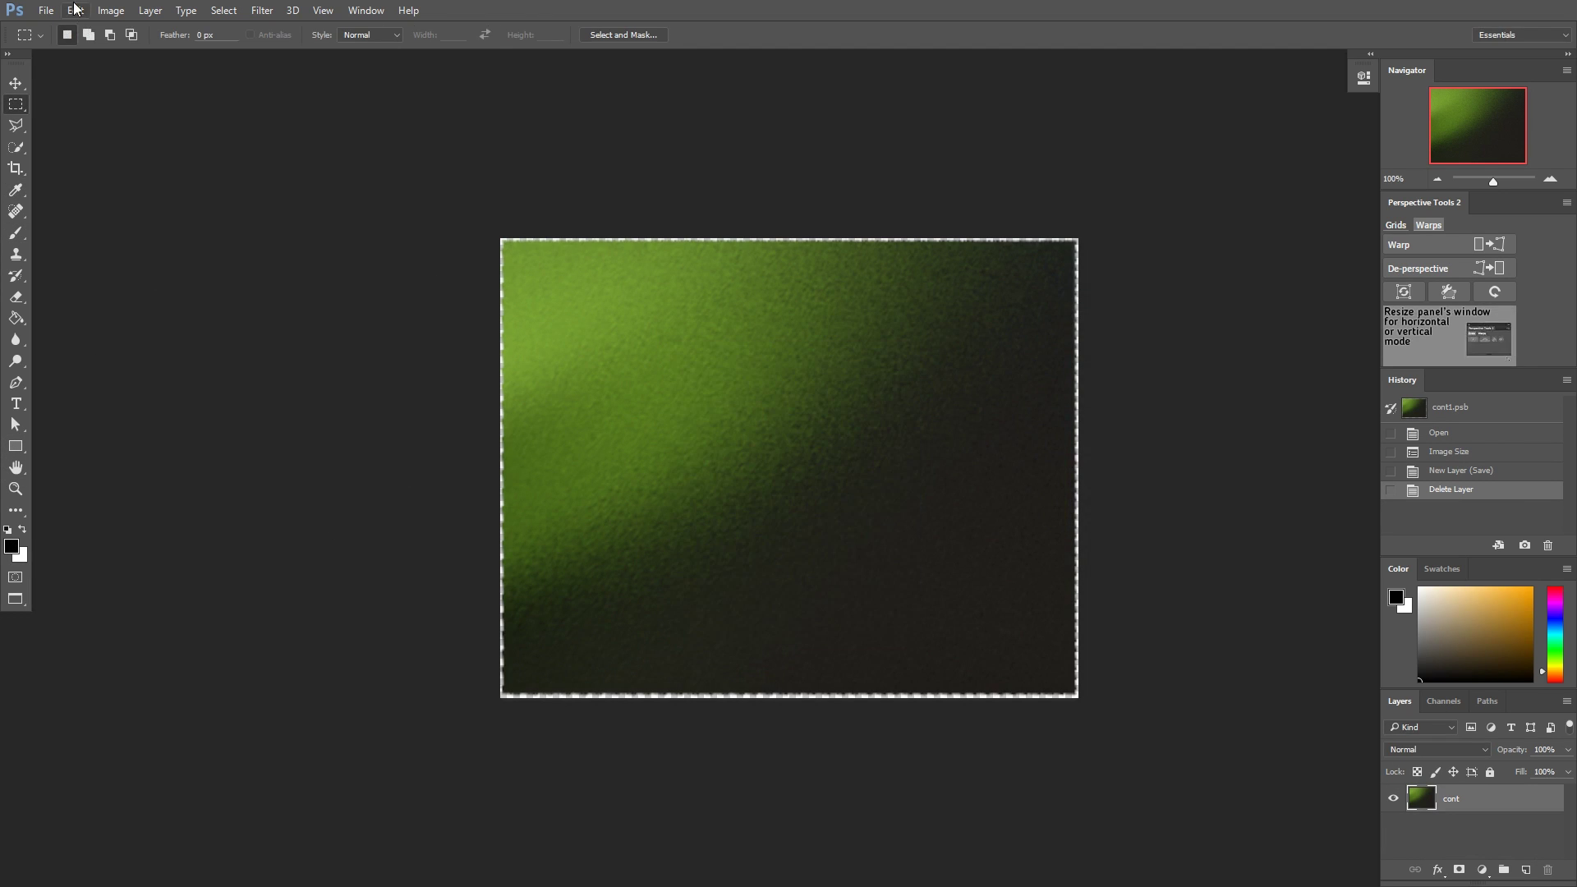
left_click(109, 10)
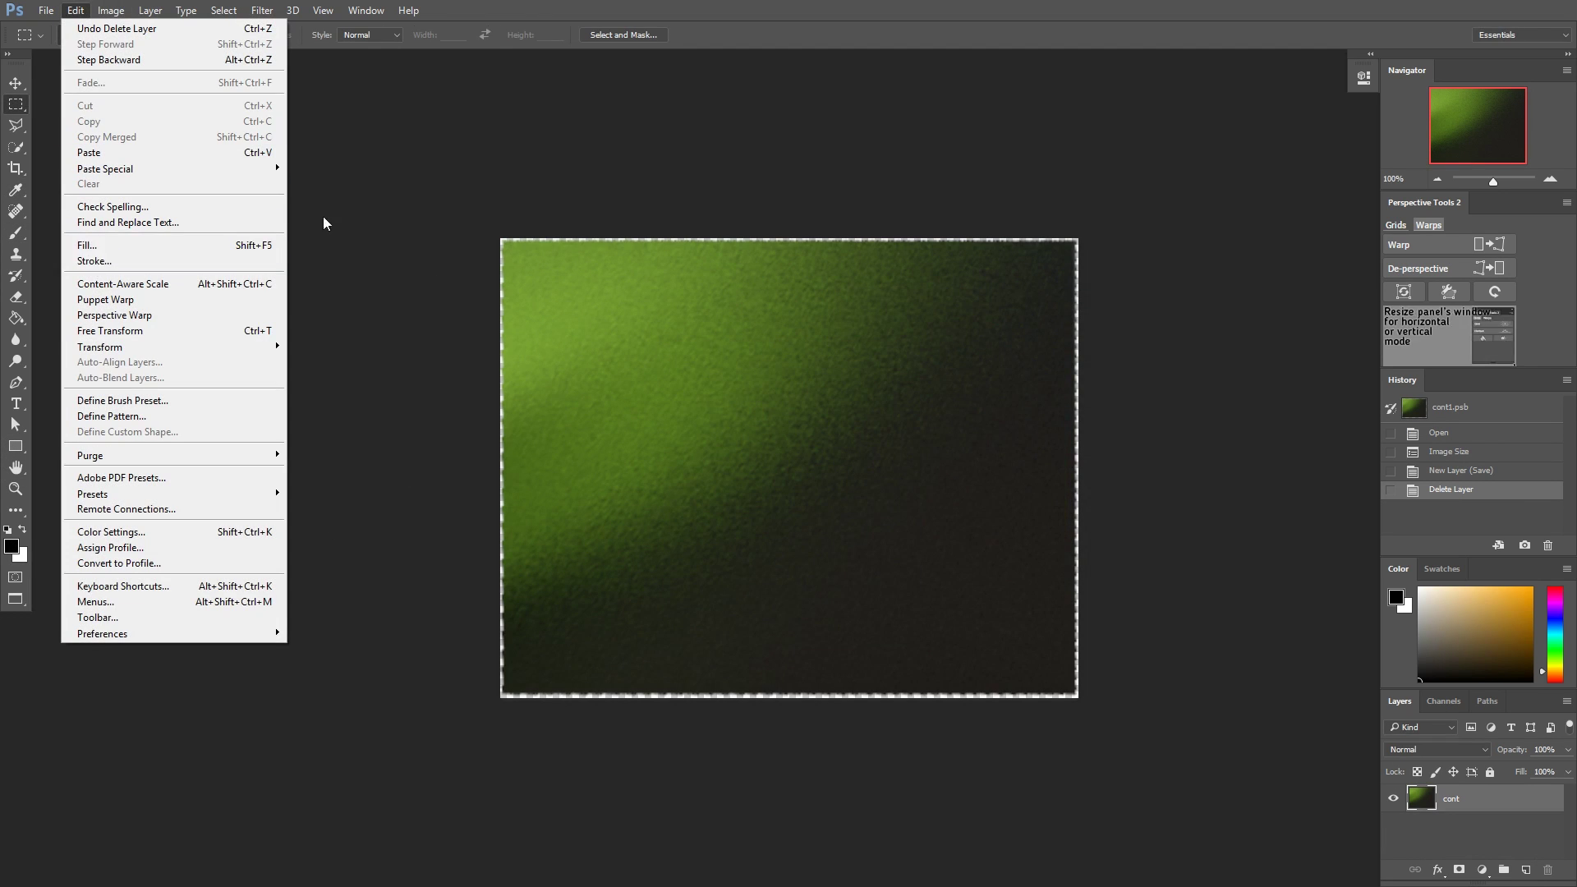
left_click(322, 215)
- Select a rectangular frame with thin bars near its top and bottom, then add a new layer
left_click_drag(561, 289, 1021, 646)
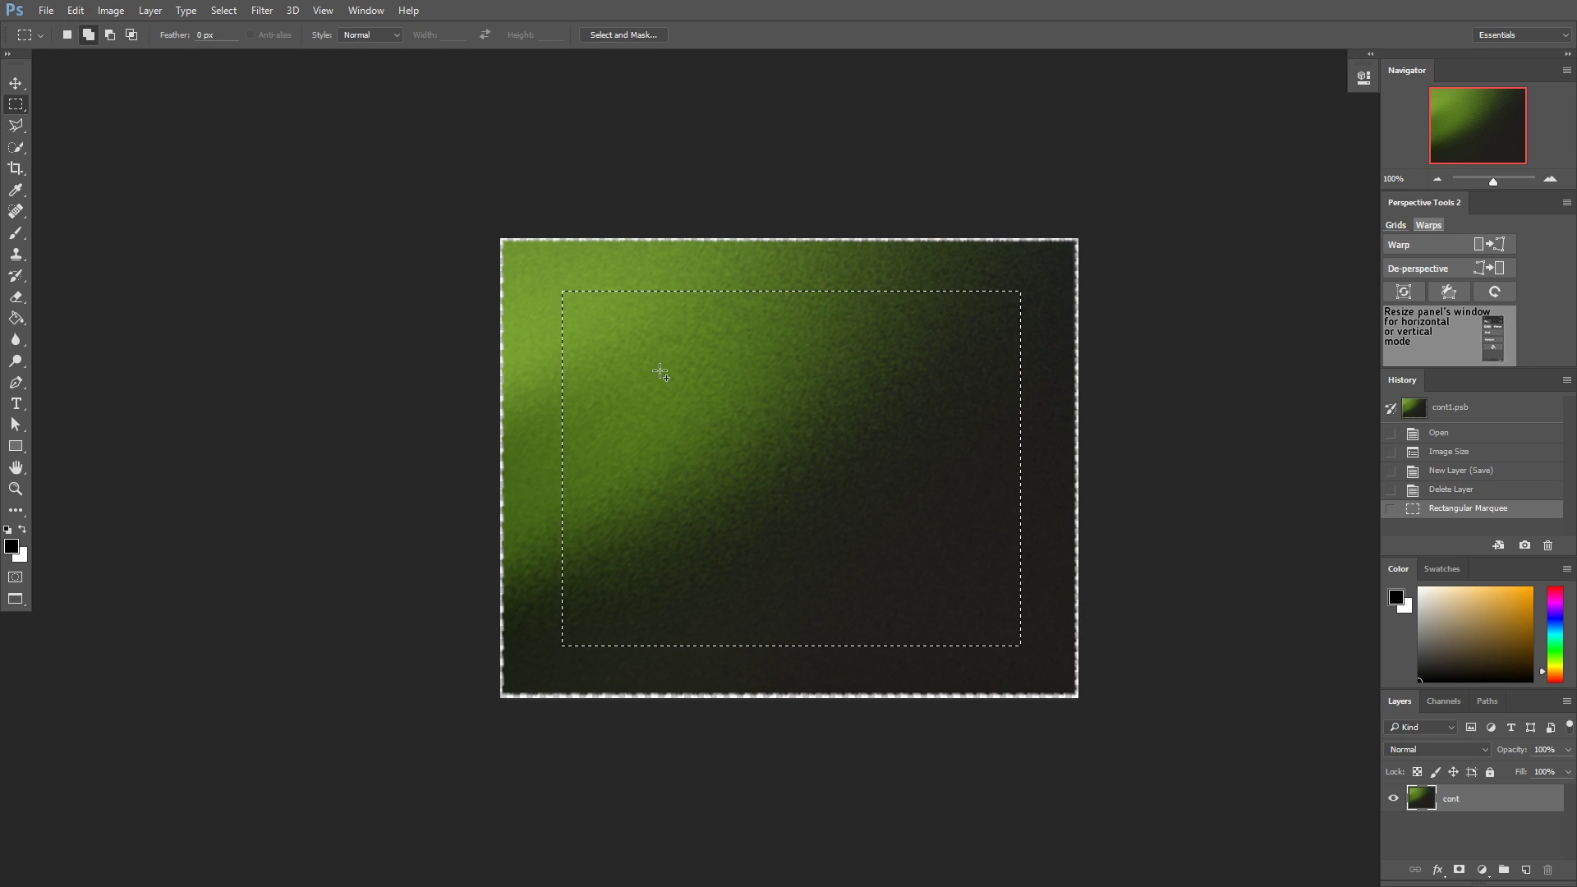
key("alt")
left_click_drag(601, 328, 980, 617)
key("shift")
left_click_drag(619, 342, 943, 384)
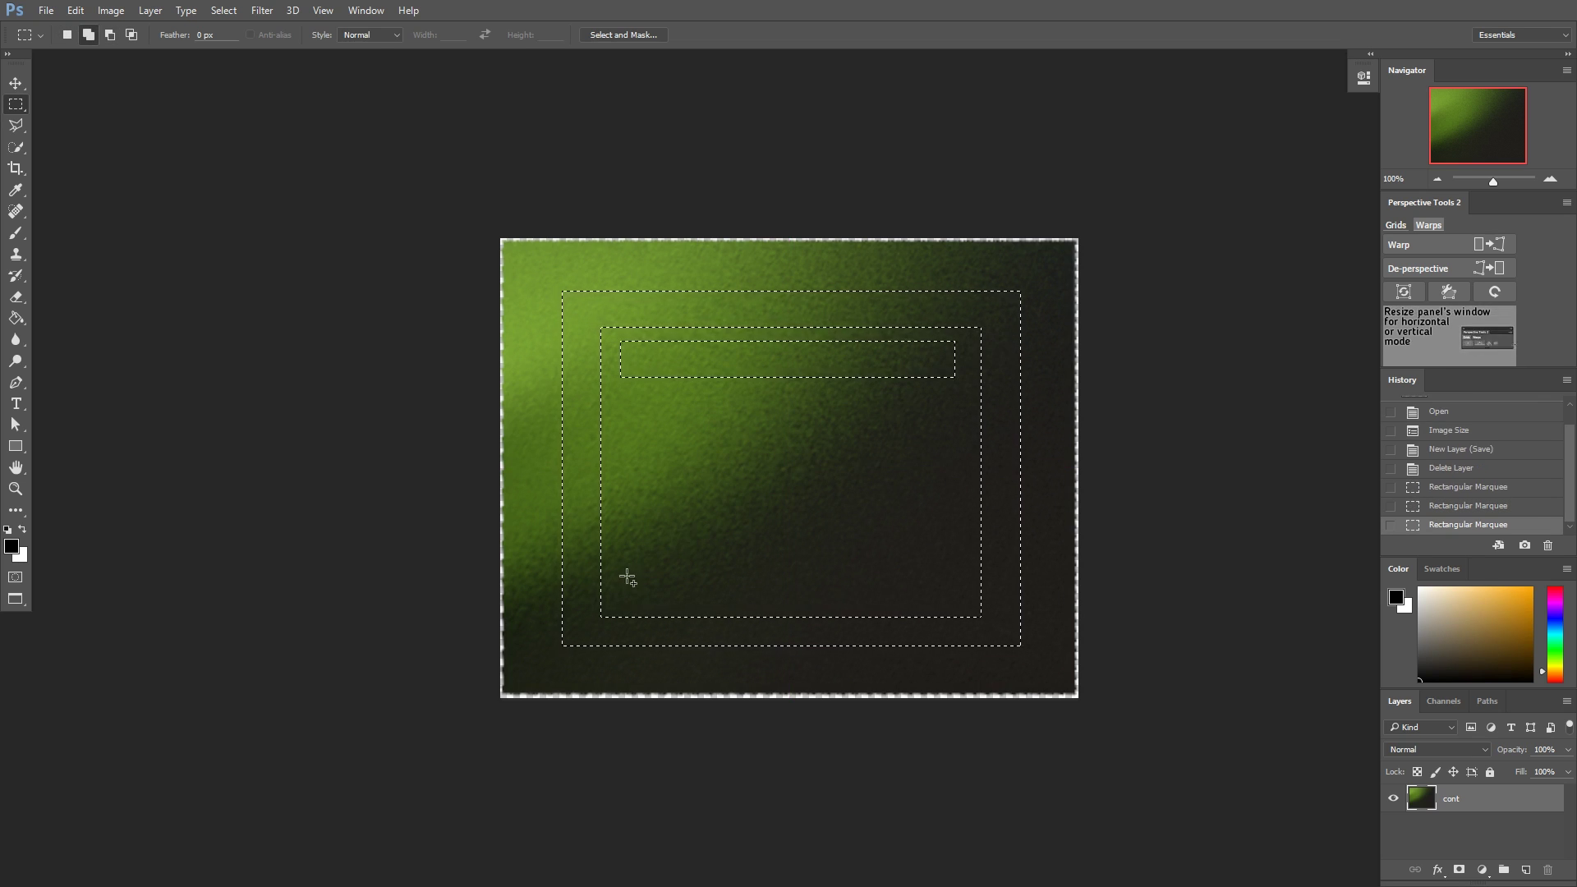
left_click_drag(618, 574, 957, 595)
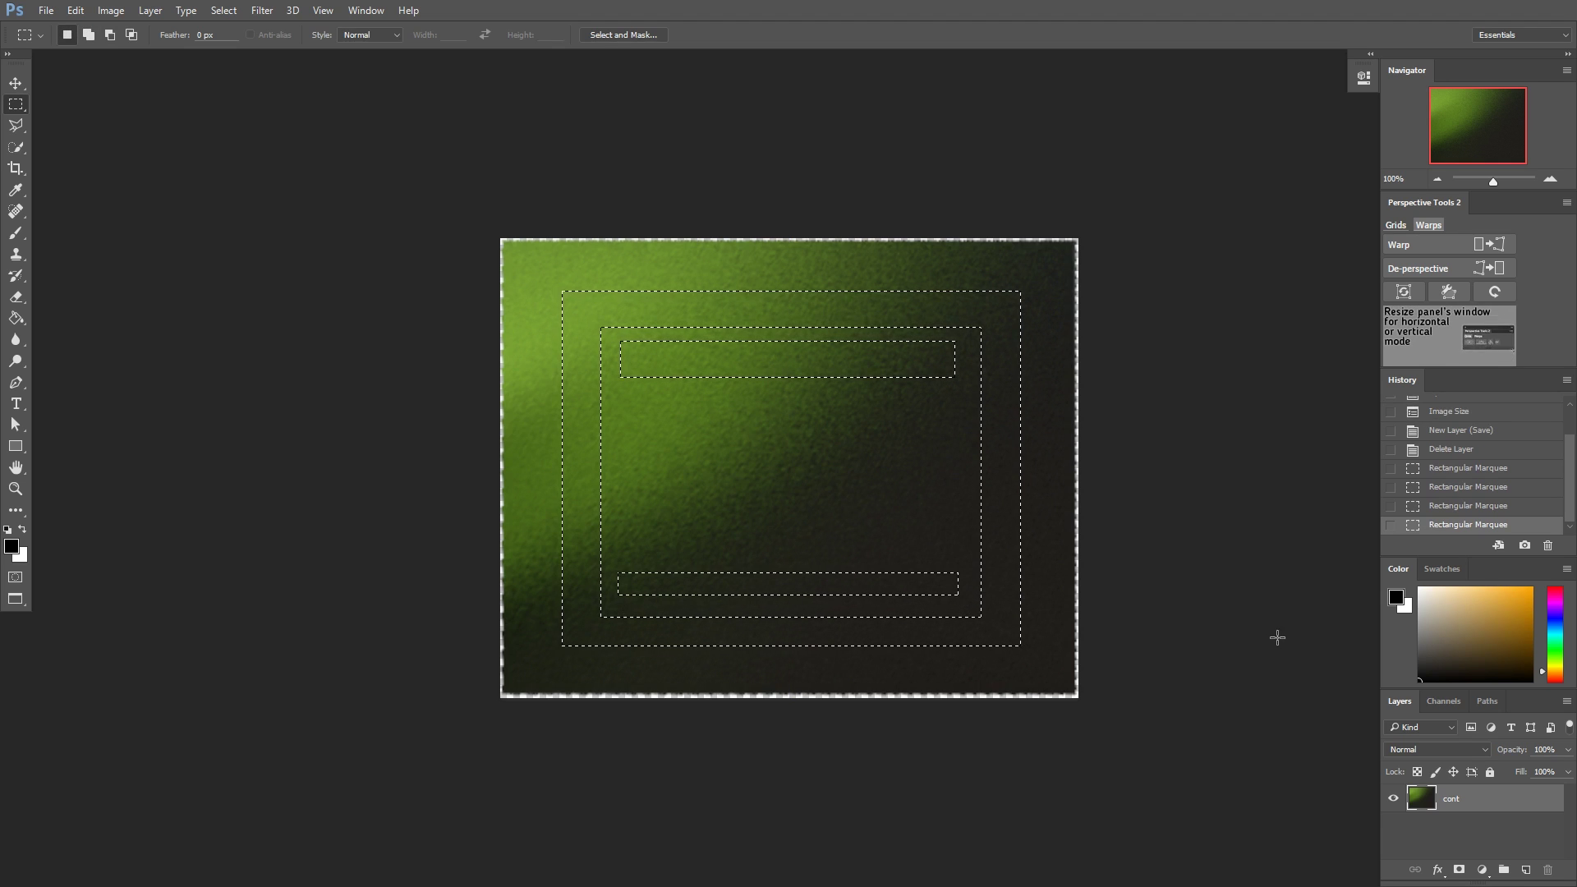
left_click(1525, 870)
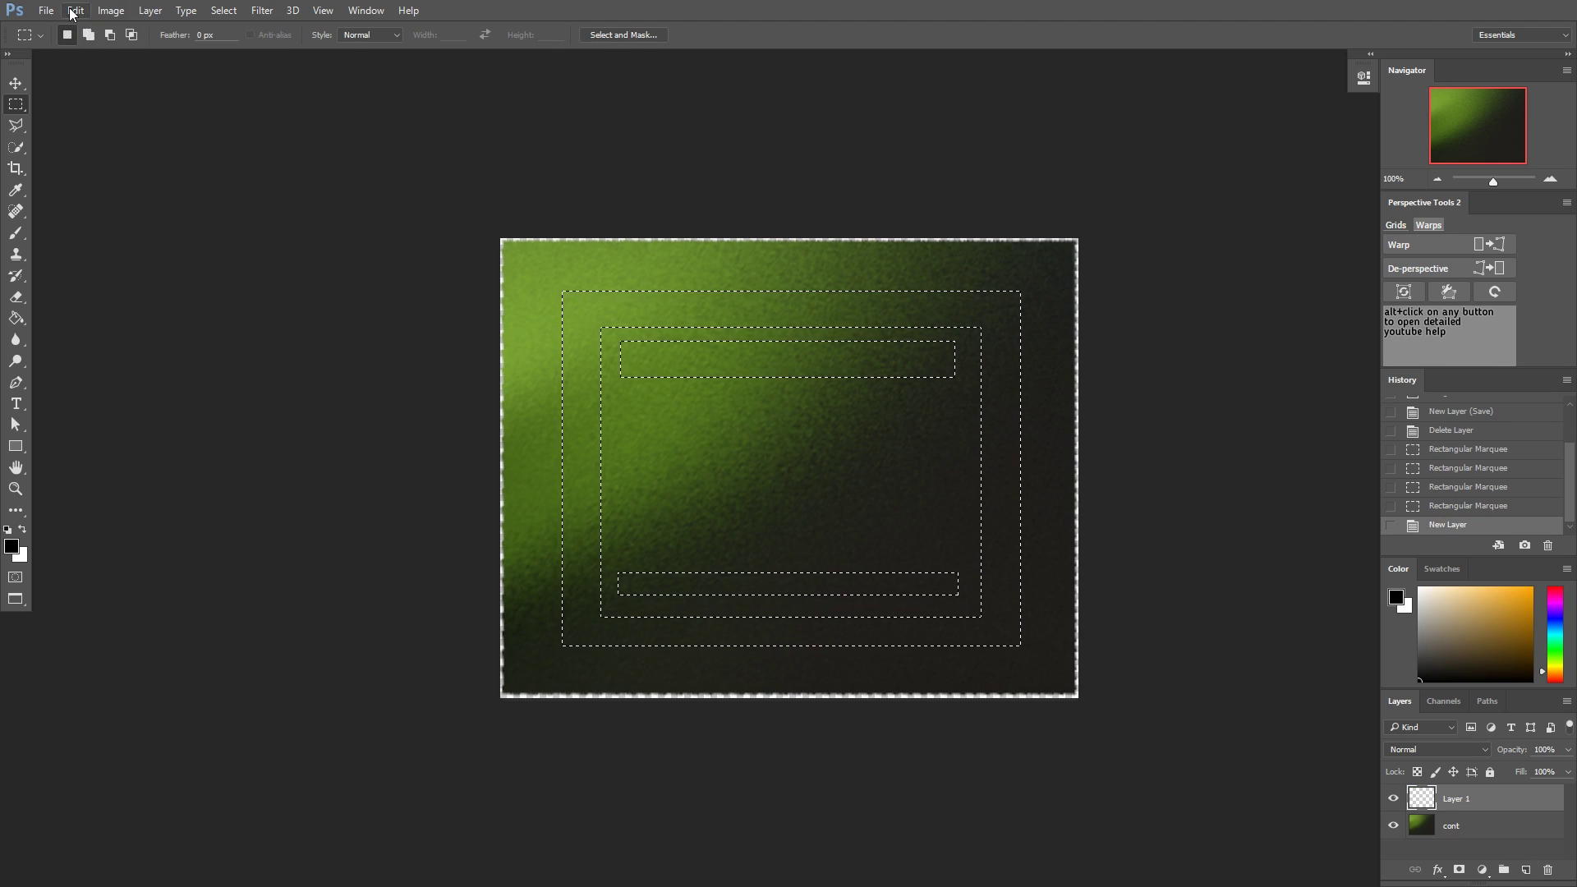
- Stroke the selection with a 10 px black outline on Layer 1 and deselect
left_click(104, 11)
mouse_move(75, 10)
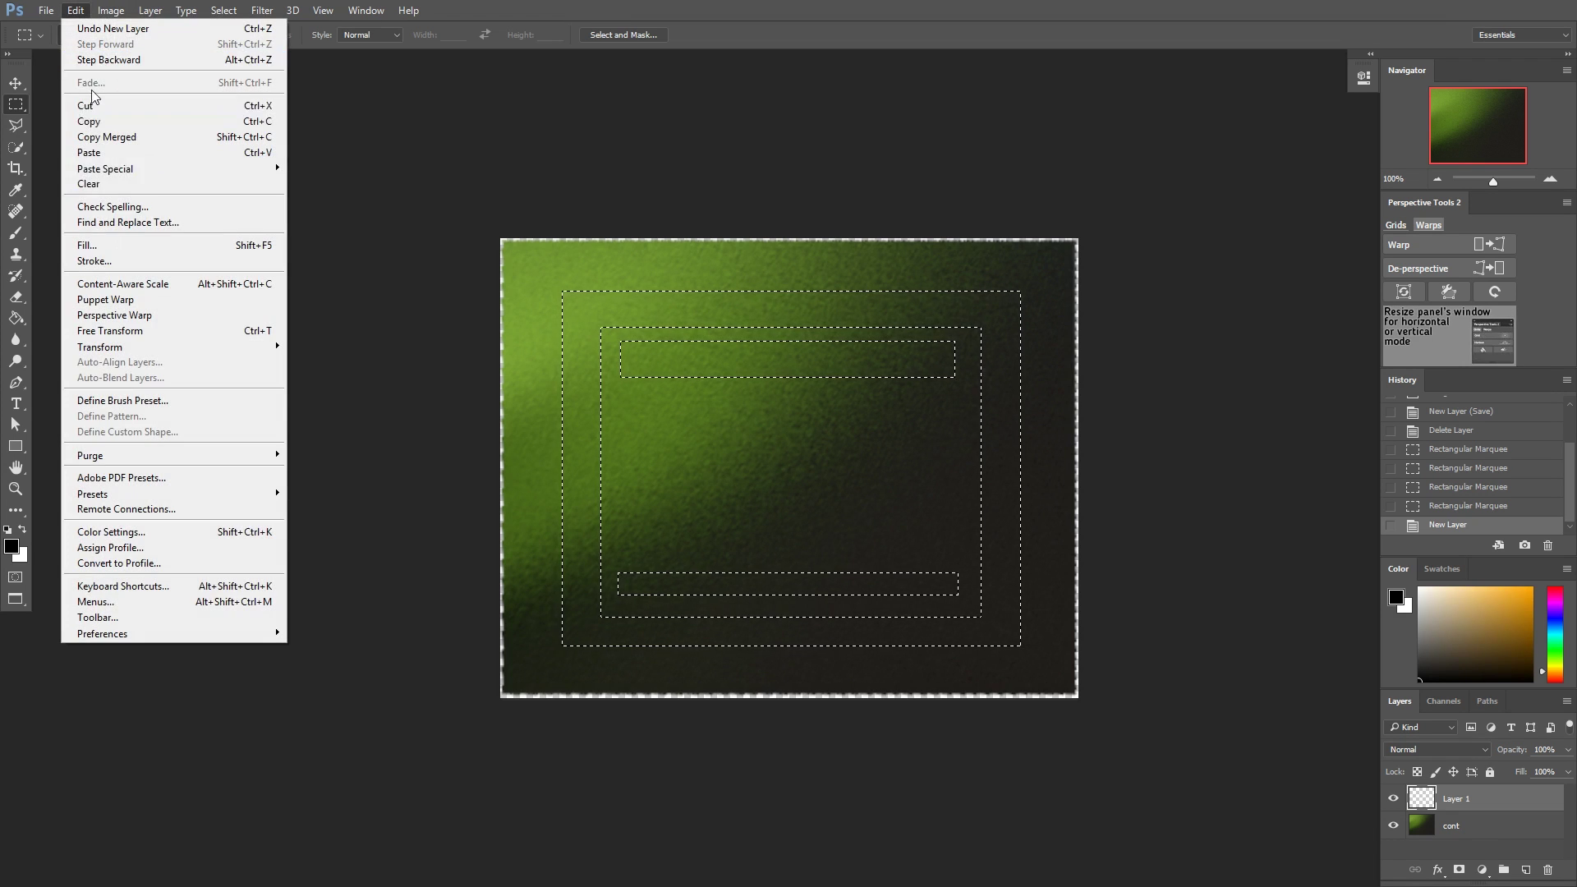
left_click(82, 260)
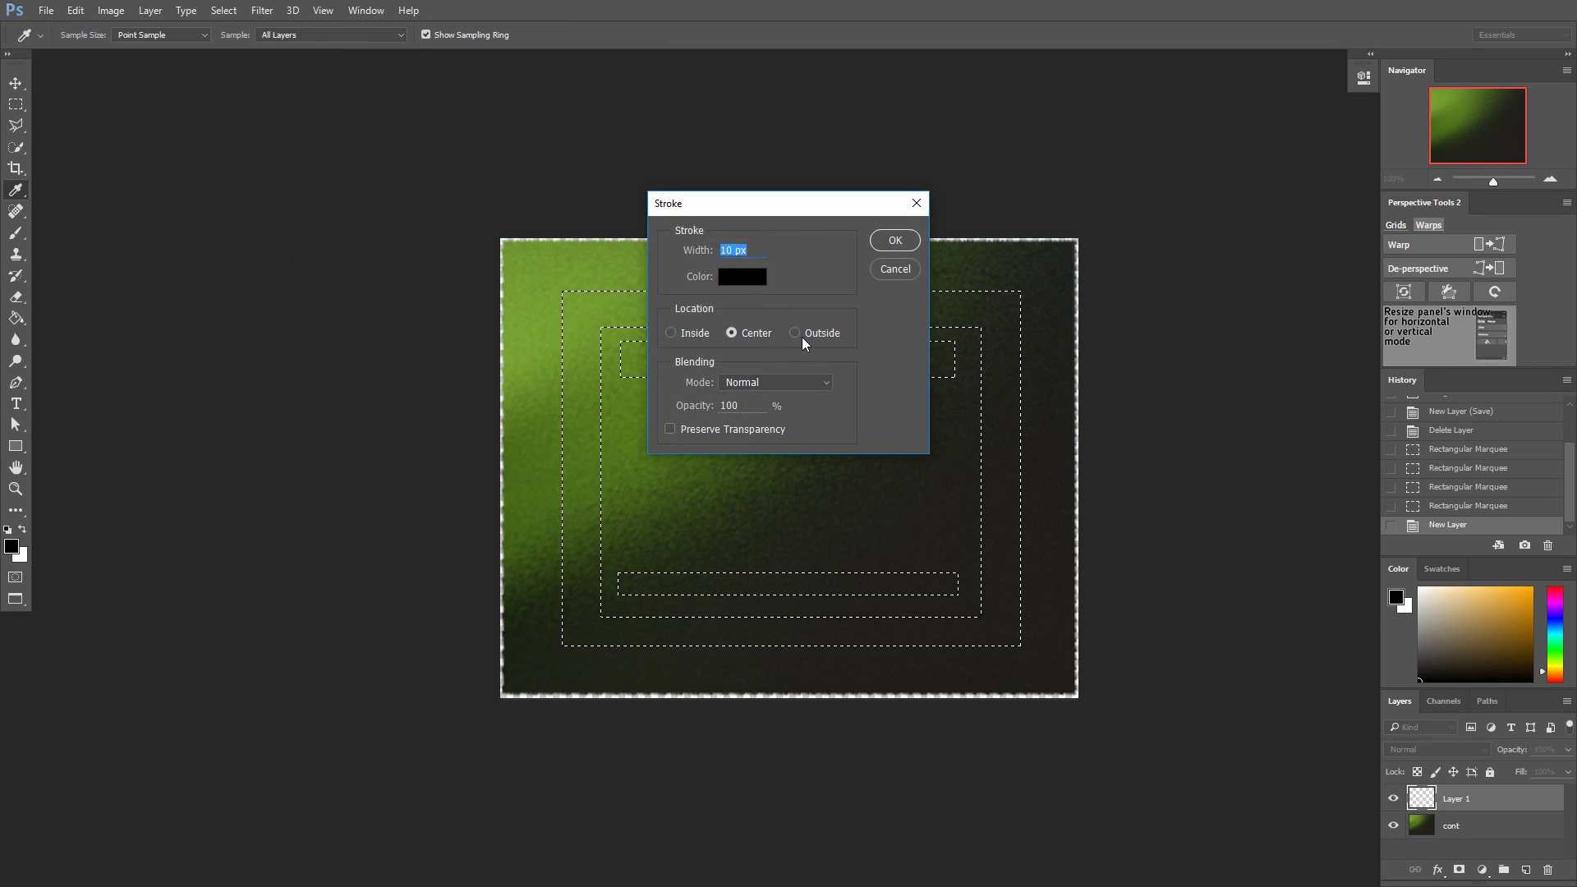
left_click(888, 241)
key("ctrl+d")
- Soften the outlines with a Gaussian Blur and add an Outer Glow layer style
left_click(292, 9)
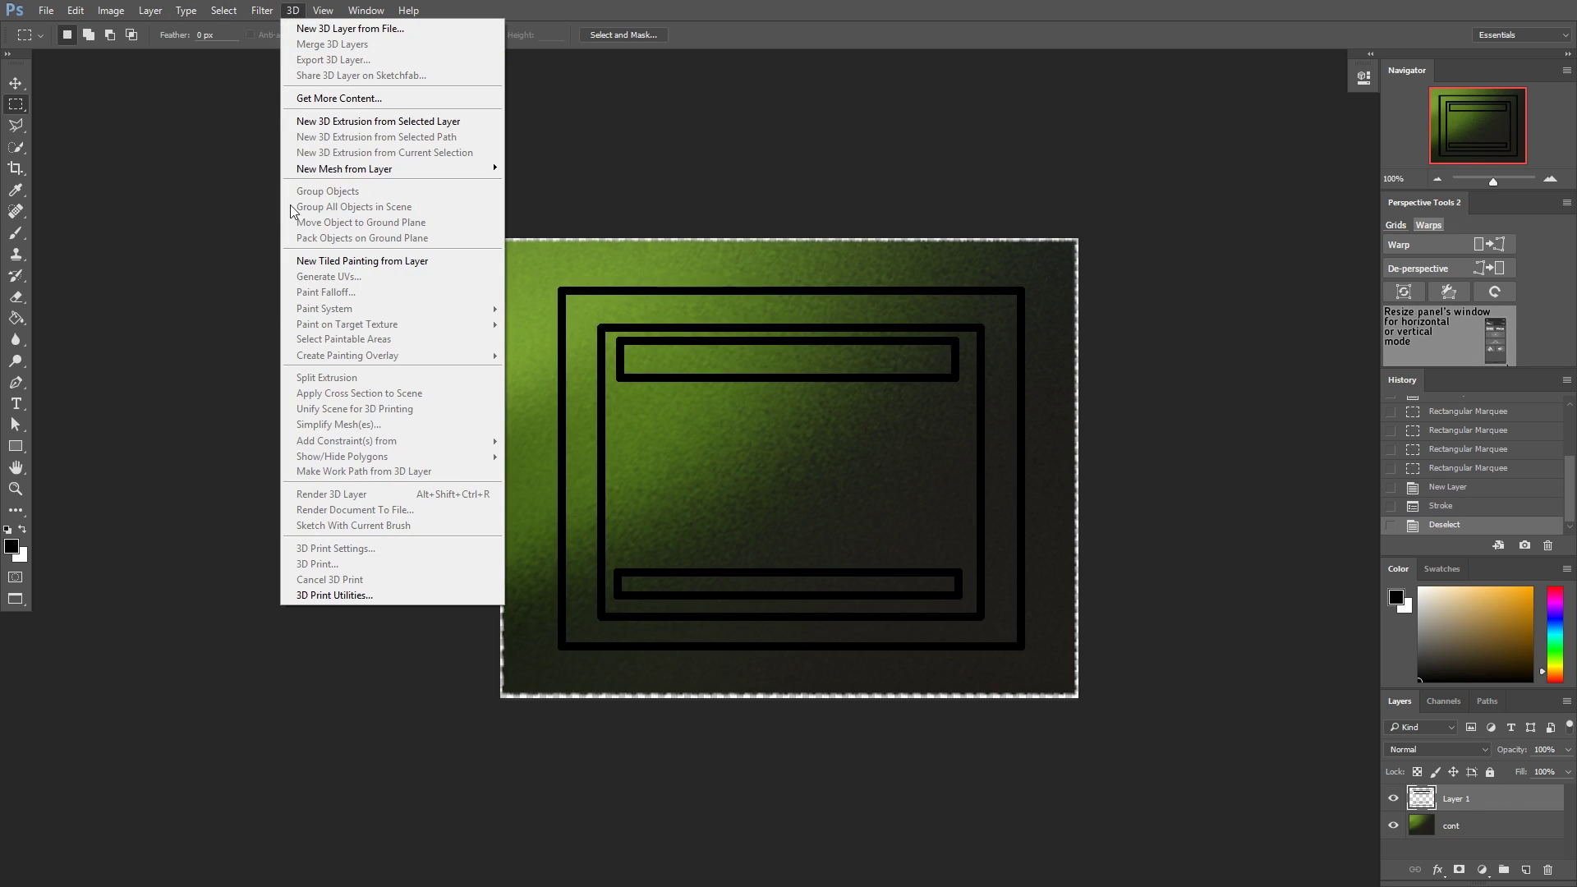
mouse_move(279, 198)
left_click(207, 254)
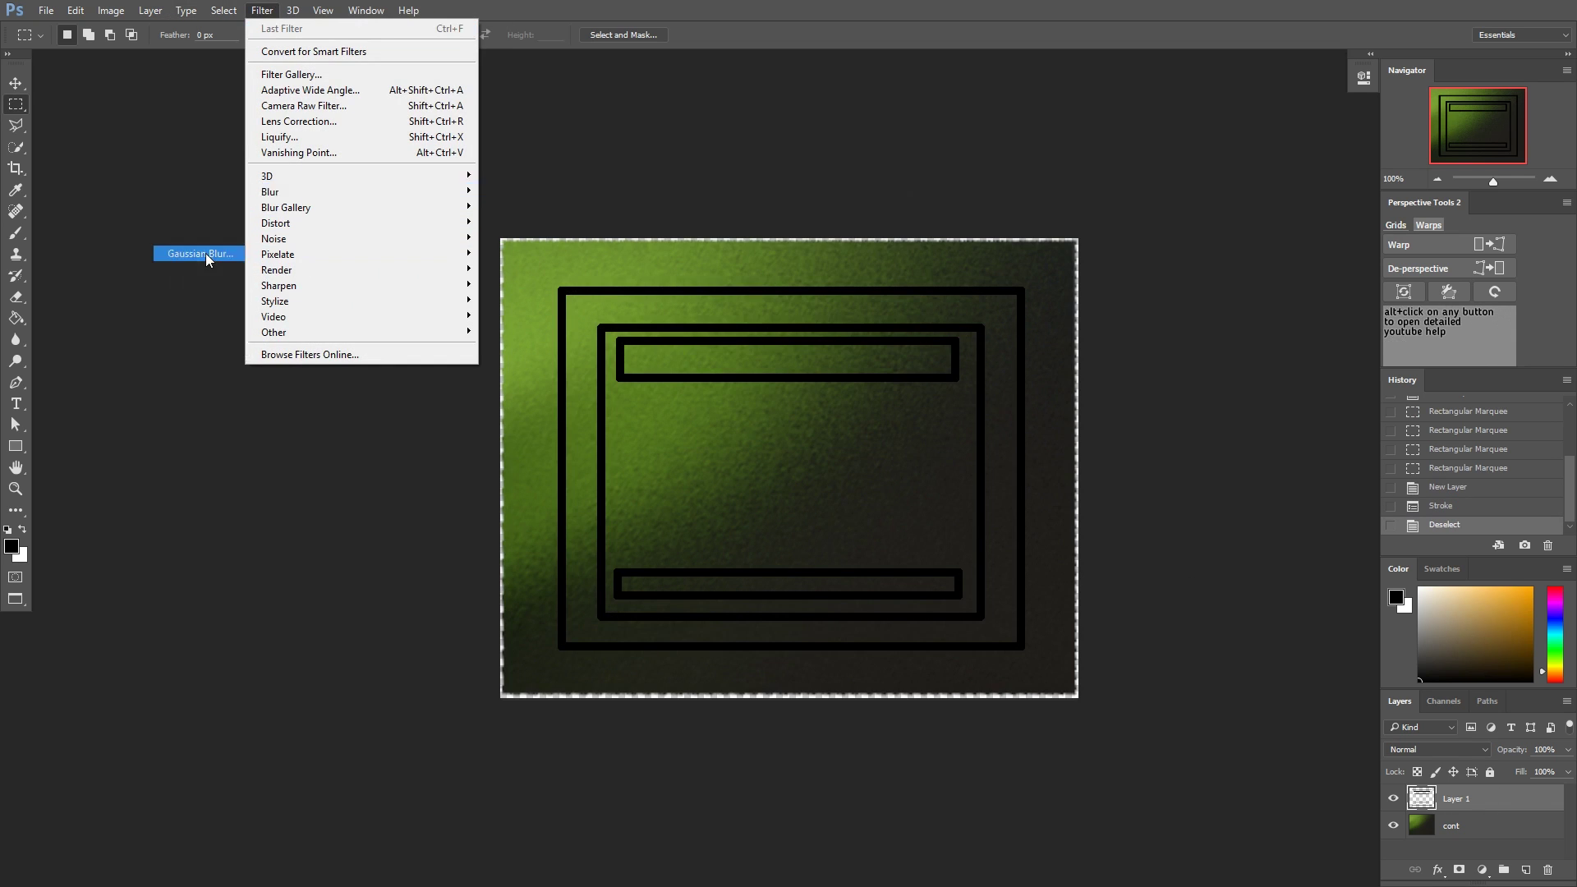
left_click(1042, 496)
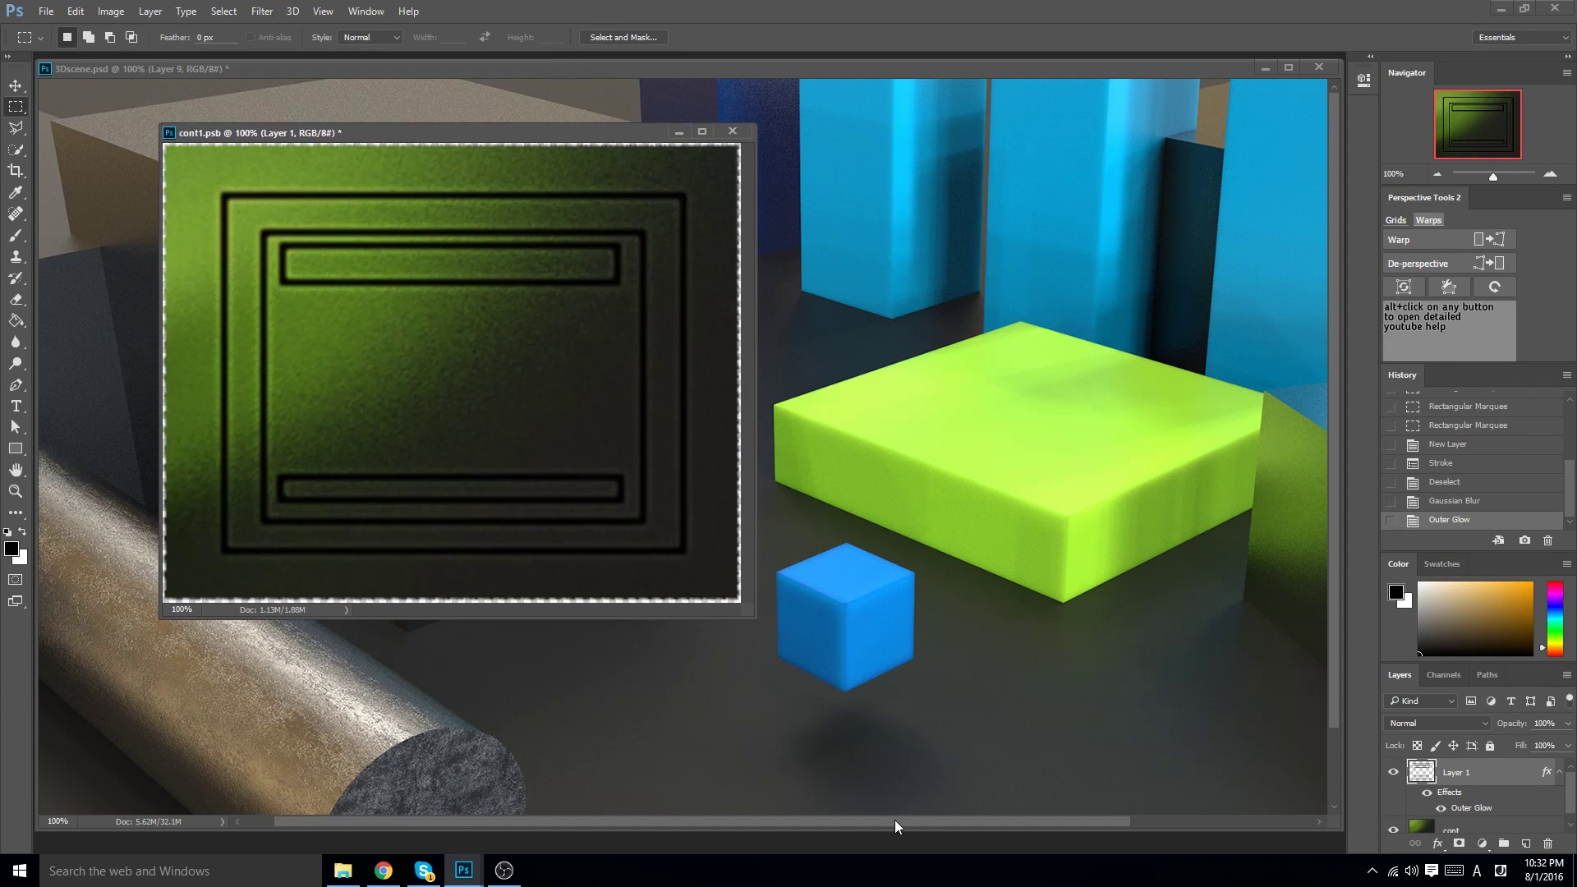
- Arrange the windows and save the sticker so the 3D scene updates
left_click_drag(894, 820, 1060, 820)
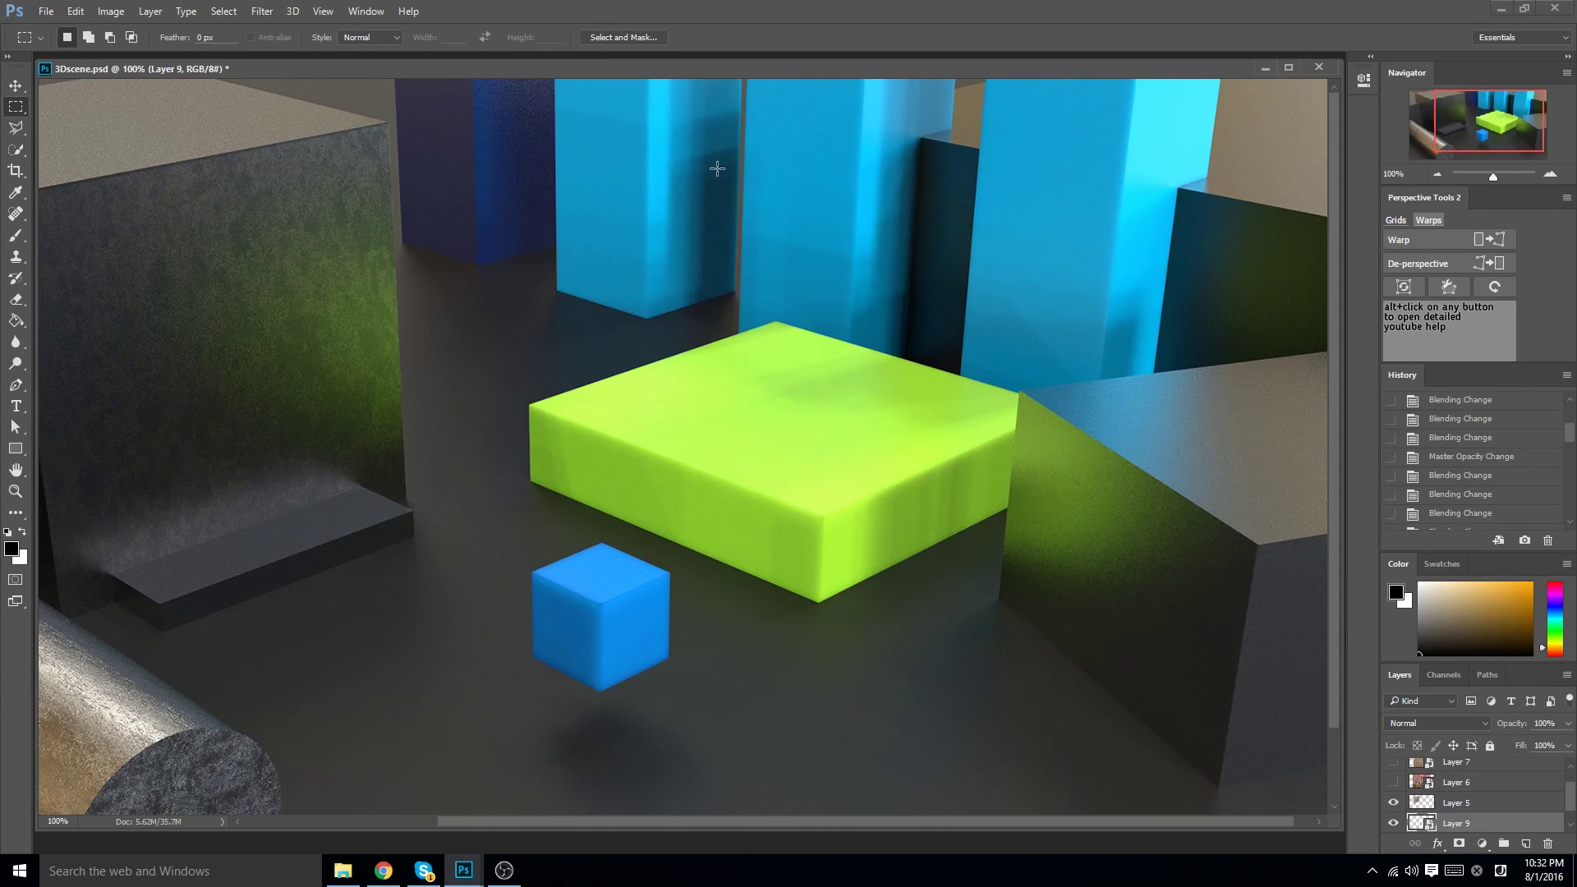
left_click_drag(630, 71, 593, 235)
left_click_drag(519, 136, 359, 84)
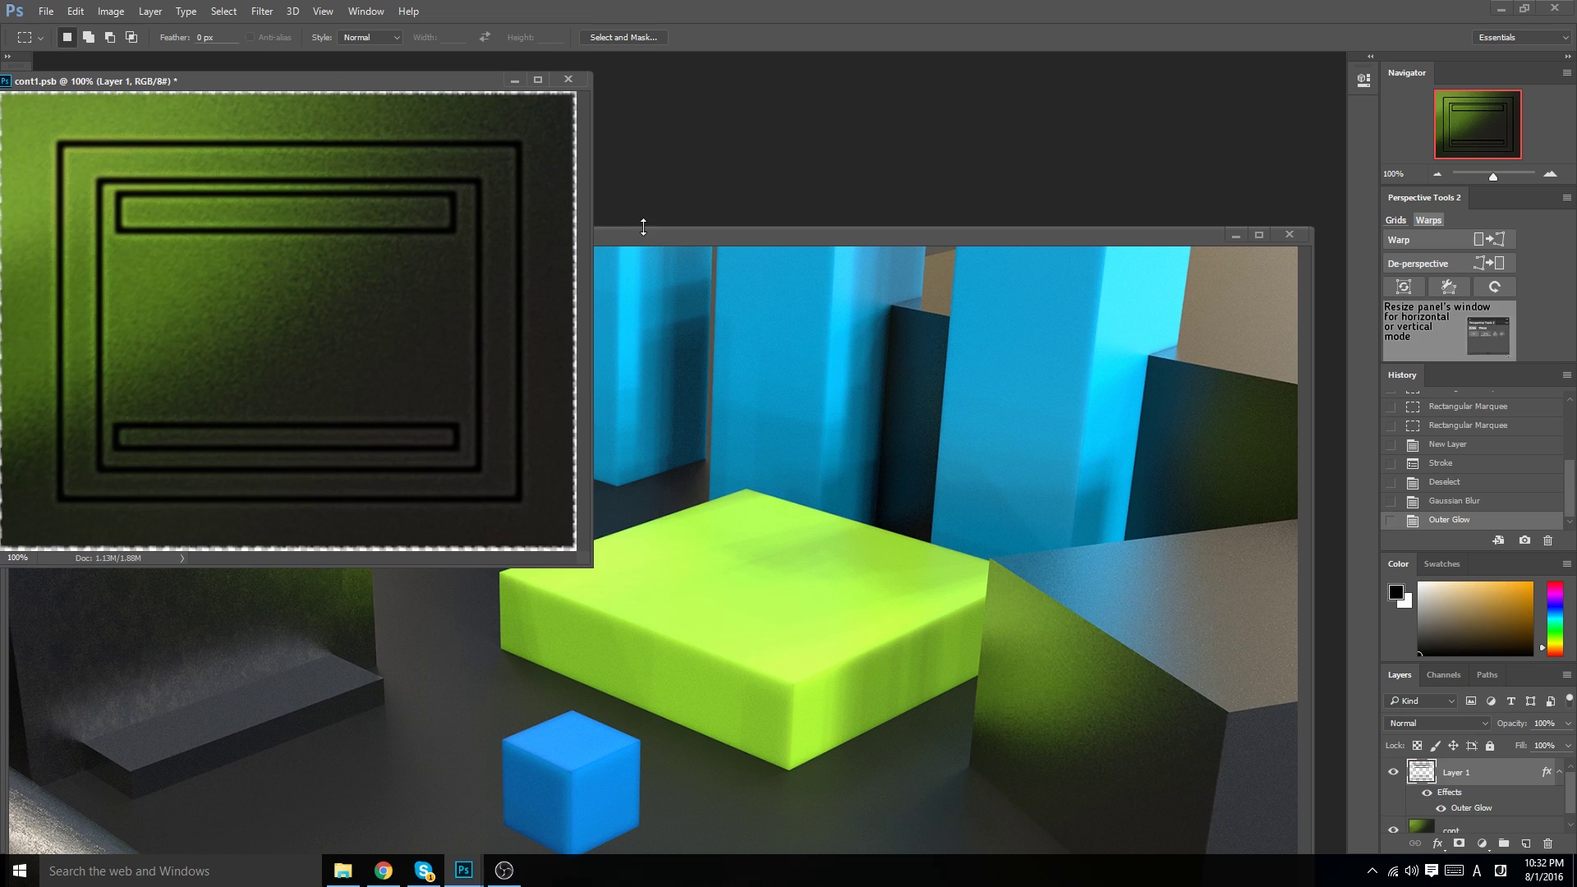
key("ctrl+s")
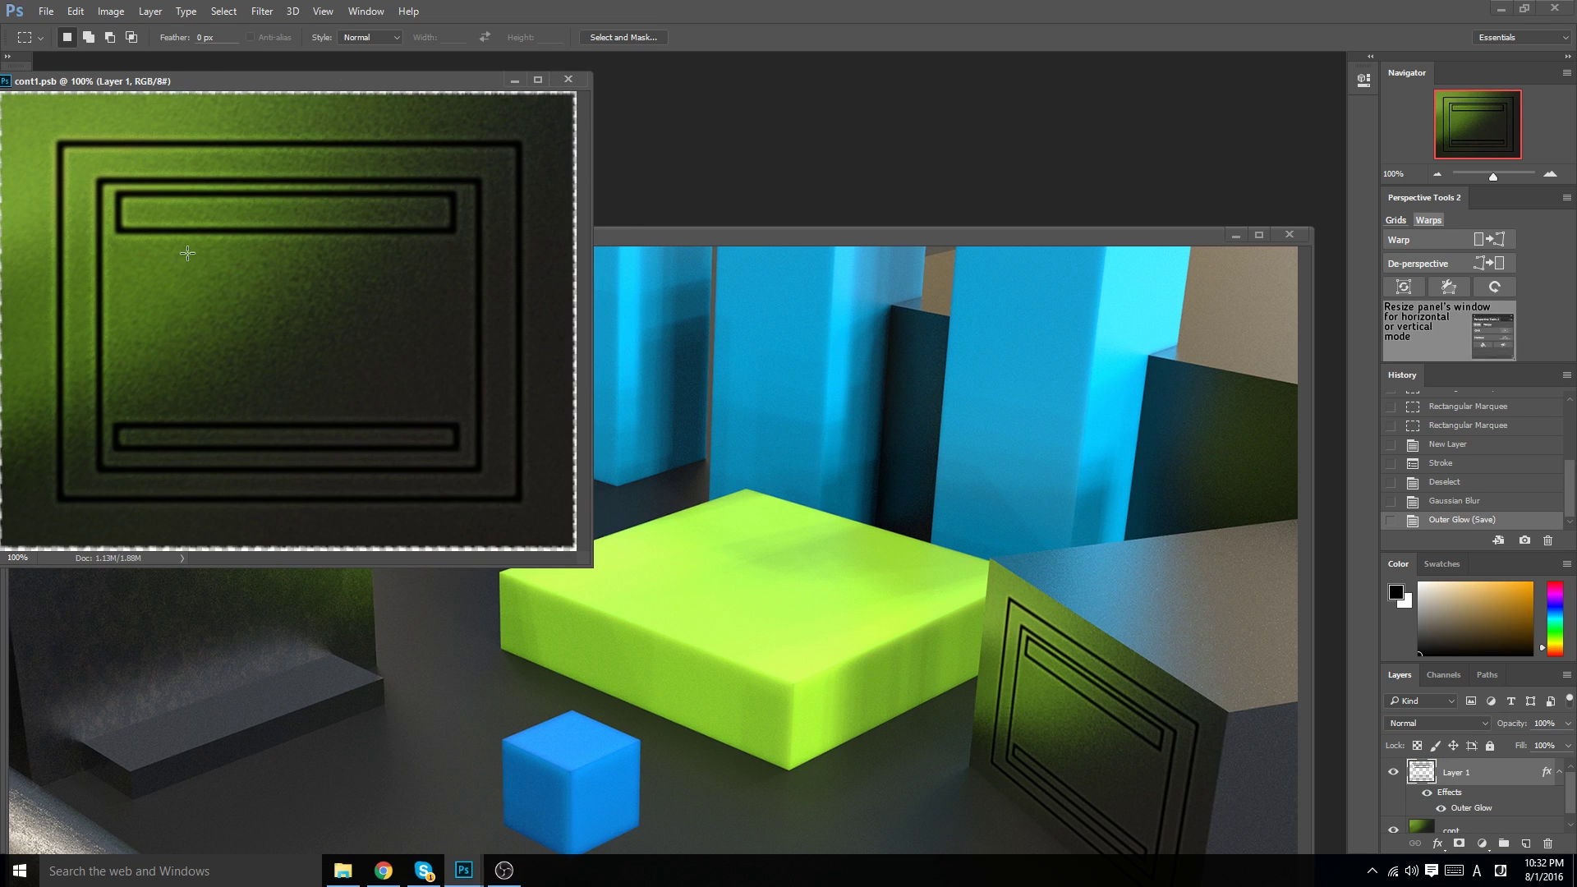
- Select the top and bottom bars on the cont layer, paint them dark, and save
left_click_drag(453, 227, 454, 229)
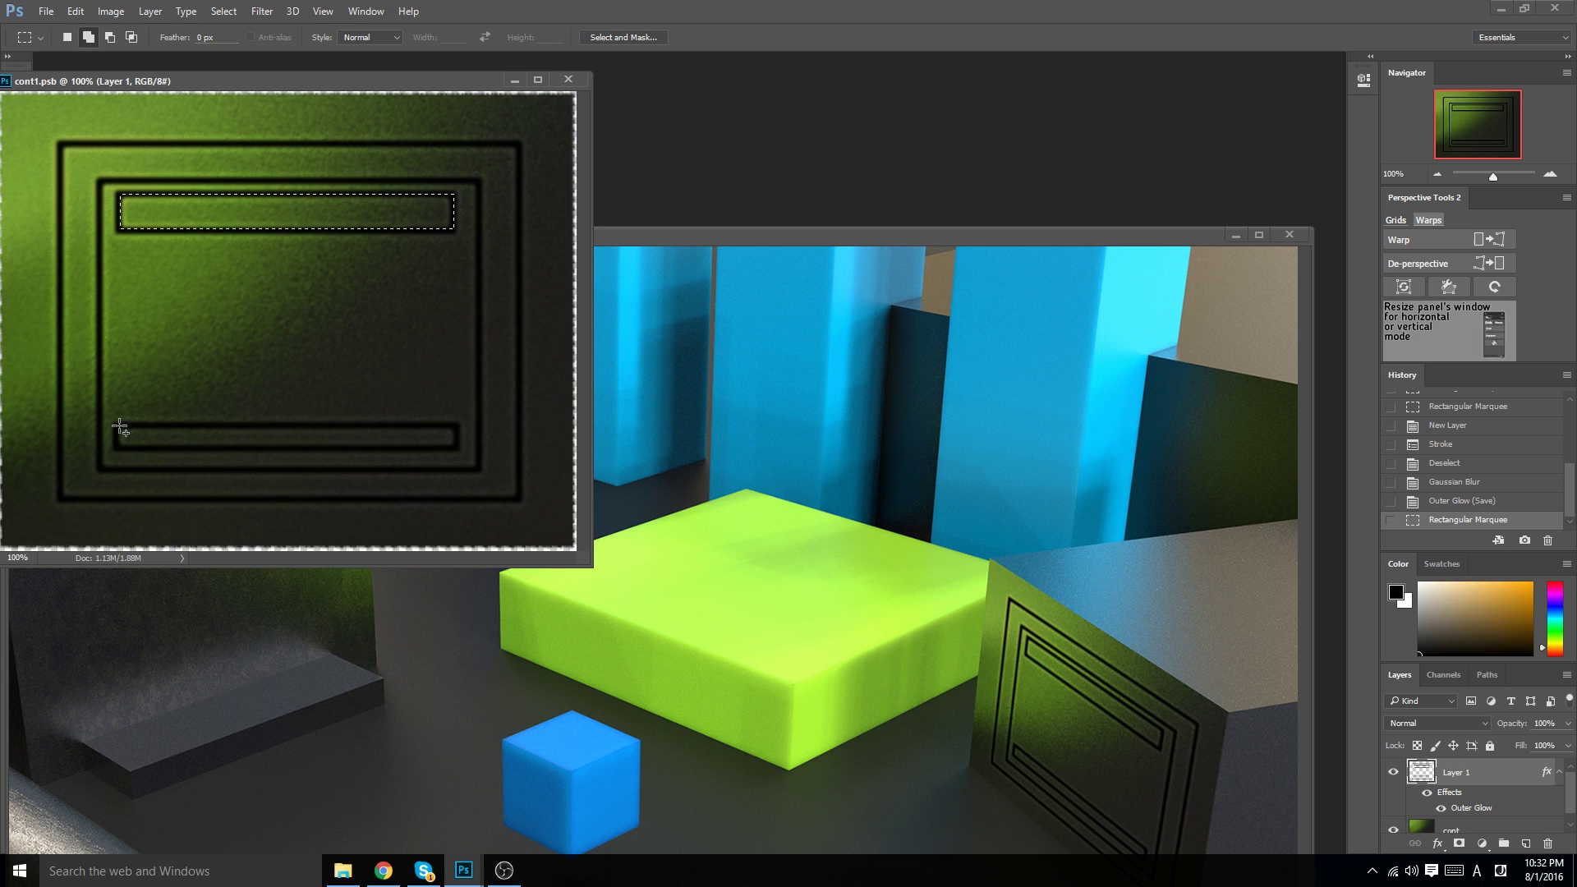
left_click_drag(441, 444, 458, 448)
left_click(1452, 820)
key("b")
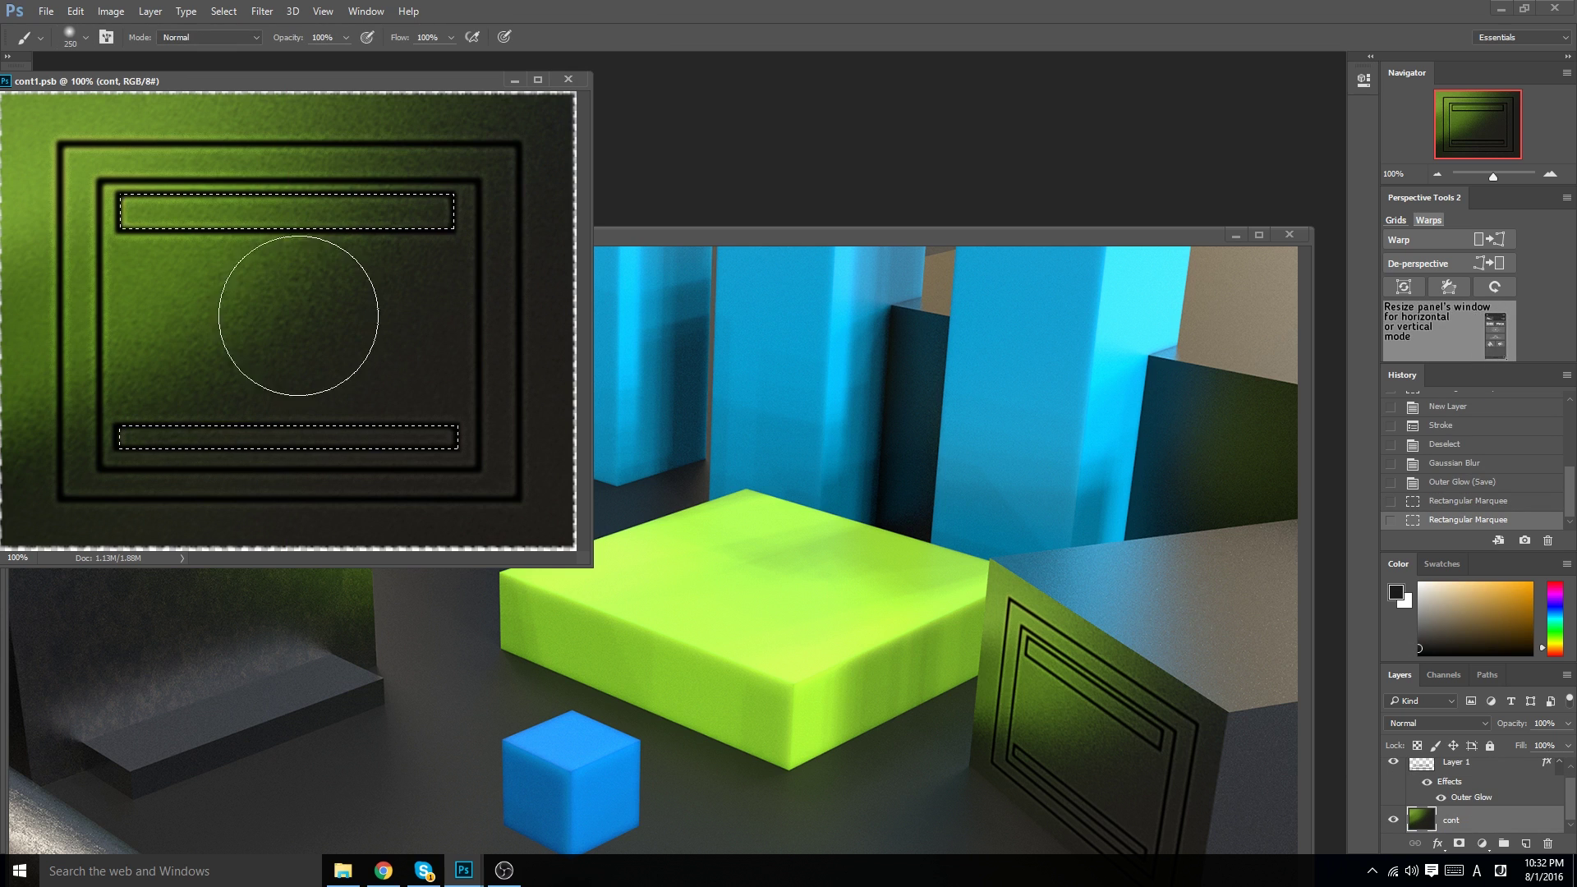
key("bracketright")
left_click_drag(148, 238, 452, 230)
left_click(469, 368)
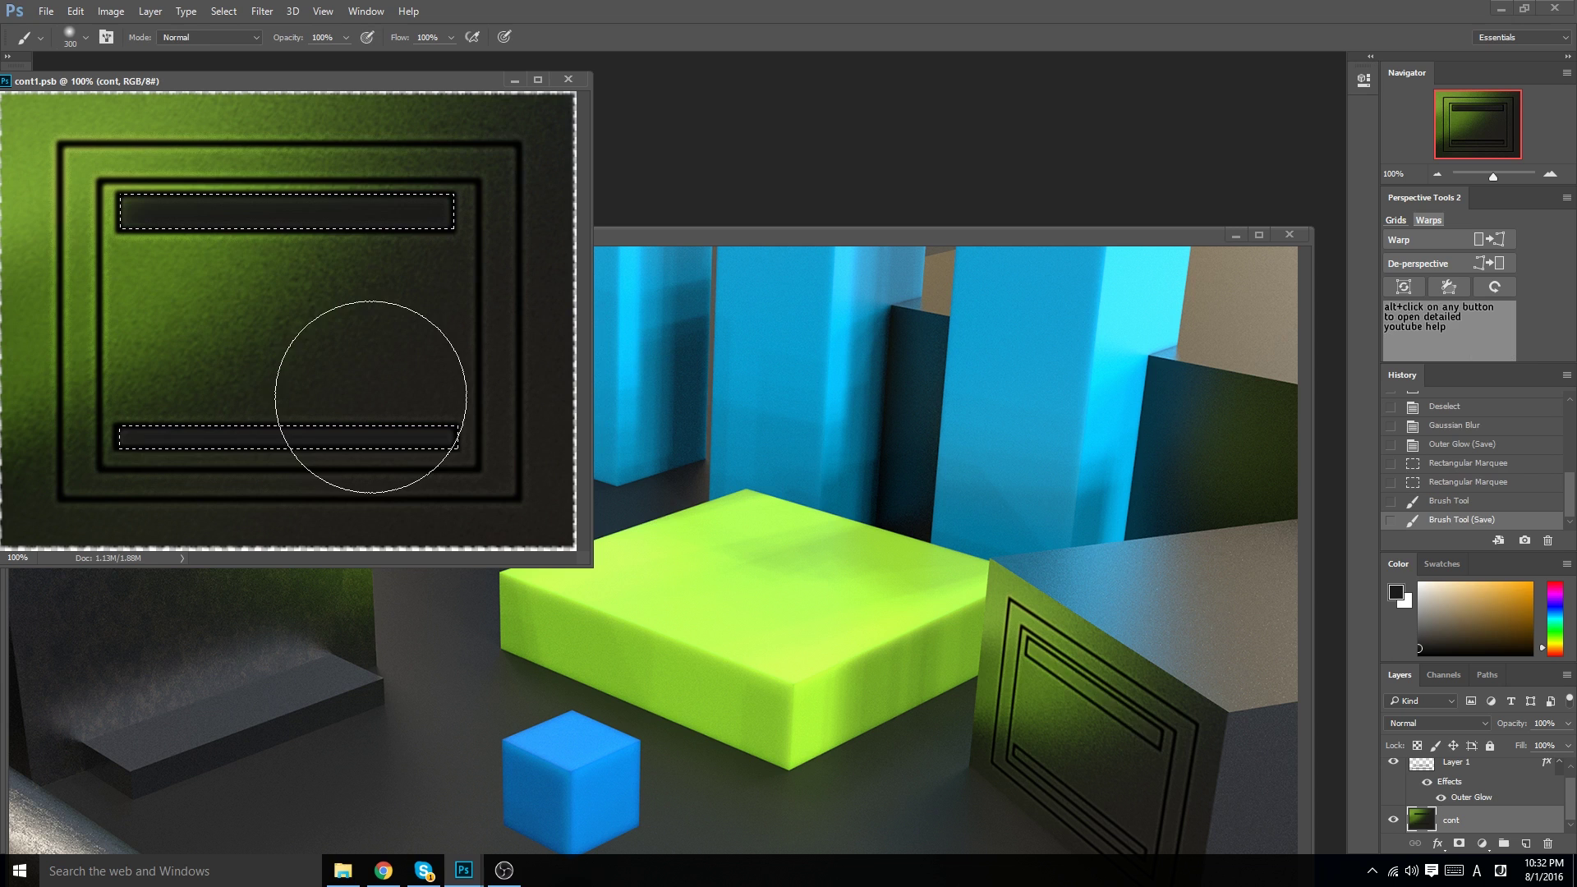
key("ctrl+s")
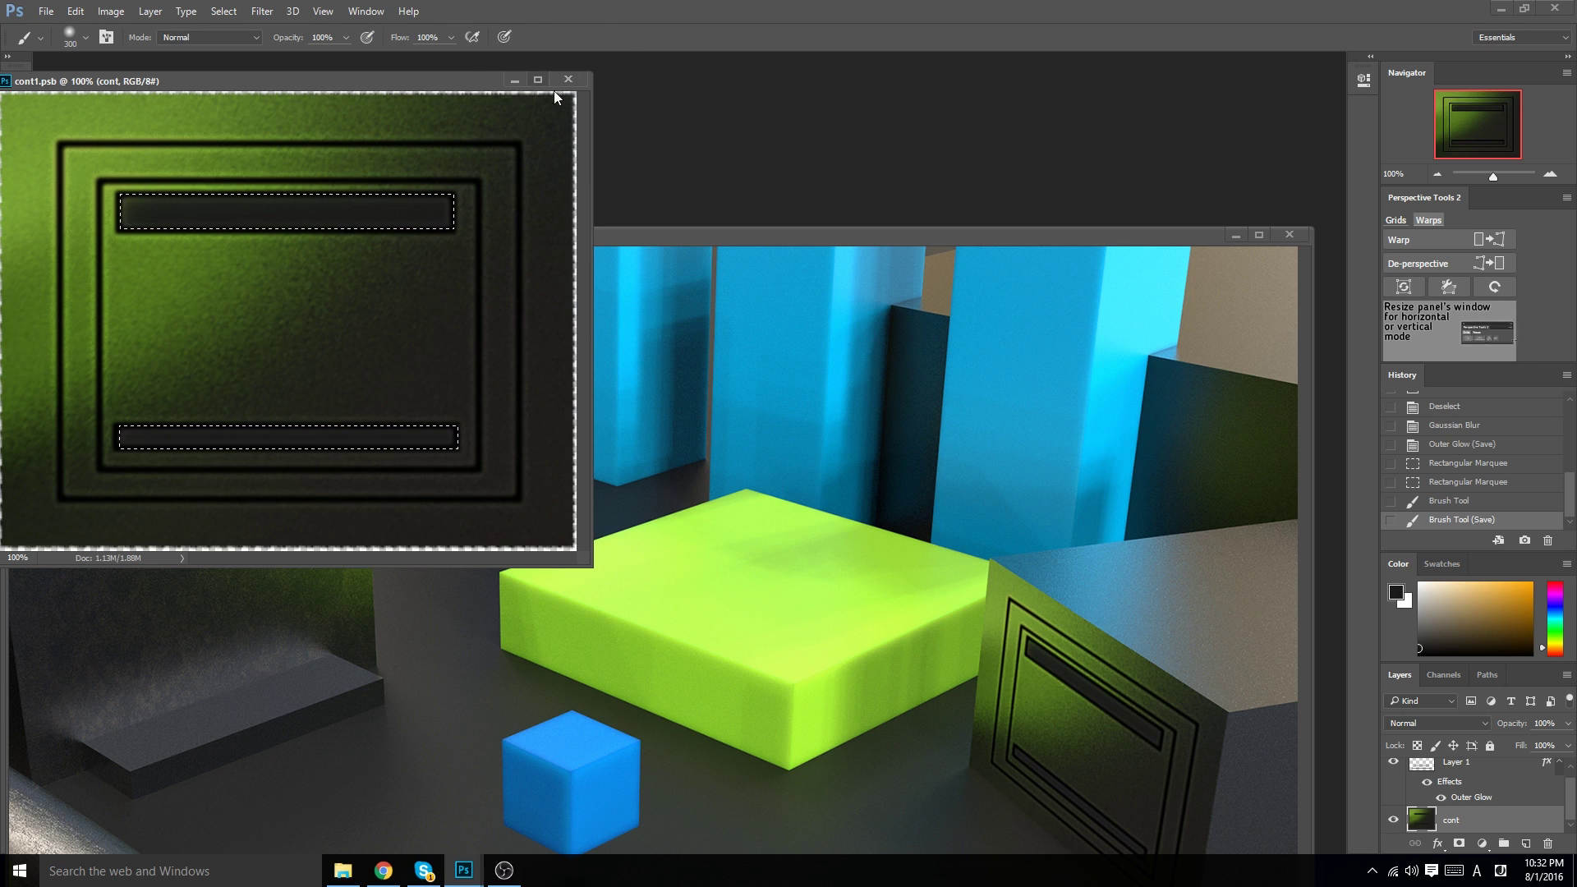
- Paint both bars grey on a new layer set to Multiply blending
left_click(1419, 631)
left_click_drag(106, 316, 627, 310)
key("ctrl+j")
left_click(1438, 723)
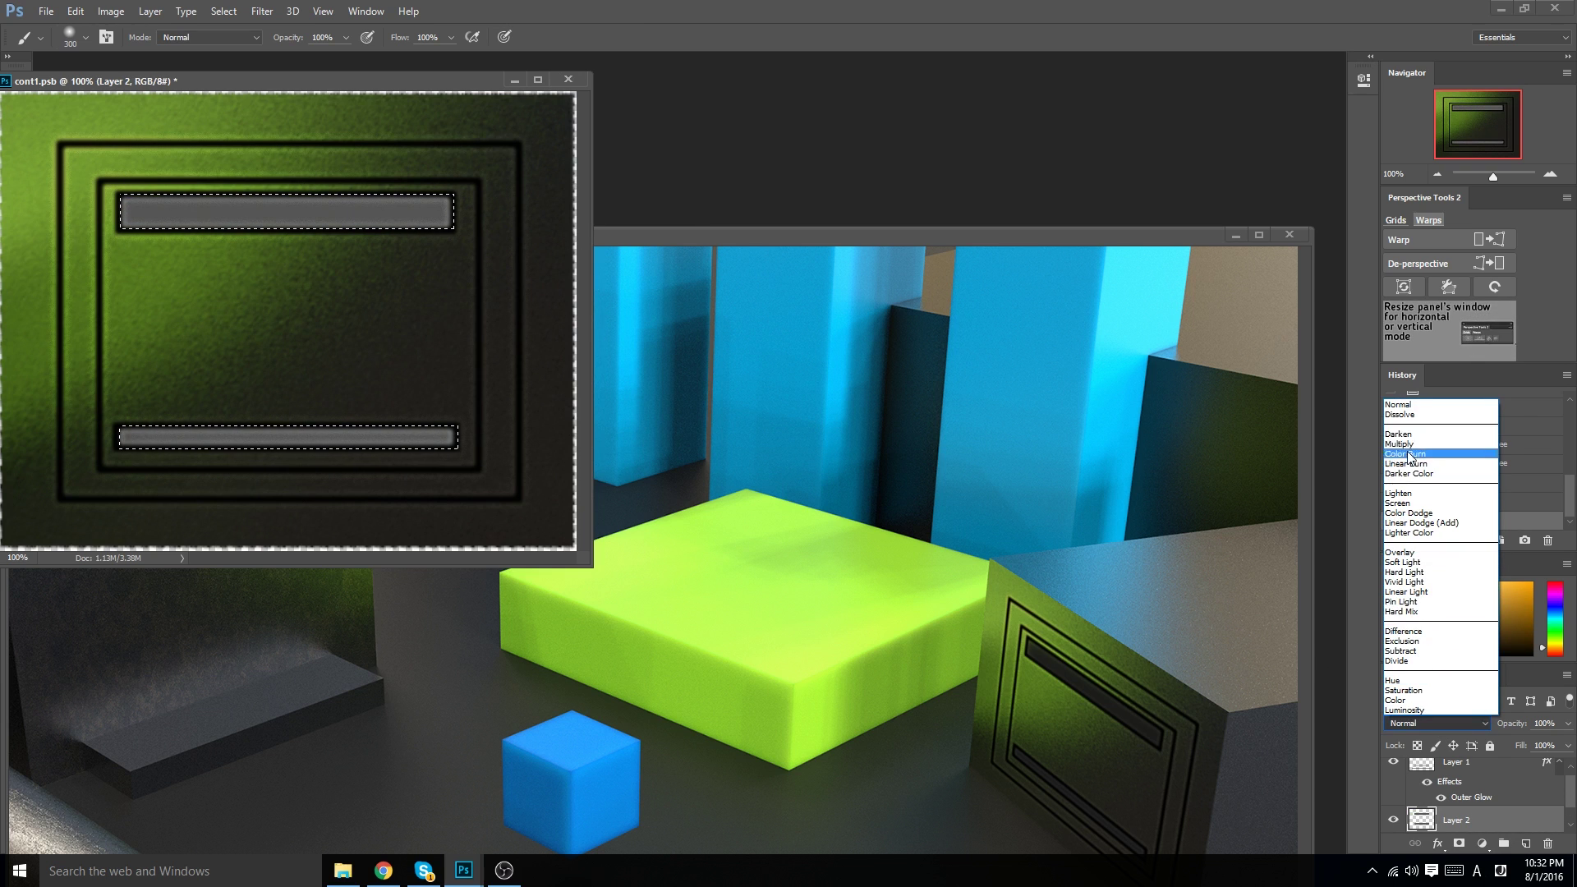
left_click(1400, 444)
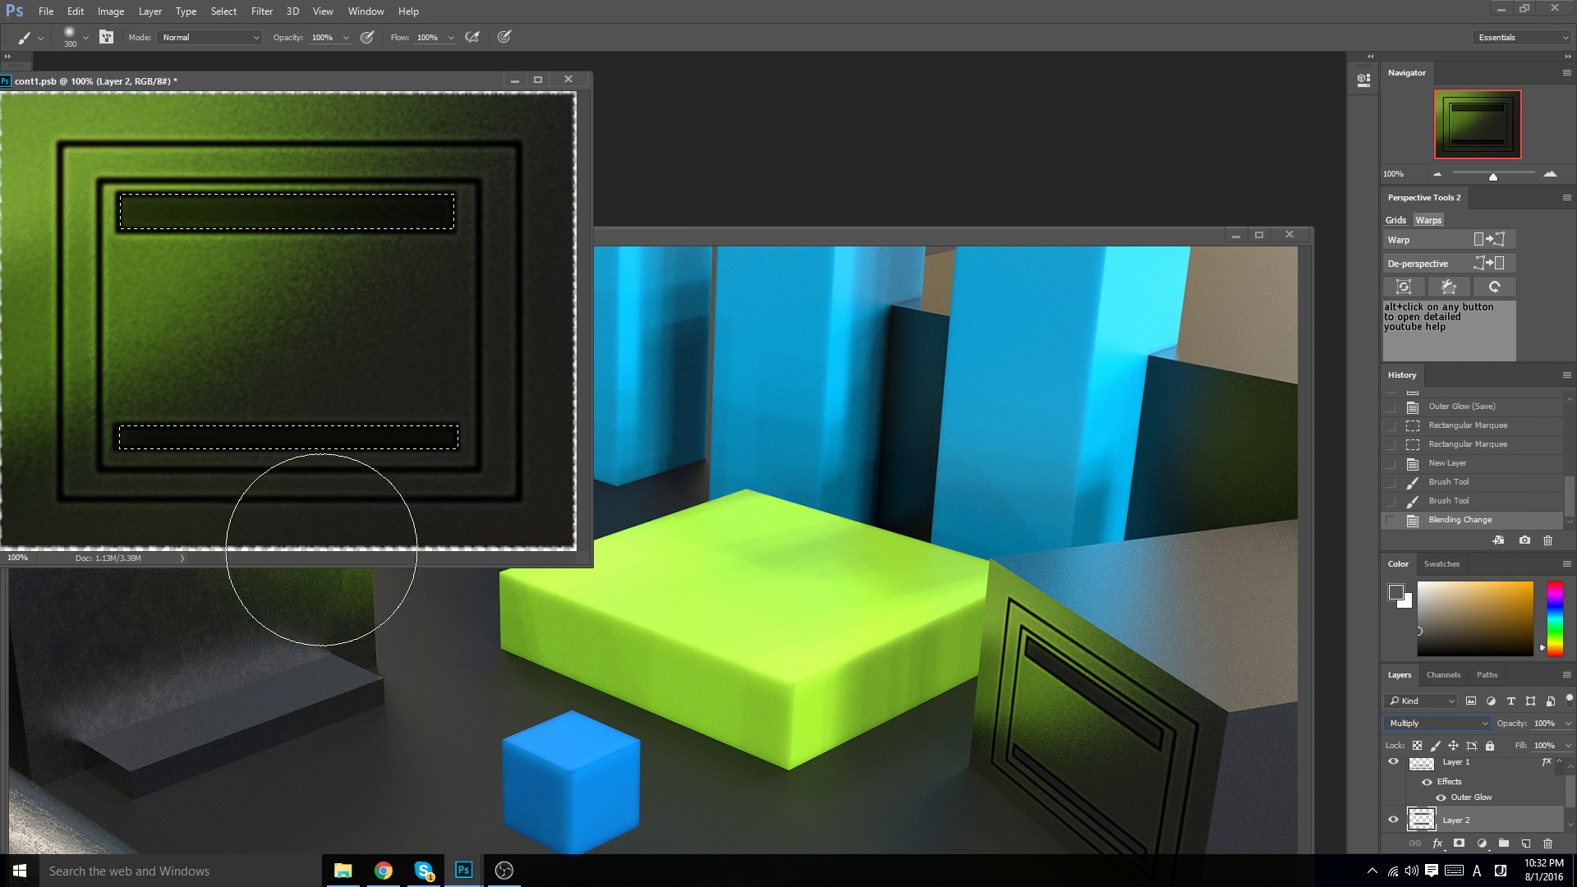
- Close the cont1.psb sticker document and dock the 3D scene to fill the workspace
left_click_drag(320, 81, 367, 99)
left_click(620, 97)
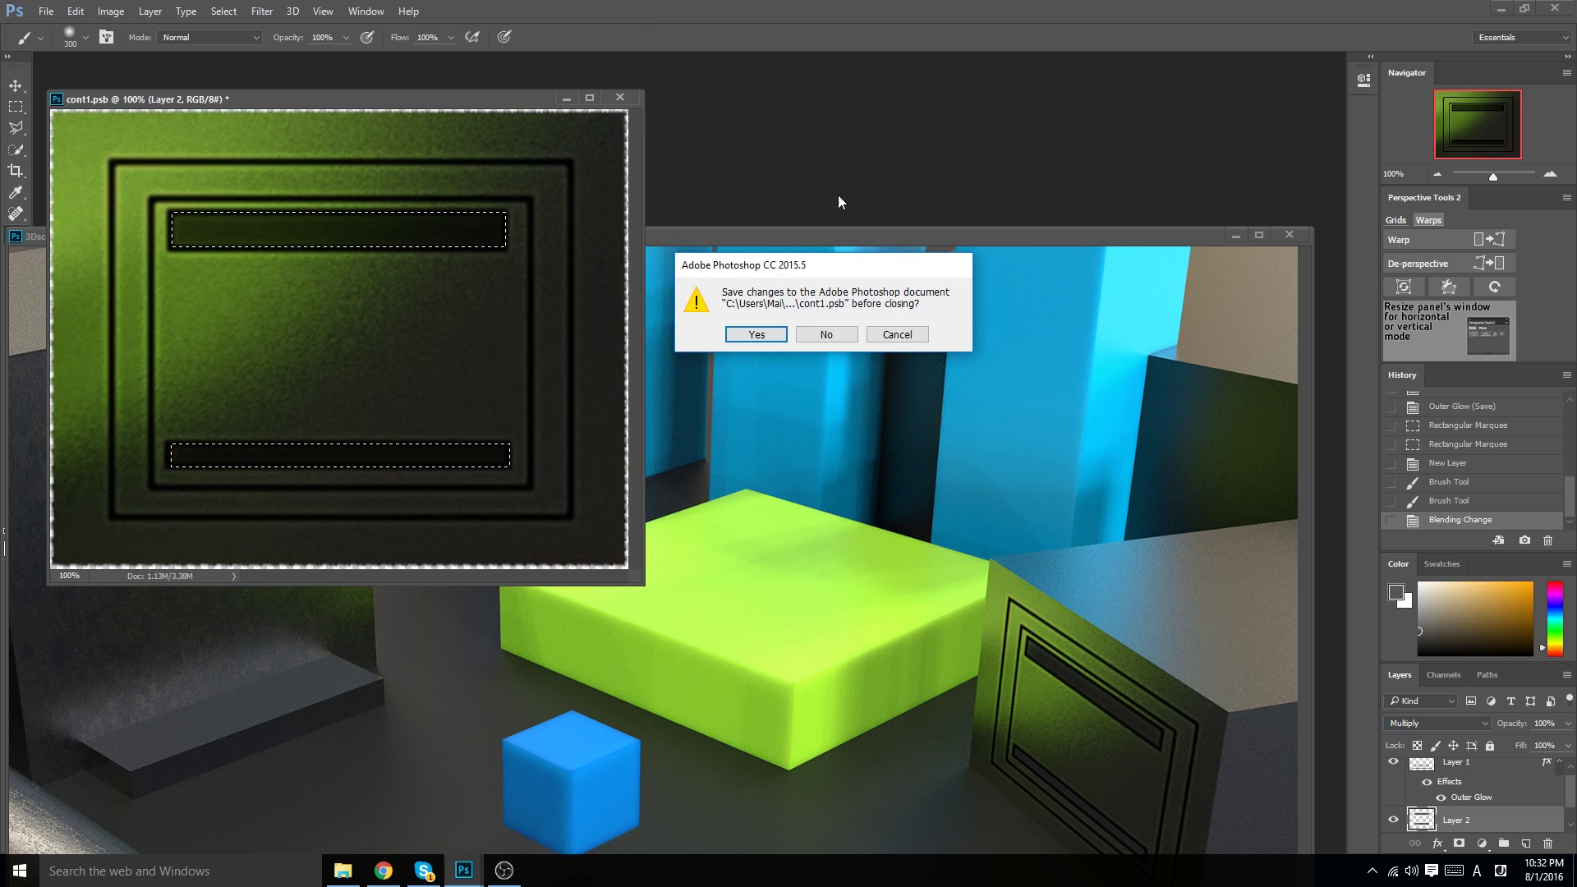
key("Return")
left_click_drag(782, 233, 821, 56)
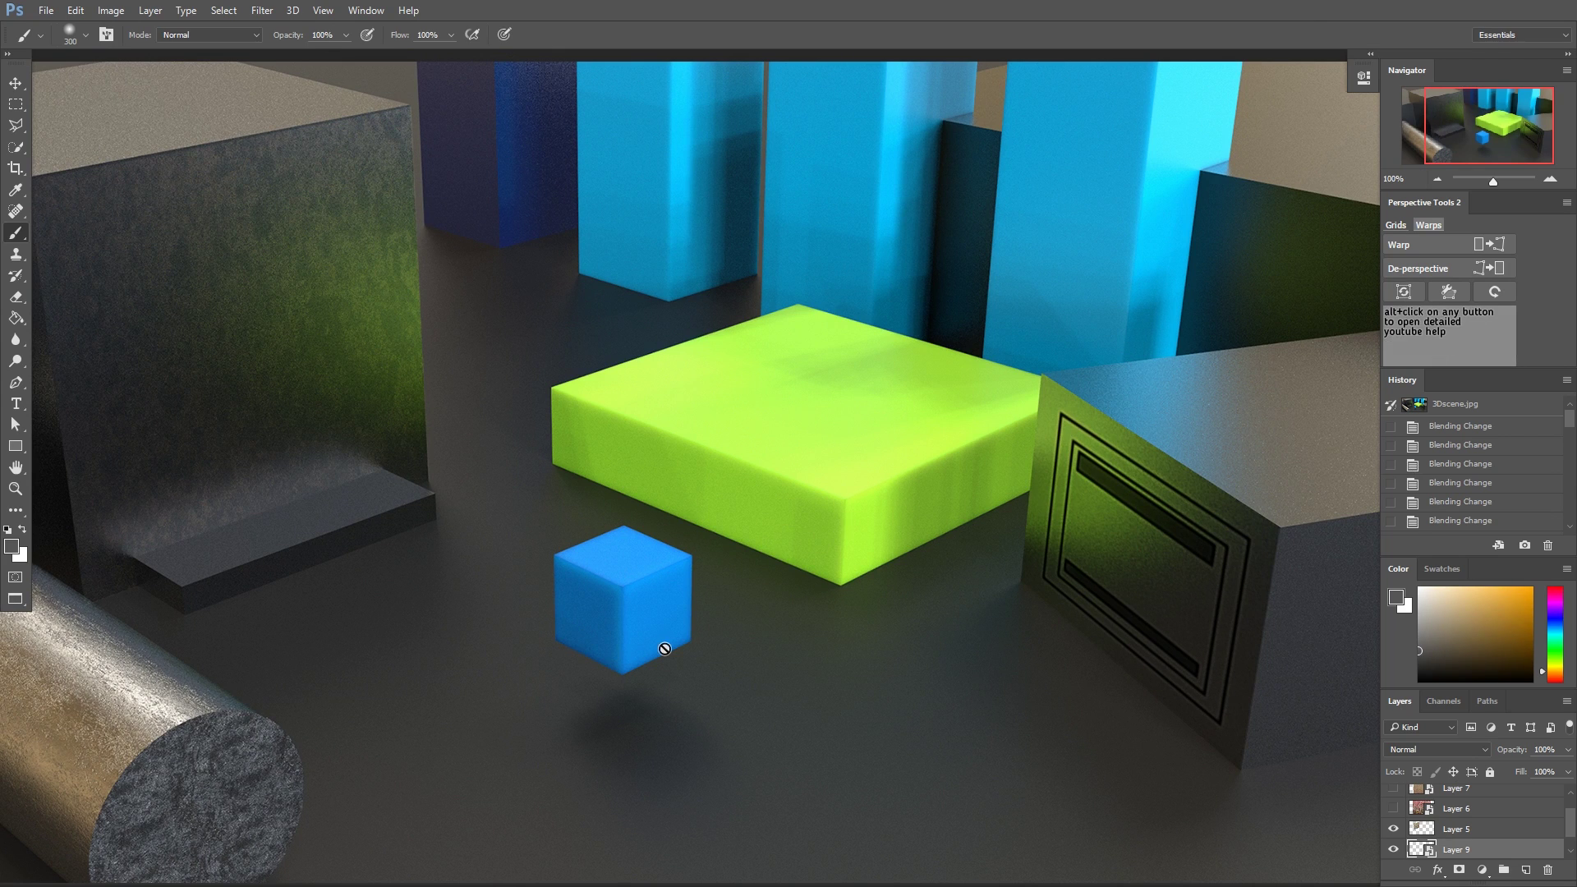
- Add an empty Layer 10 and draw a test rectangle left of the blue cube with the Rectangle tool
key("m")
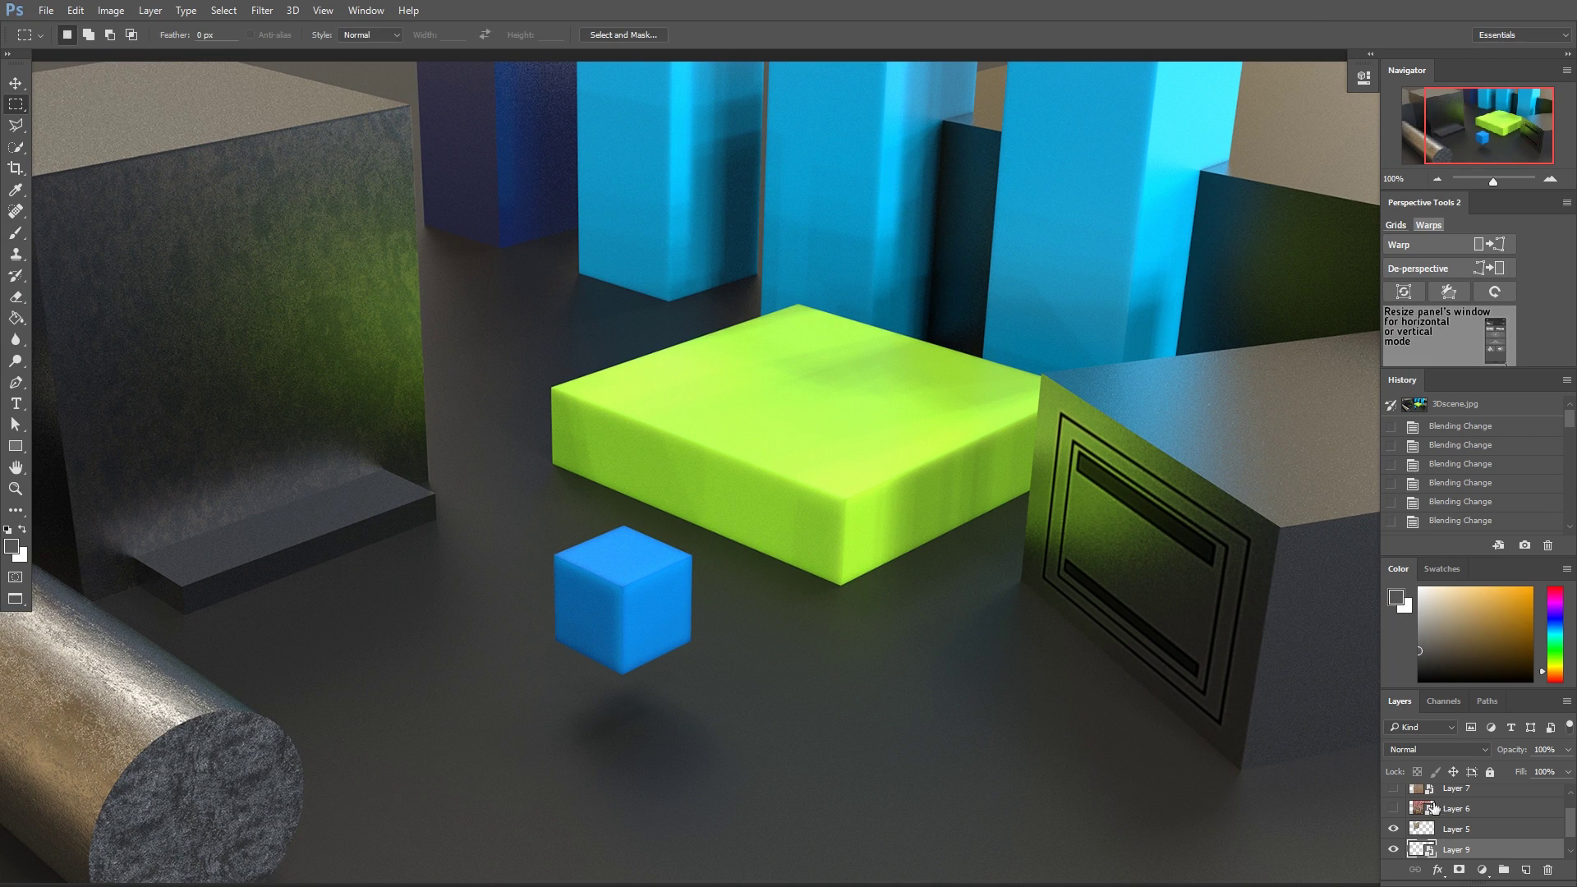
left_click(1527, 871)
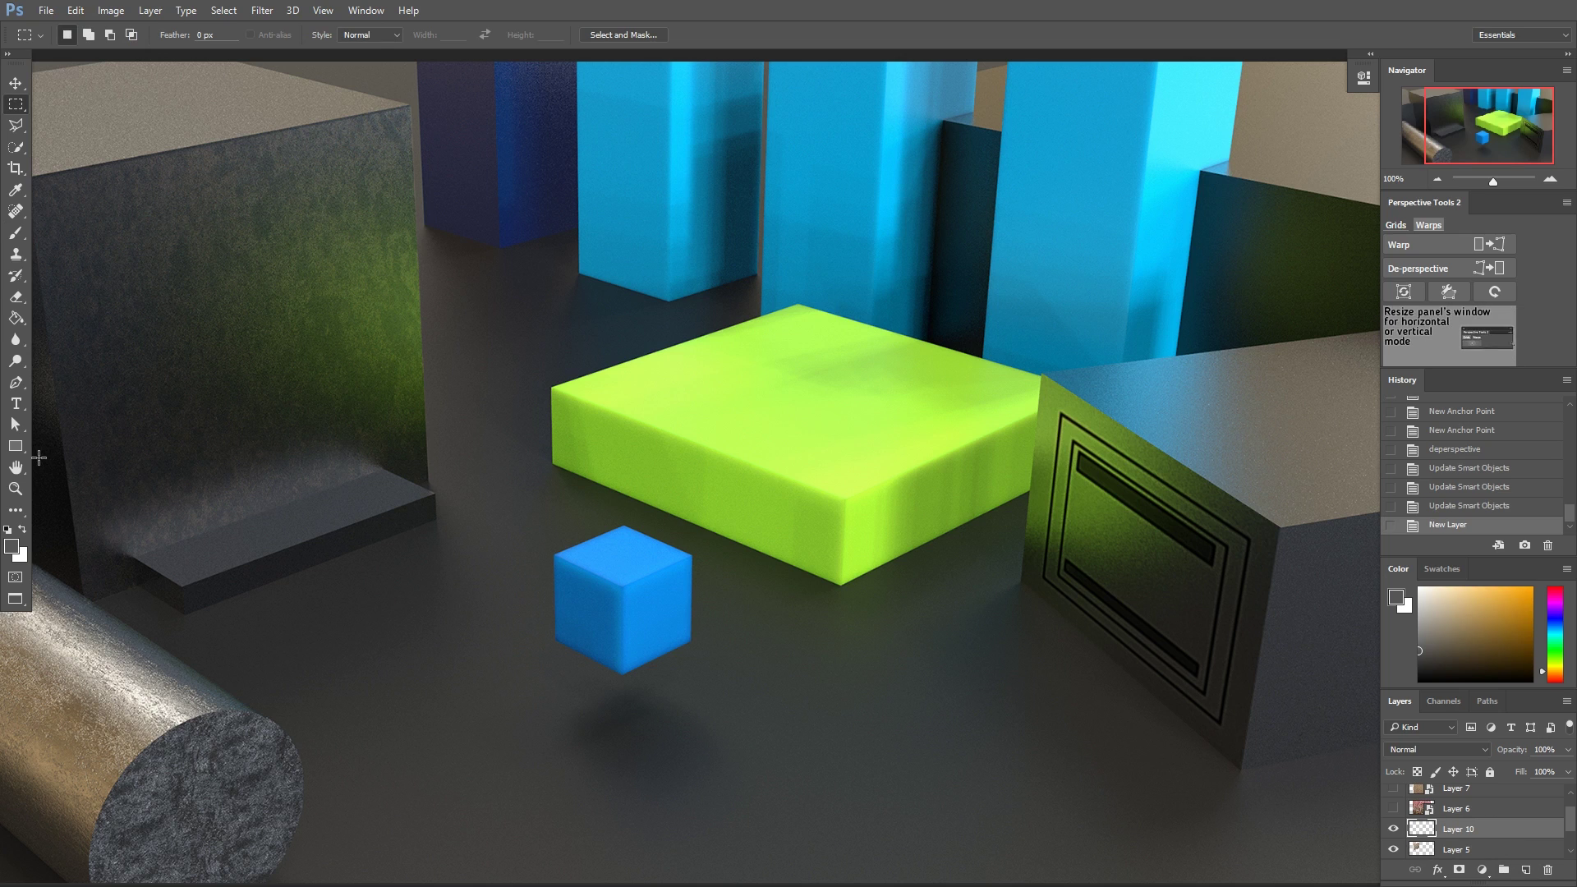
left_click(15, 446)
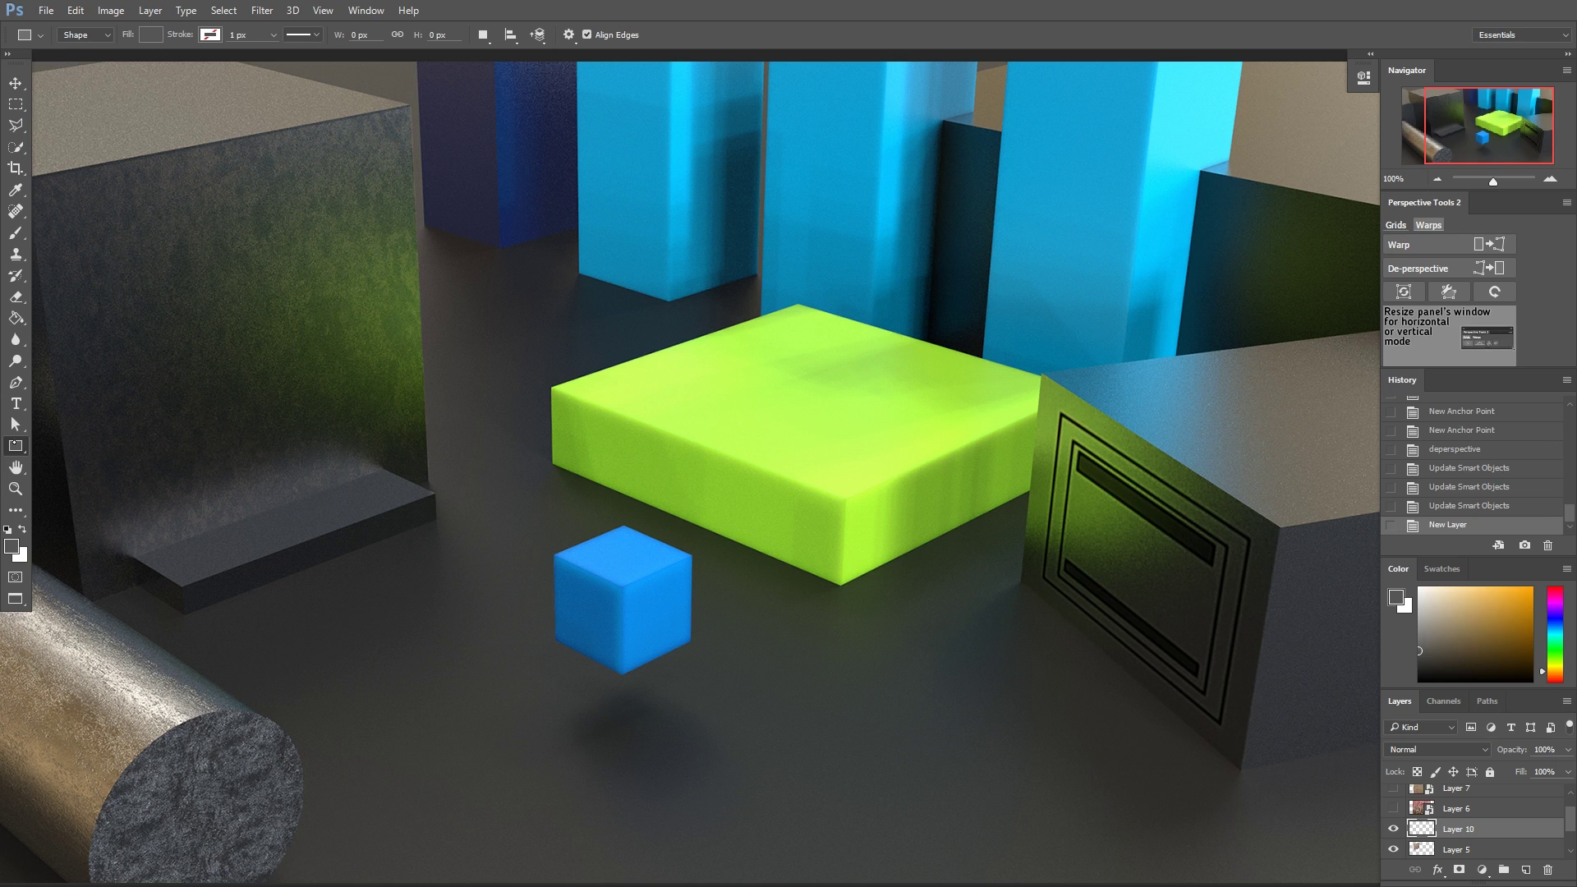
right_click(15, 446)
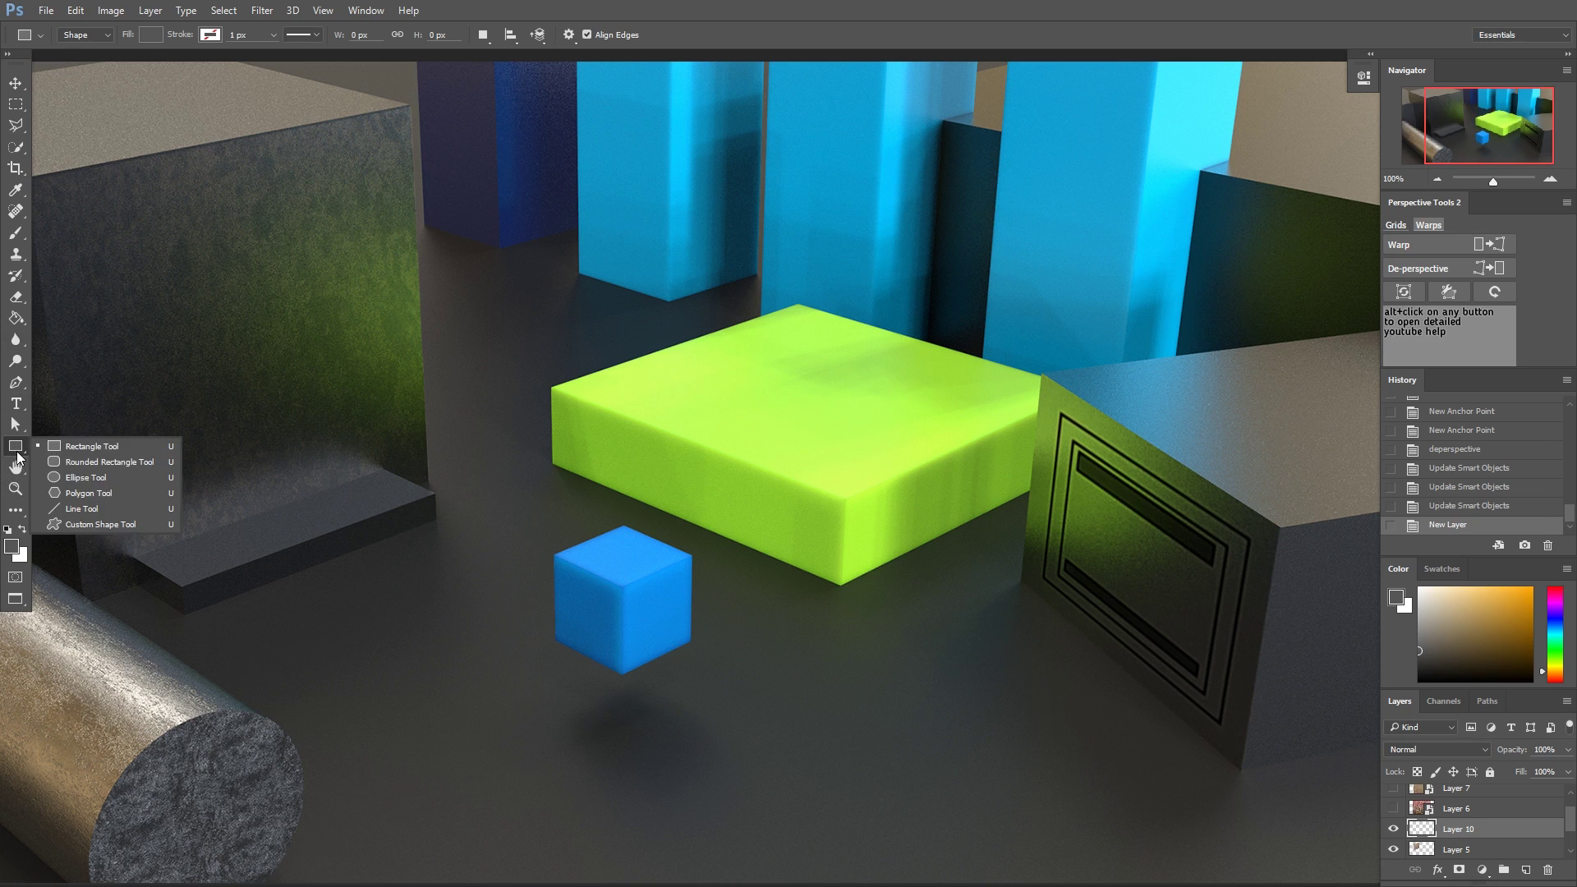
left_click(78, 477)
right_click(16, 446)
left_click(78, 449)
left_click_drag(346, 373, 489, 518)
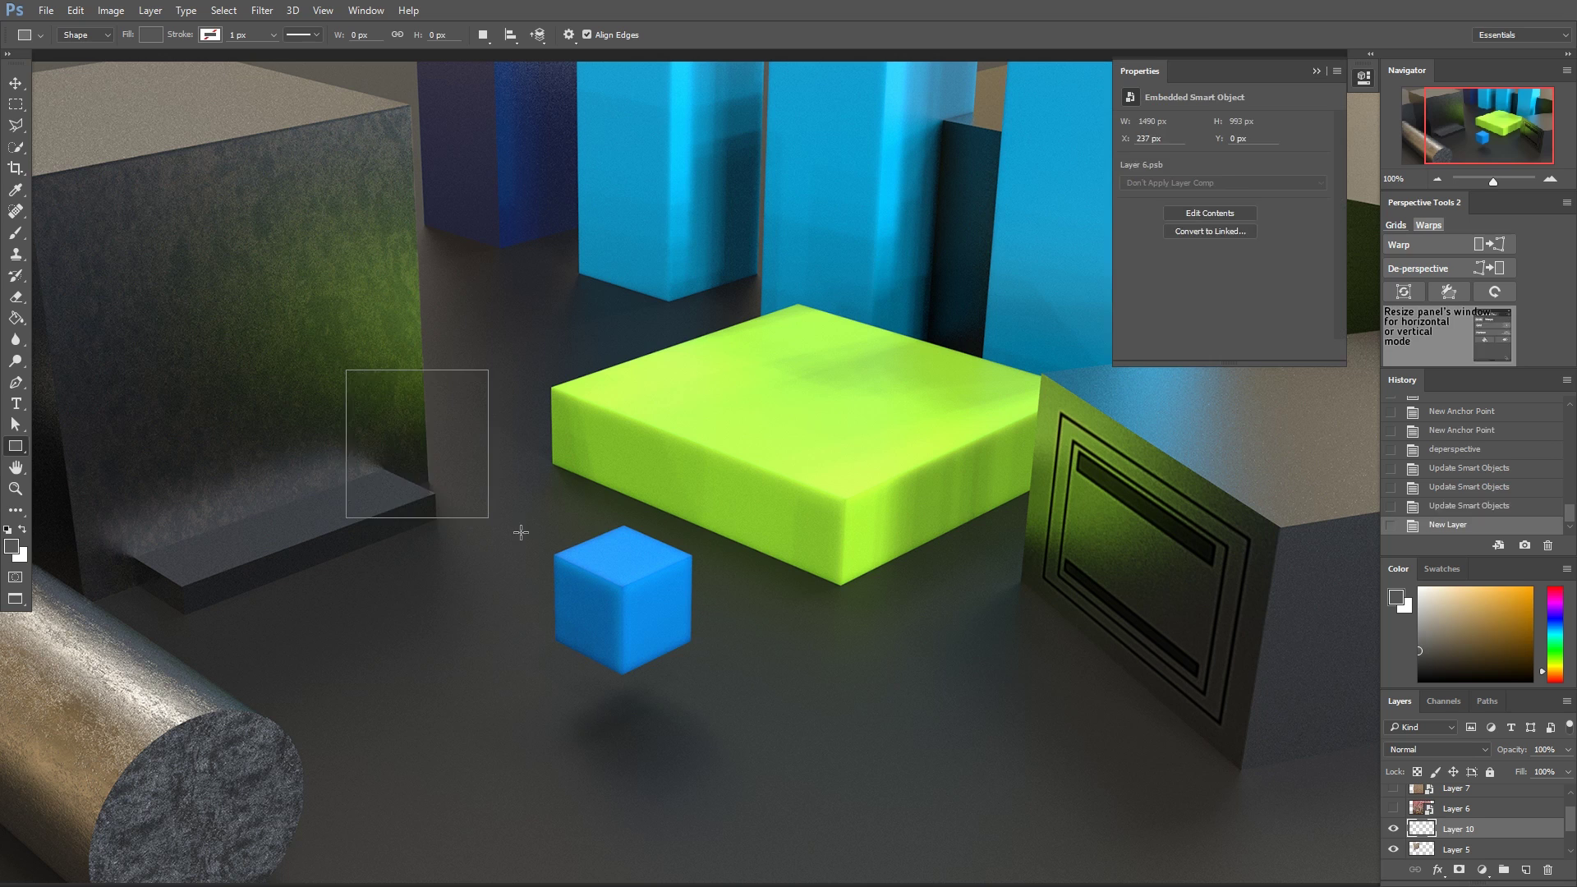
- Replace the shape with a grey pixel rectangle for the sticker paper
key("ctrl+z")
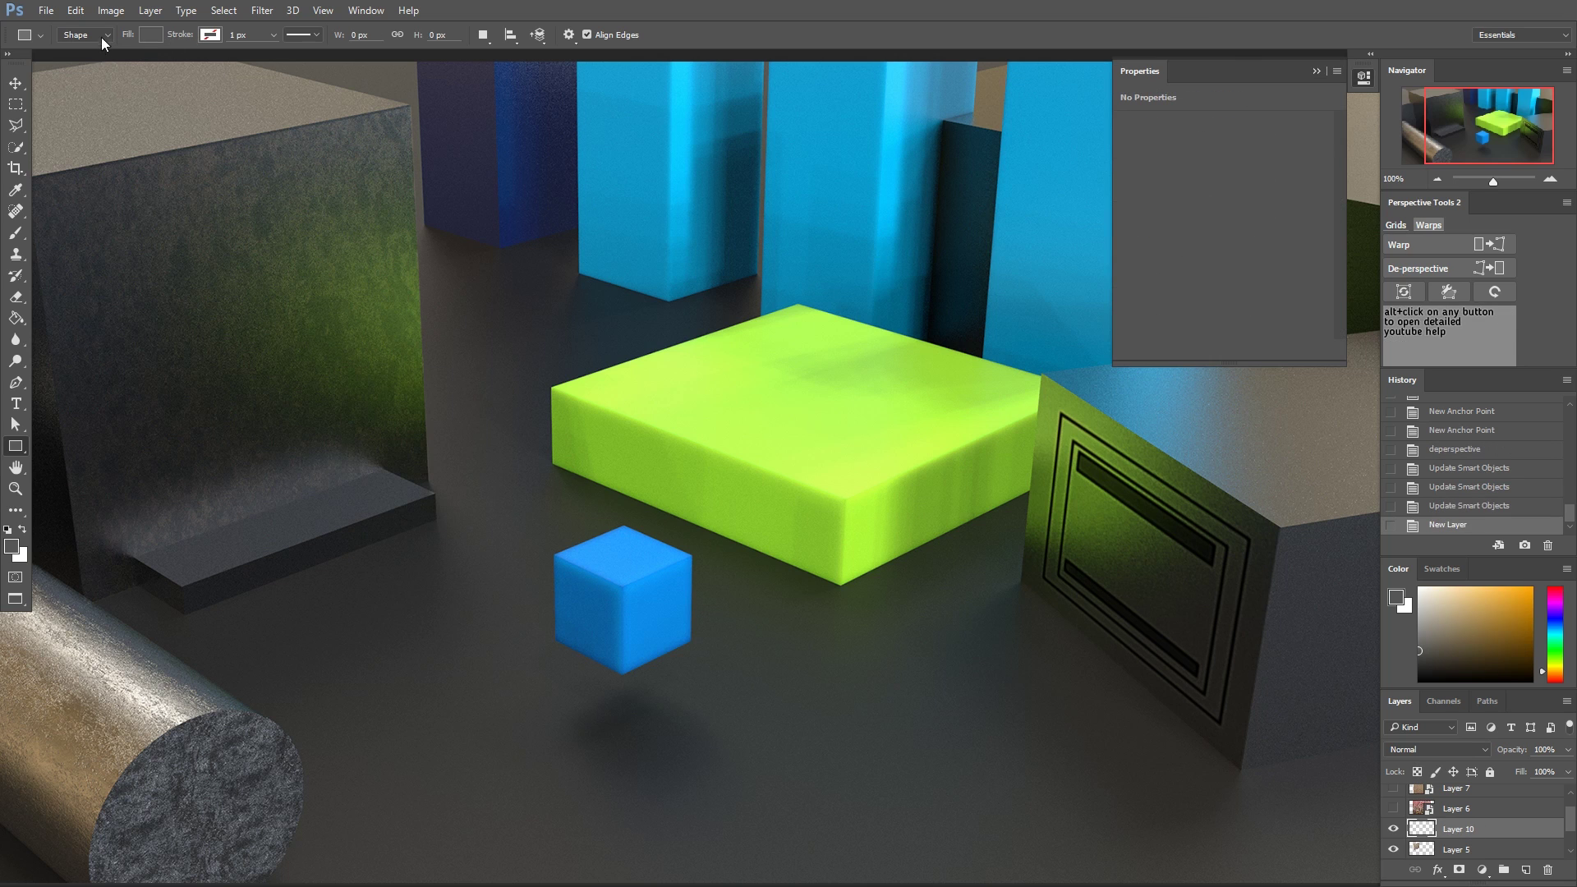
left_click(82, 77)
left_click_drag(312, 308, 464, 478)
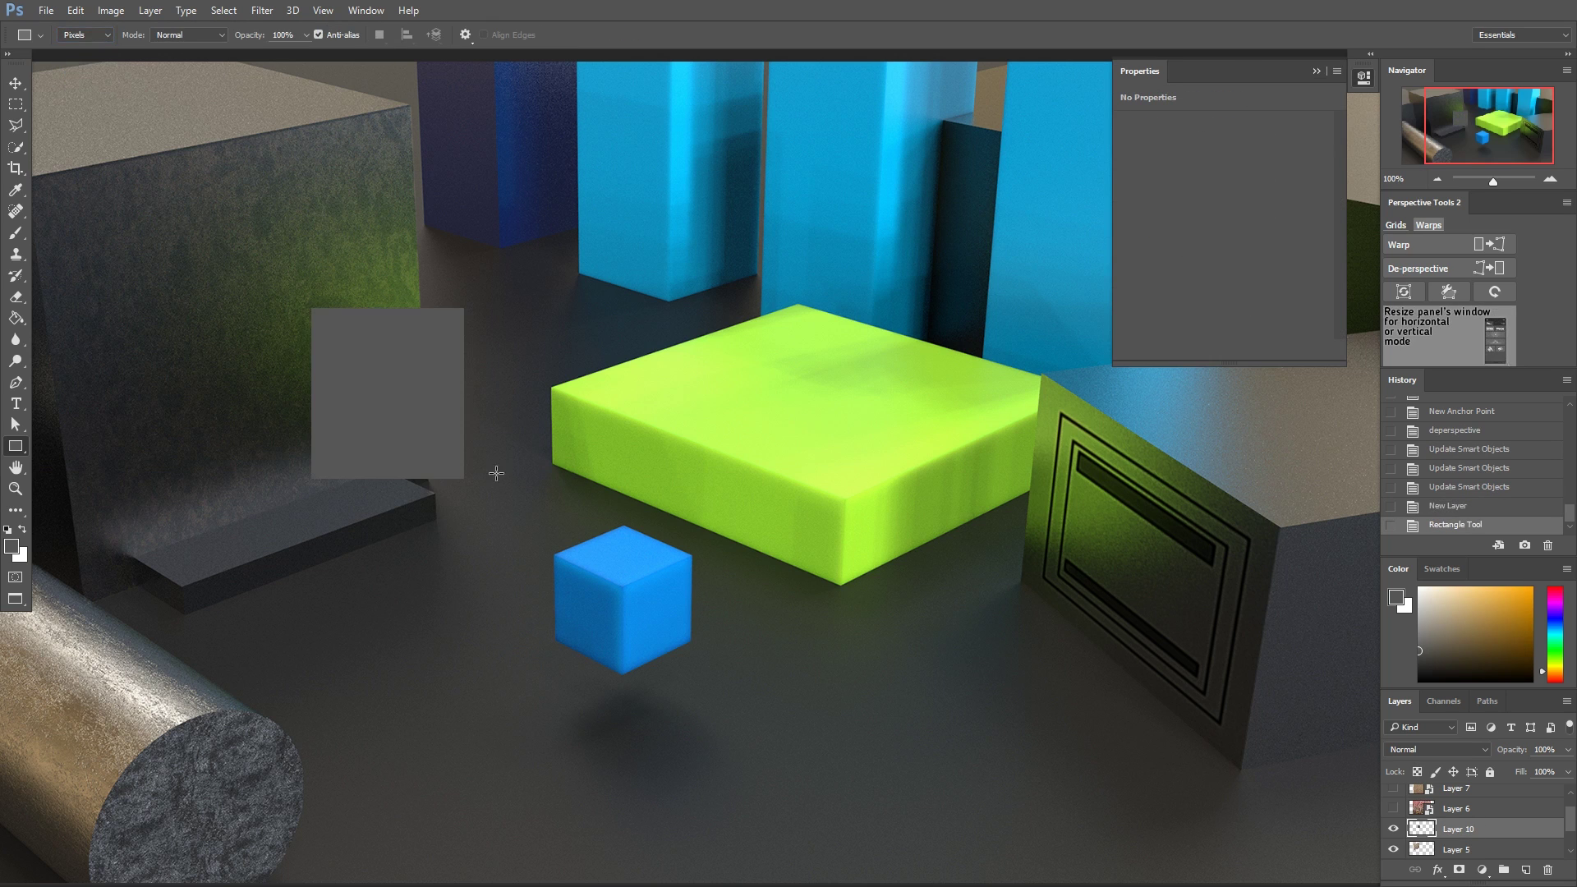
key("ctrl+b")
key("Escape")
- Lighten the rectangle with Curves, tint it pale green in Color Balance, and choose a brush preset
key("ctrl+m")
left_click_drag(672, 383, 662, 318)
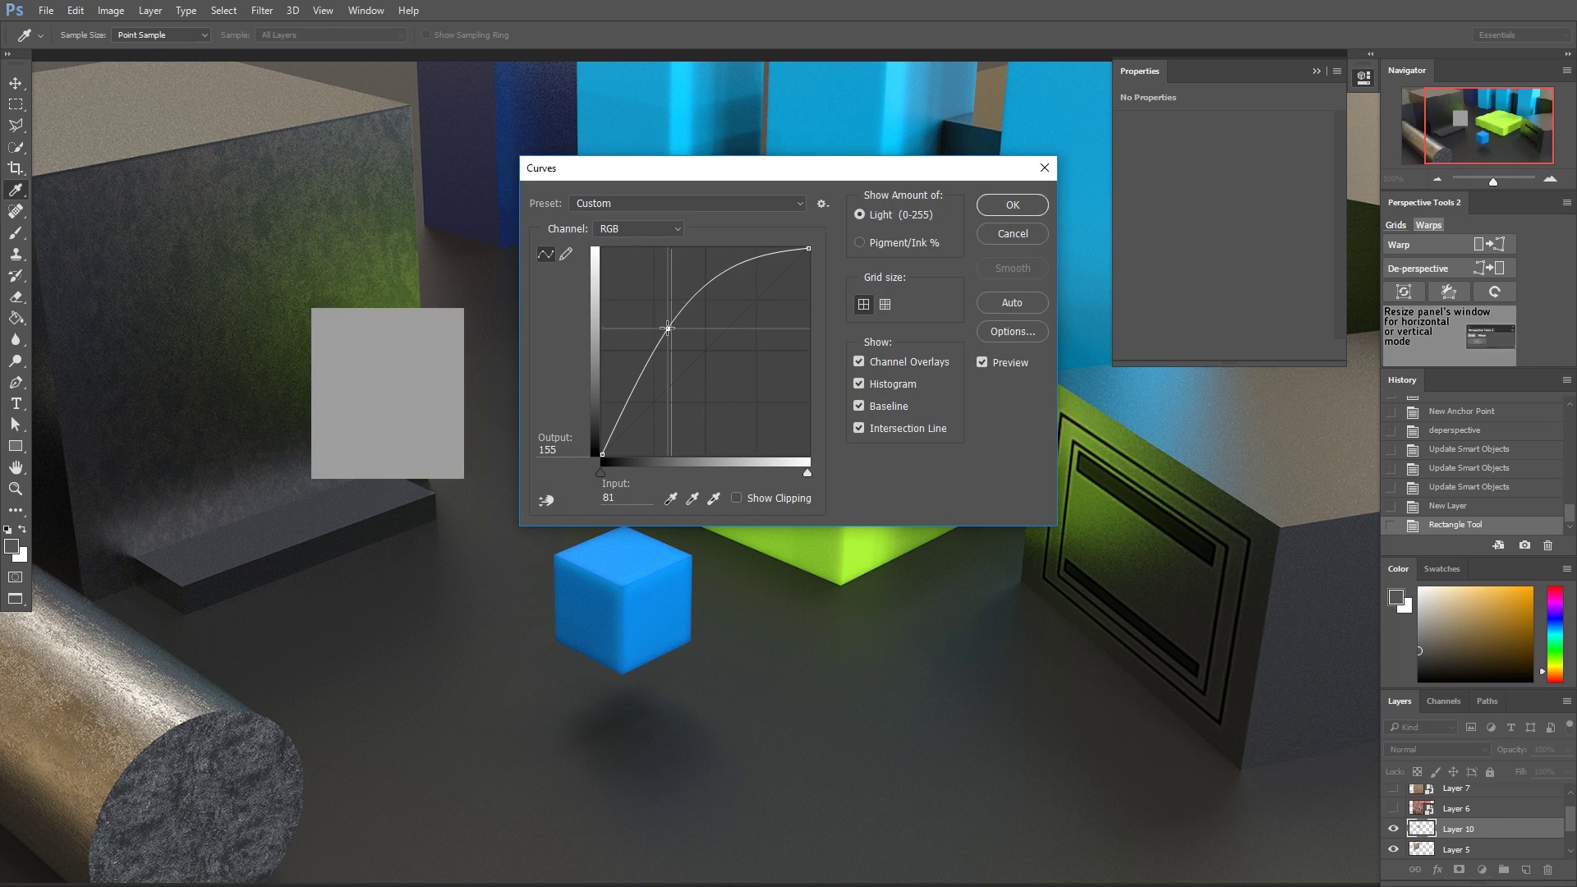
left_click(994, 204)
key("ctrl+b")
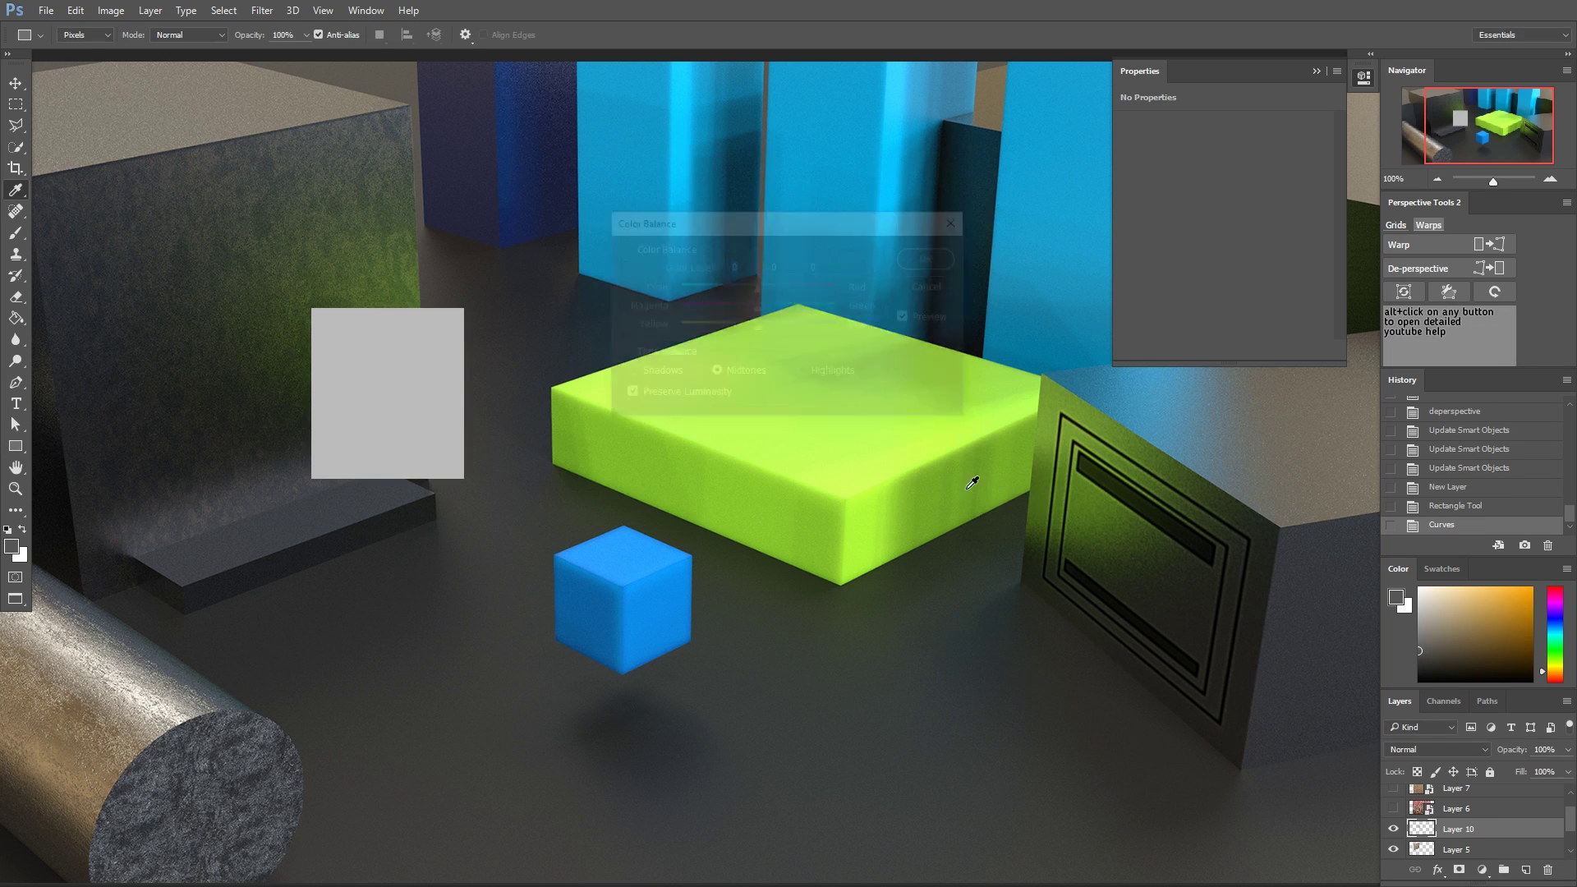
mouse_move(757, 308)
left_mouse_down()
mouse_move(795, 308)
mouse_move(741, 327)
left_mouse_up()
left_click(920, 261)
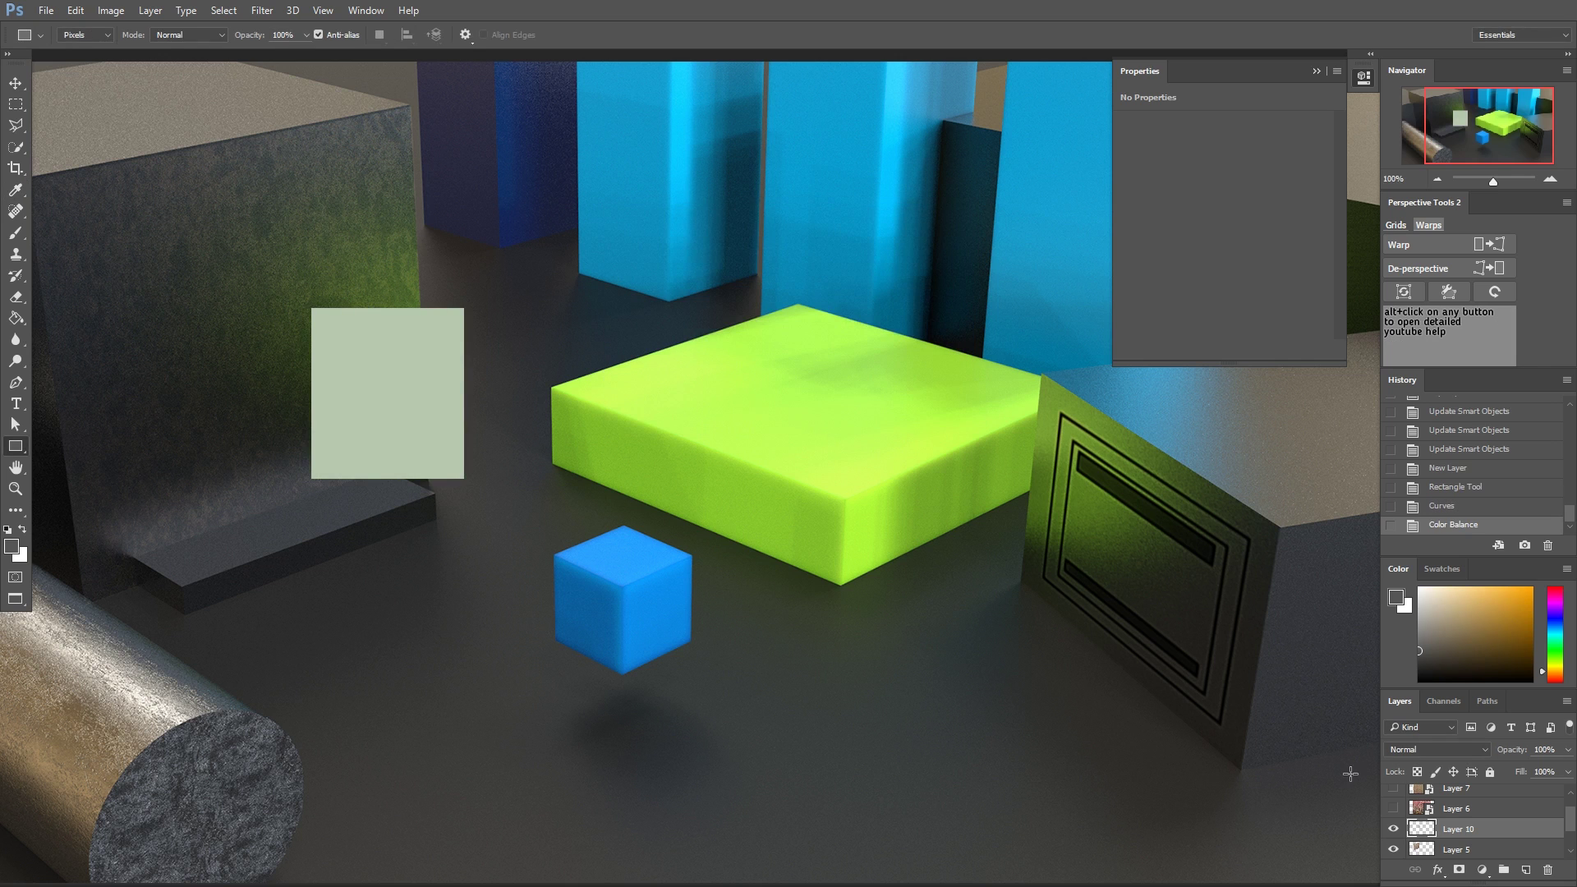
key("b")
right_click(401, 382)
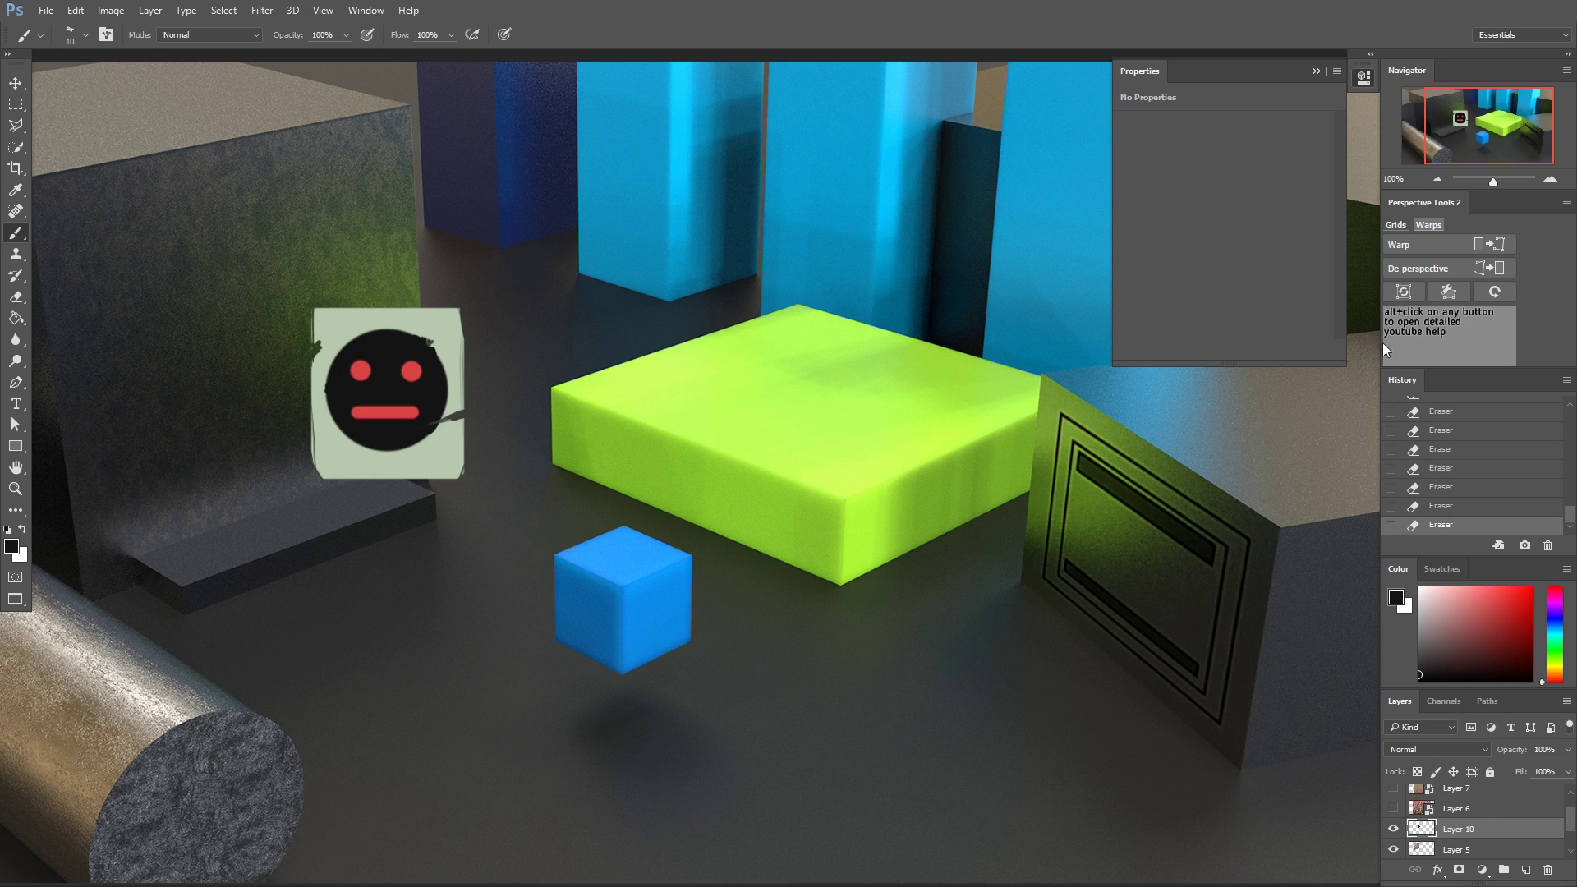
- Duplicate the face sticker, move the copy below the original, and start a path on the block's top edge
key("ctrl+j")
key("ctrl+j")
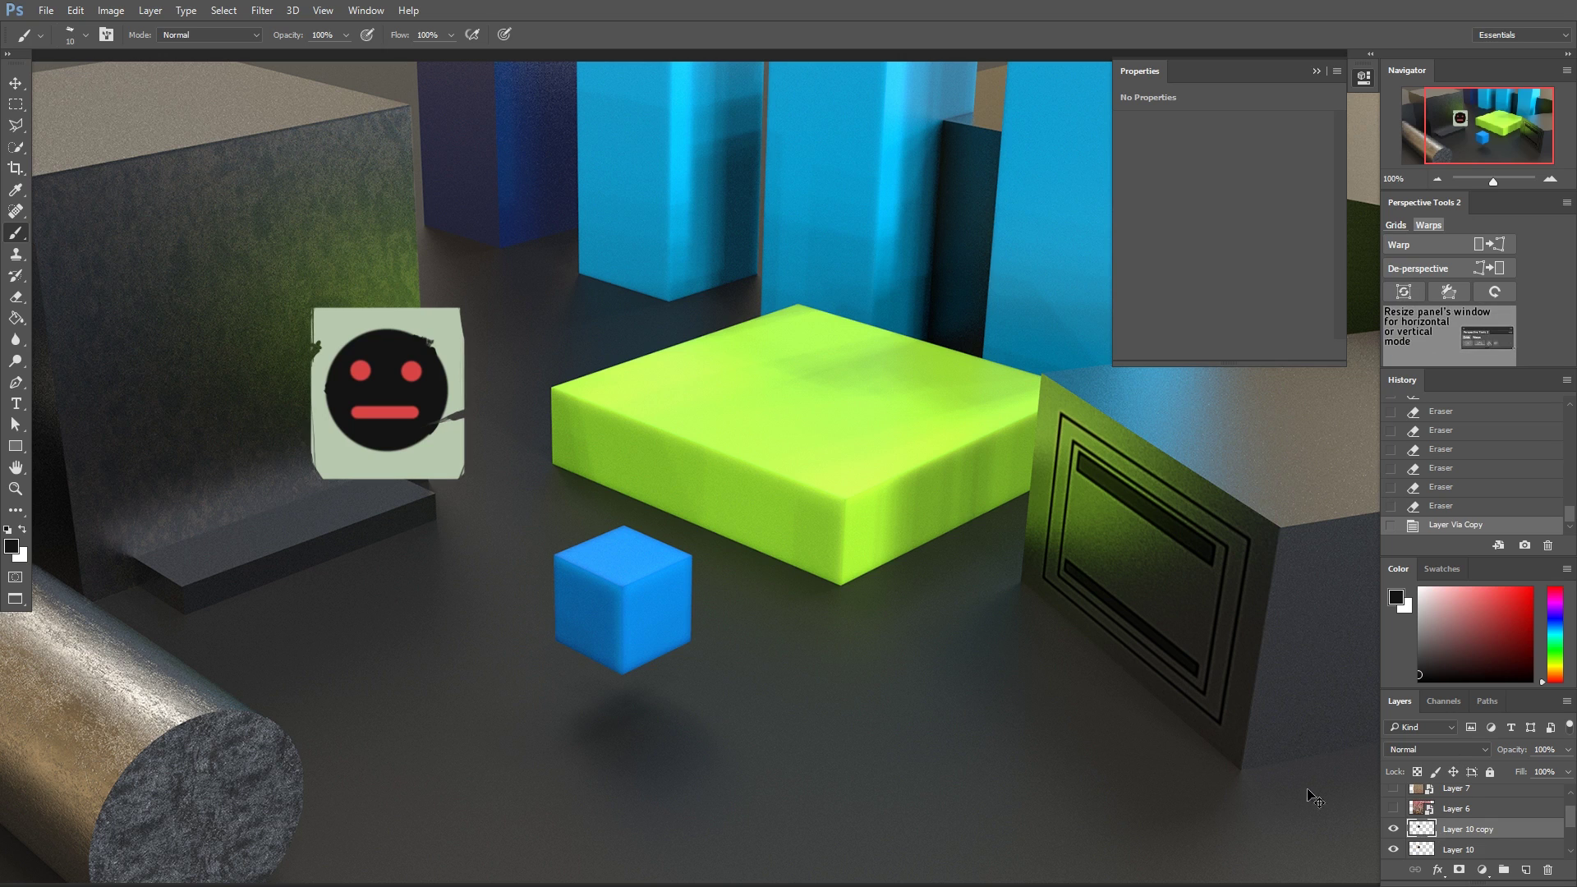
left_click_drag(402, 390, 426, 619)
left_click(14, 382)
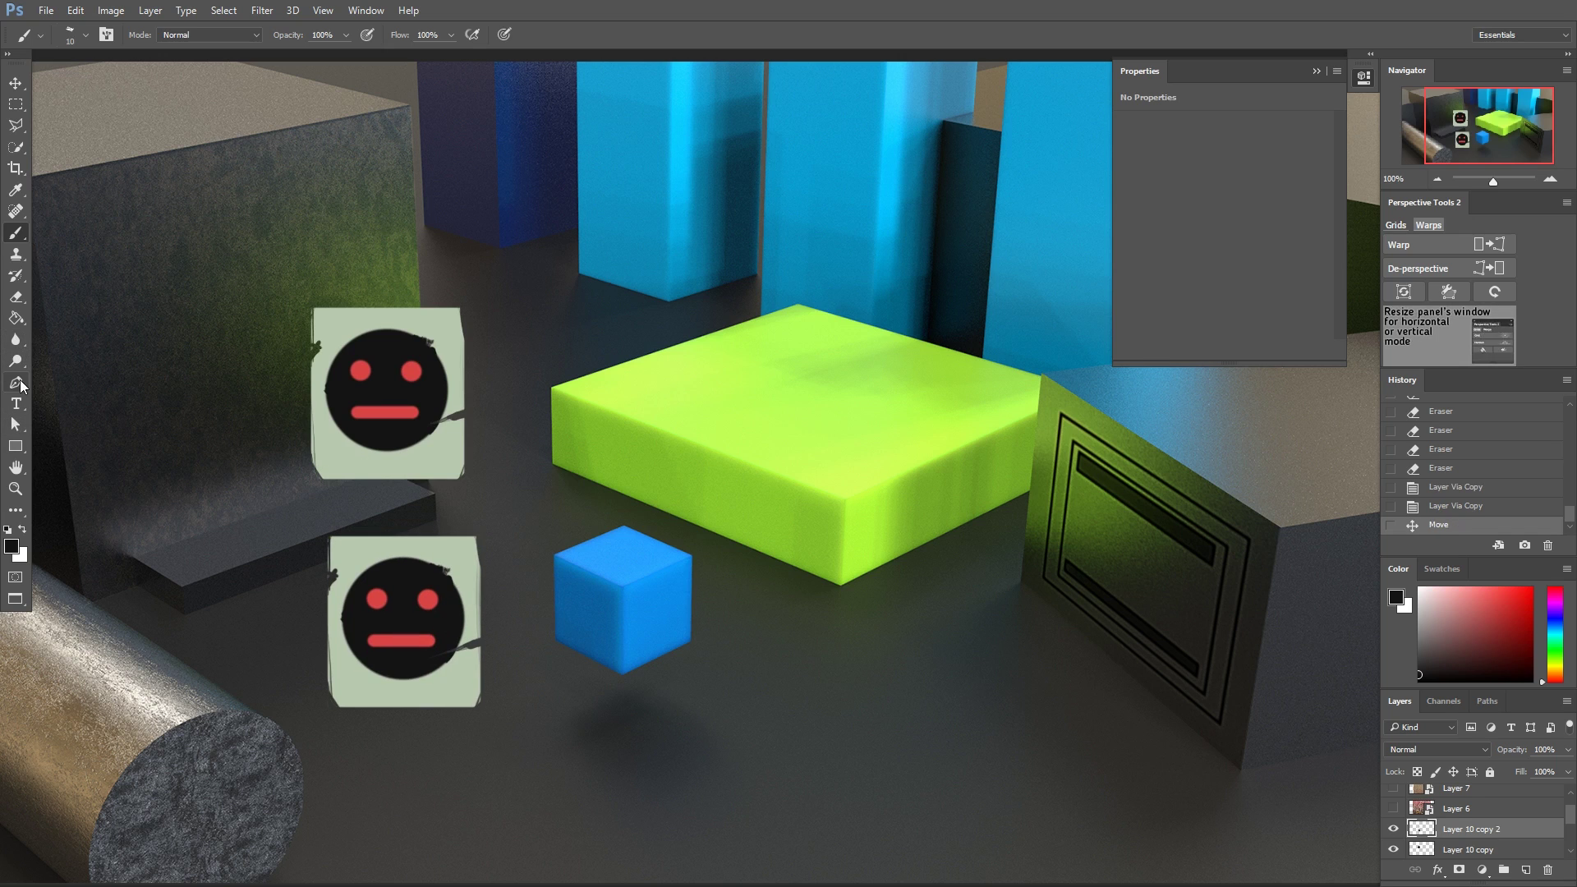
left_click(221, 155)
- Trace the dark block's top edge and the step's front edge, then generate the perspective grid
left_click(328, 136)
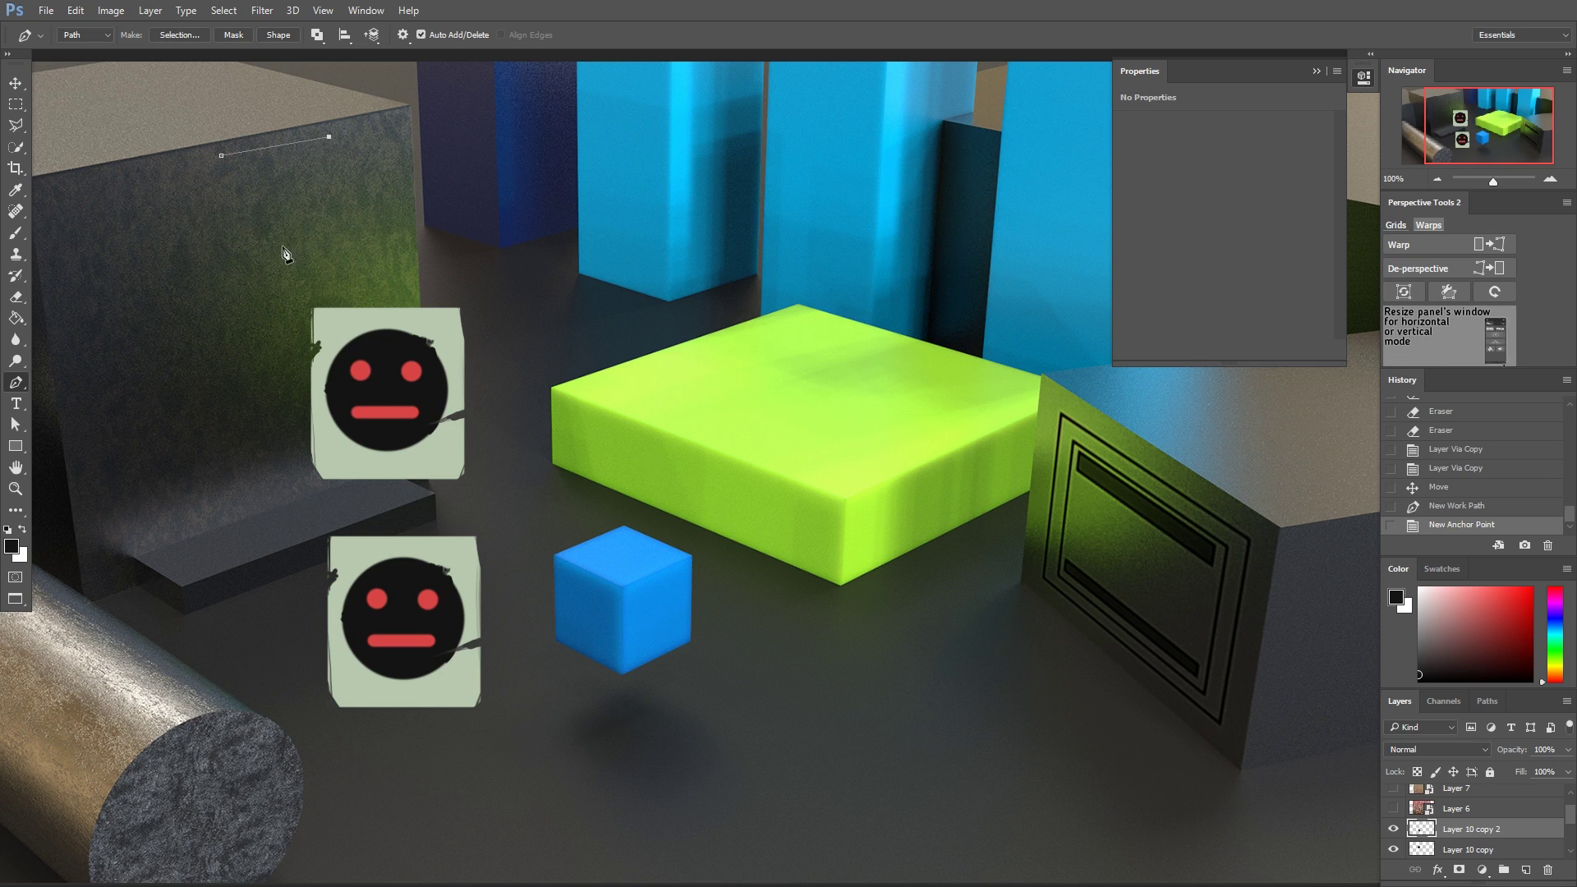
left_click(262, 154)
left_click_drag(382, 138, 375, 132)
left_click(276, 274)
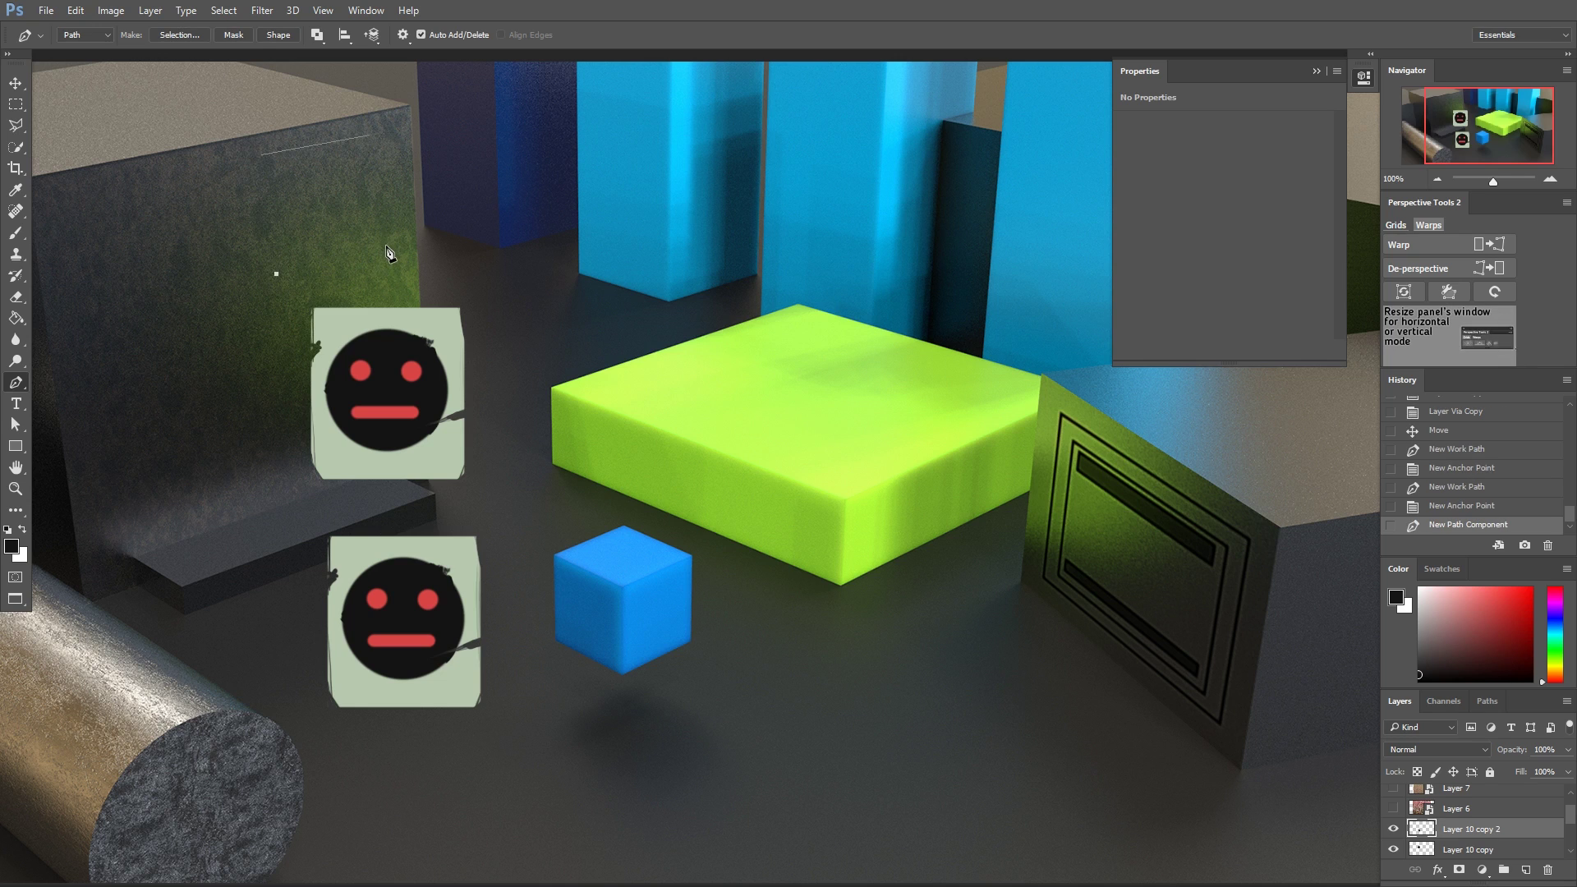
key("ctrl+z")
left_click_drag(301, 544, 420, 543)
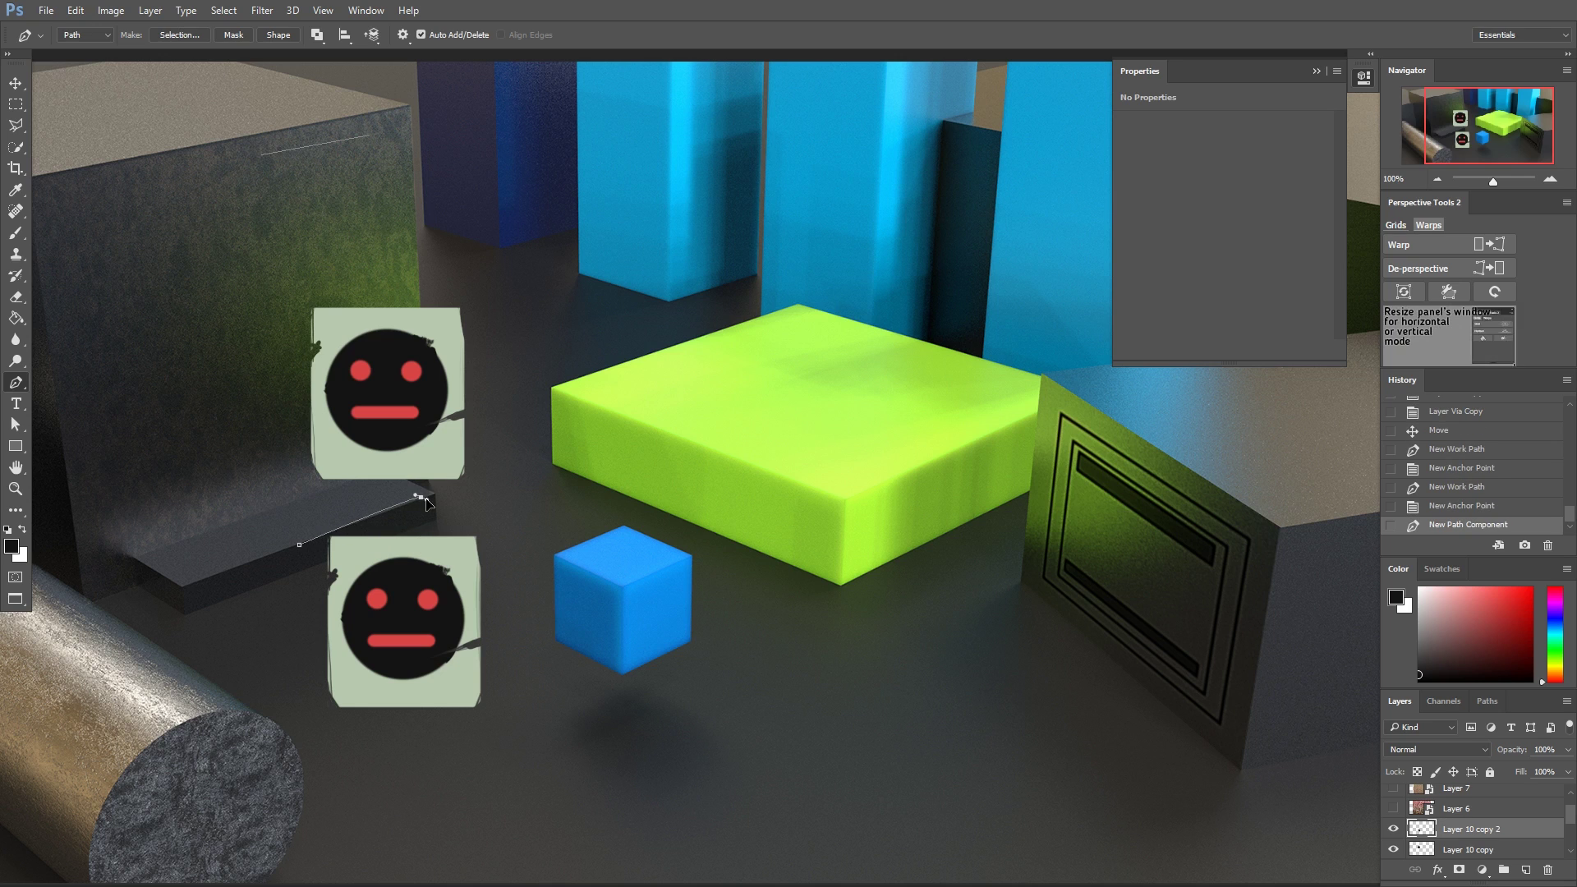
left_click(423, 499)
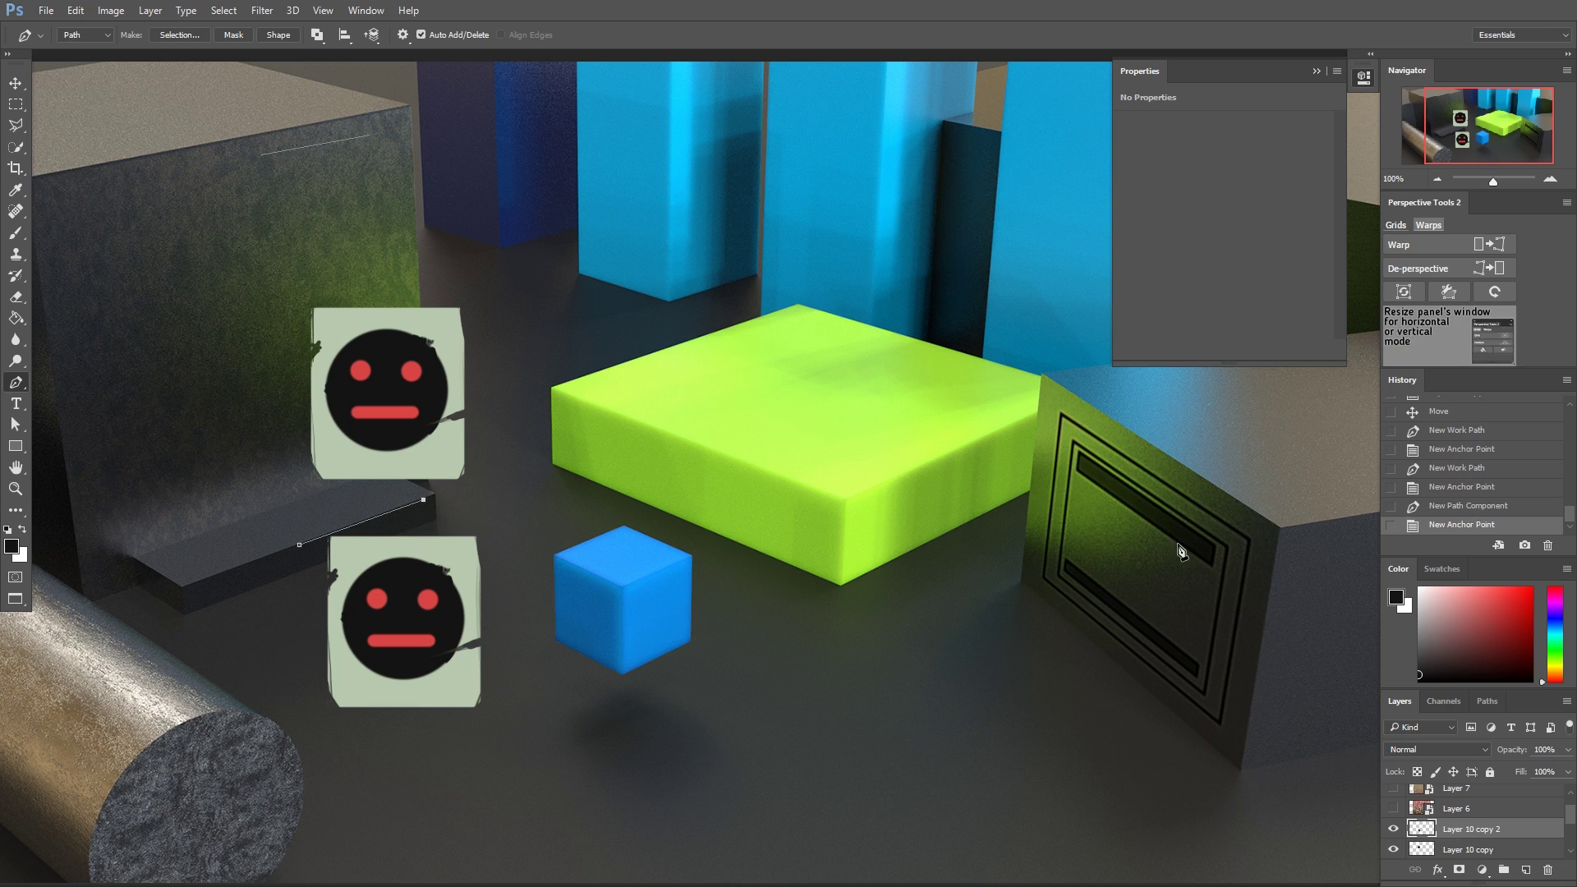
left_click(1431, 247)
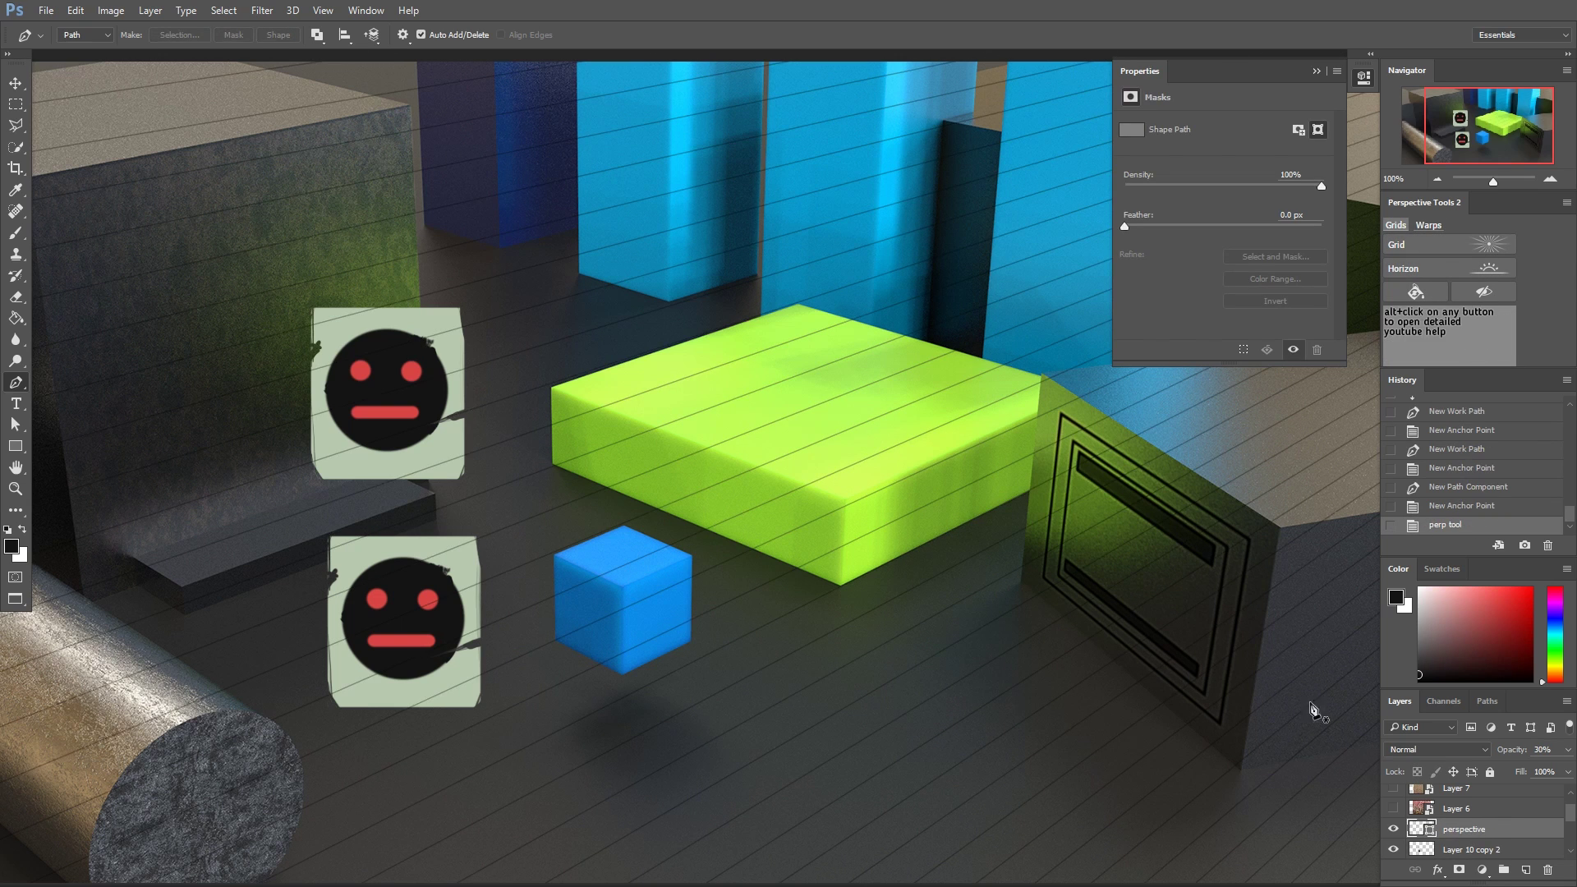
- Warp the Layer 10 face sticker onto a four-corner path on the dark block's front face
scroll(1471, 845, "down", 2)
left_click(1464, 845)
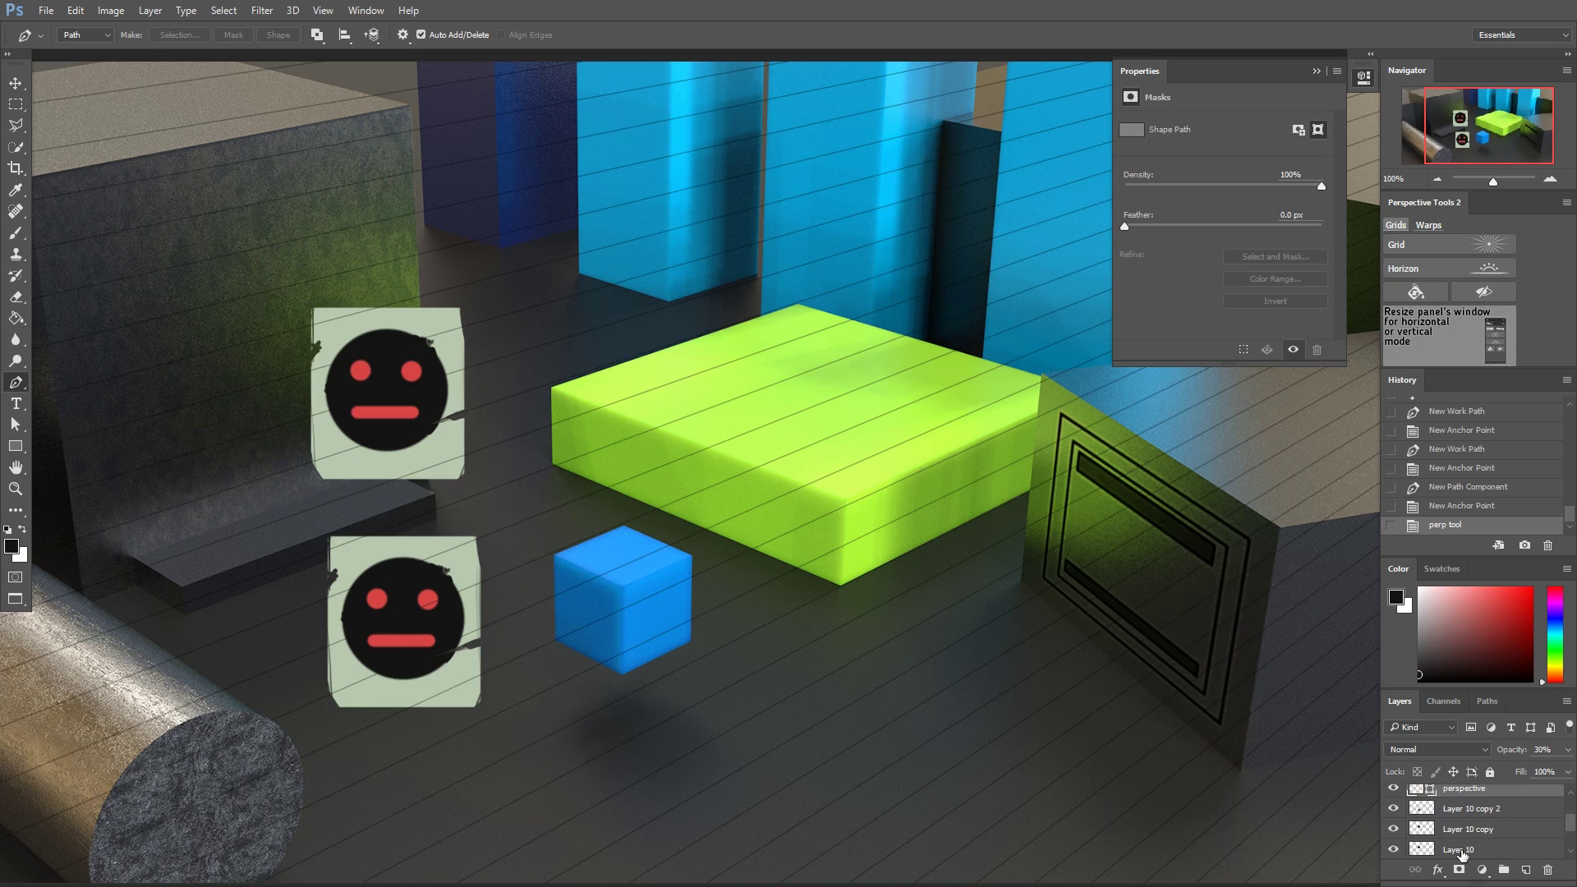
scroll(1461, 846, "down", 1)
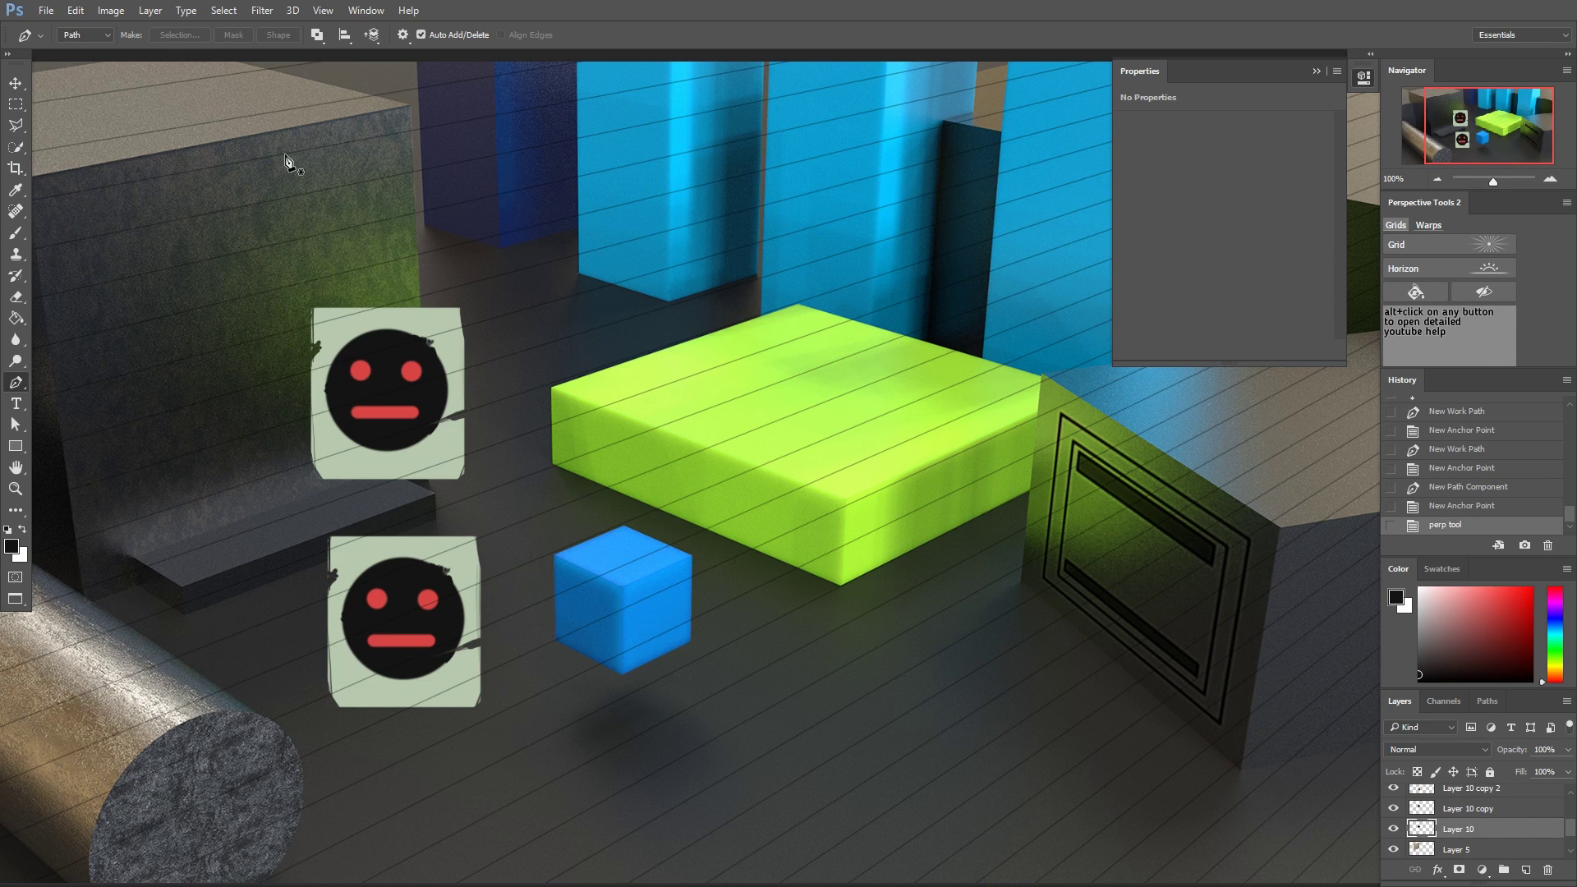
left_click(404, 133)
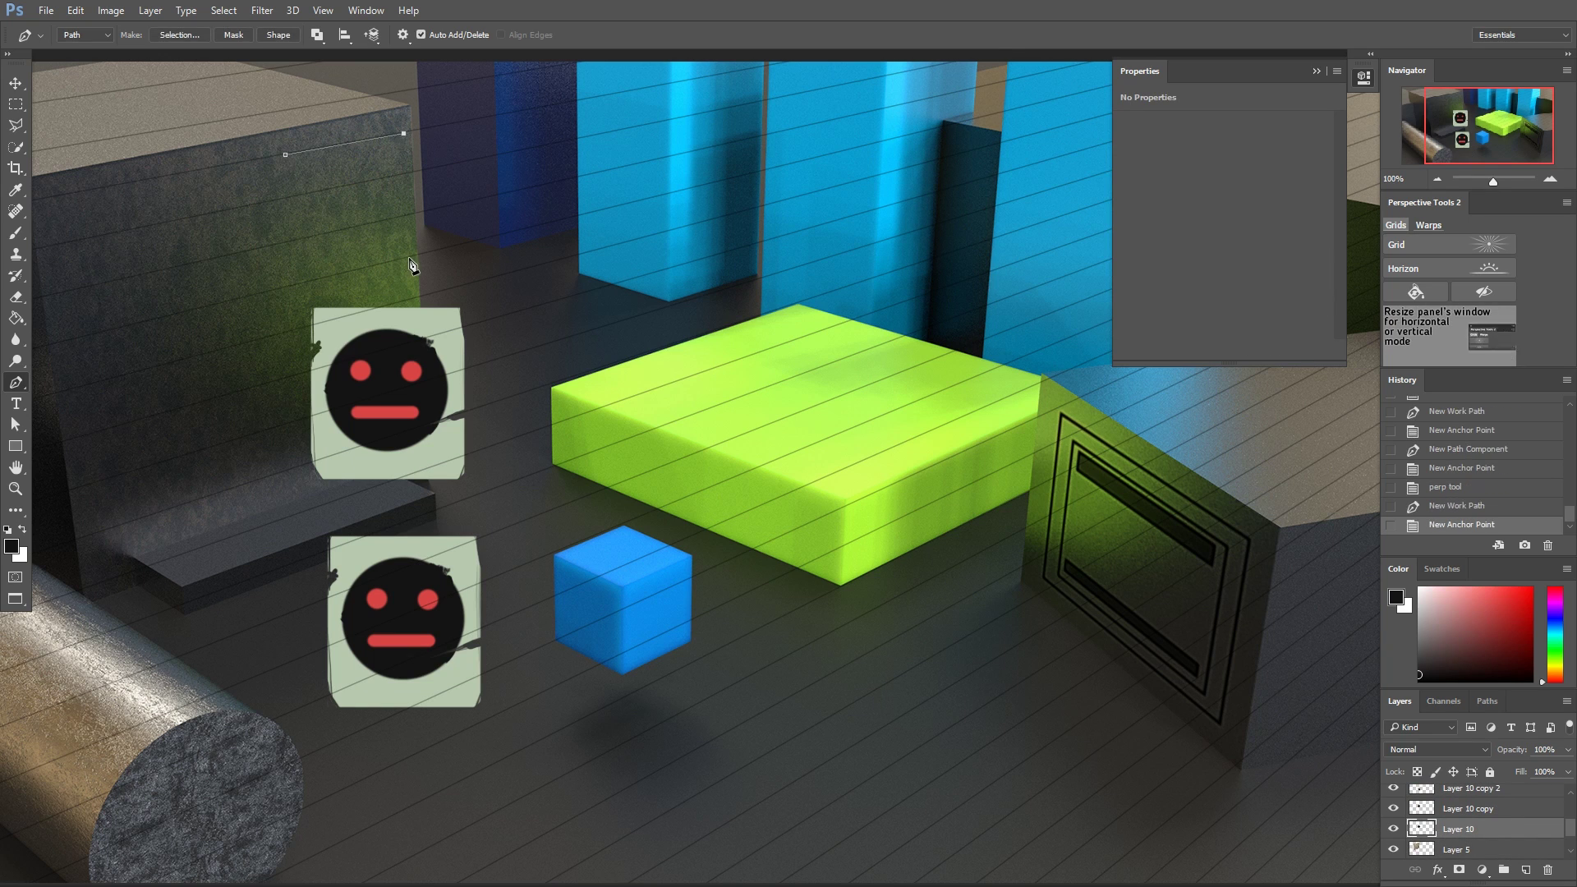
left_click(410, 259)
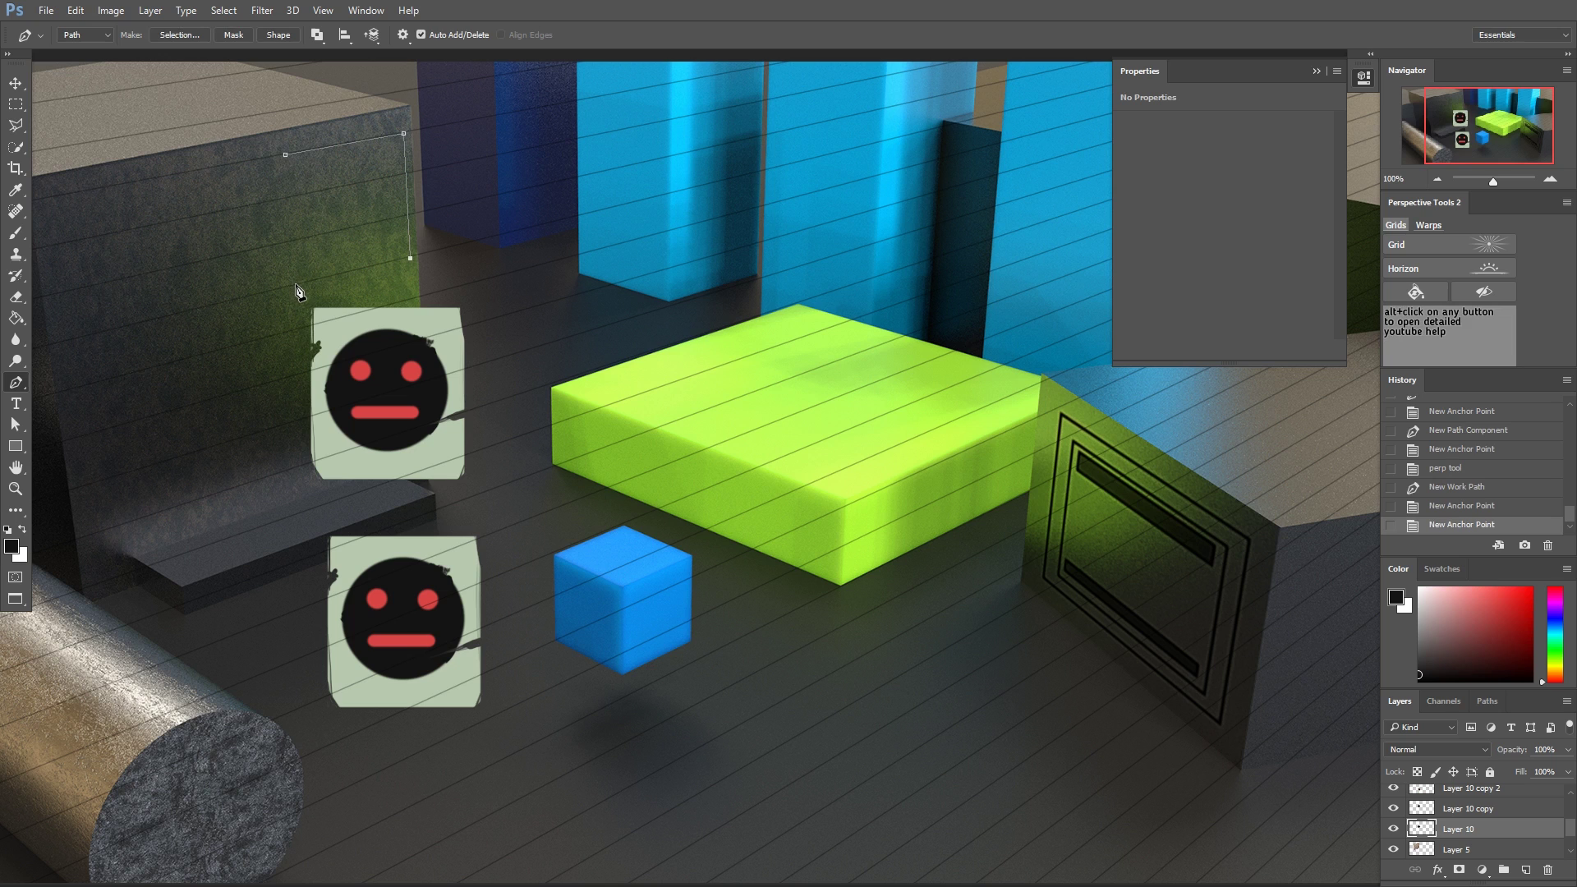
left_click(295, 284)
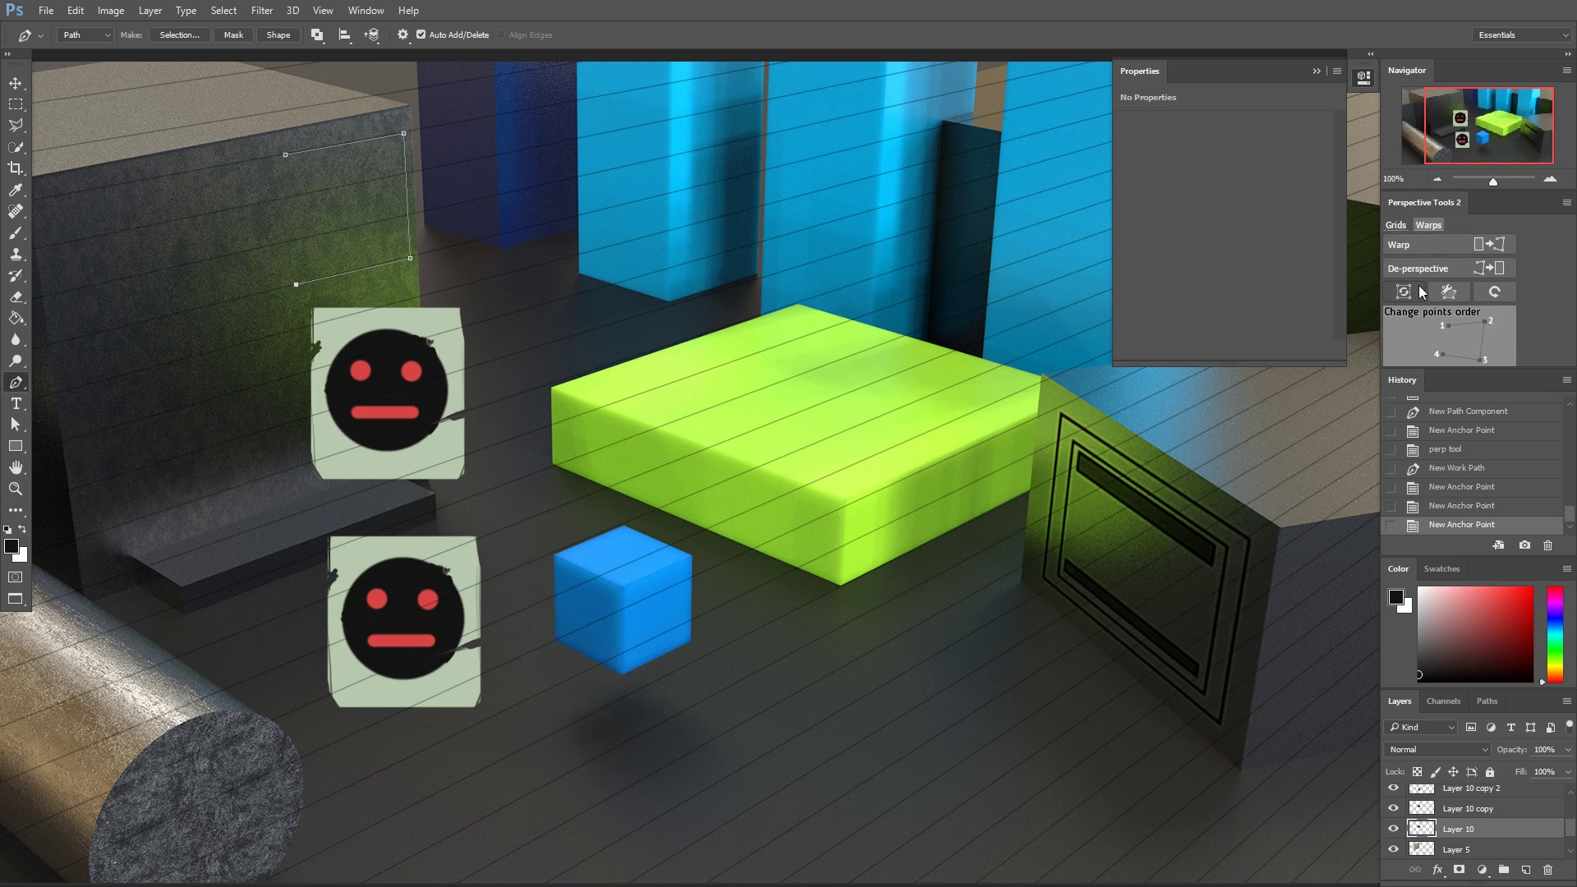
left_click(1427, 225)
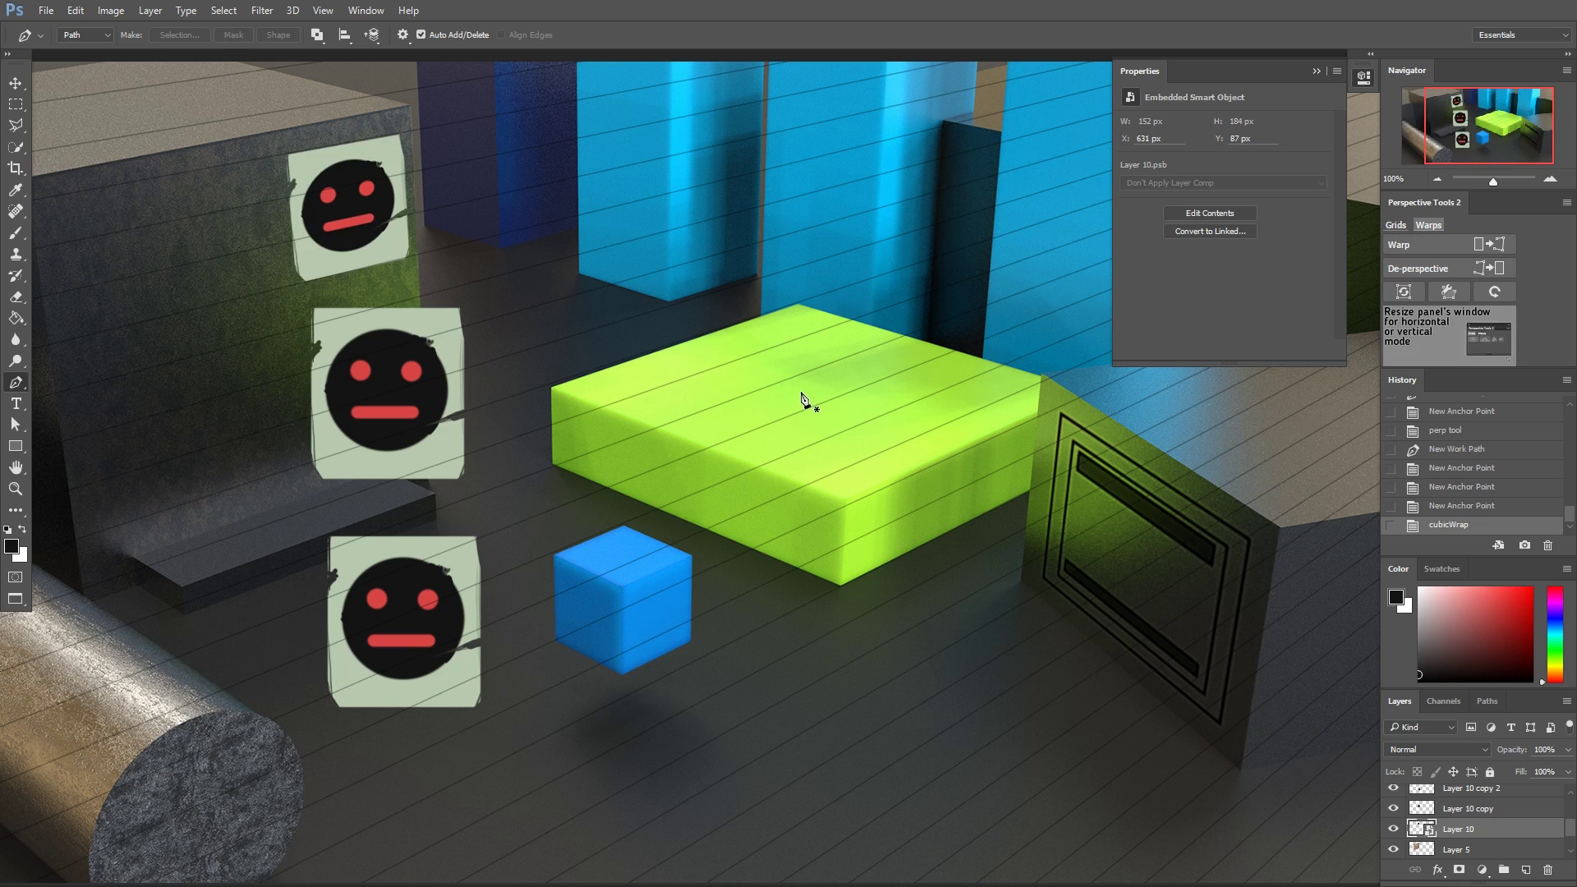
- Cycle the warped sticker layer through blend modes and settle on Overlay
left_click(1457, 750)
key("Escape")
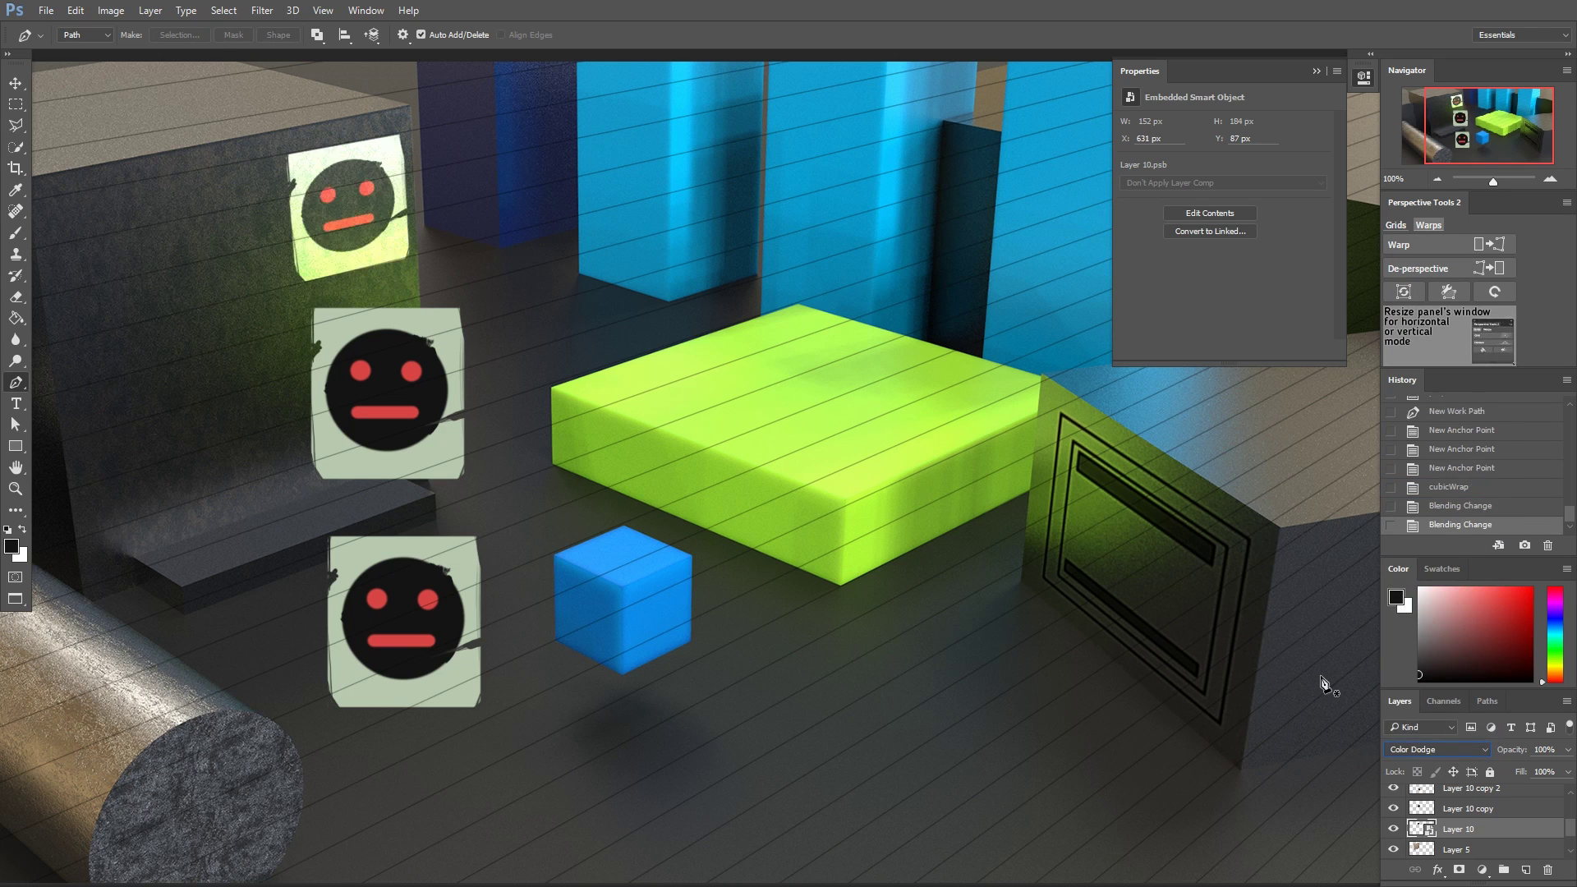
key("Down")
key("Down")
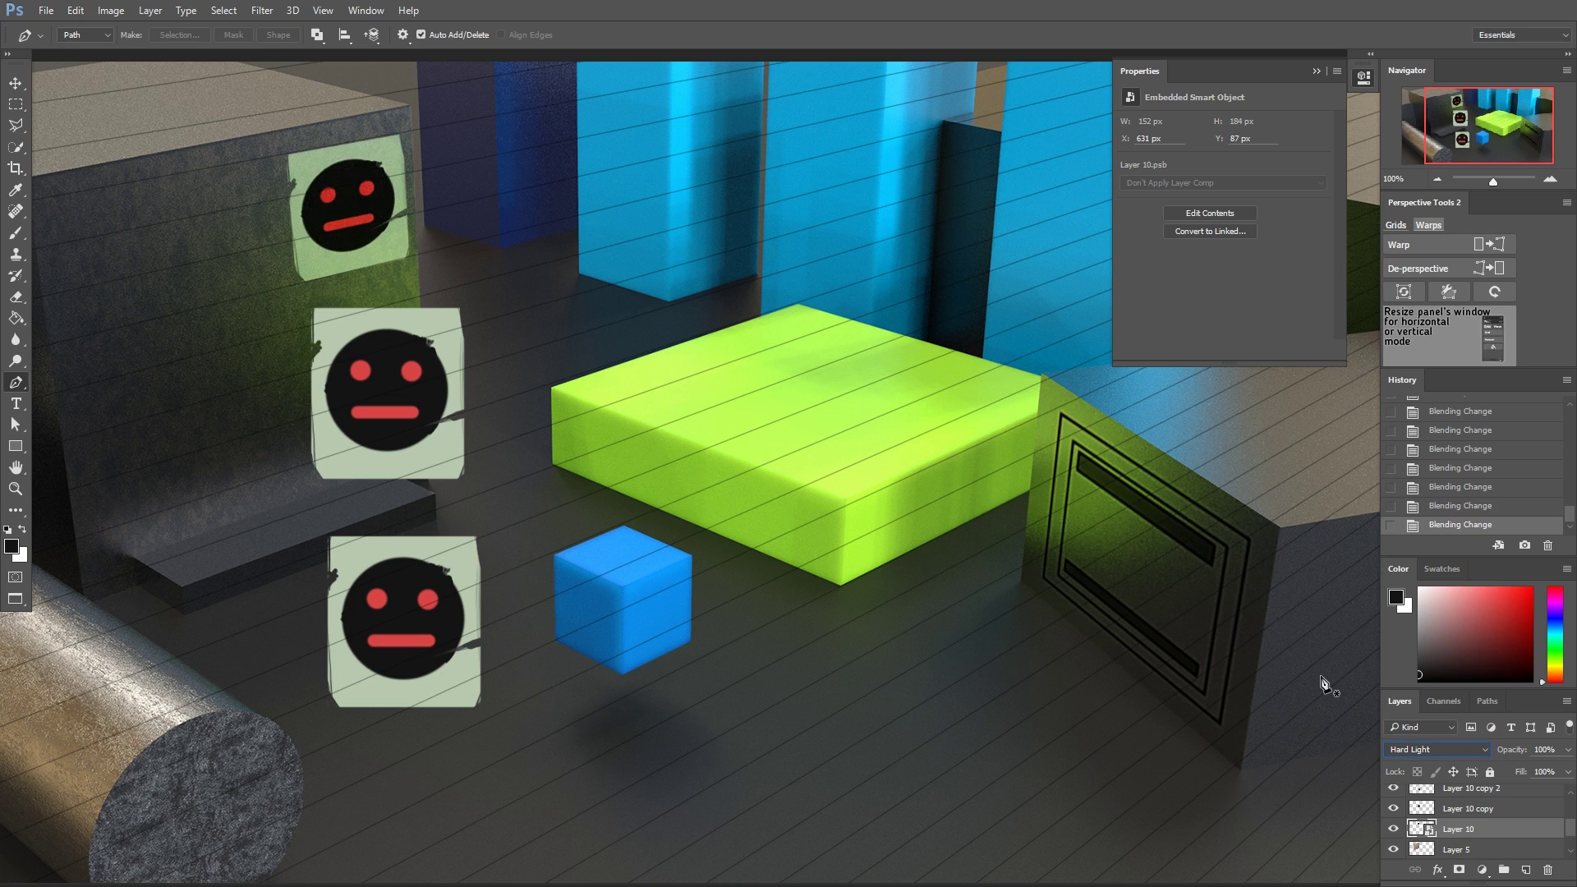
key("Up")
key("Up")
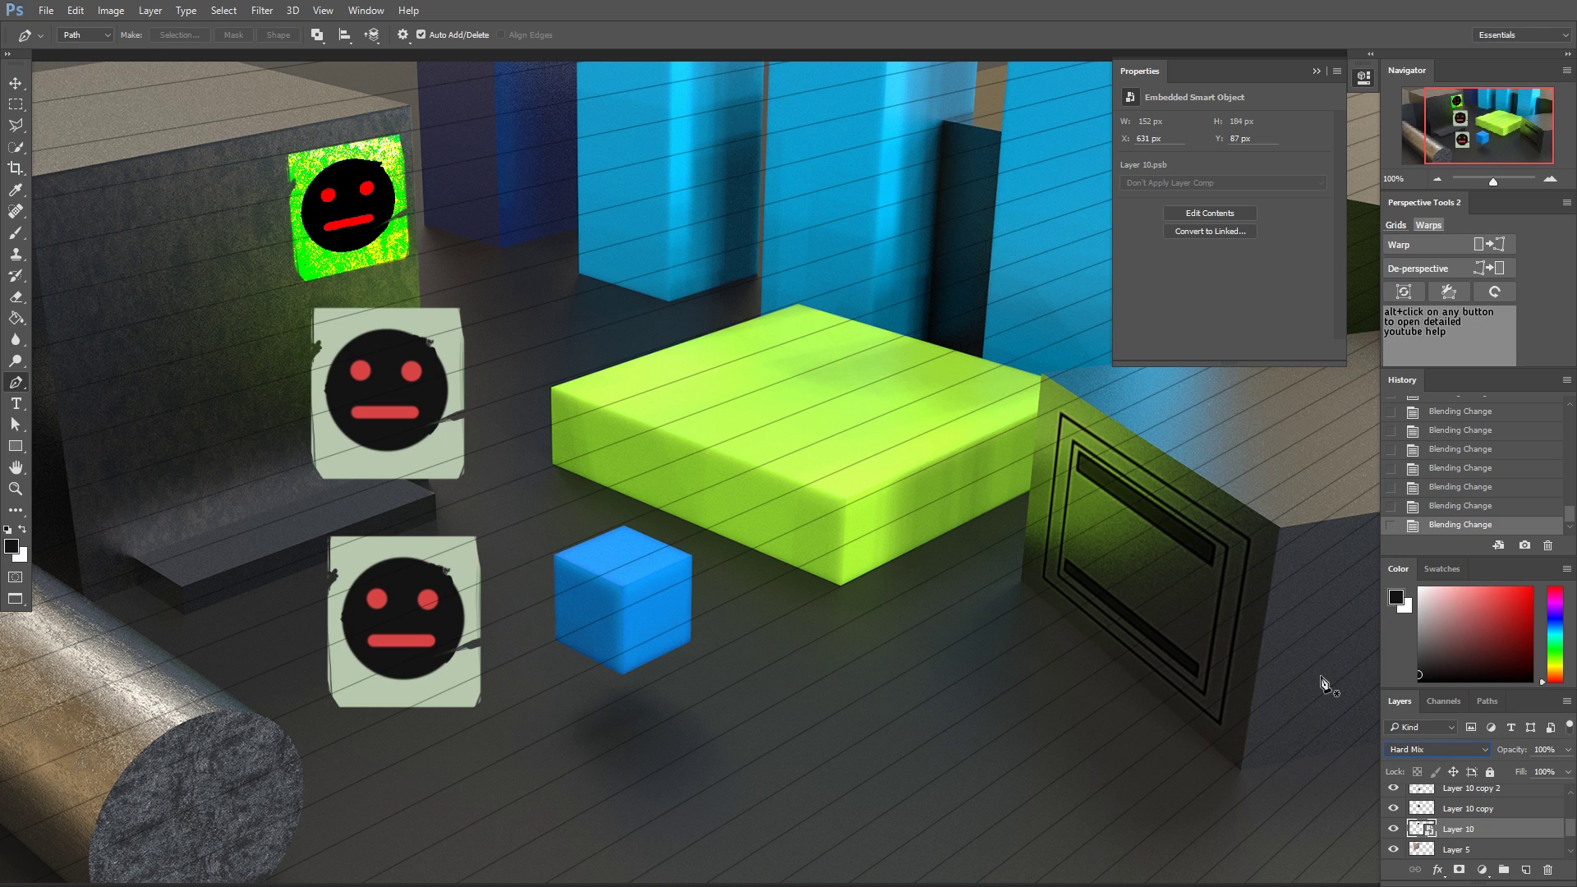
key("Up")
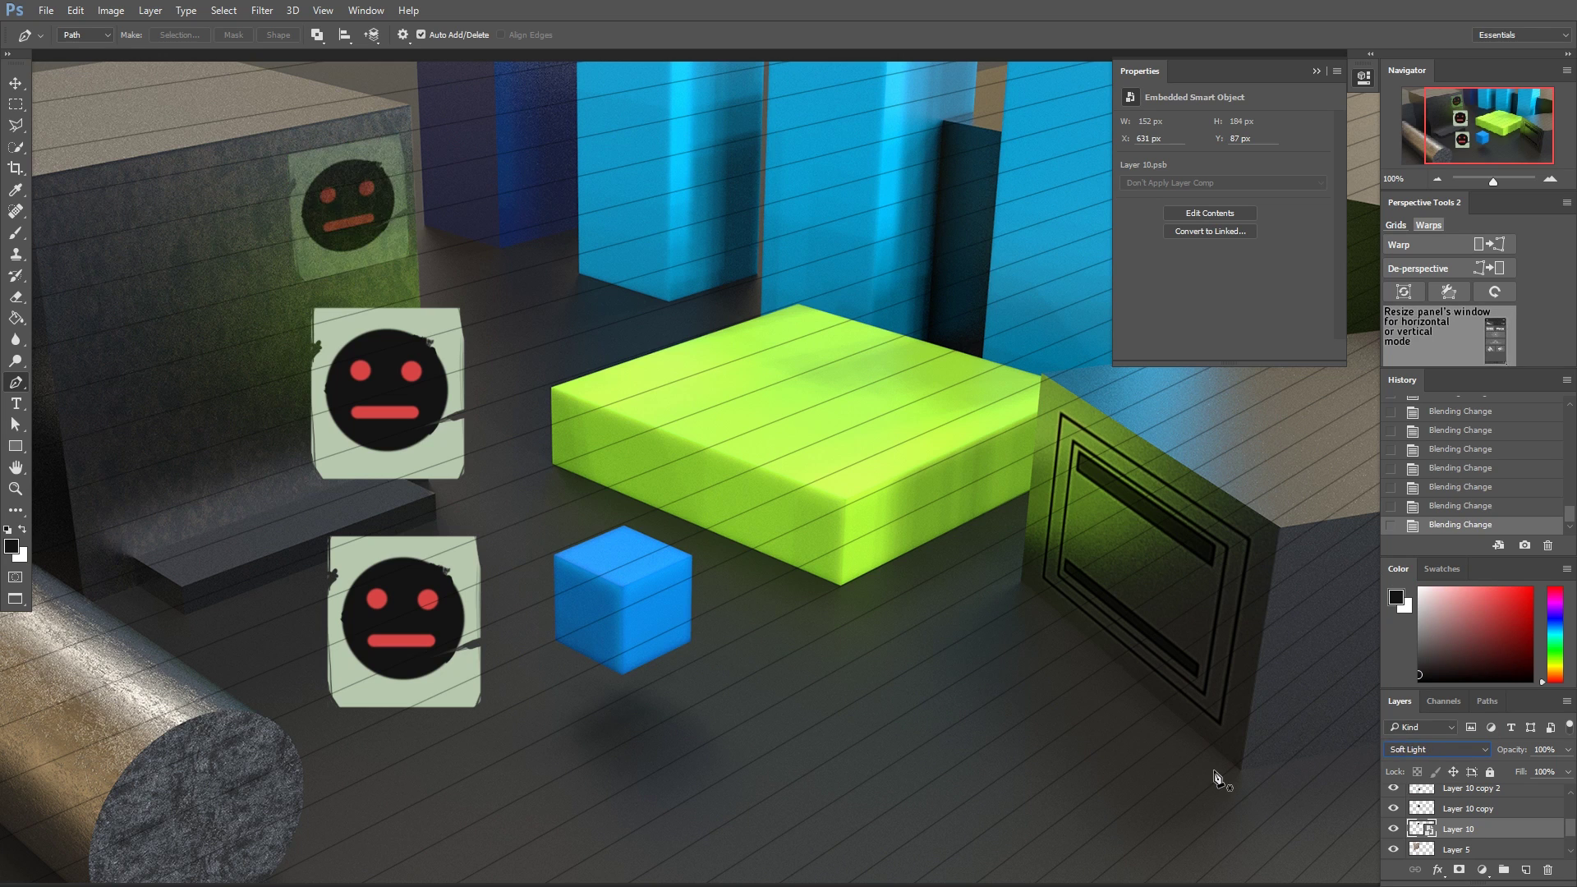
key("Up")
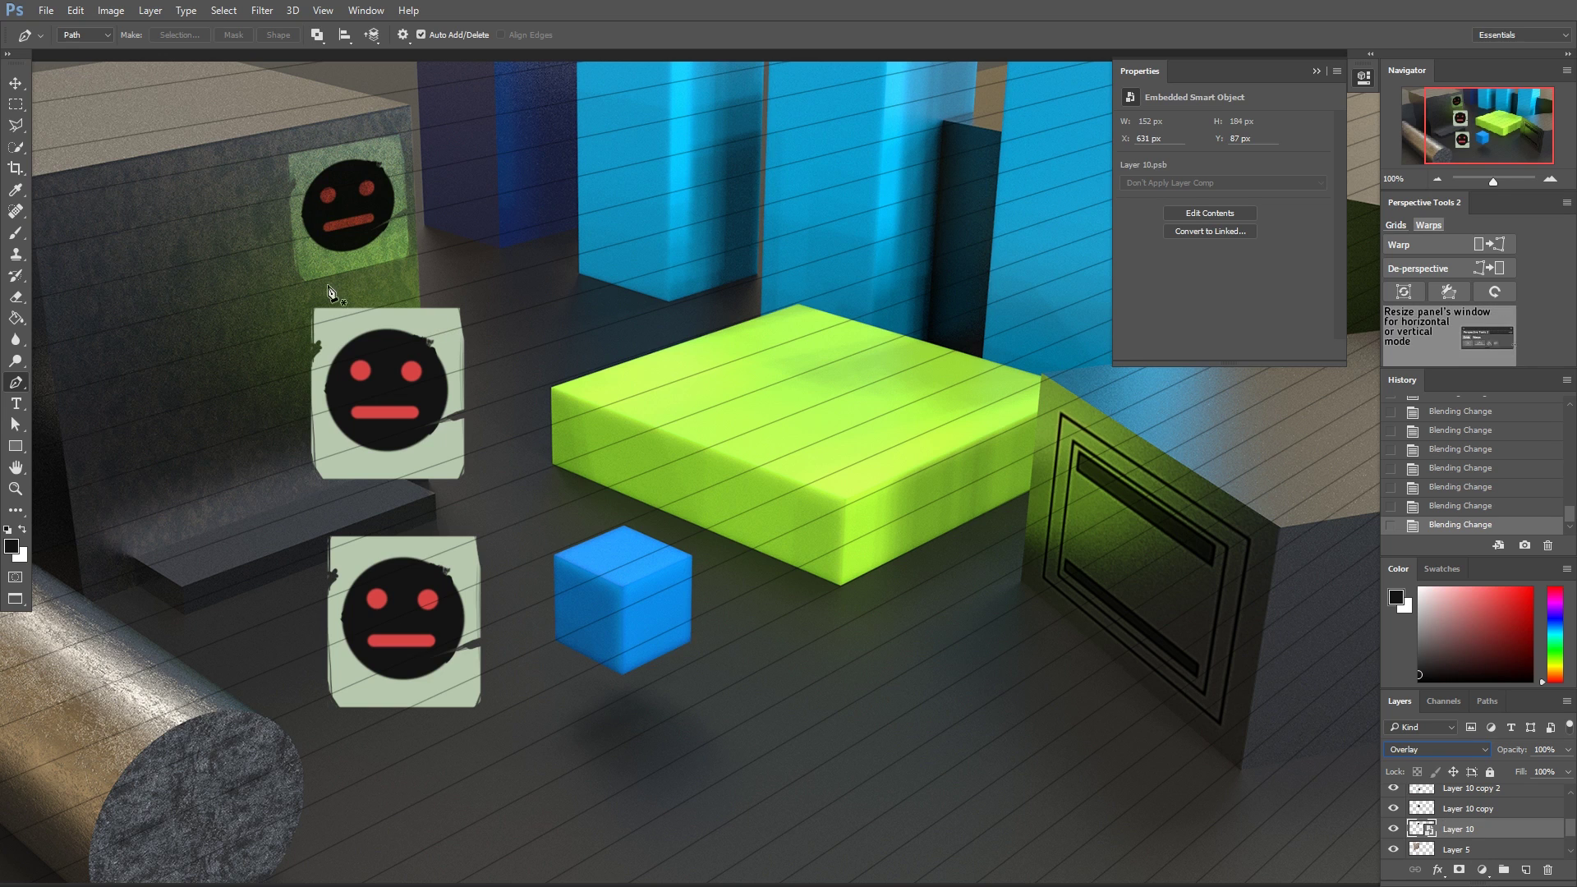
- Free-transform the face sticker smaller and move it to the block's lower left
key("ctrl+t")
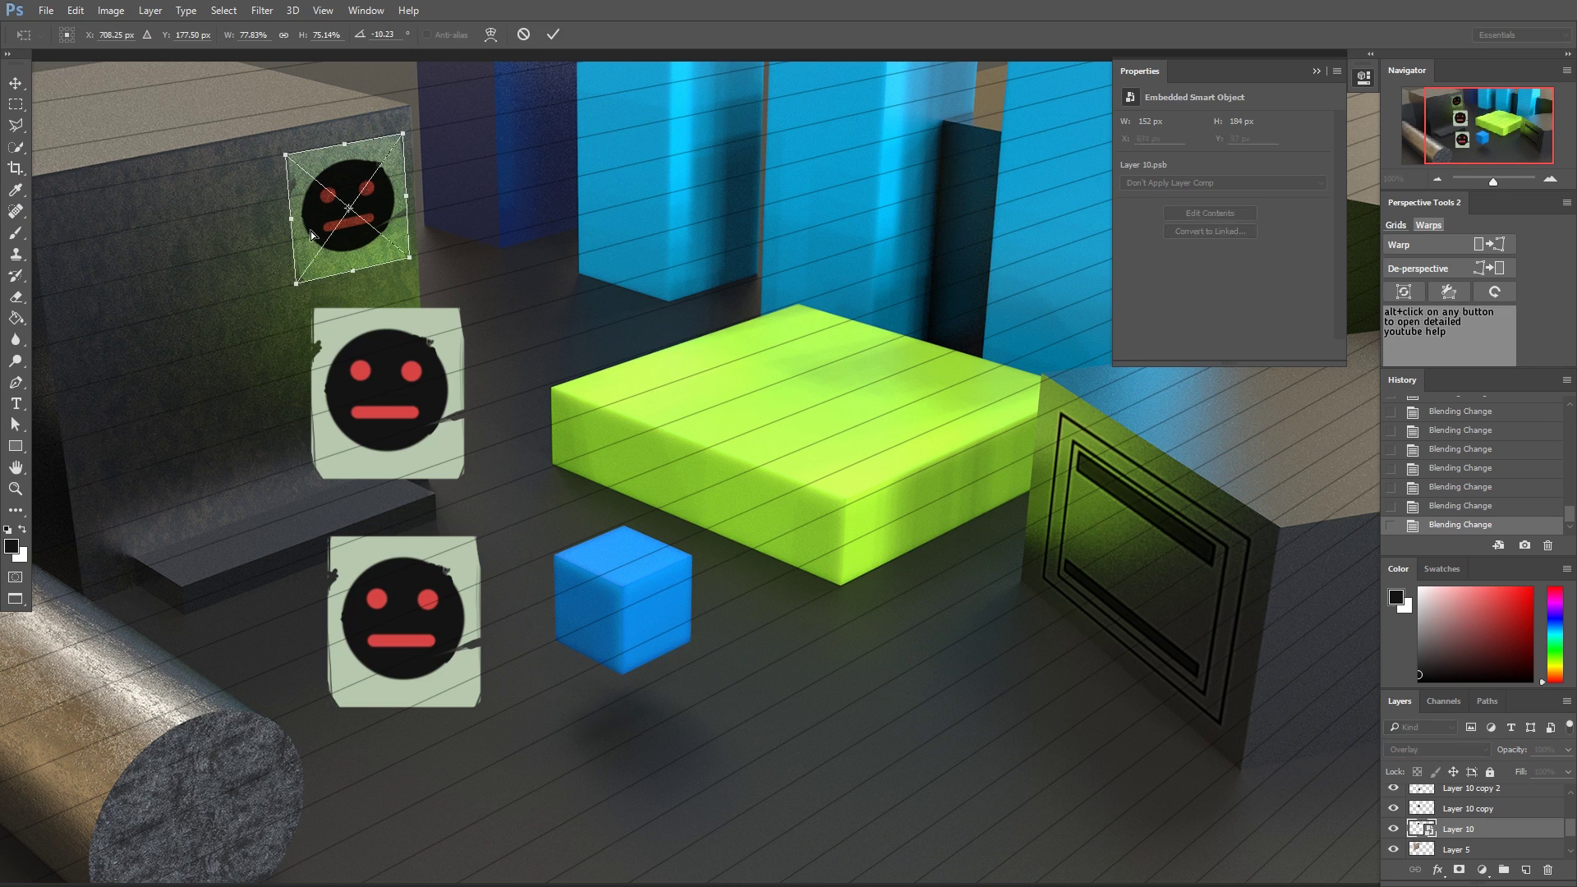
left_click_drag(352, 274, 37, 242)
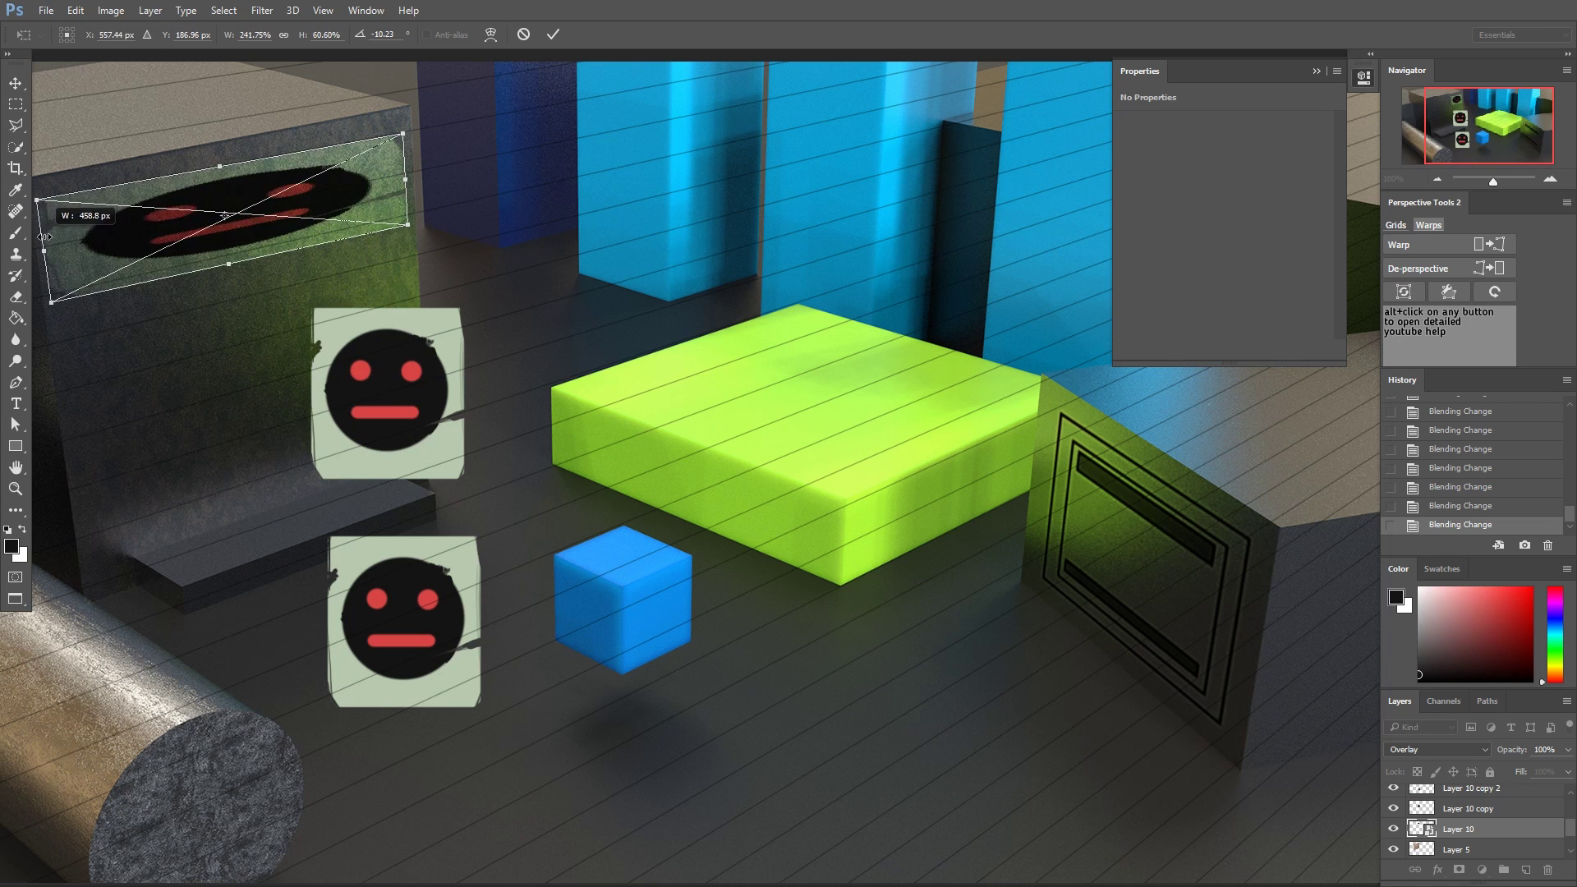
left_click_drag(406, 179, 135, 206)
left_click_drag(102, 289, 110, 552)
left_click_drag(107, 204, 123, 443)
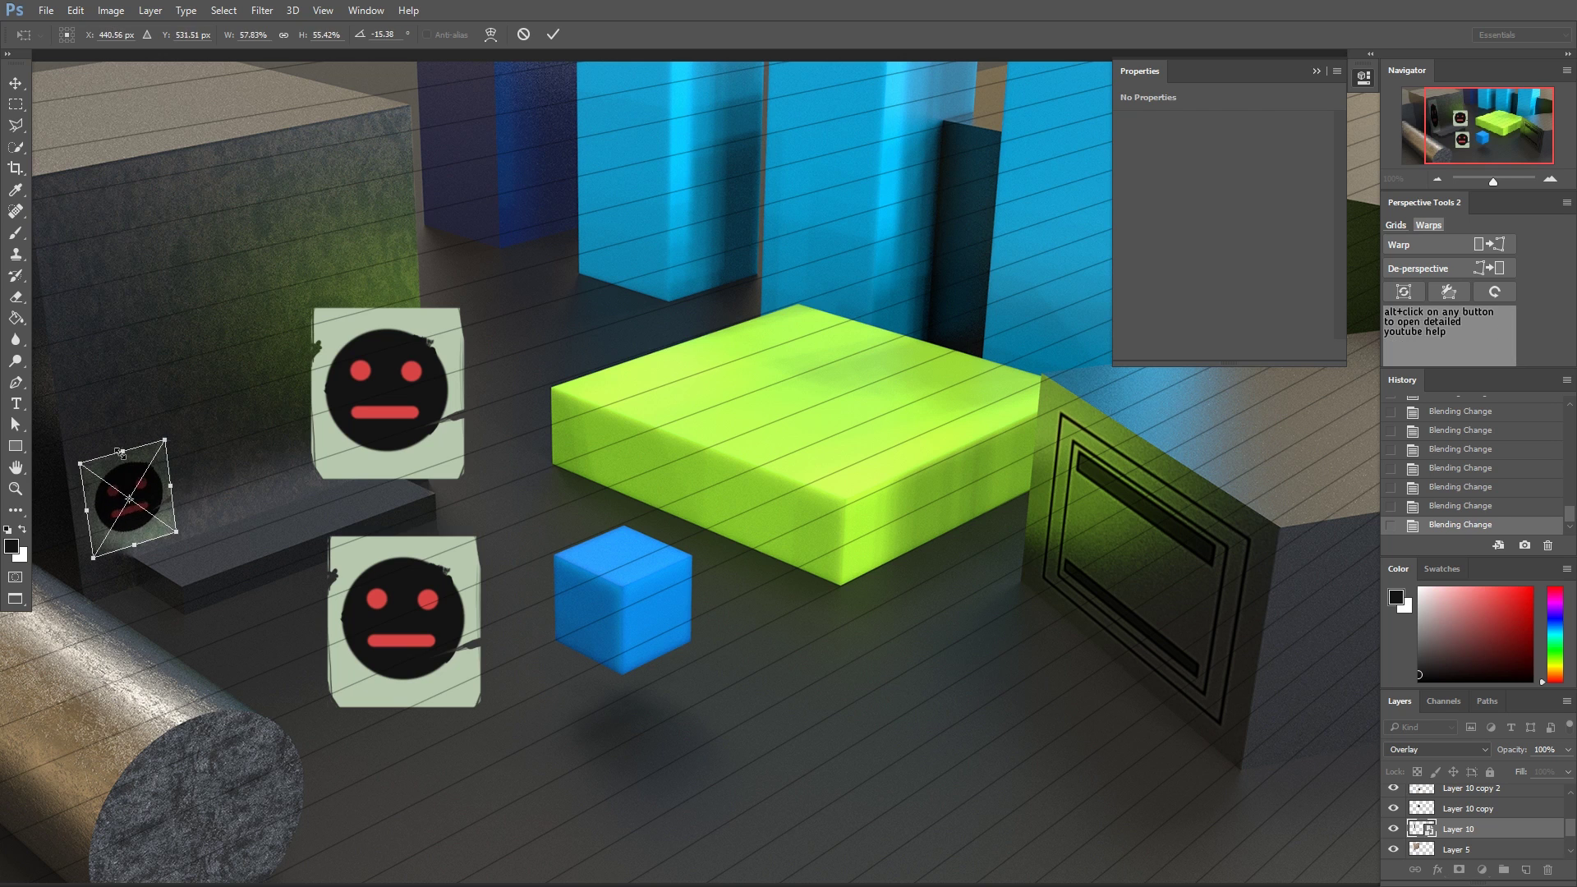
key("Return")
key("p")
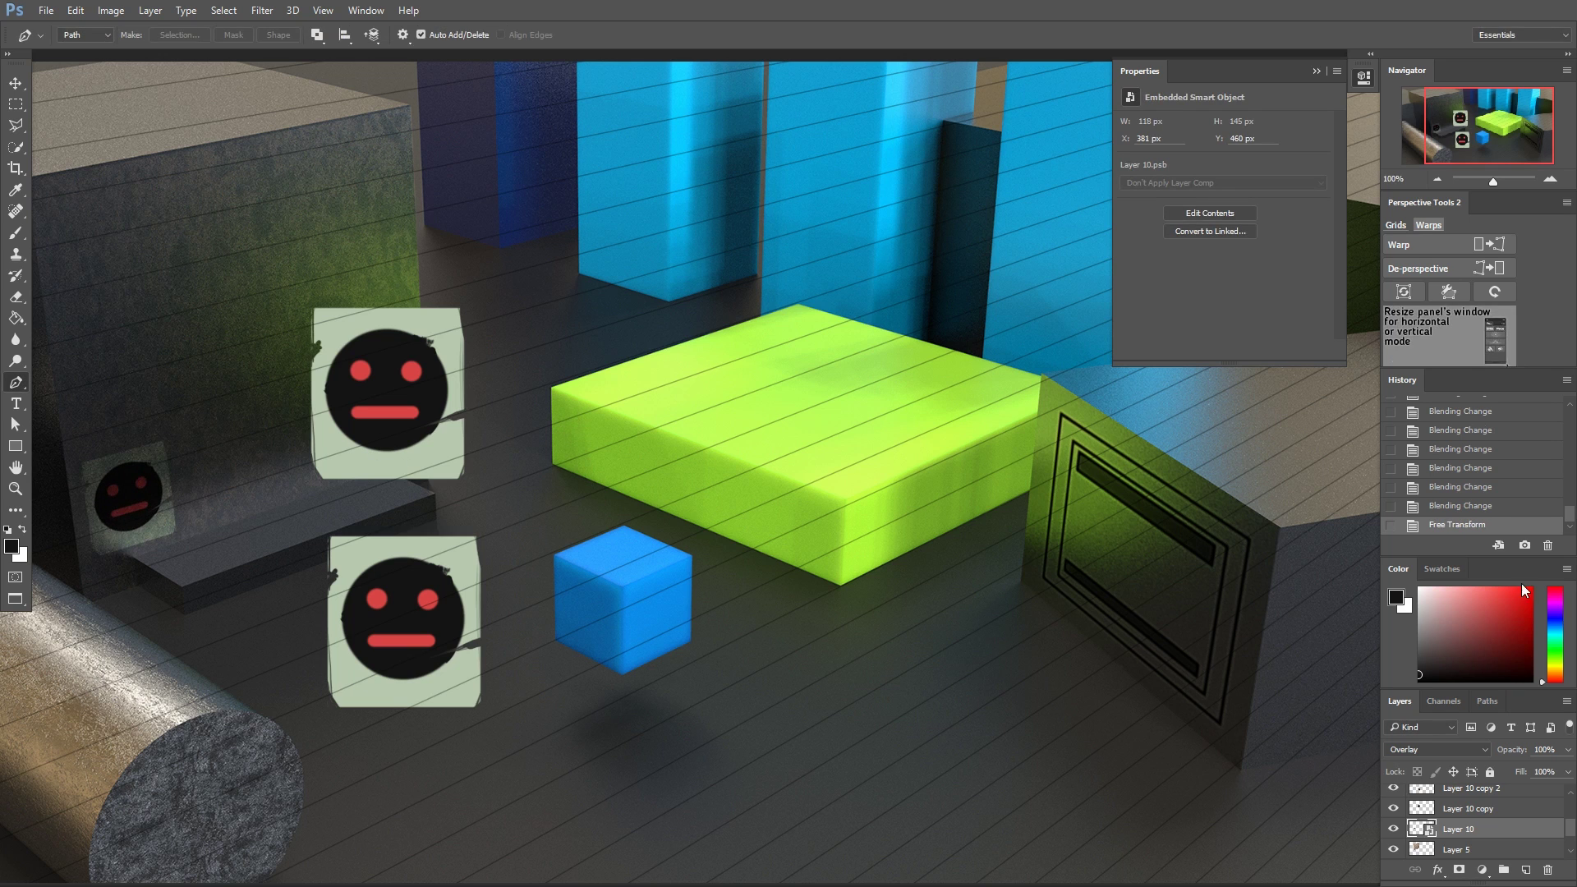
- Refit the sticker to the perspective grid with Perspective Tools 2
left_click(1451, 291)
key("Return")
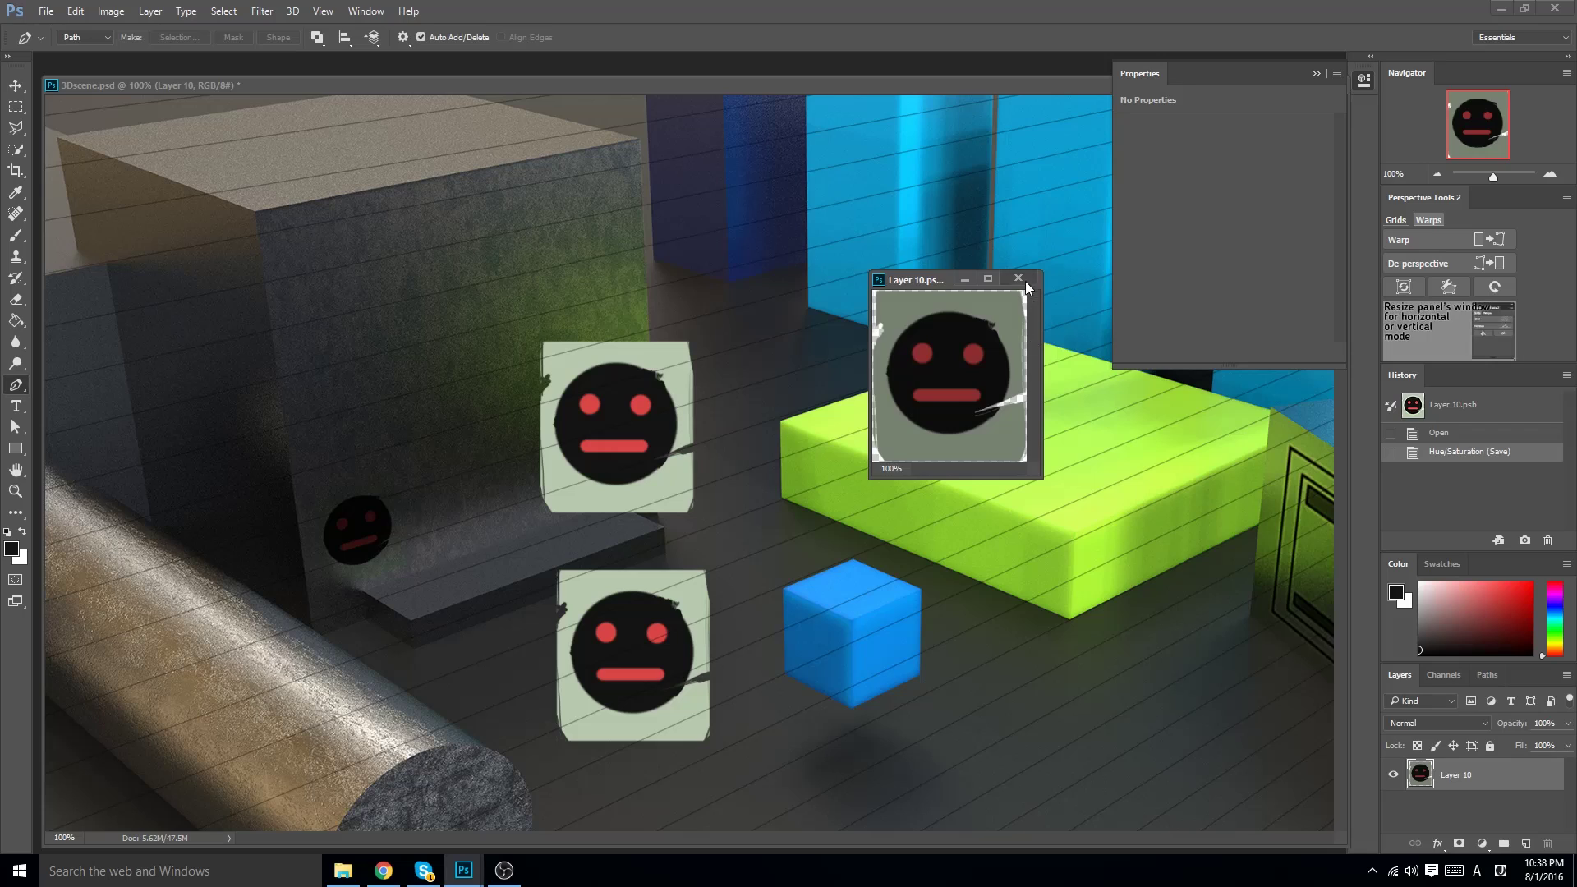
left_click(1048, 273)
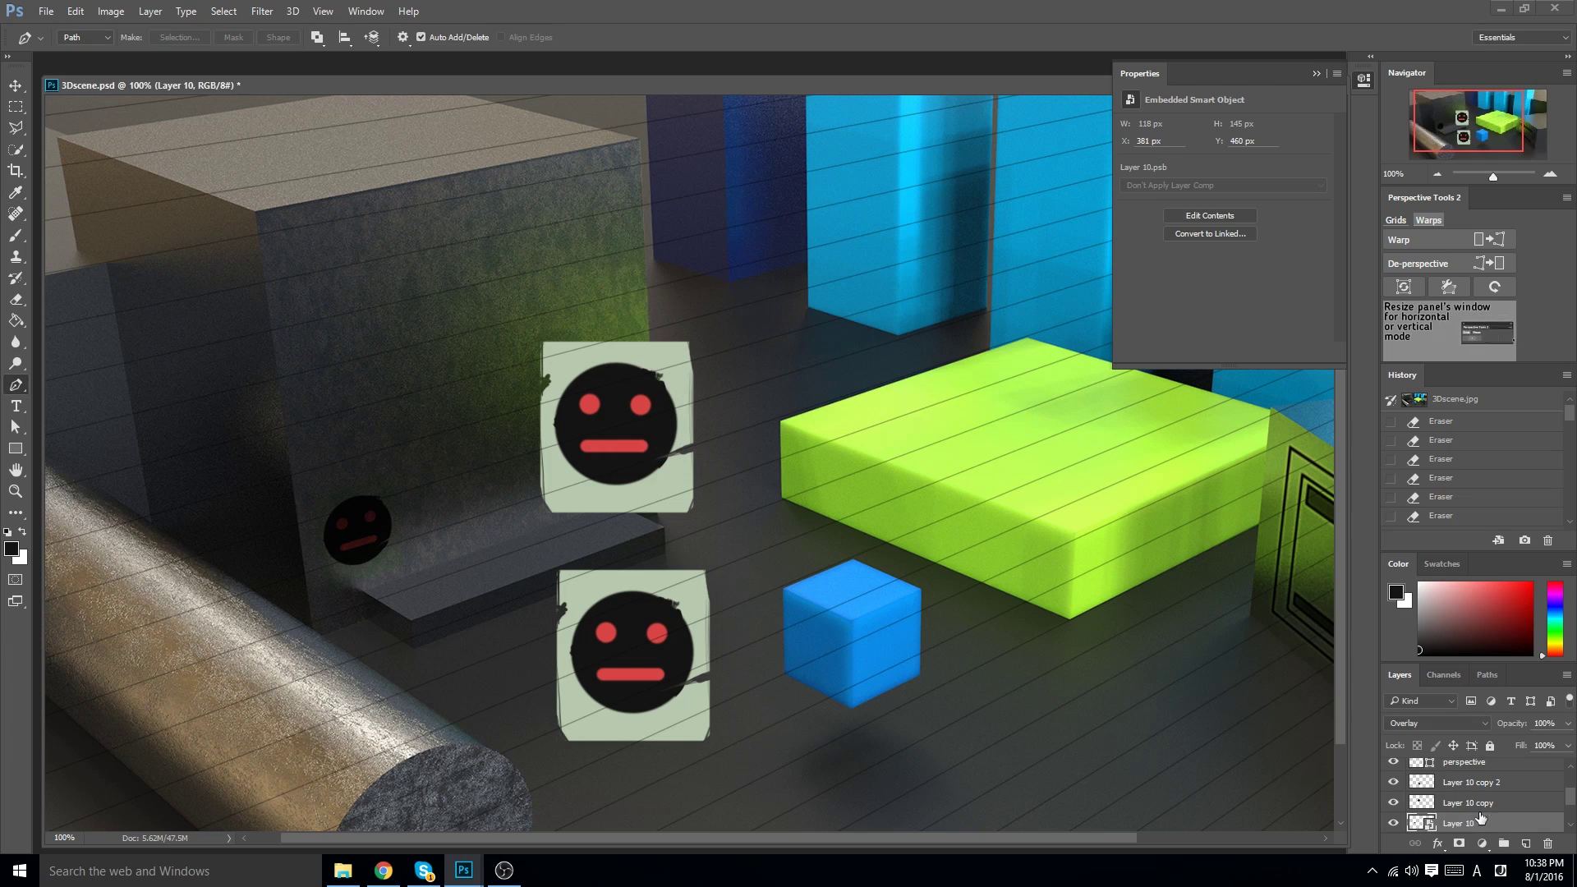
- Set Layer 10's sticker back to Normal, darken its contents with Lightness -52, then save and close
left_click(1422, 722)
left_click(1399, 408)
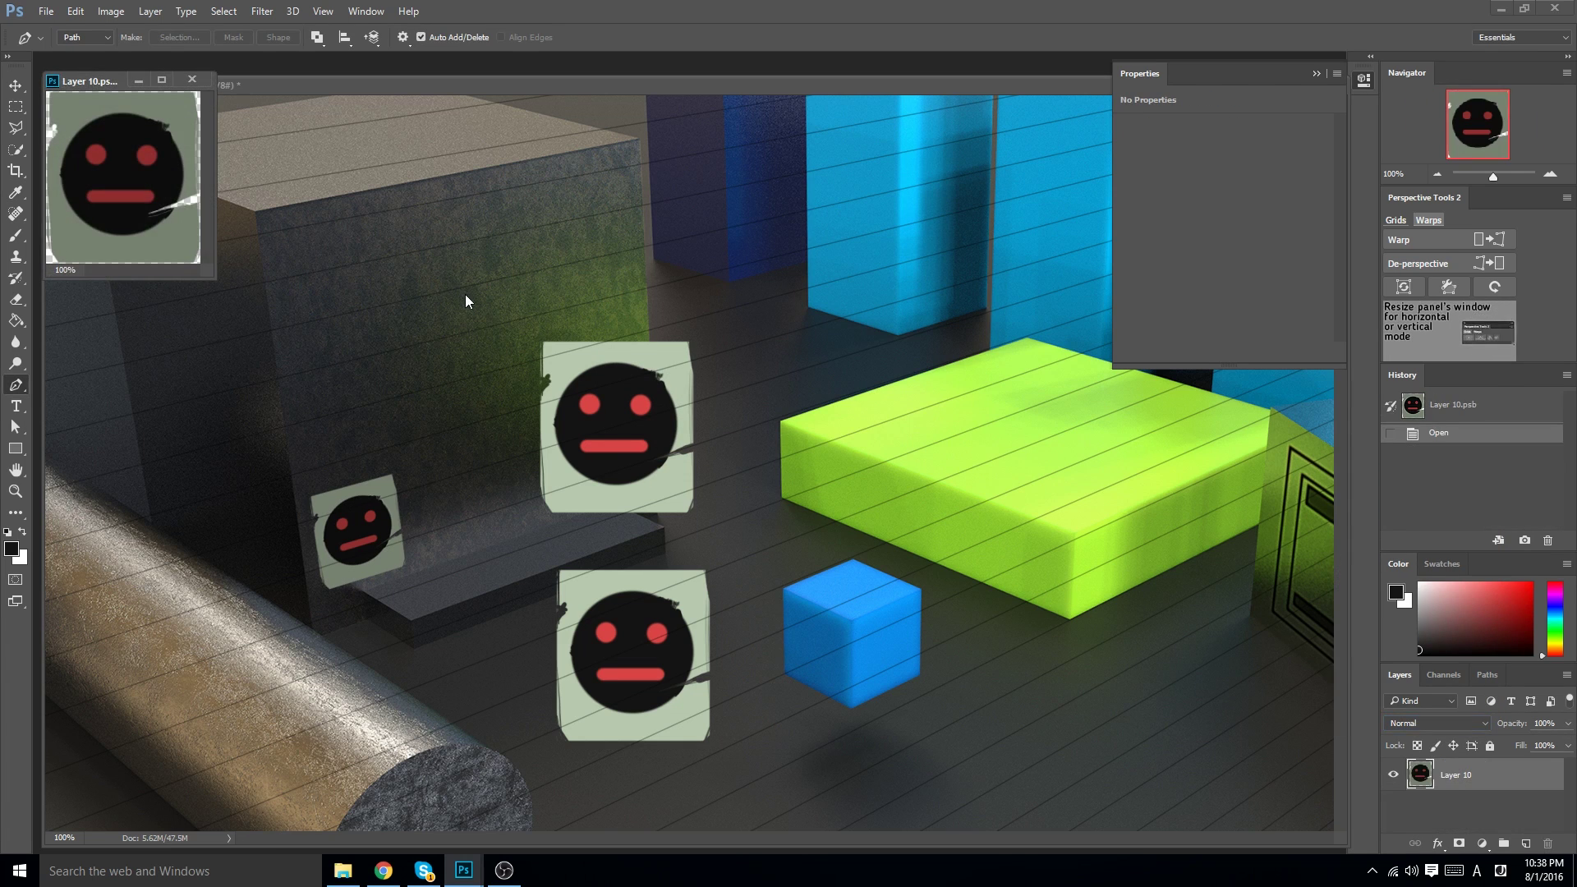
key("ctrl+u")
left_click(710, 380)
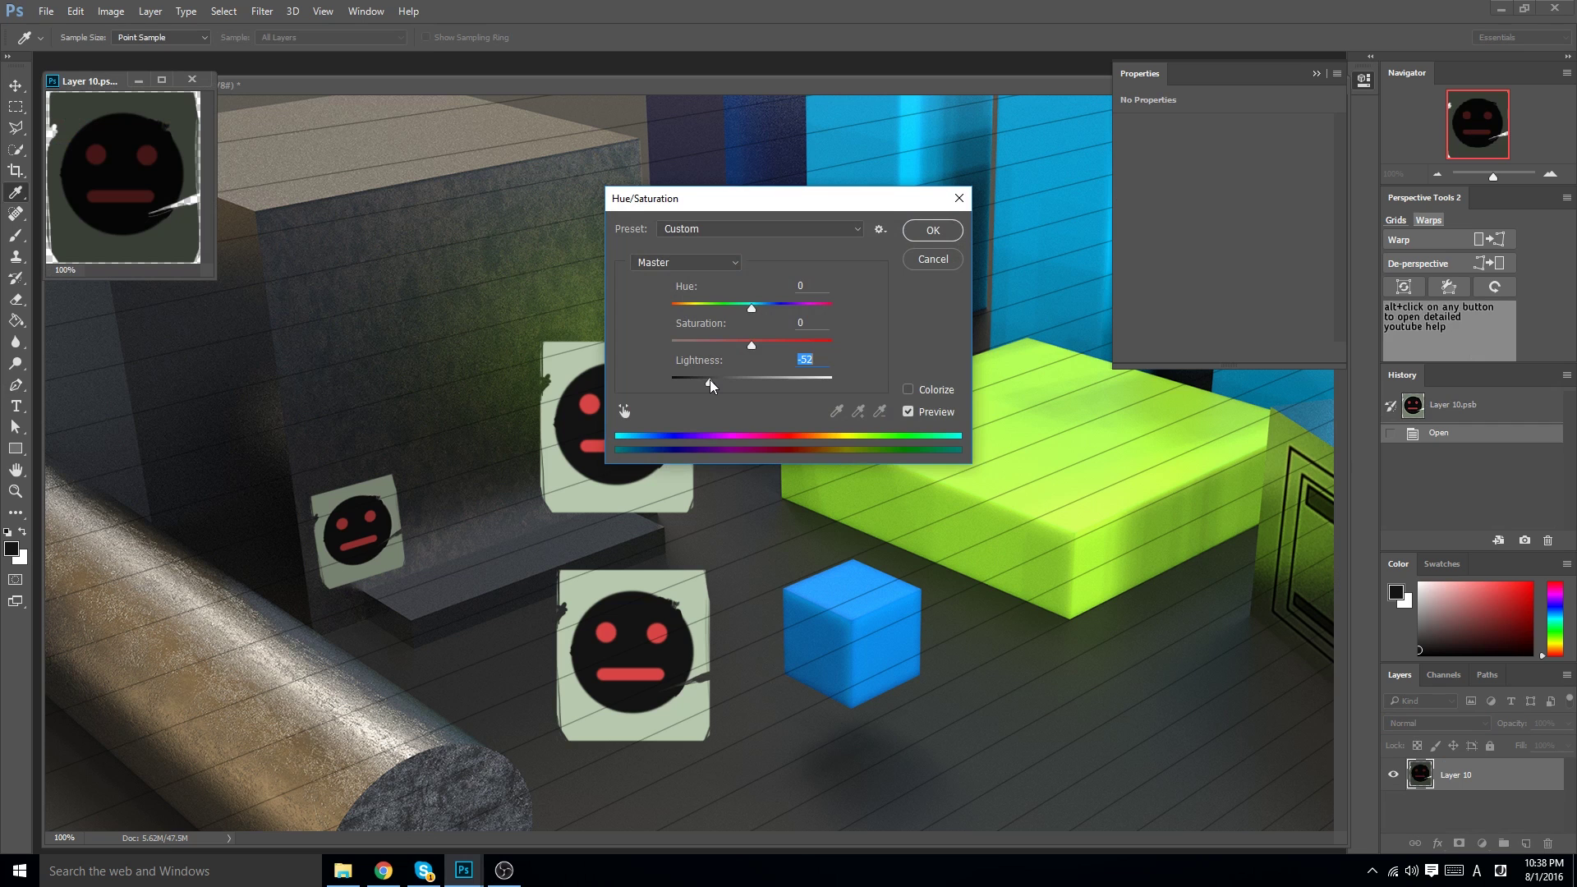
left_click(933, 230)
key("p")
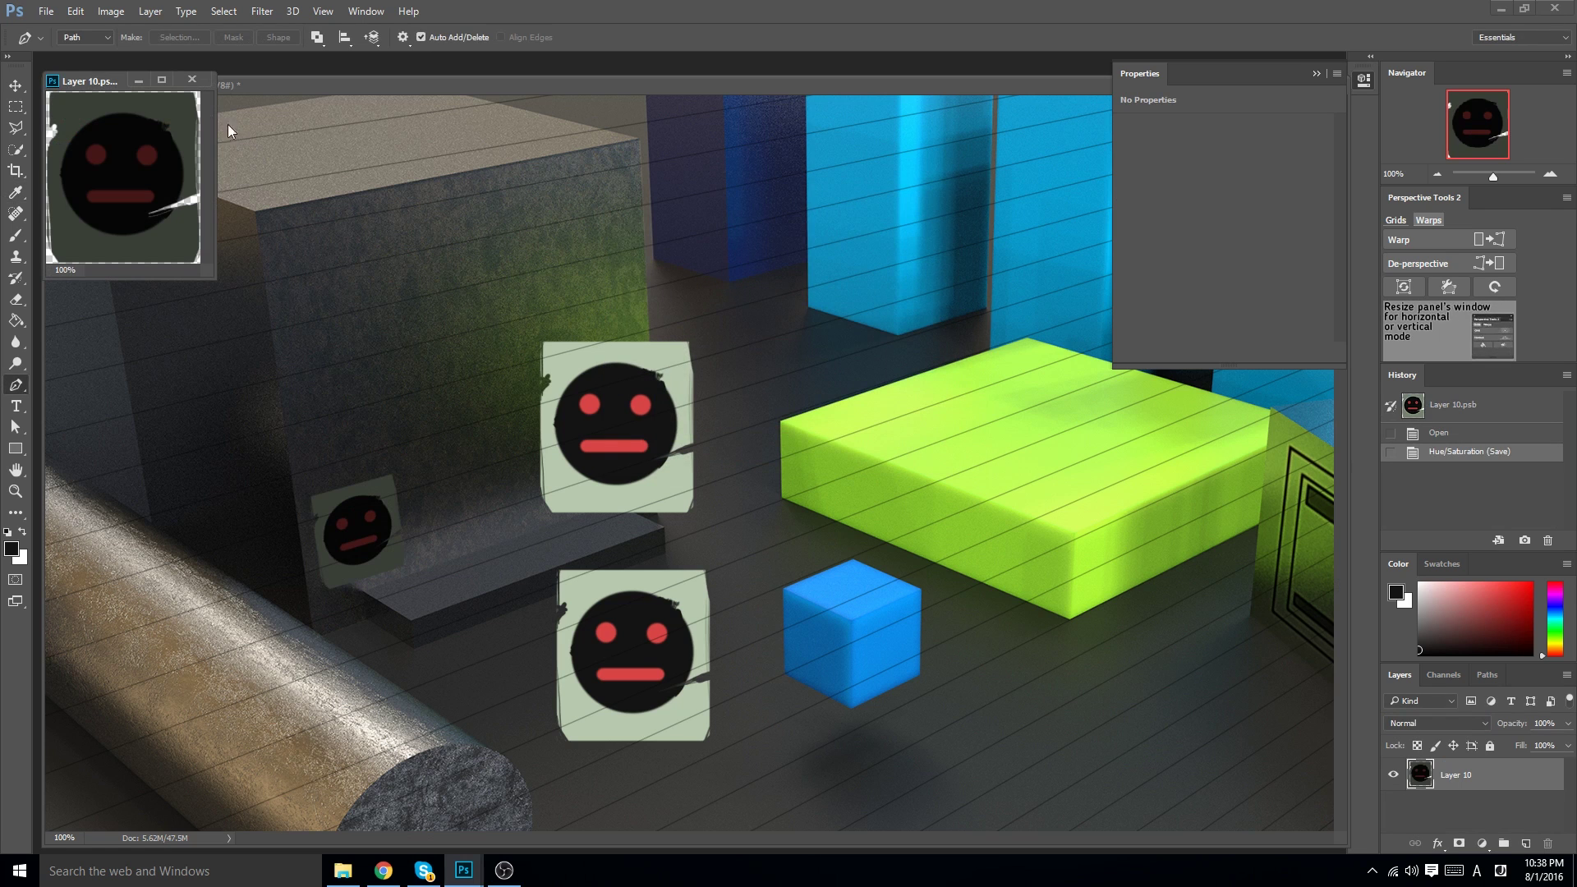
left_click(191, 79)
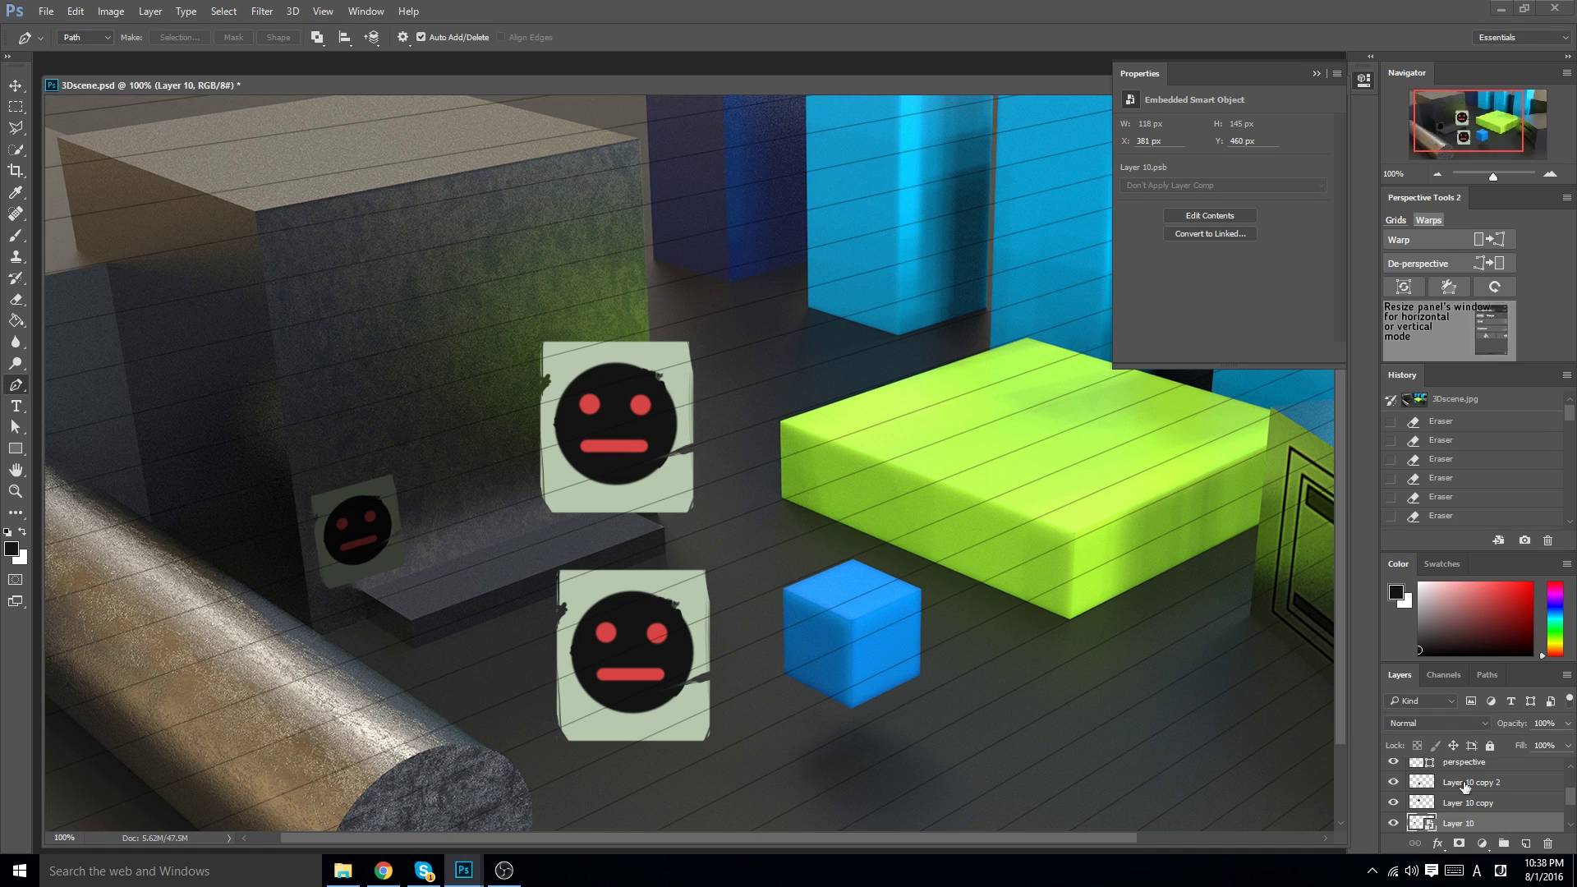
- Try Multiply on Layer 10, revert to Normal blending, and lower its opacity to about 73%
left_click(1452, 722)
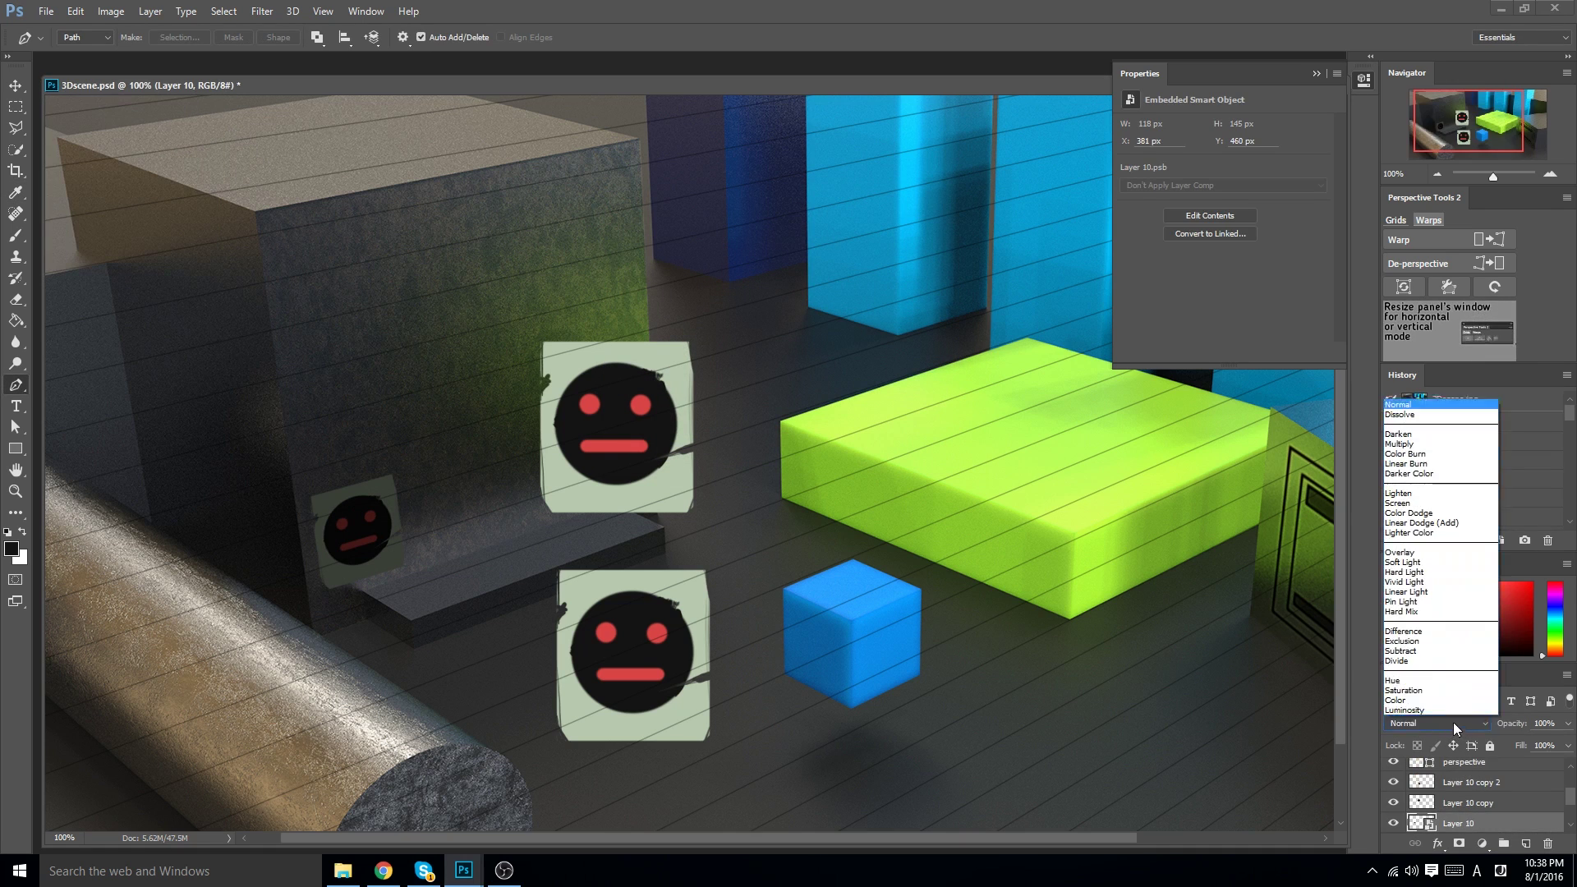
left_click(1411, 446)
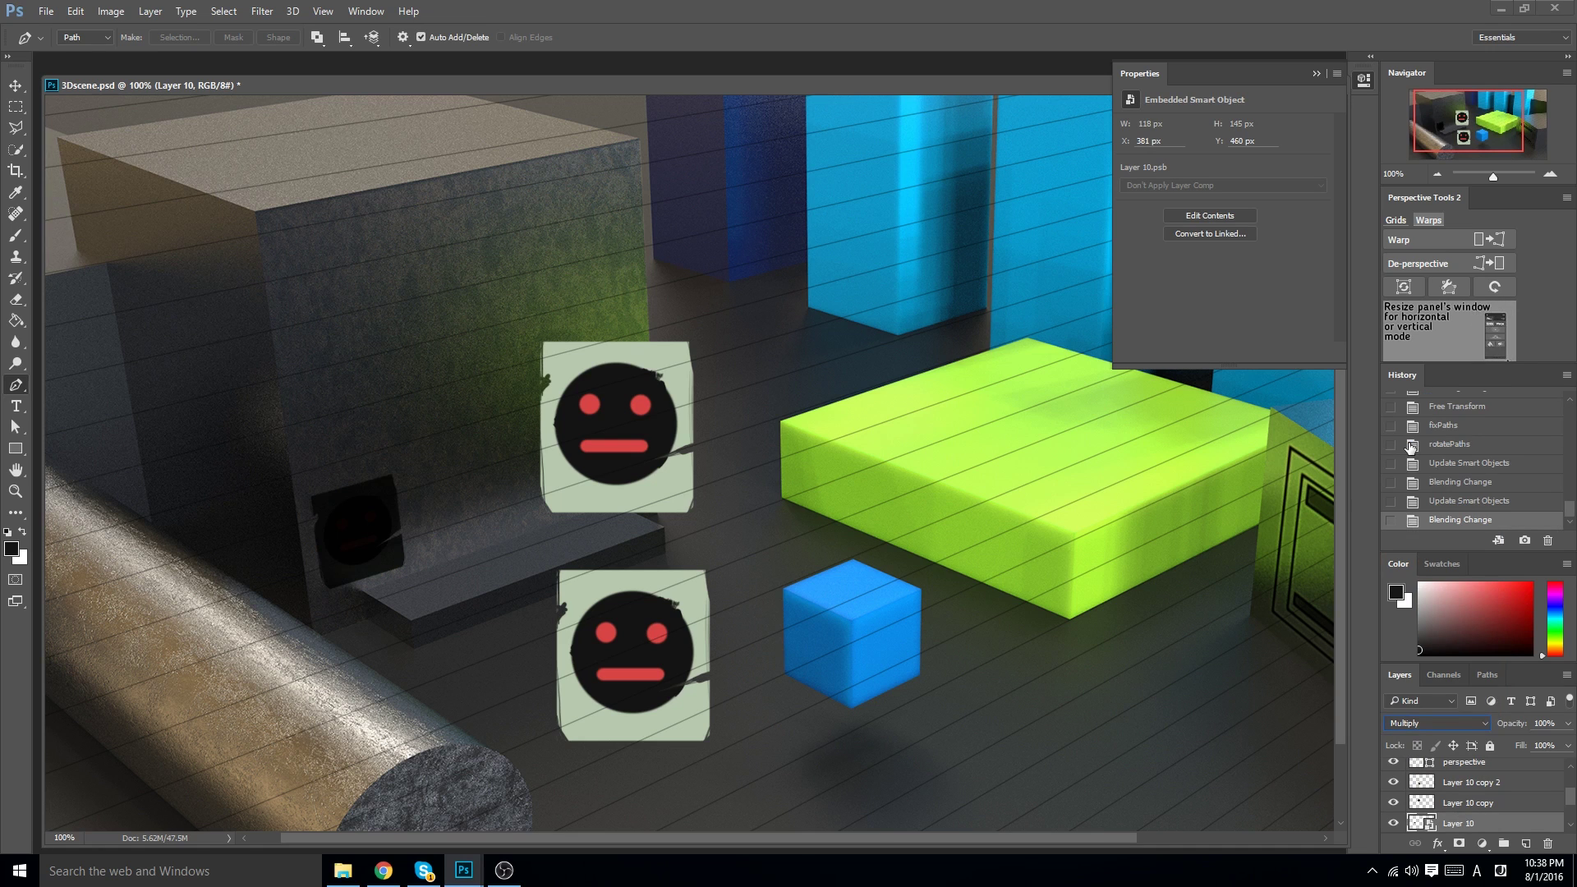
mouse_move(1568, 728)
left_mouse_down()
mouse_move(1524, 743)
mouse_move(1542, 736)
left_mouse_up()
left_click(1440, 724)
left_click(1408, 405)
left_click(1569, 723)
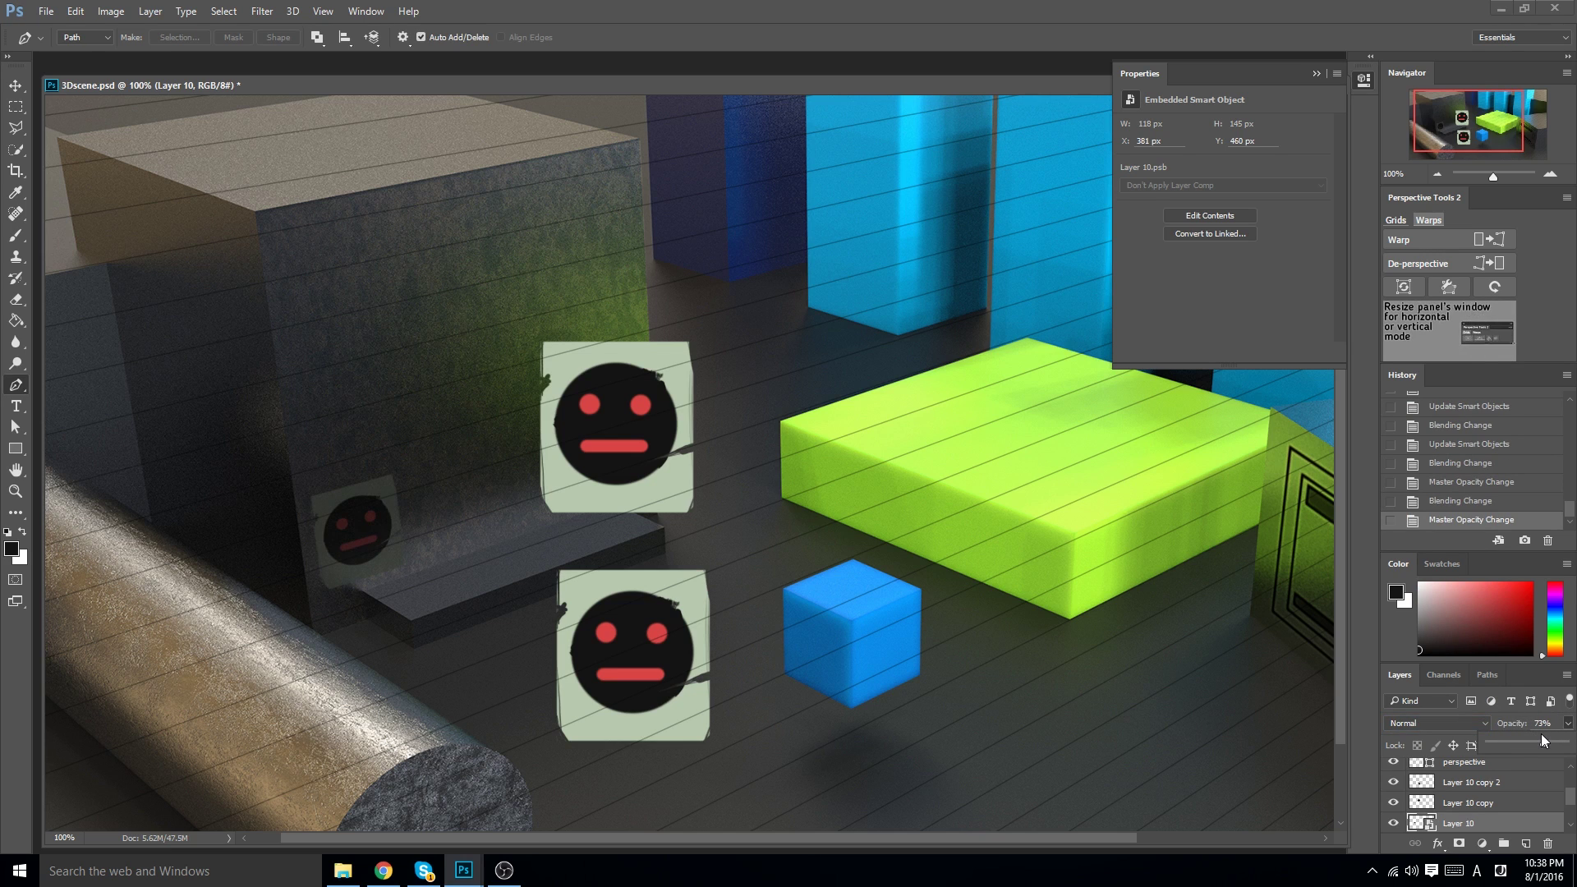
left_click(1468, 802)
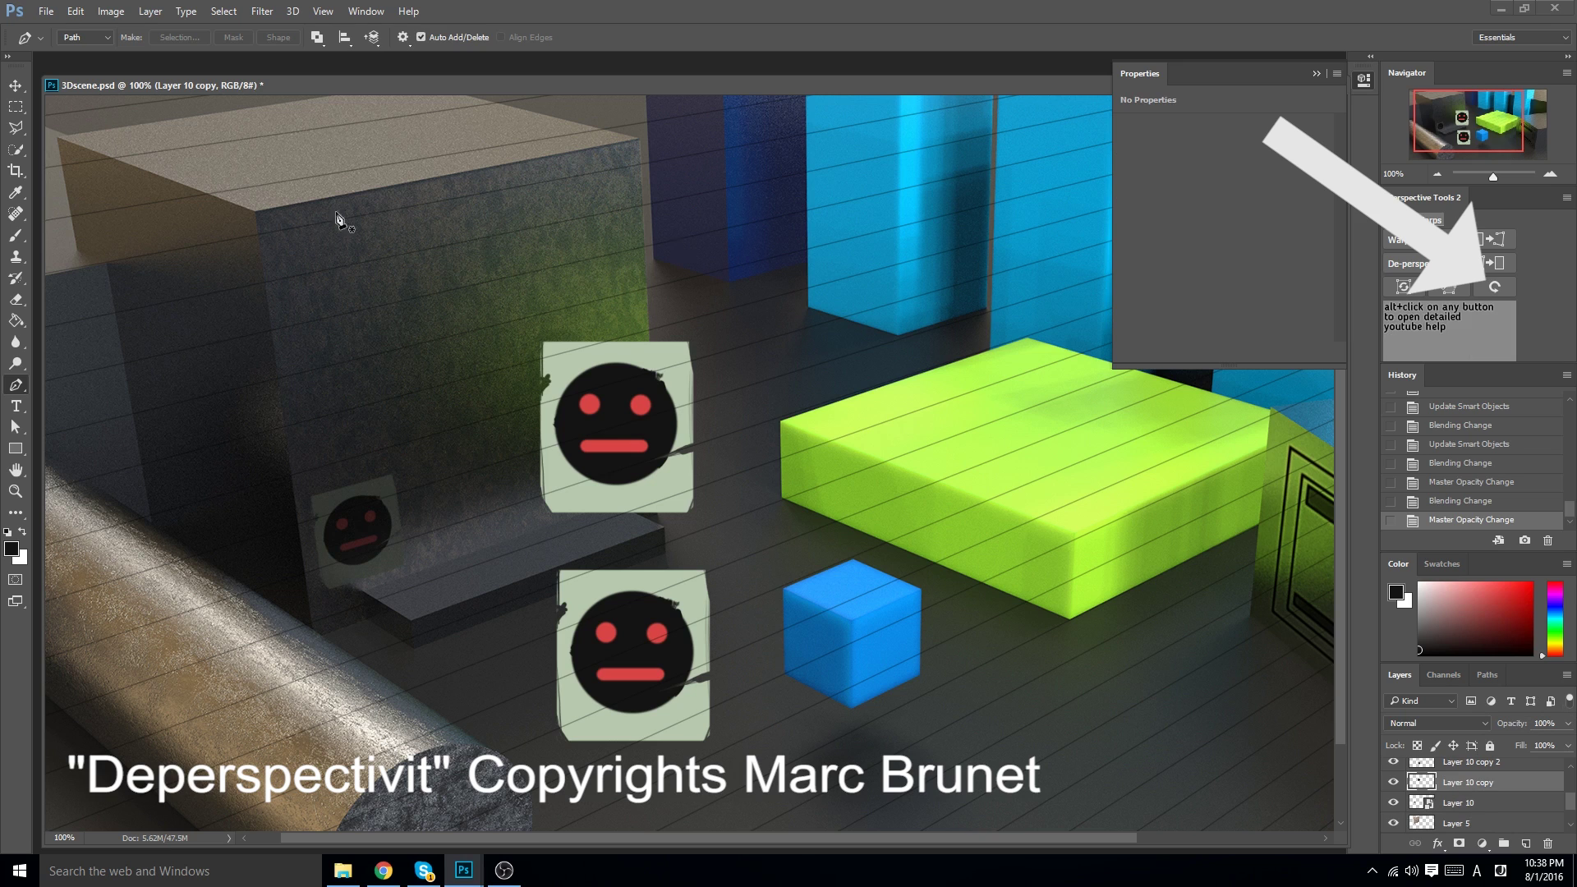
- Outline the grey block's front face with a four-point path and warp Layer 10 copy's sticker onto it
left_click(482, 194)
left_click(620, 169)
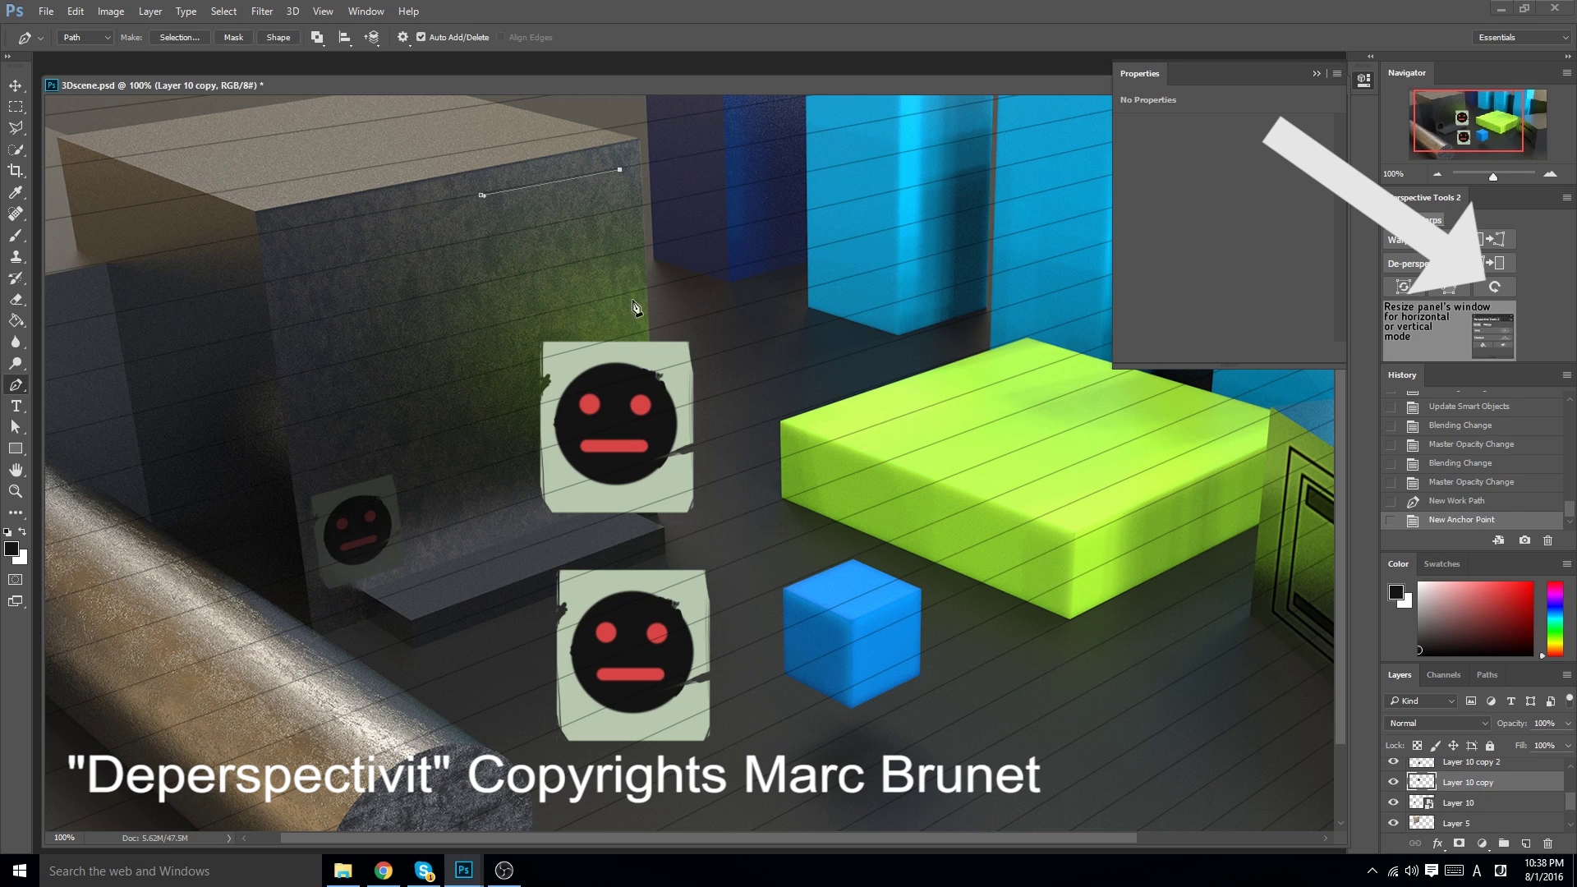
left_click(626, 293)
left_click(492, 326)
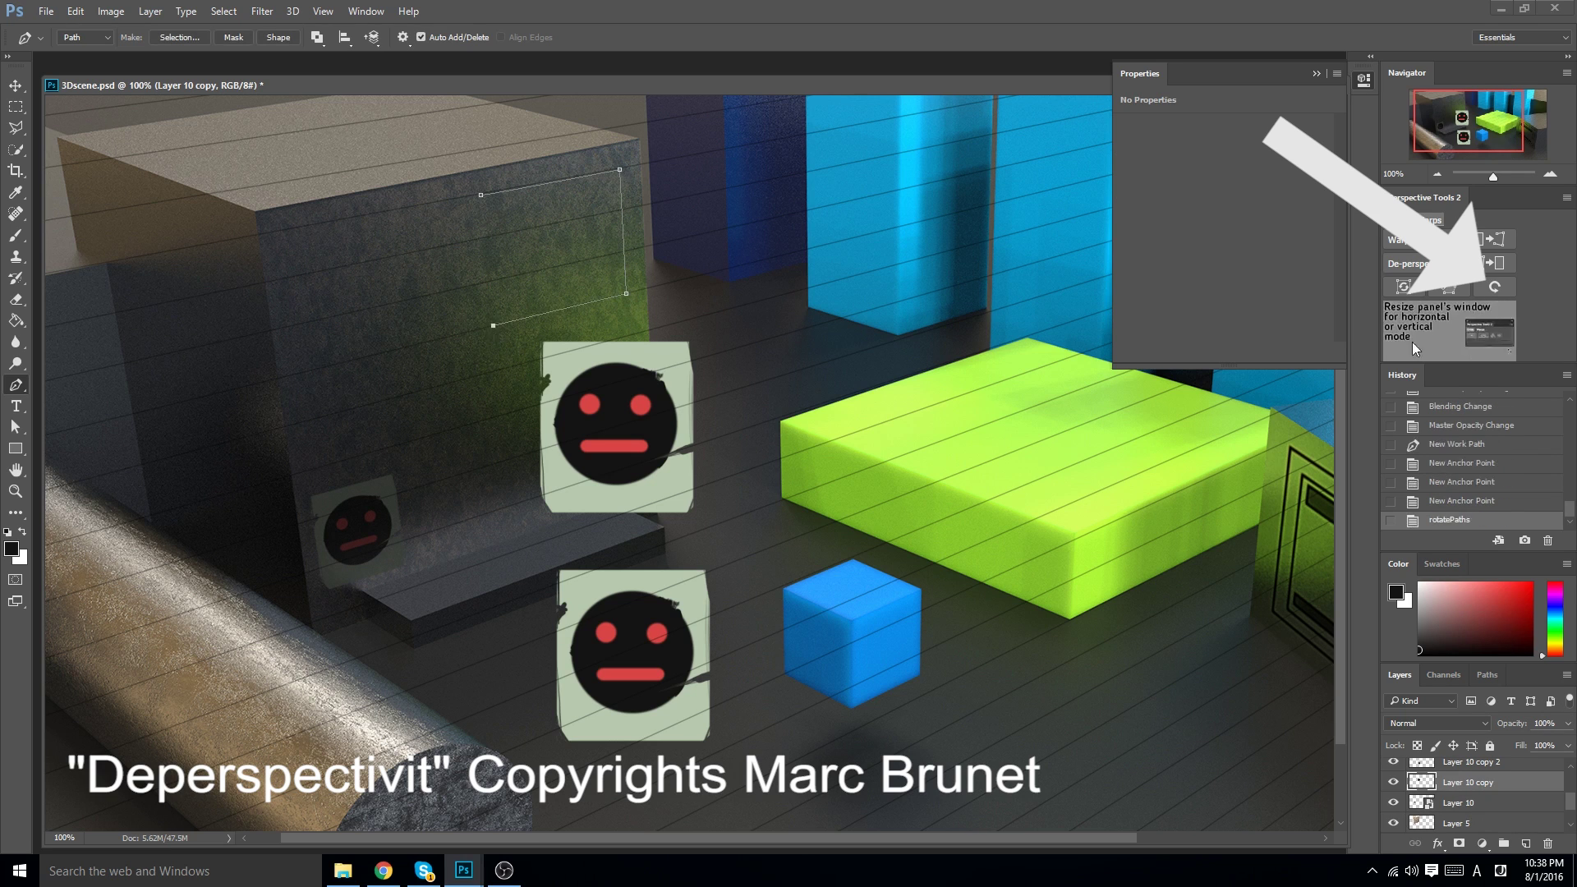
left_click(1401, 286)
left_click(1401, 286)
left_click(1401, 286)
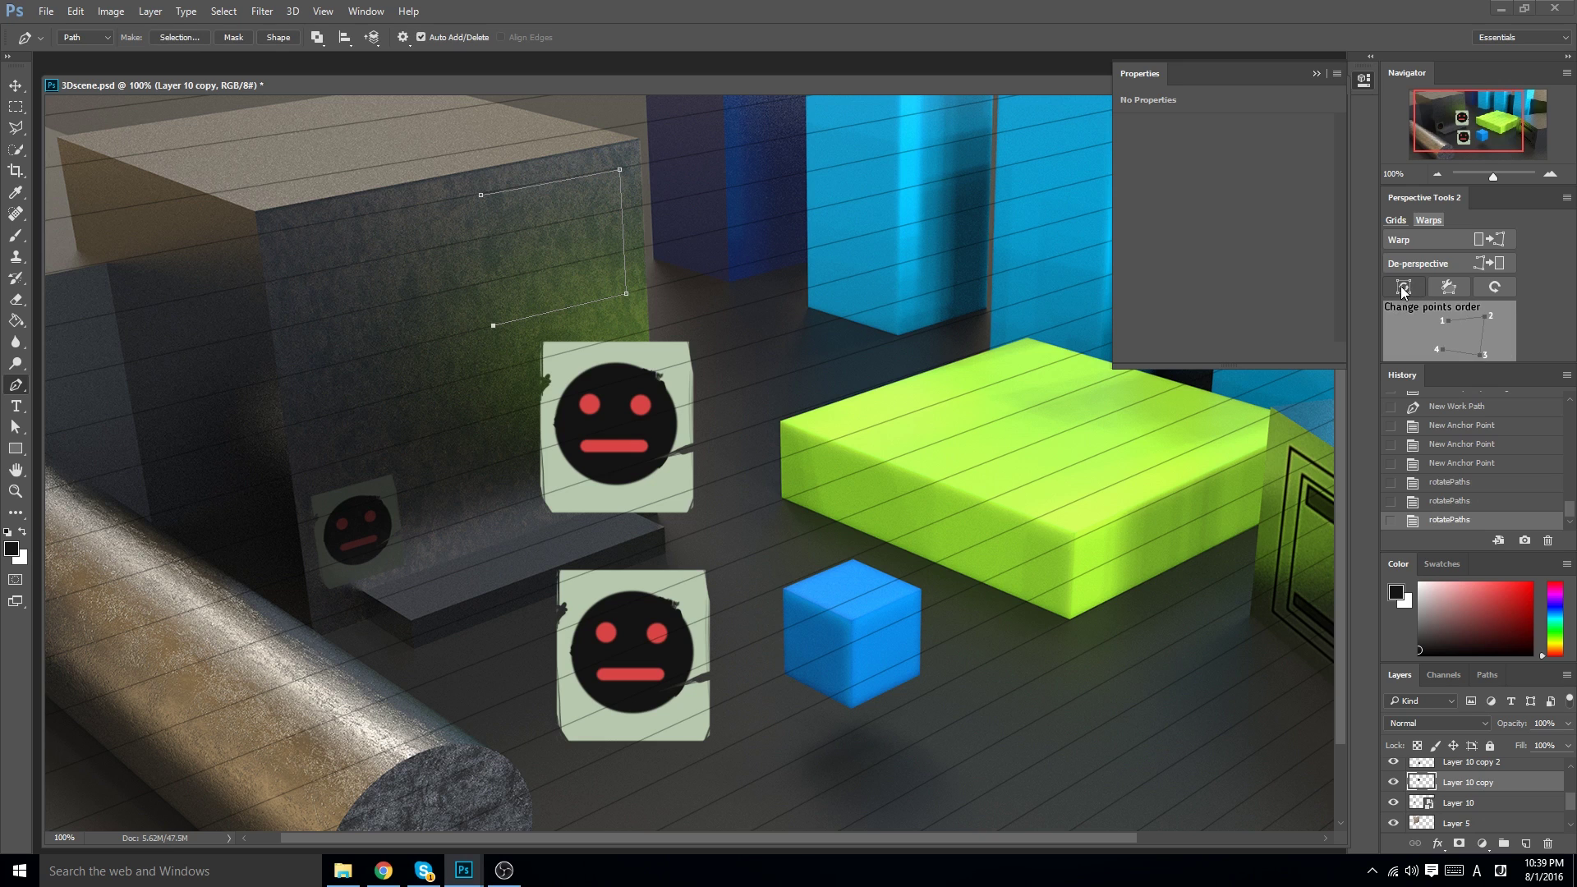
left_click(1414, 243)
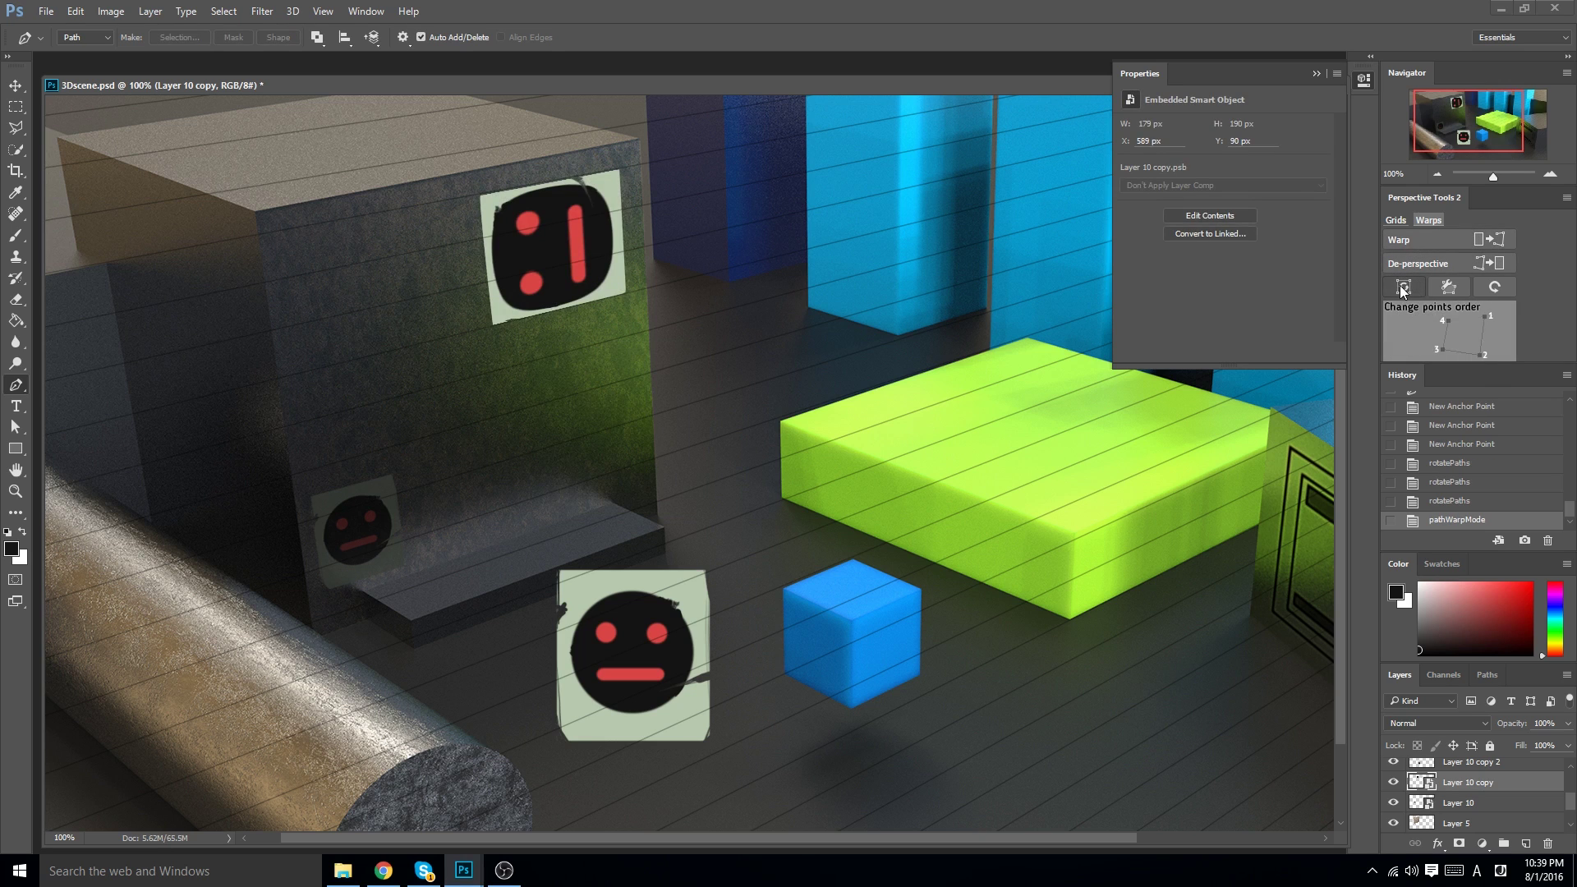
- Dismiss the no-paths alert after retrying point reordering, then switch to rectangular selection
left_click(1401, 286)
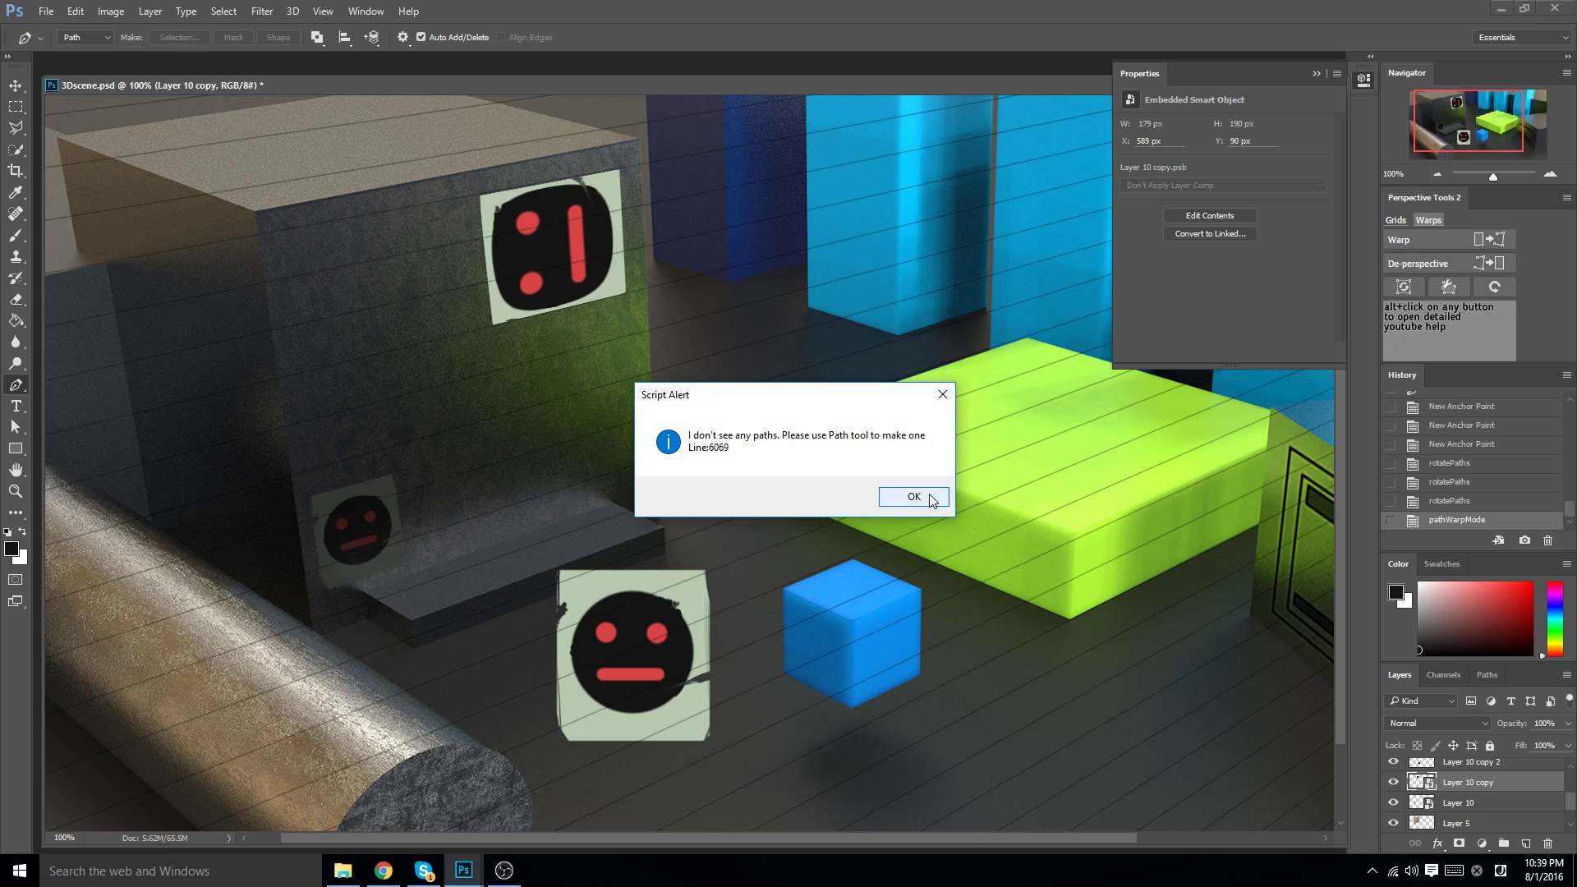
left_click(931, 498)
left_click(573, 254)
left_click(15, 106)
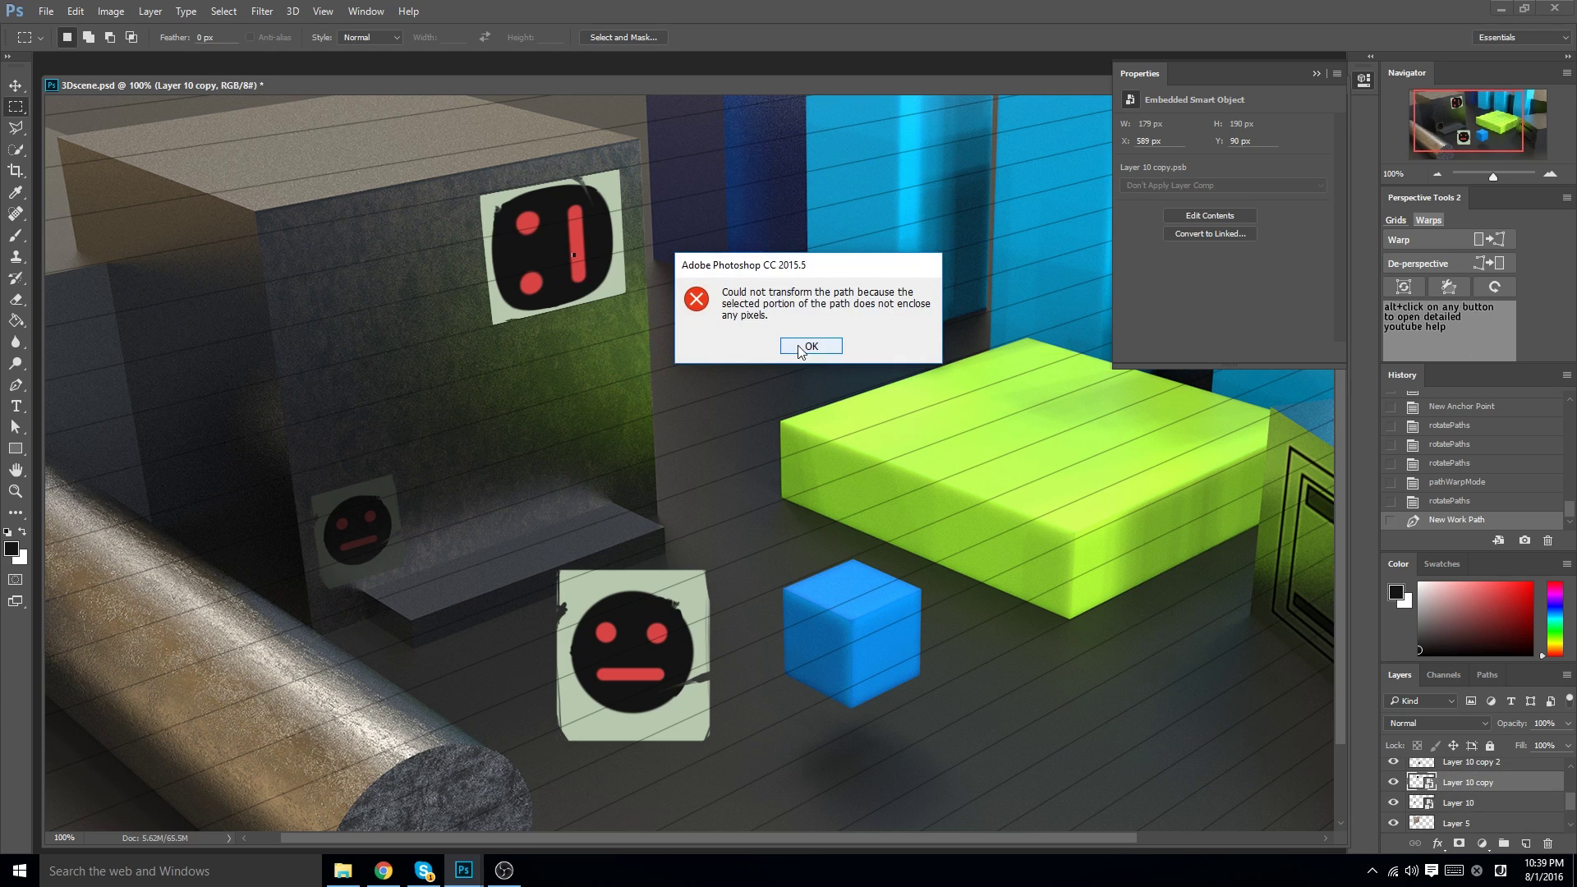
- Dismiss the path transform error, select the sticker layer, and discard a stray path point
left_click(803, 352)
left_click(1445, 763)
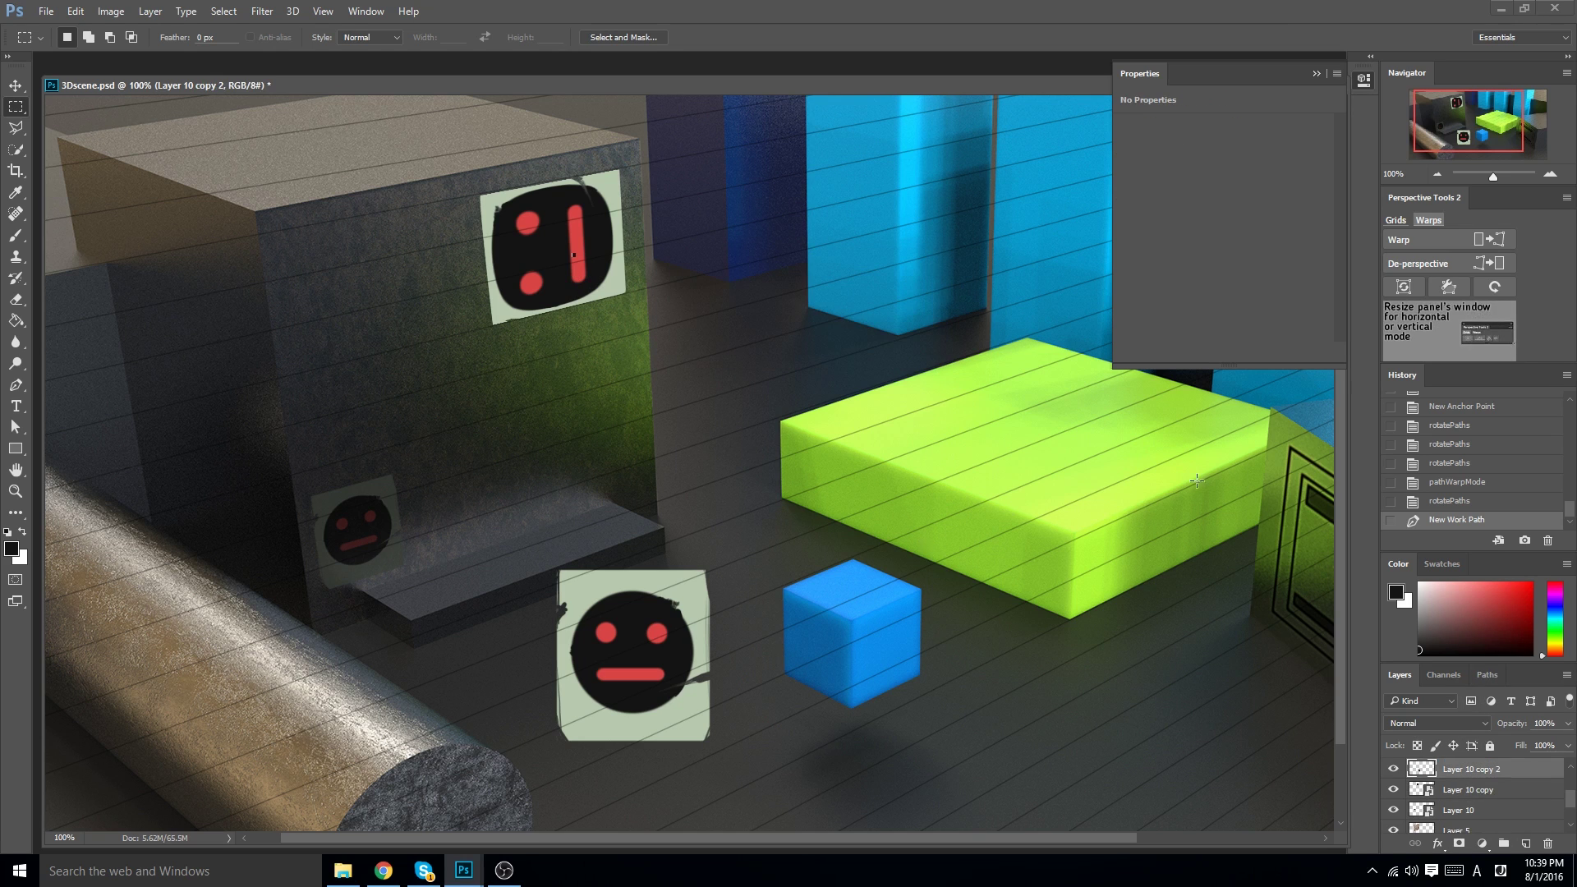
key("p")
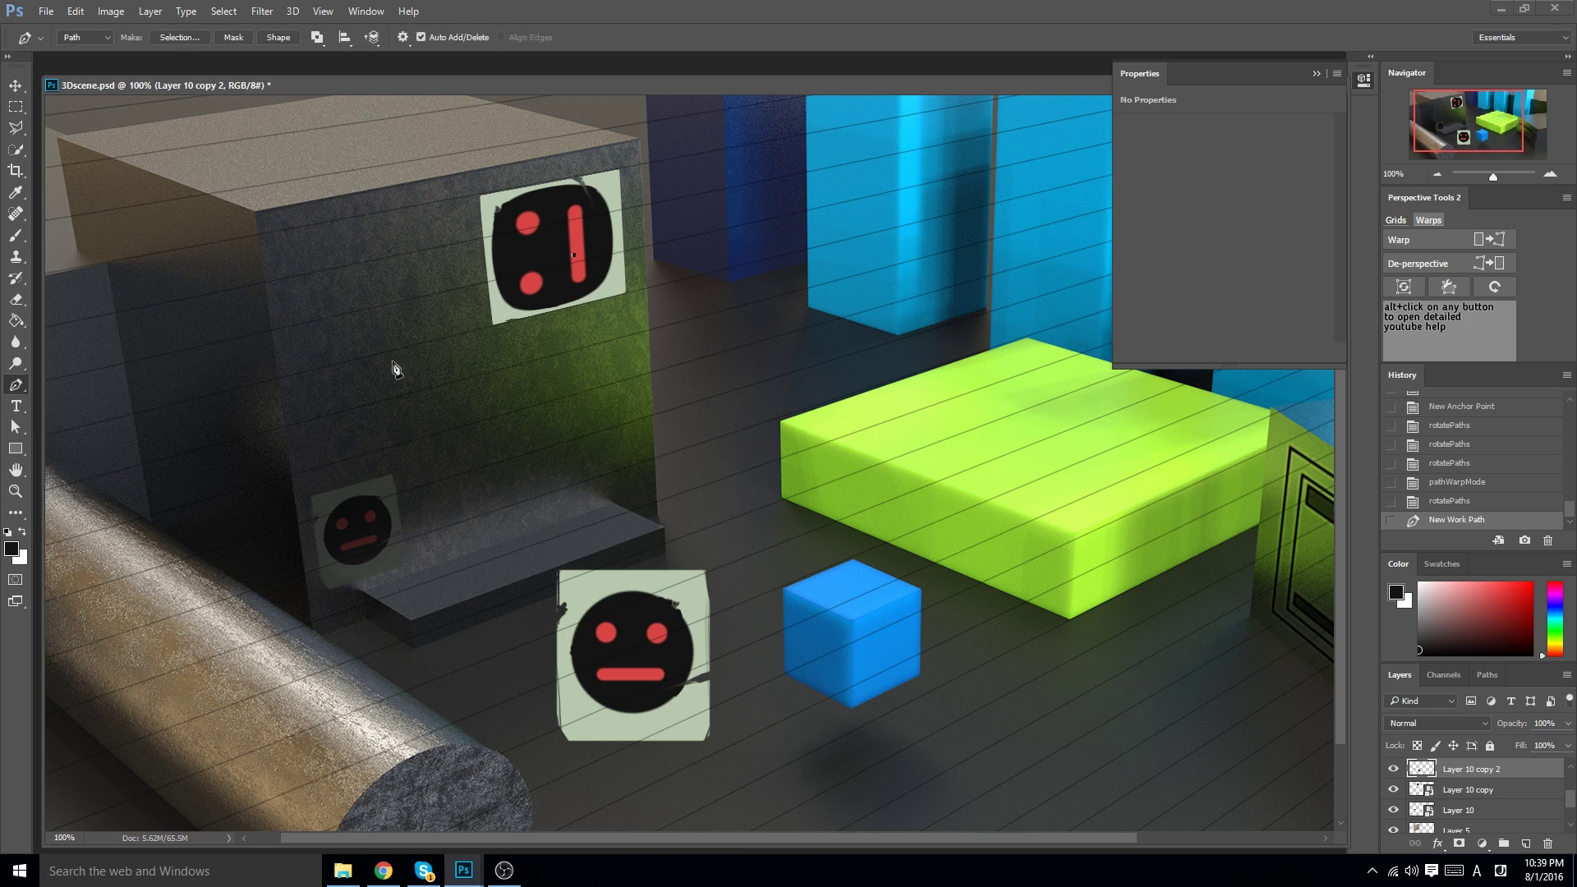
left_click(846, 433)
key("Escape")
- Outline the green slab's top with four corners and warp the face sticker across it
left_click(852, 432)
left_click(1052, 361)
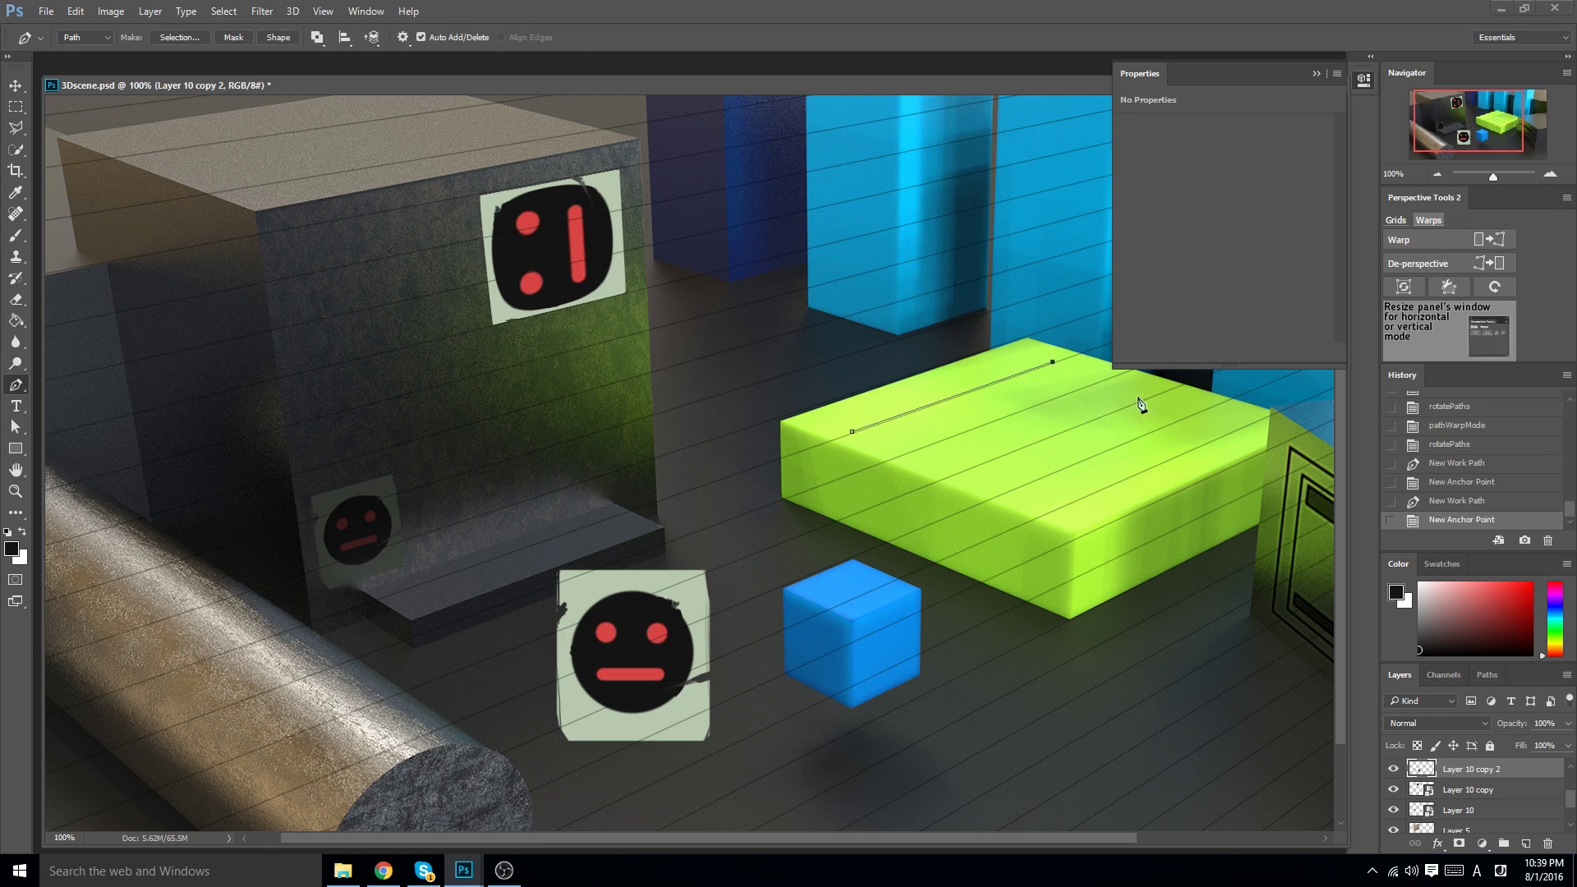
left_click(1257, 422)
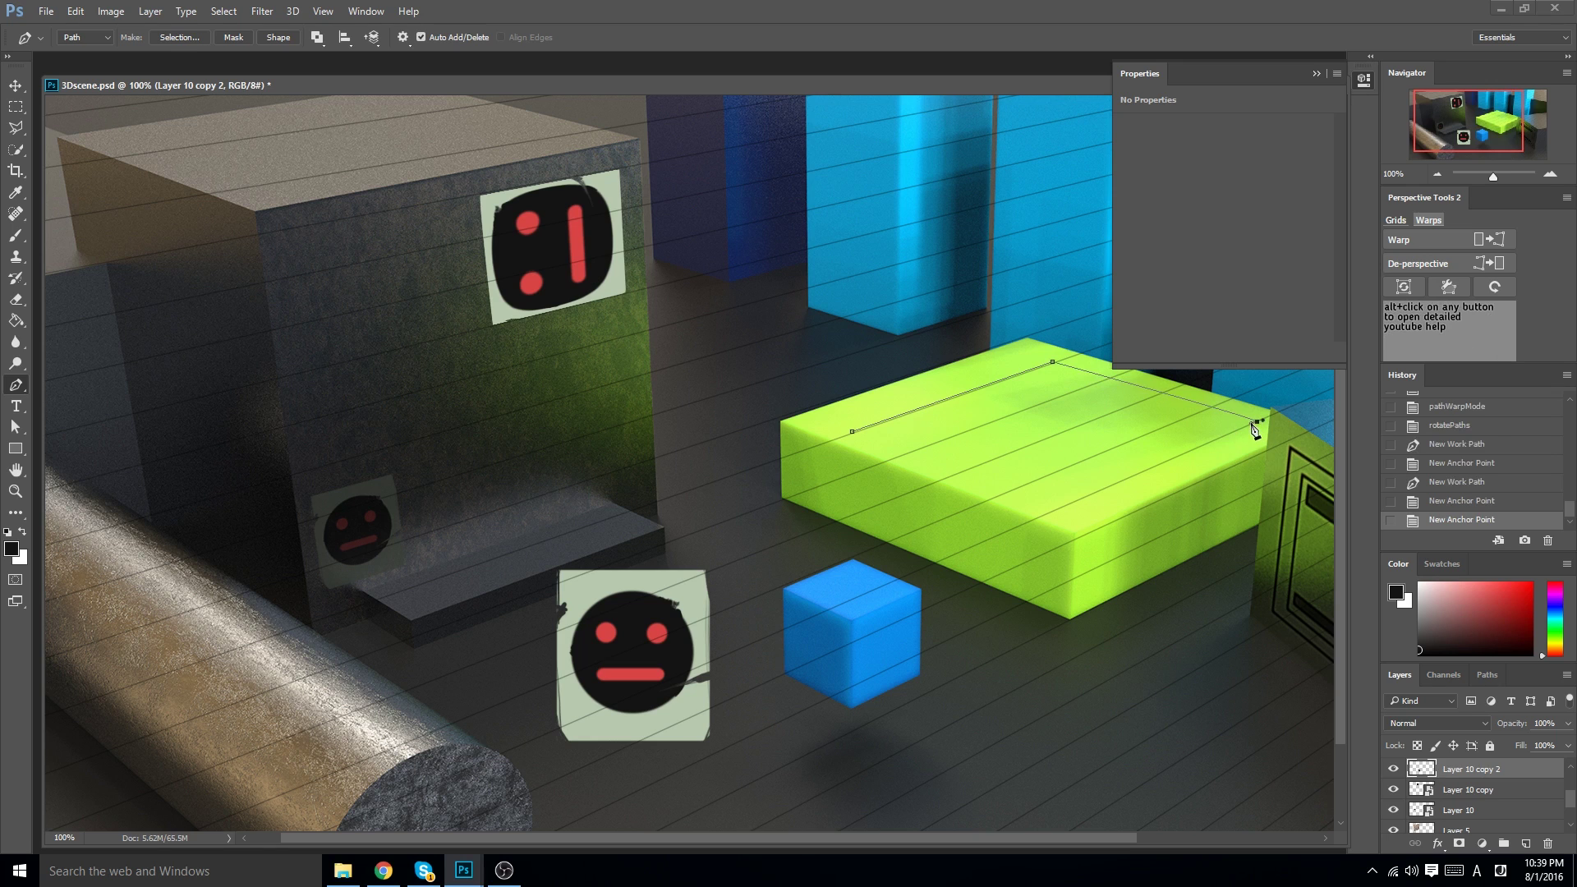
left_click(1061, 361)
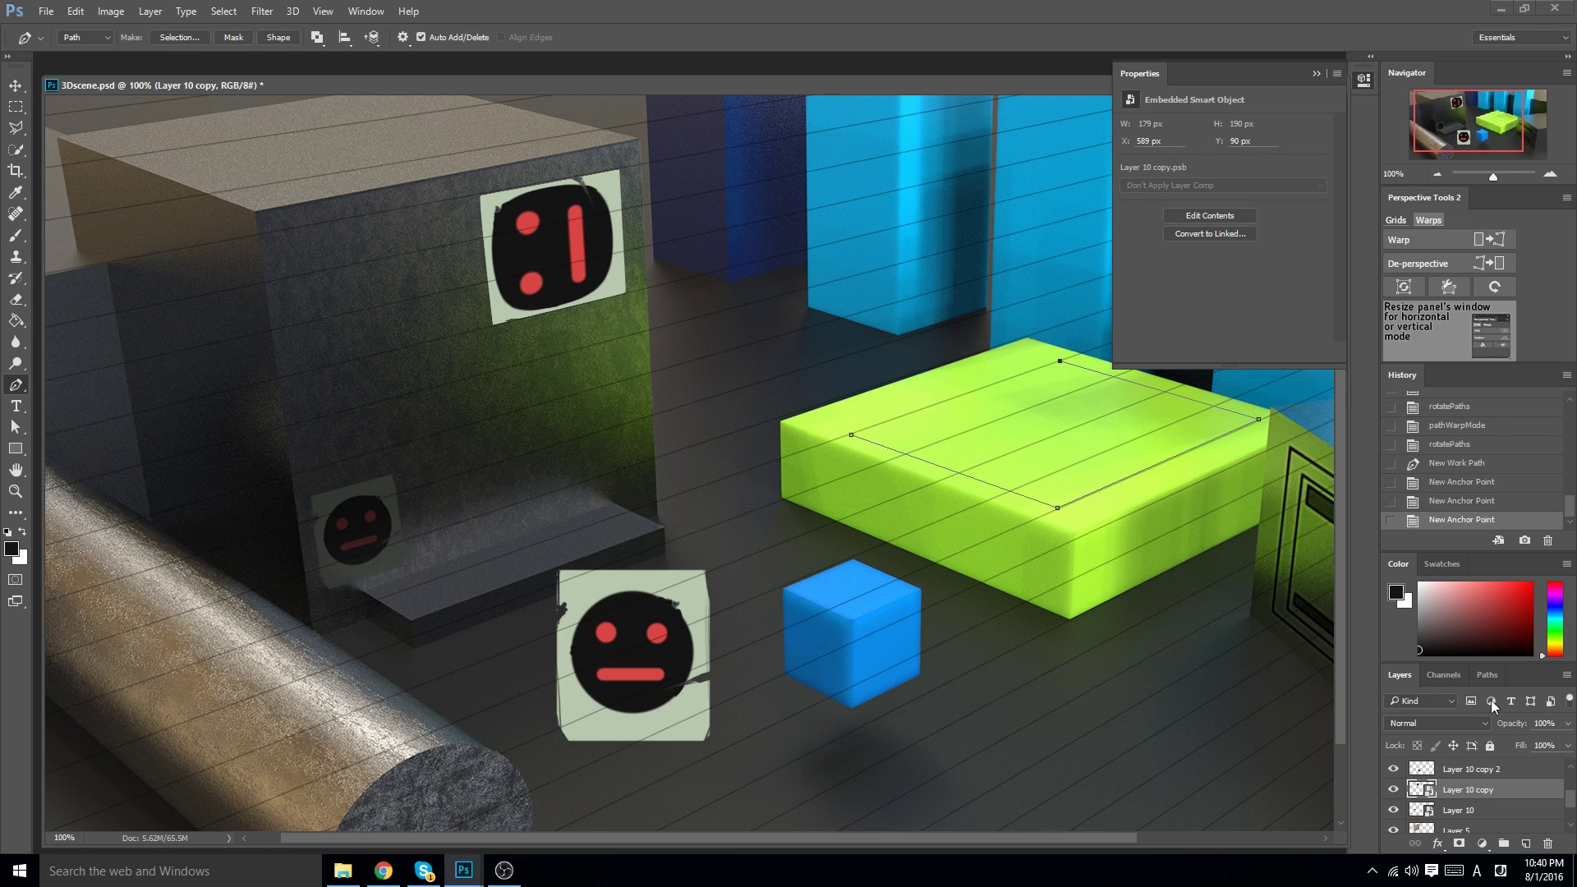
left_click(1404, 285)
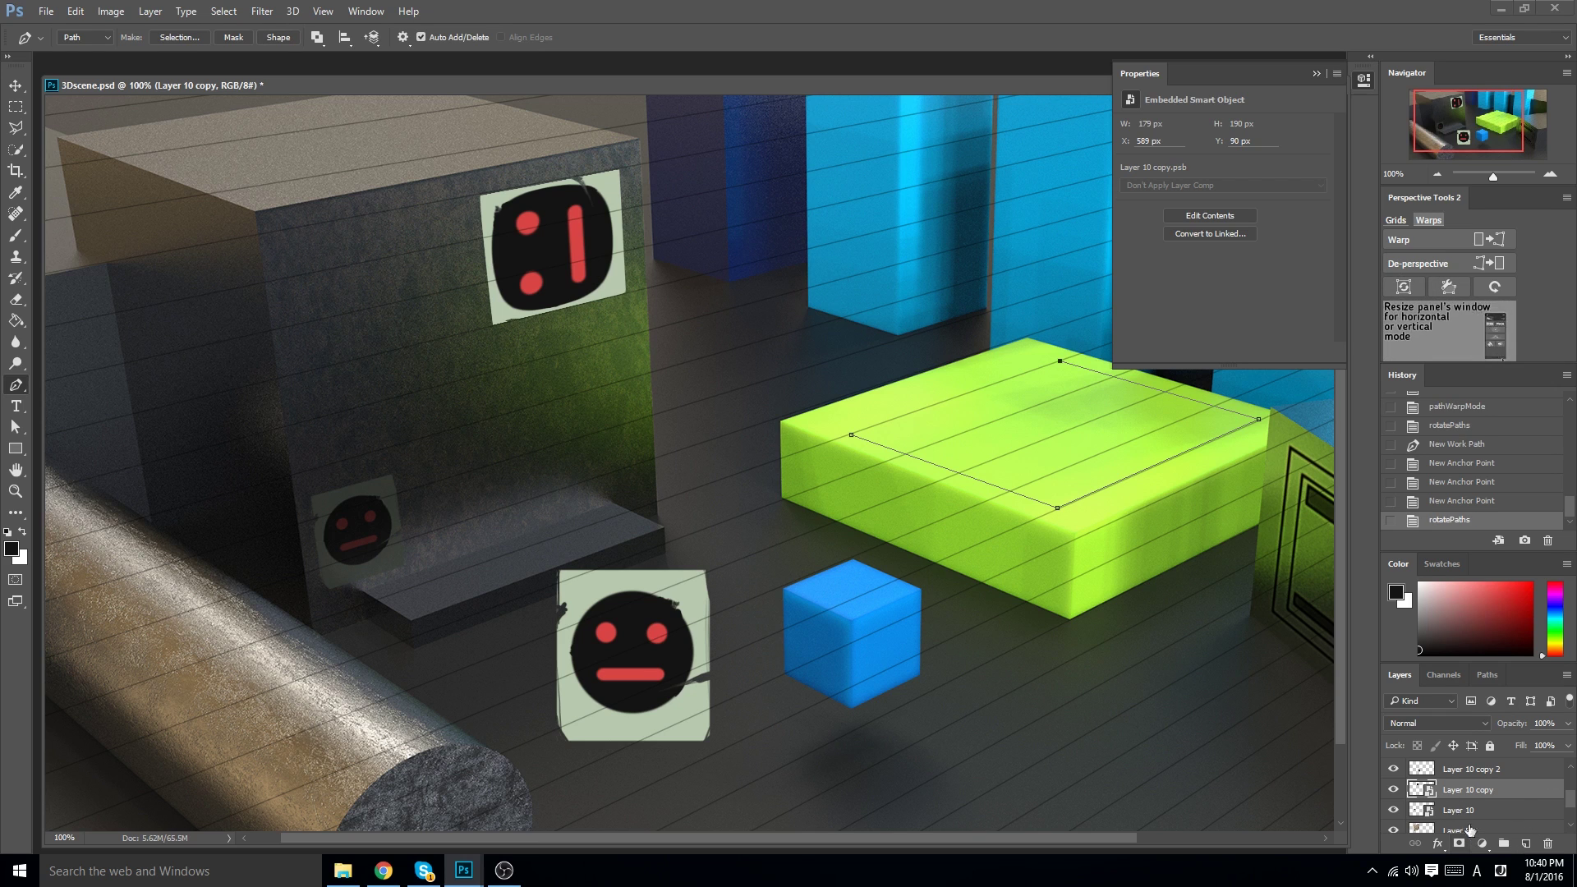
left_click(1462, 240)
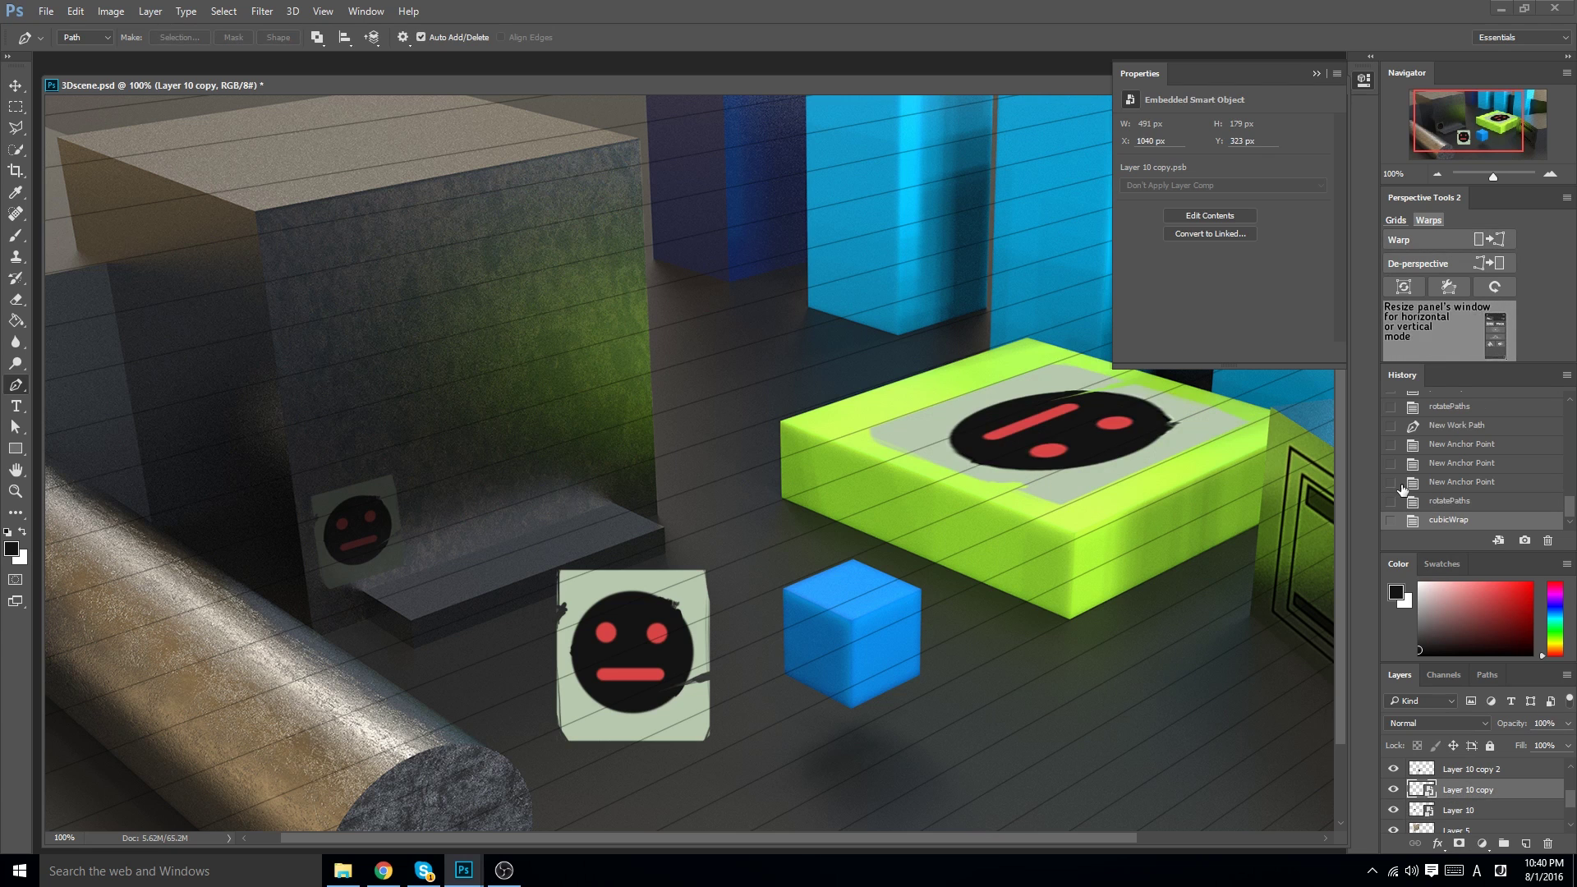
left_click(1447, 770)
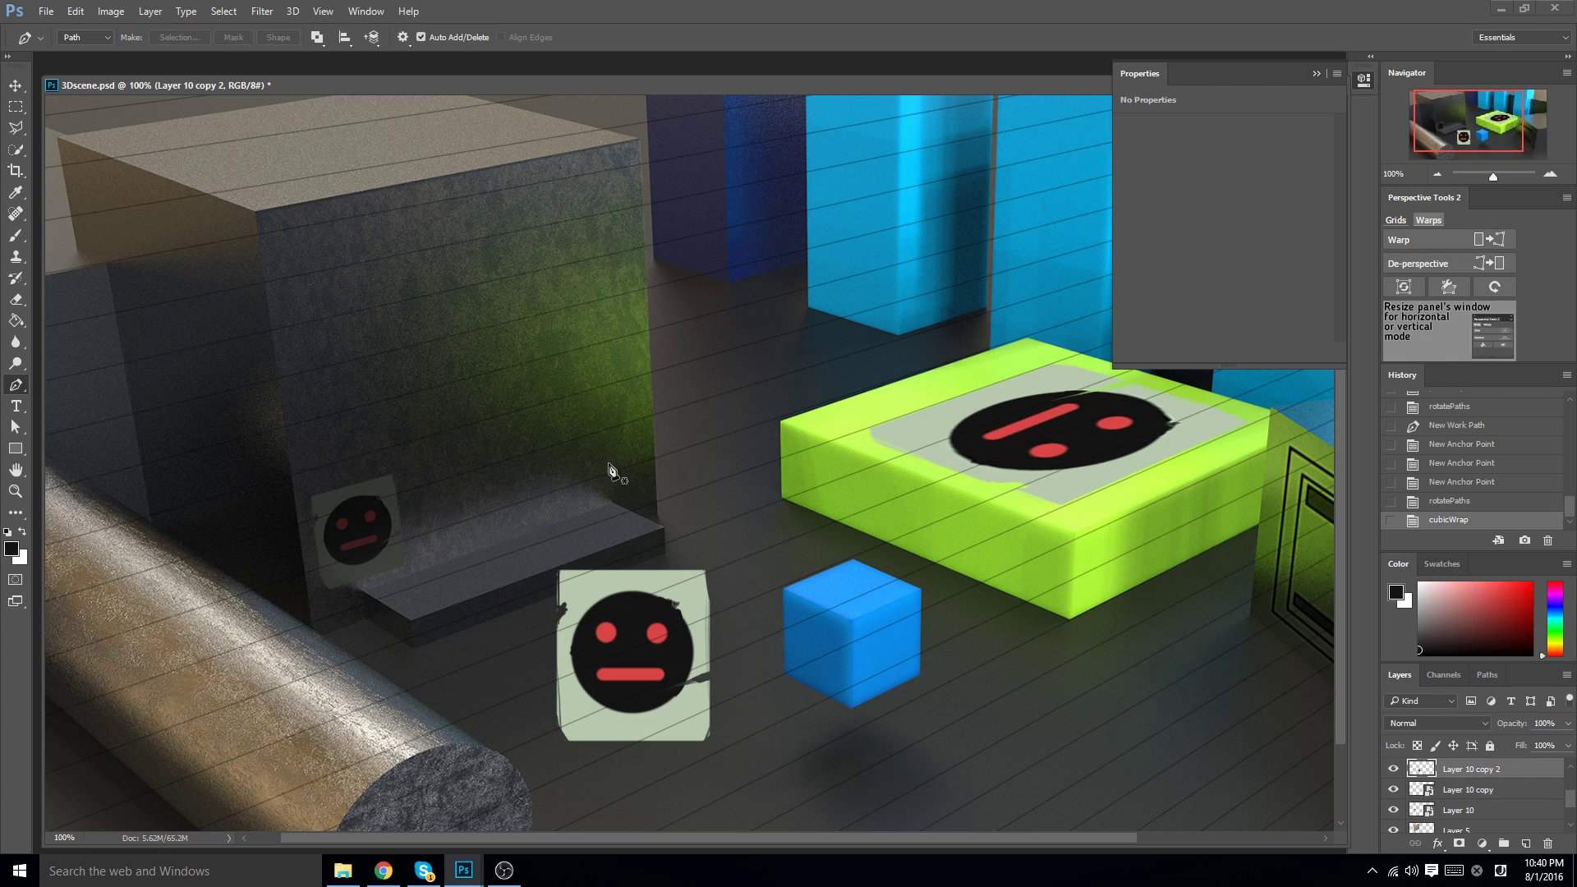
- Trace the blue cube's front-left face with a four-corner path and warp Layer 10 copy 2's sticker onto it
left_click(851, 622)
left_click(851, 708)
left_click(787, 673)
left_click(782, 600)
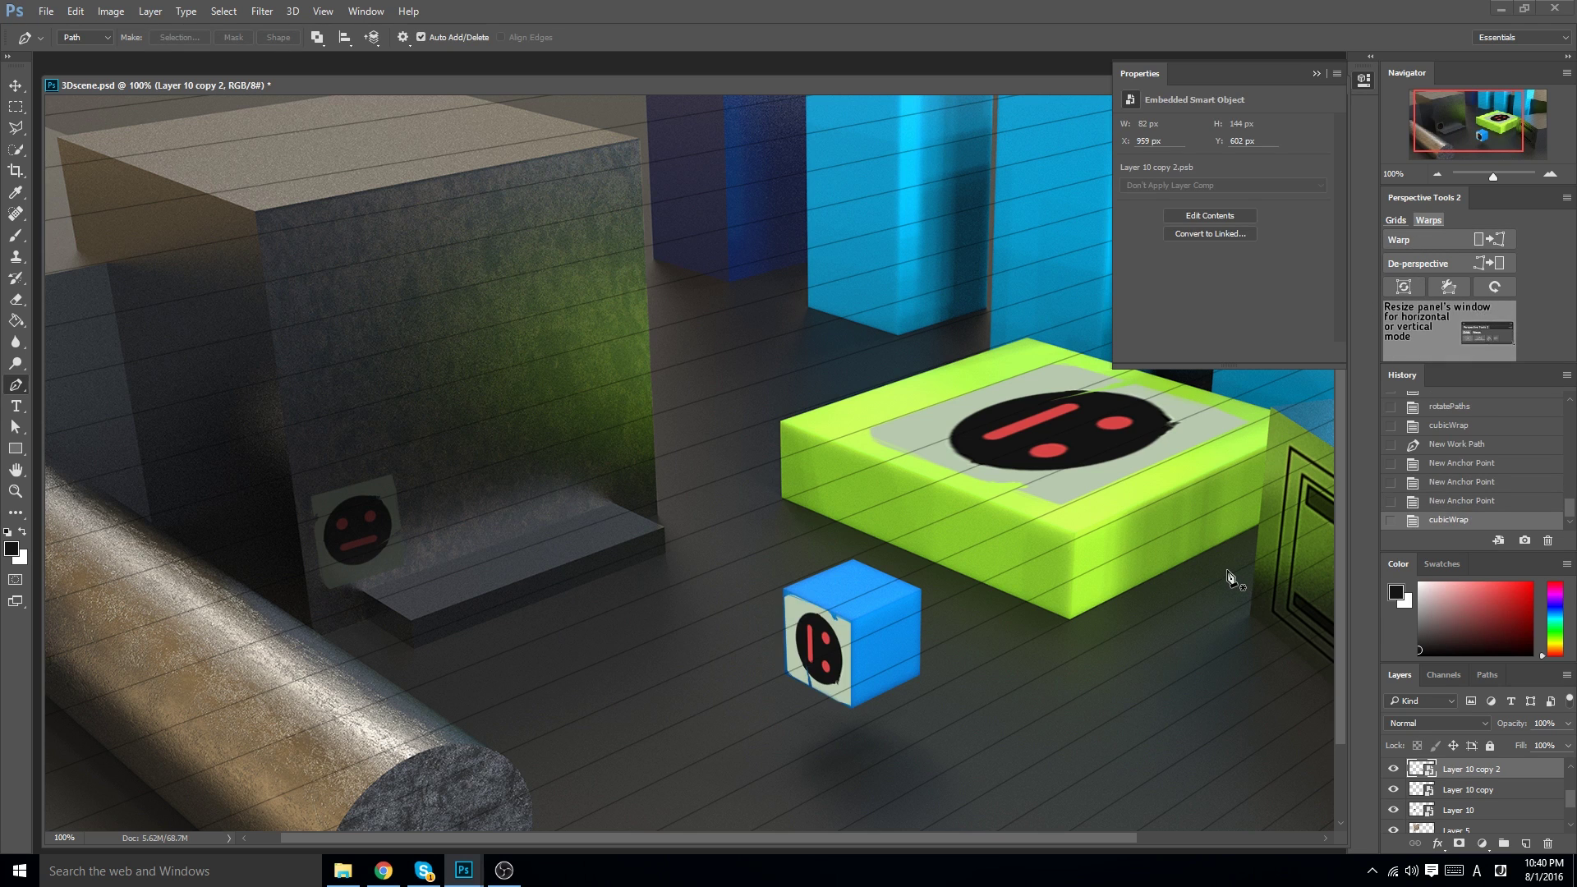
left_click(851, 622)
left_click(784, 592)
left_click(787, 672)
left_click(850, 707)
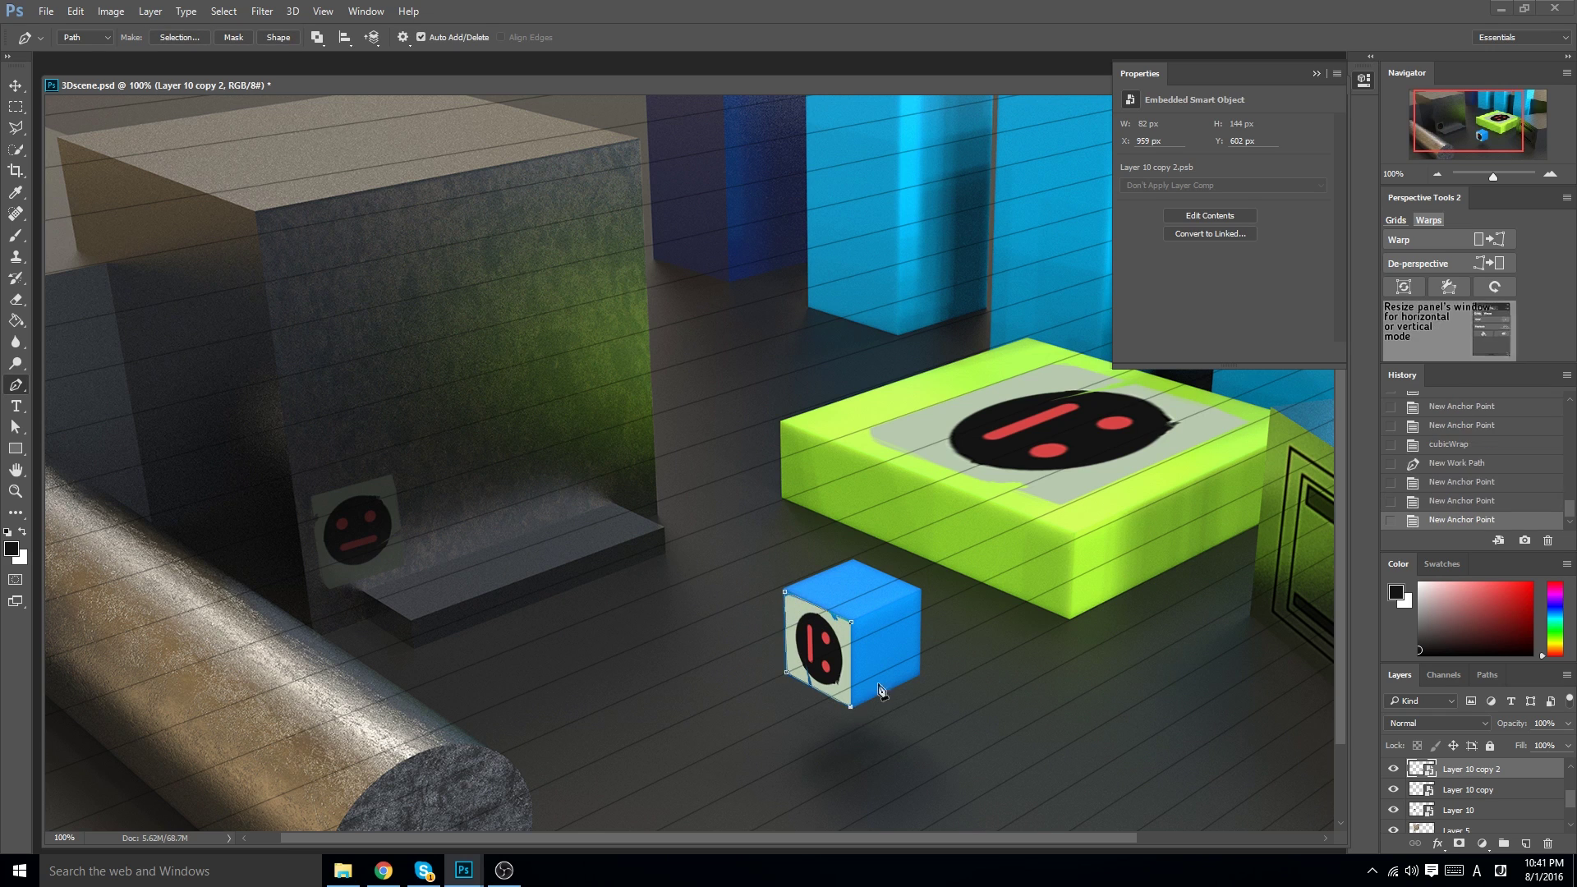
left_click(1408, 243)
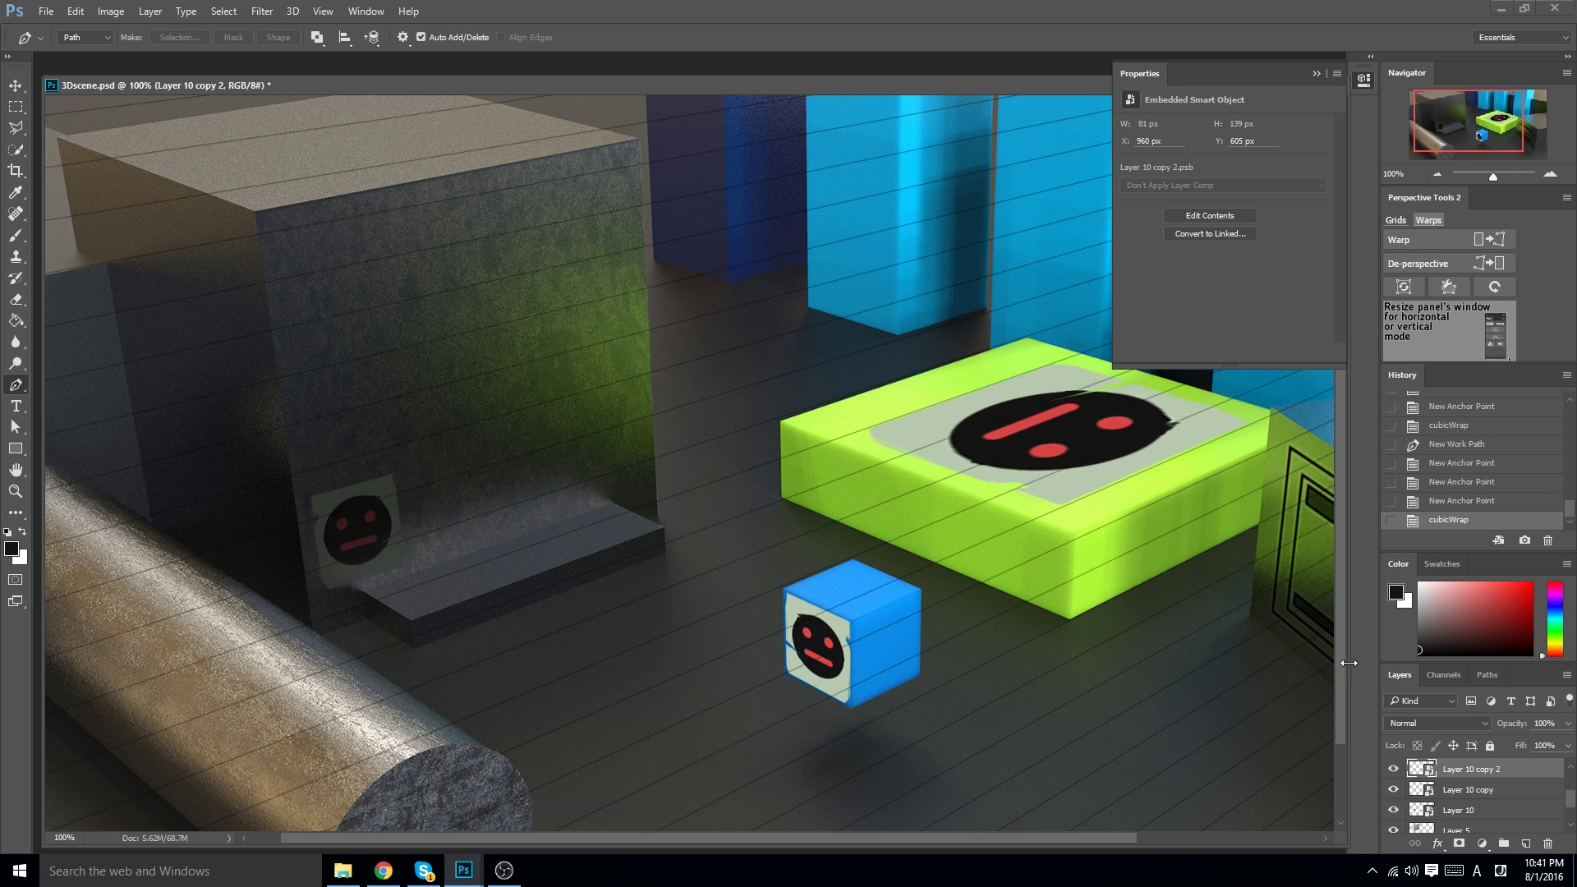
- Set the cube sticker's blend mode to Hard Light
left_click(1446, 723)
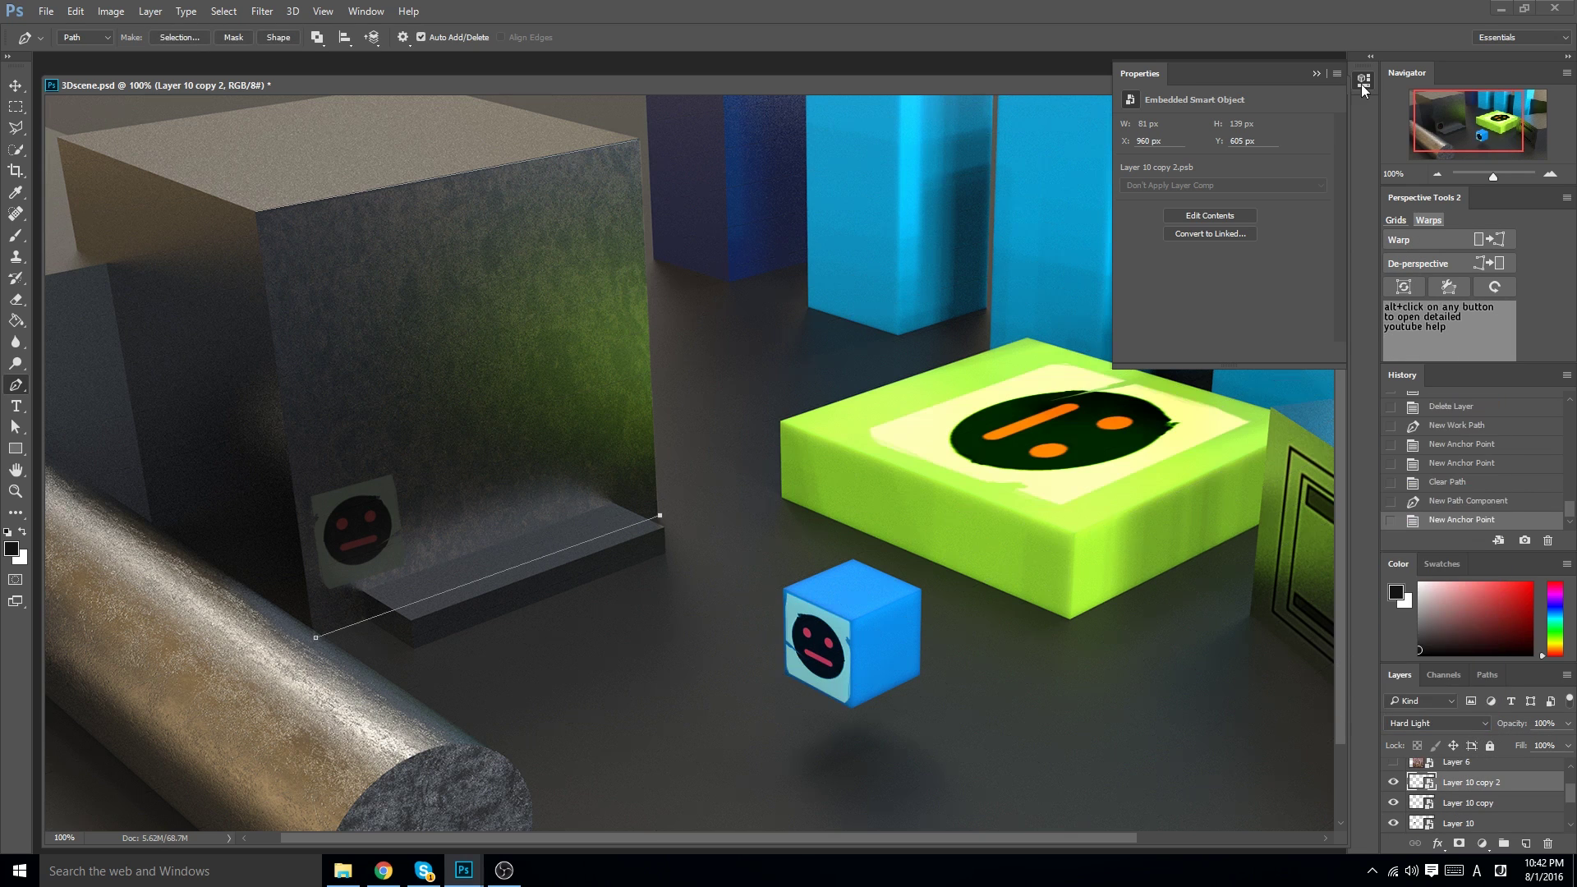
left_click(1363, 80)
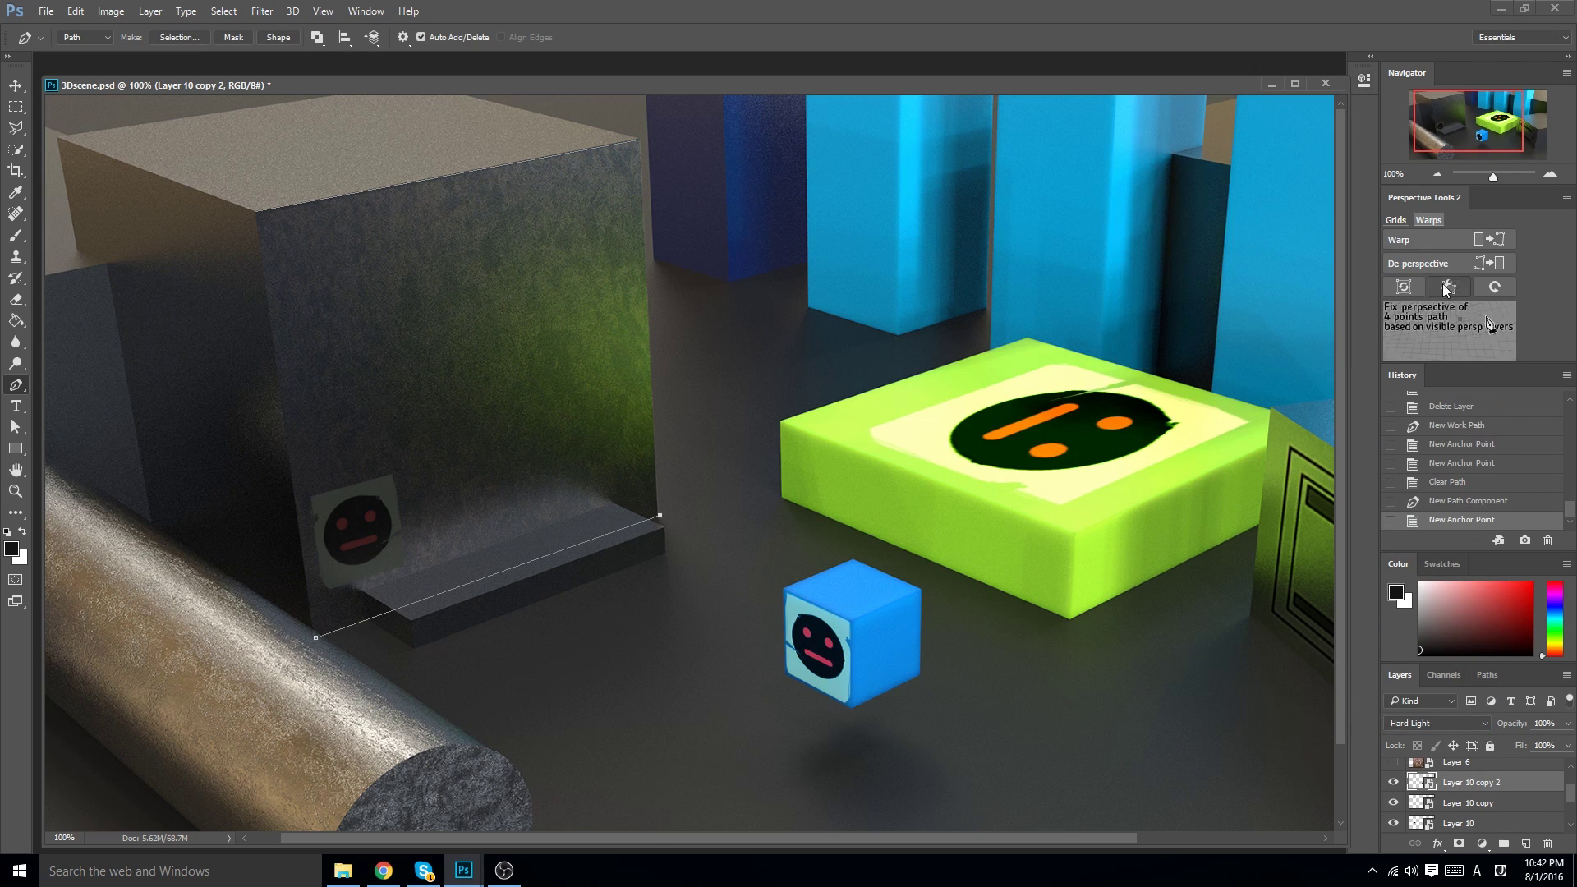
left_click(1395, 220)
- Trace the green slab's corners and generate a perspective grid from that outline
left_click(1426, 243)
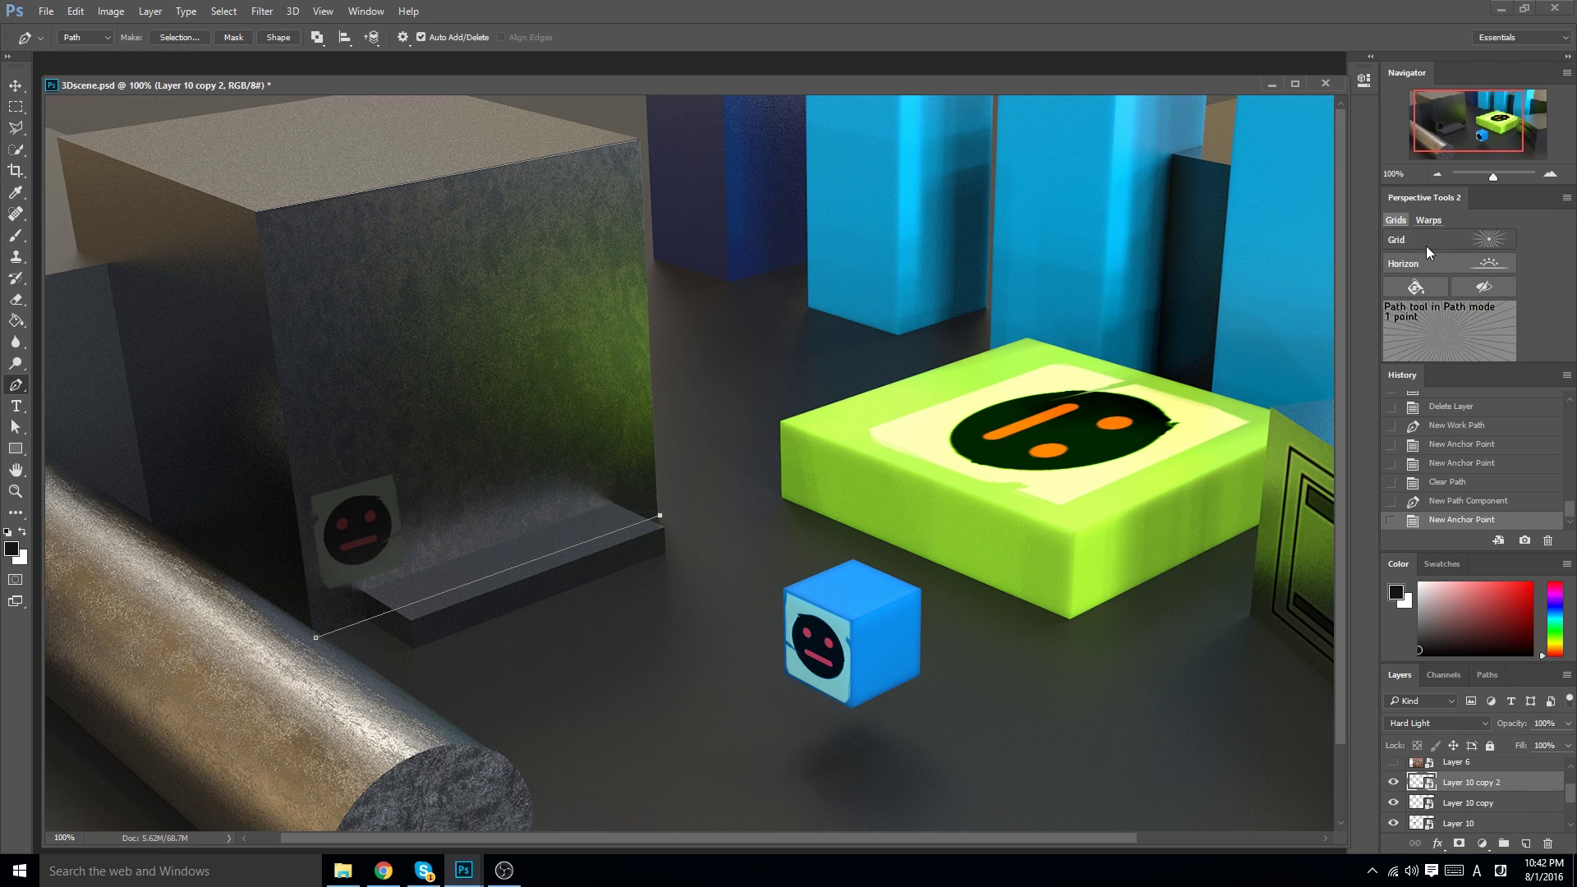
left_click(1069, 619)
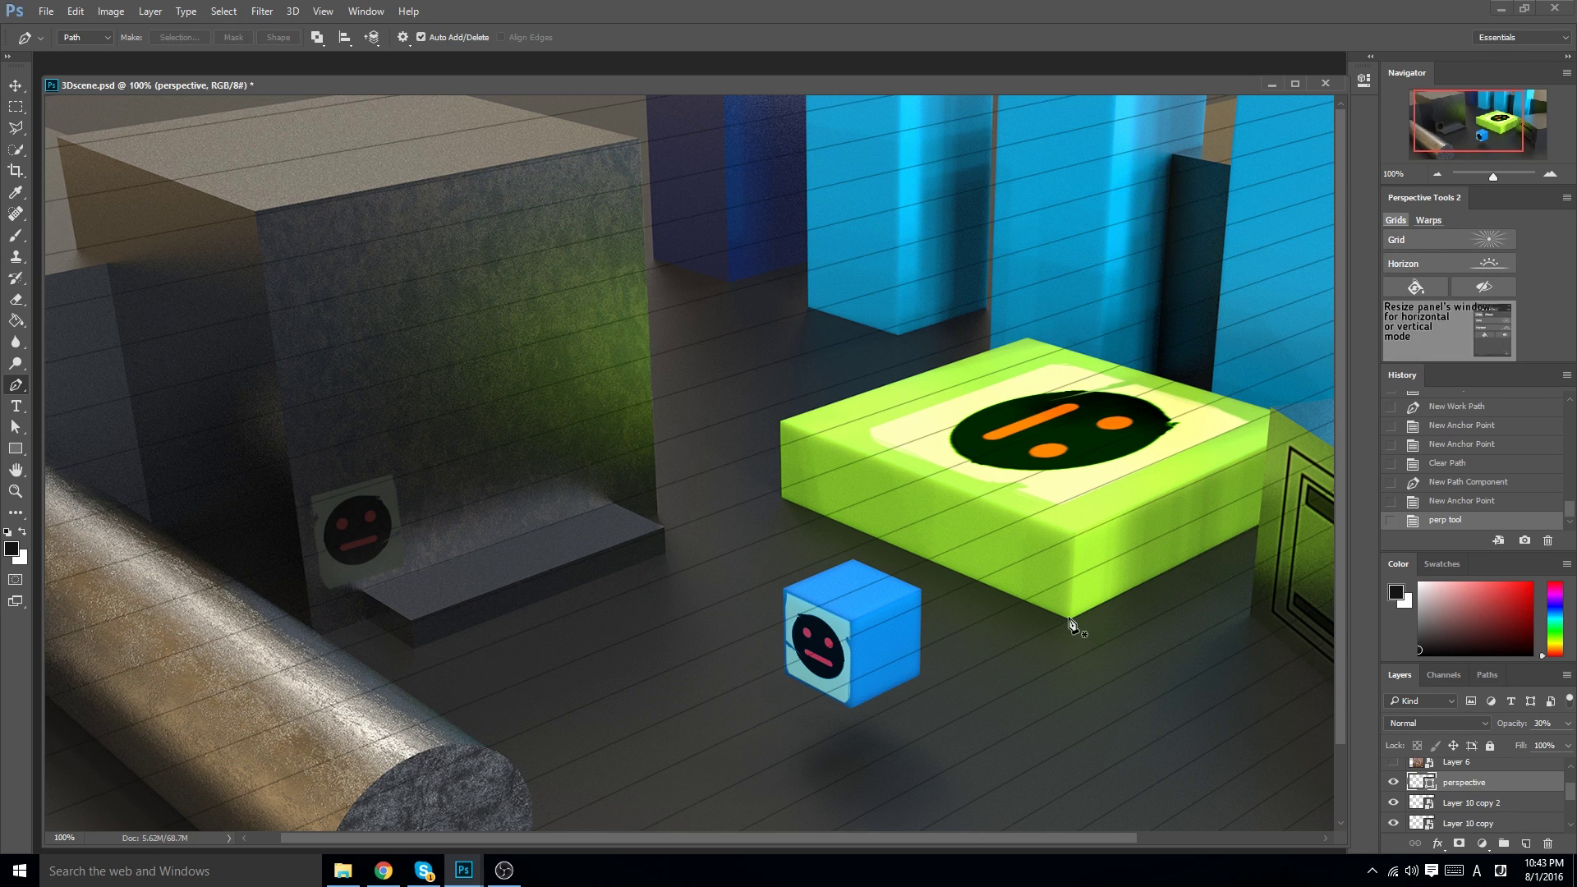
left_click(783, 499)
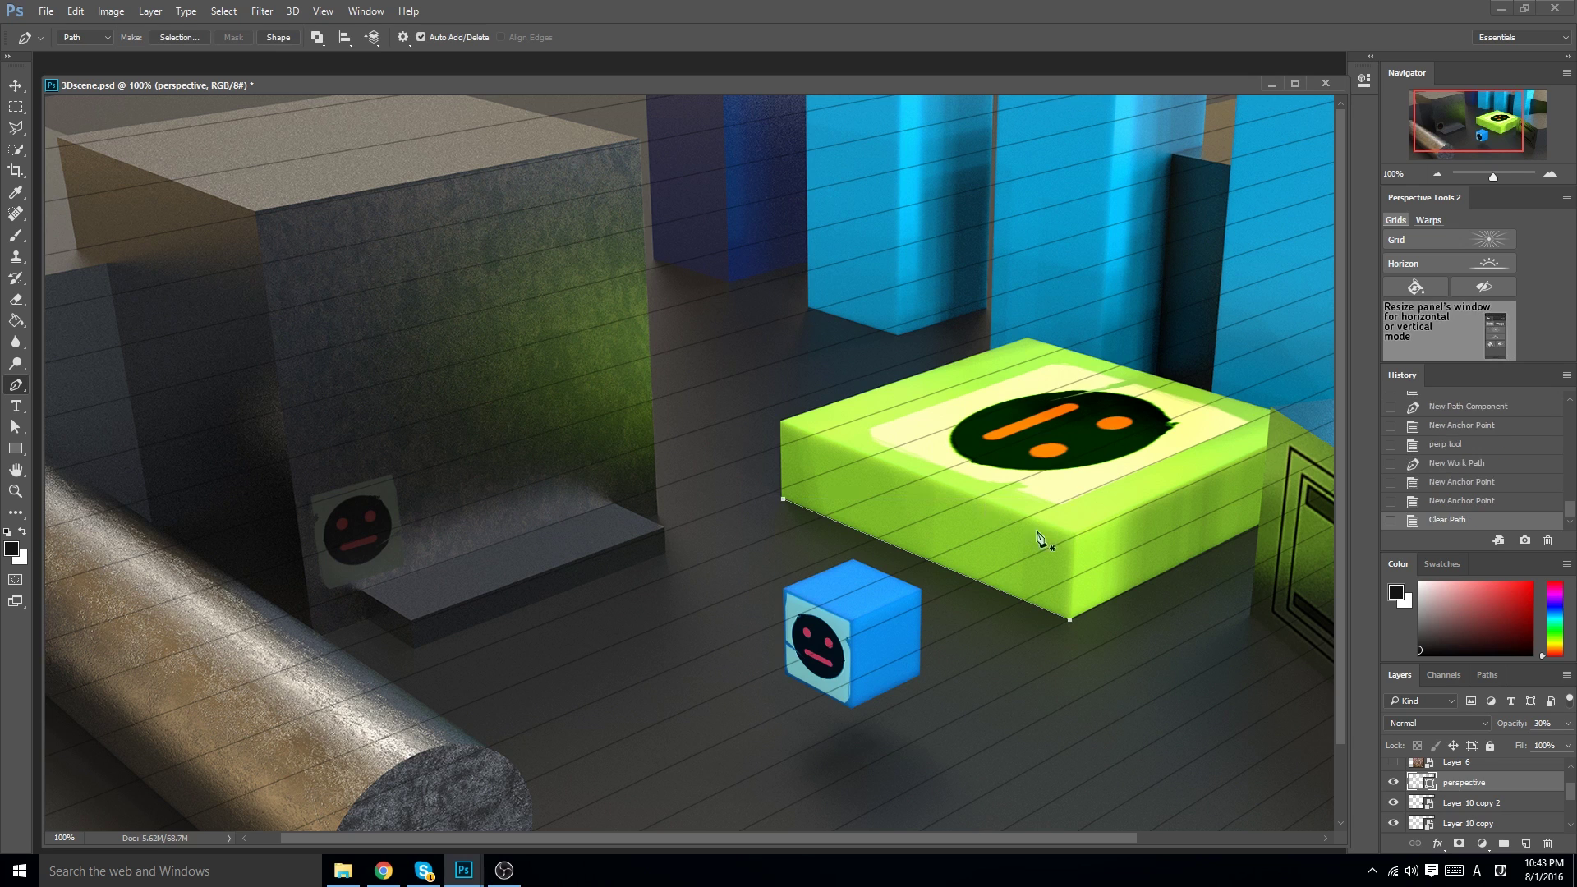
left_click(1071, 536)
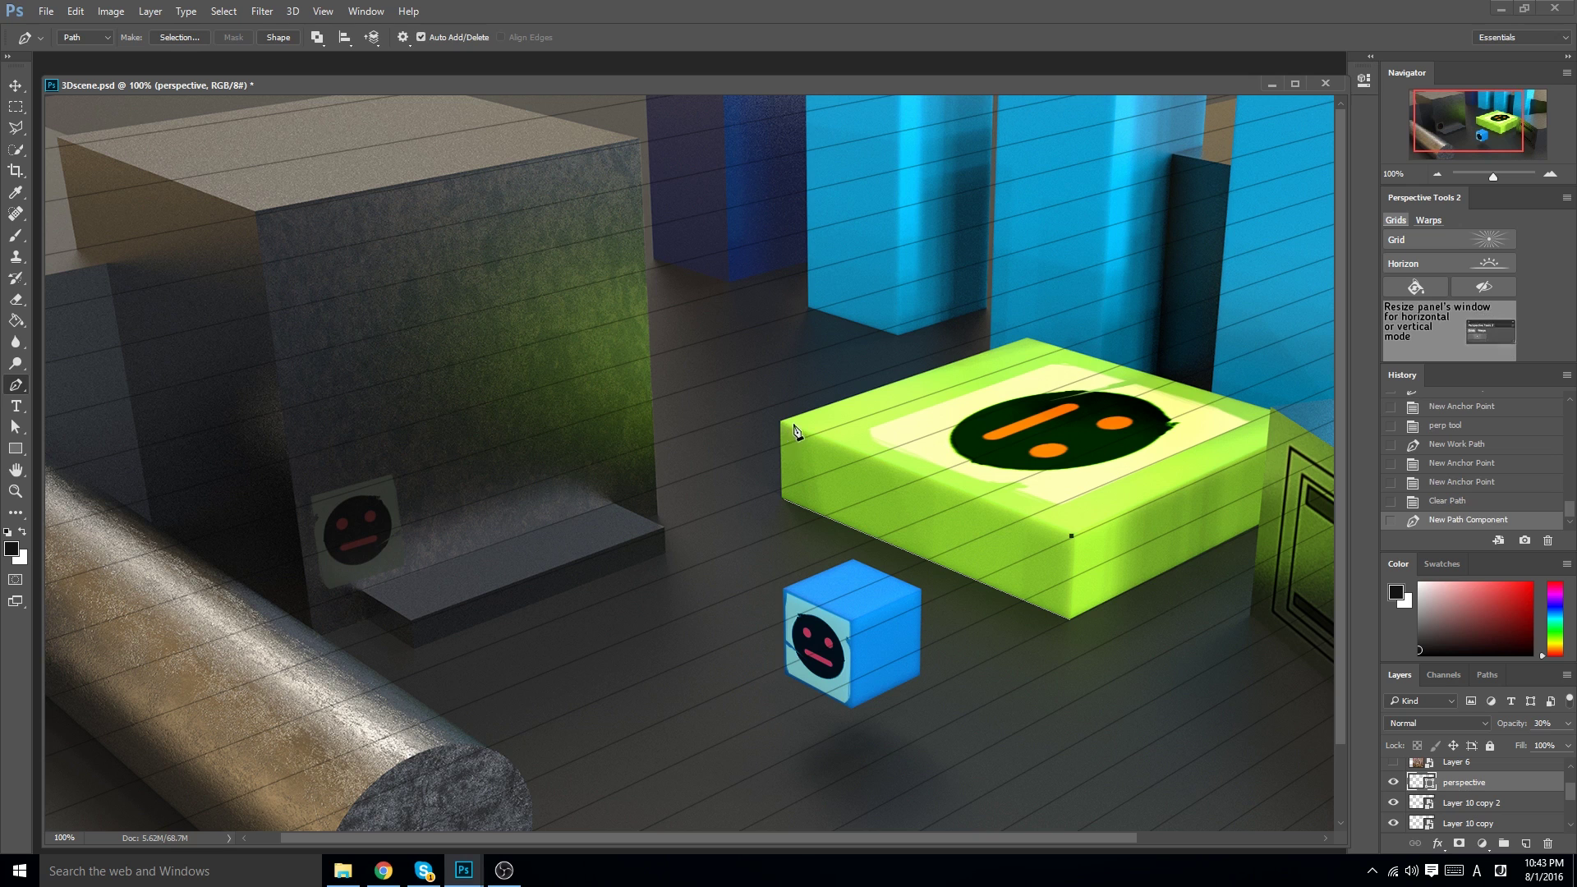
left_click(783, 426)
left_click(1413, 244)
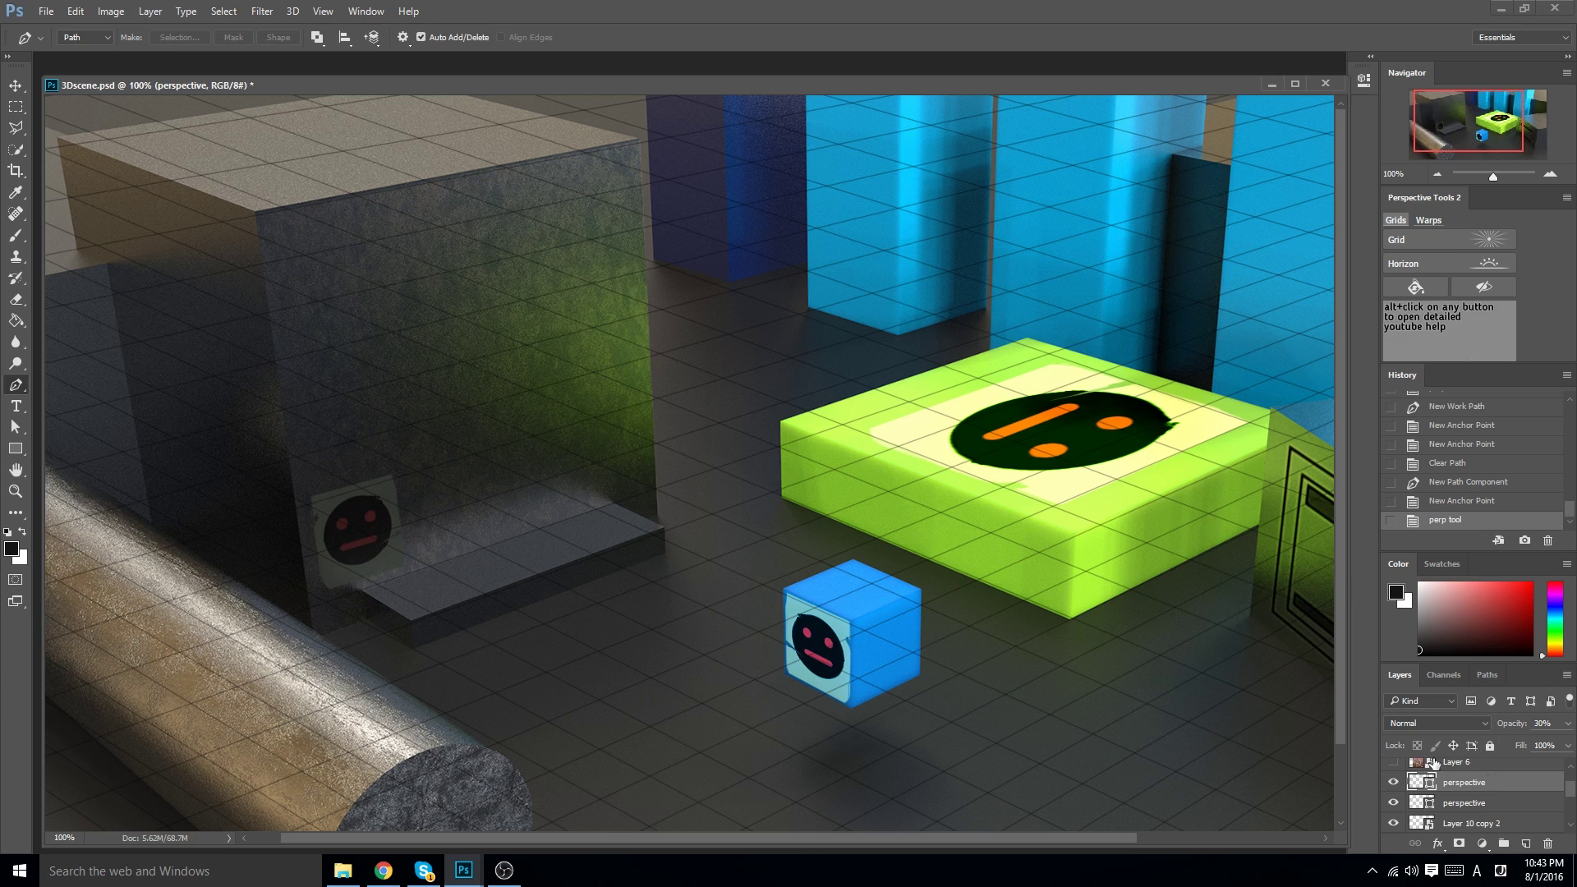
- Add a new empty layer and draw a four-corner outline on the floor before the grey box
left_click(1525, 843)
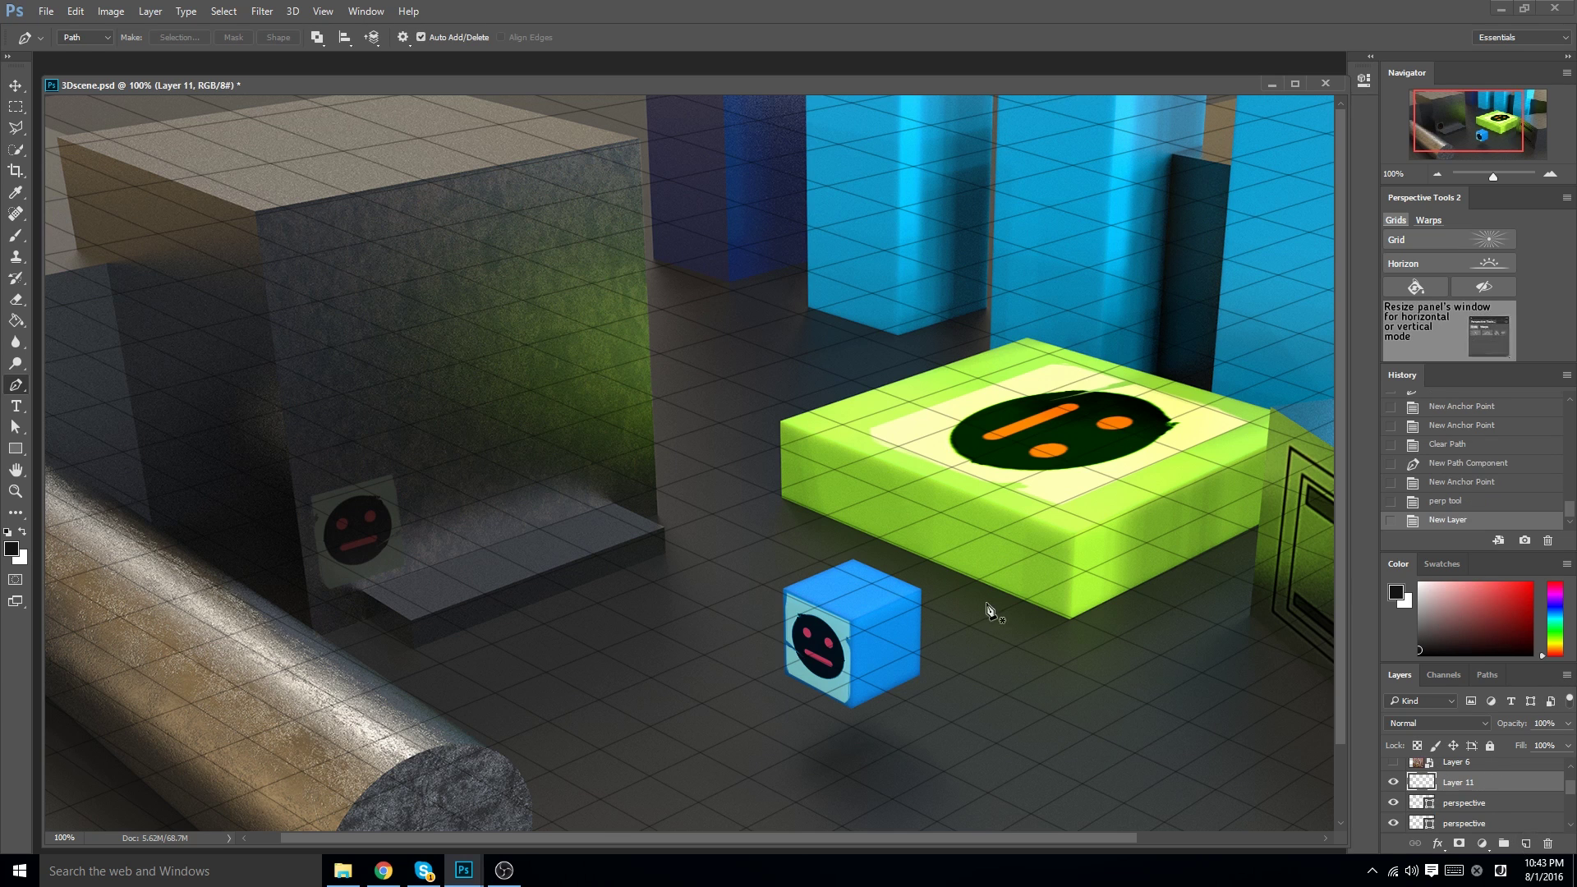
left_click(369, 429)
left_click(621, 362)
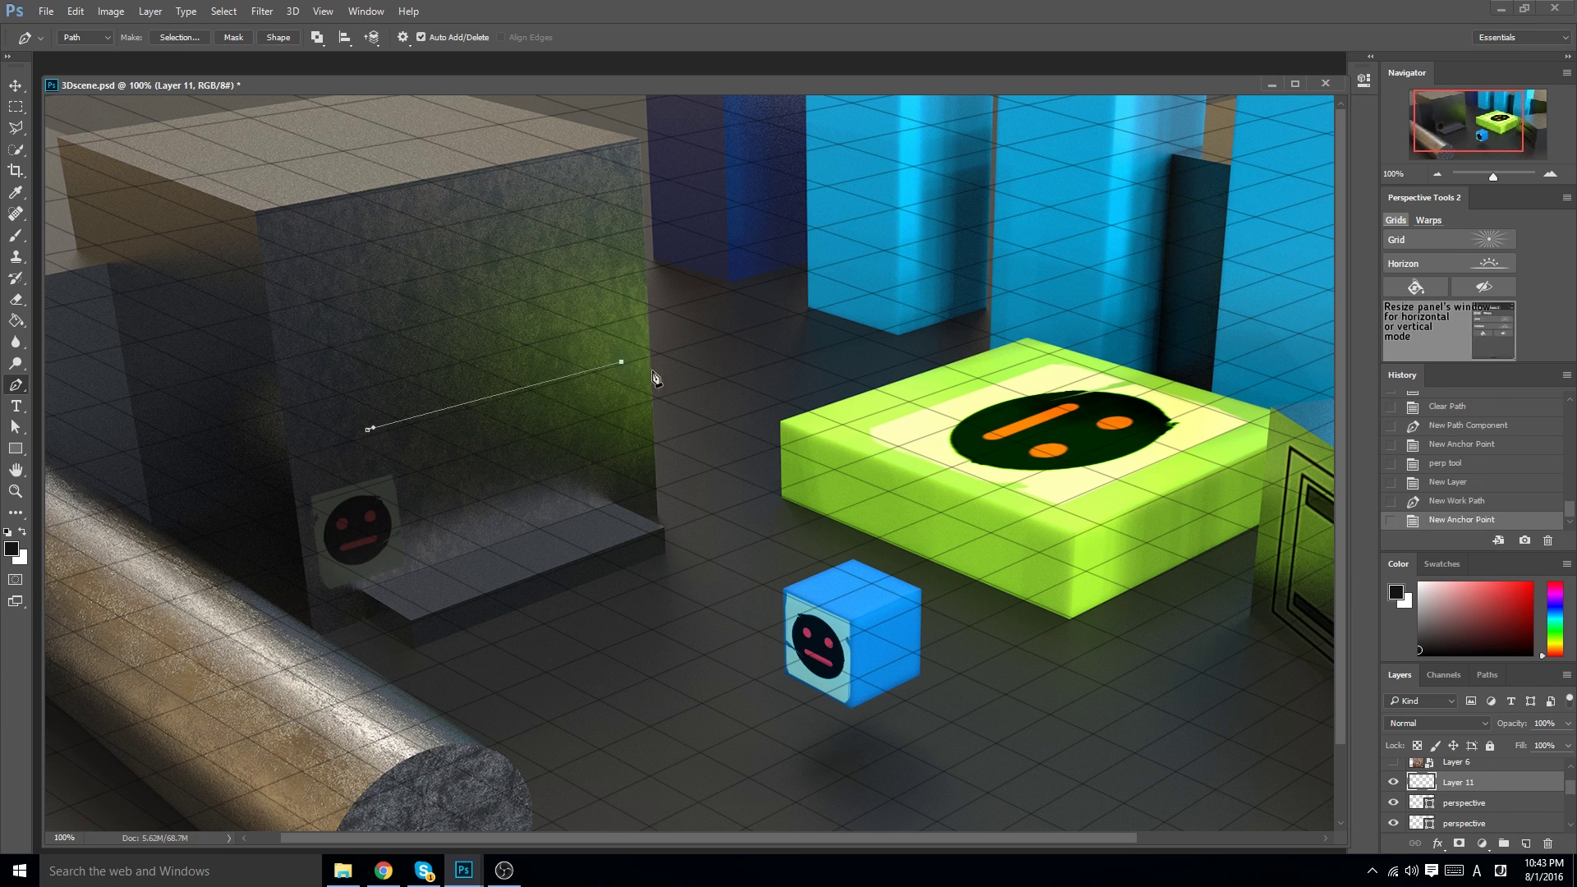
left_click(870, 493)
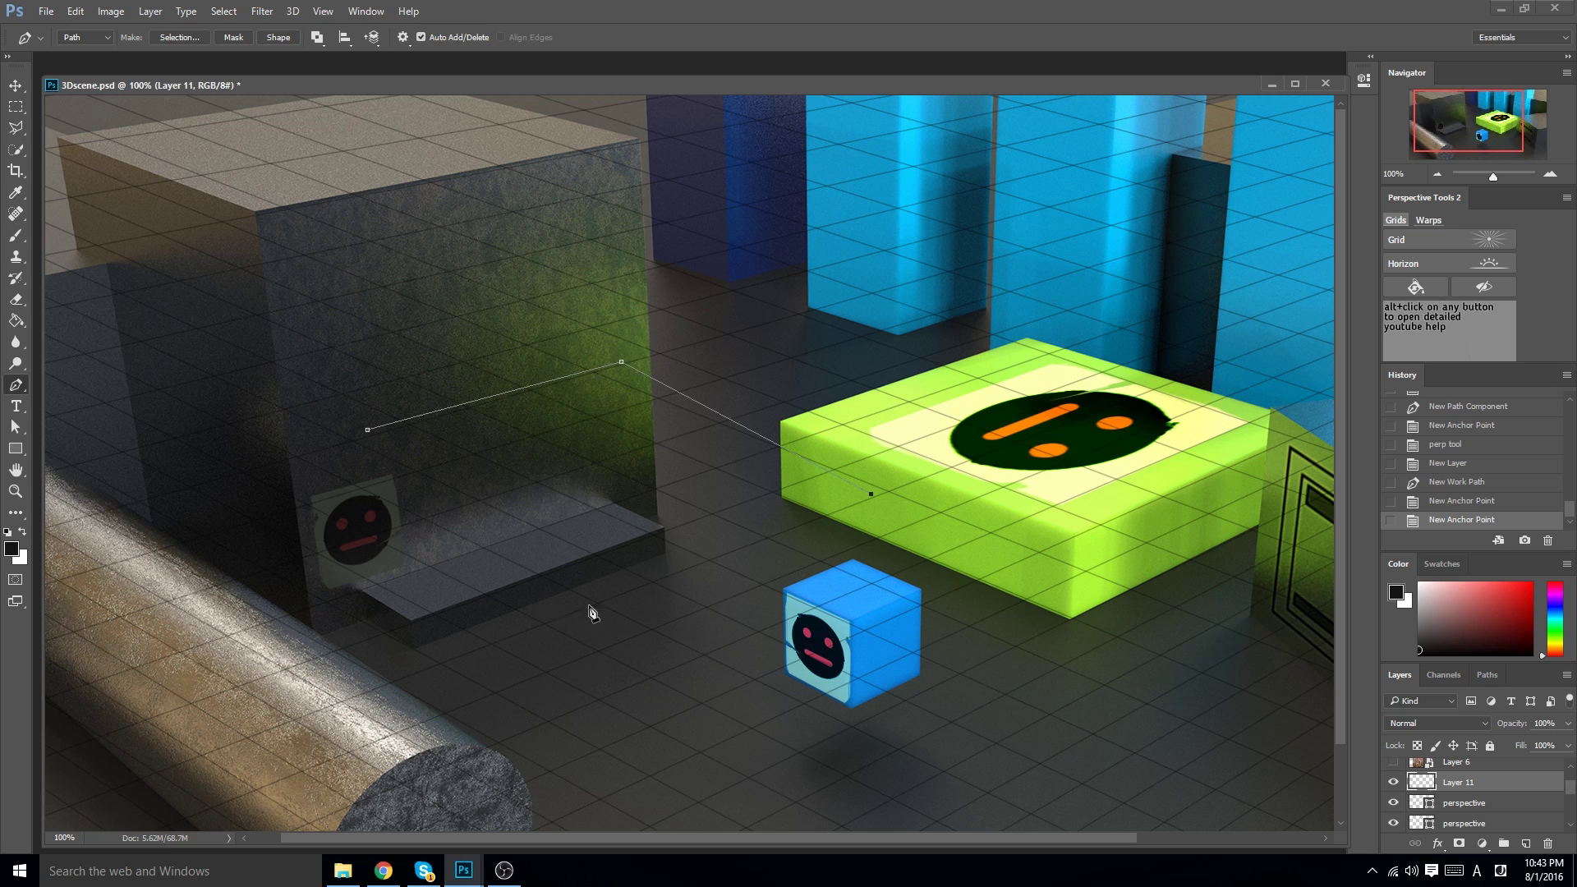
left_click(643, 586)
left_click(369, 431)
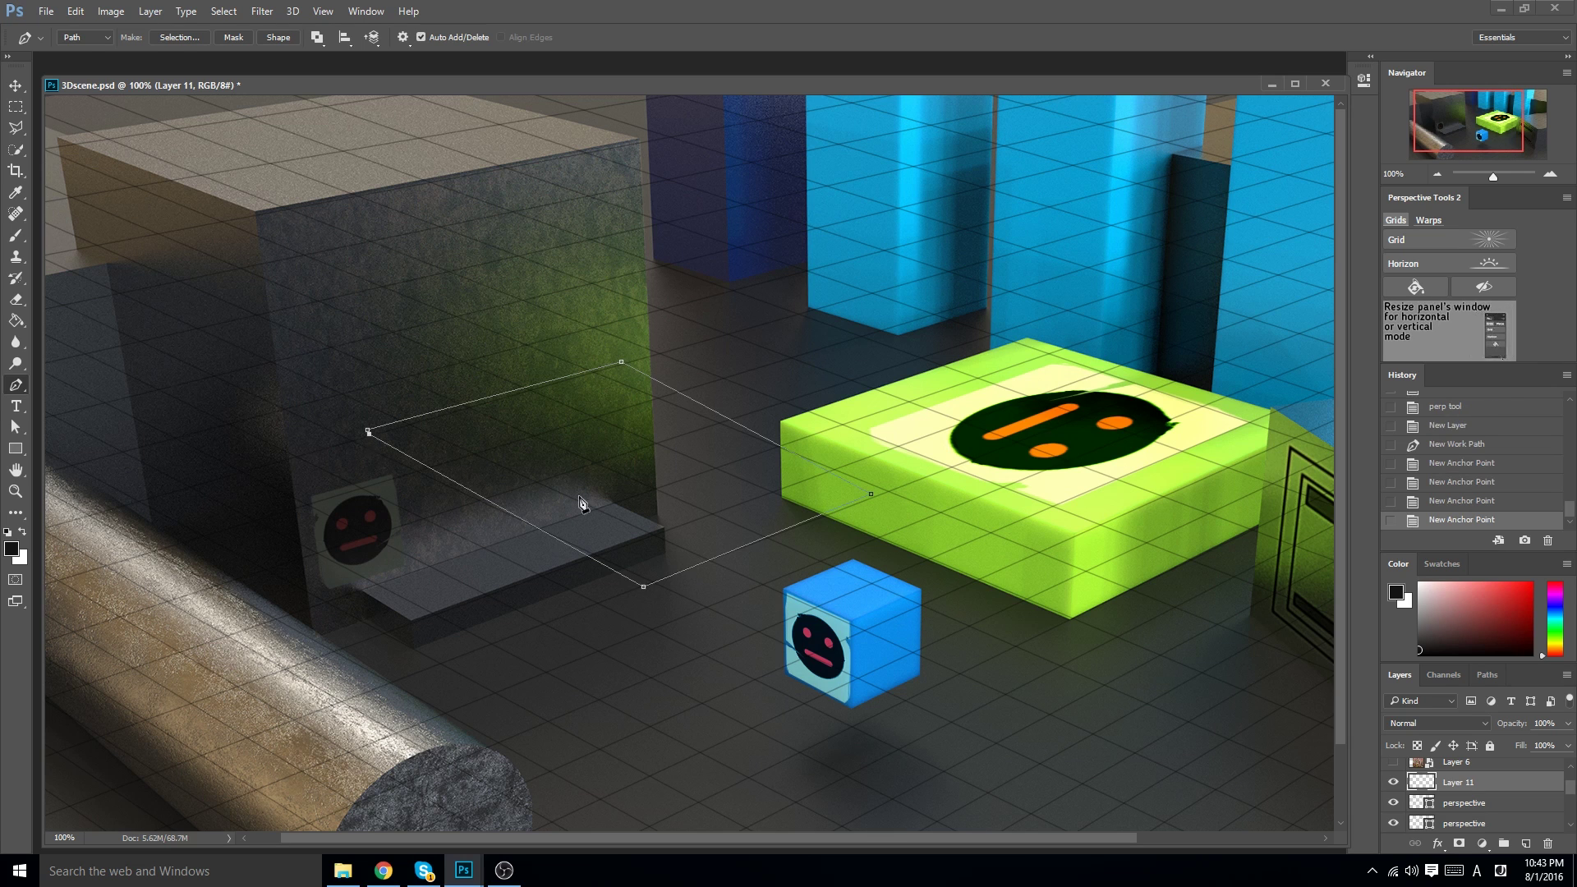
- Remove the outline's extra closing point so the path has exactly four corners
left_click(1428, 220)
left_click(1490, 239)
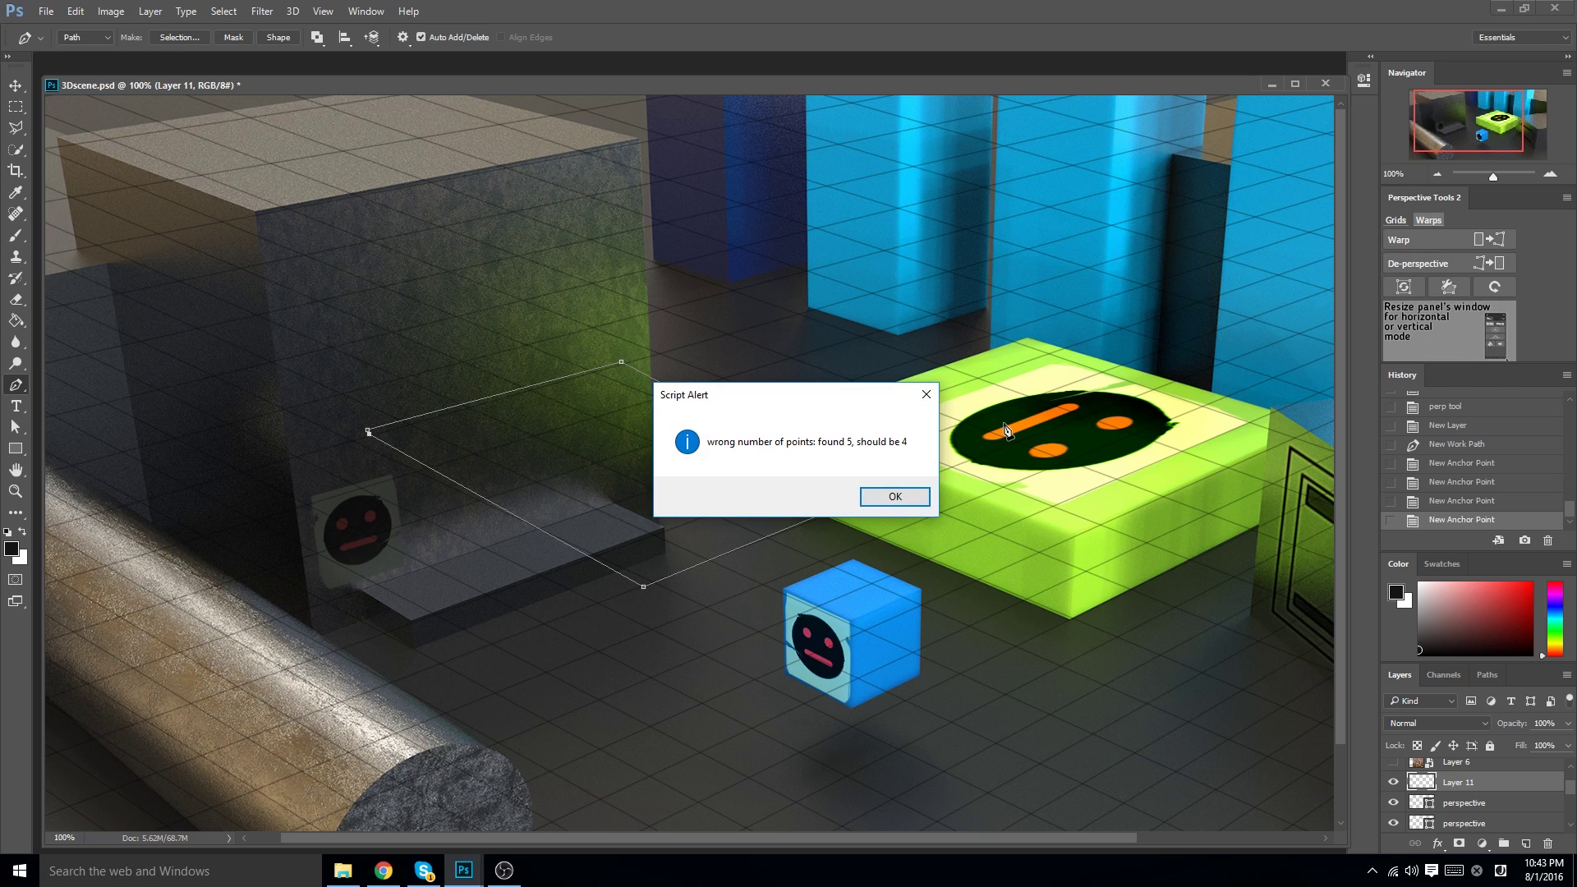
left_click(895, 497)
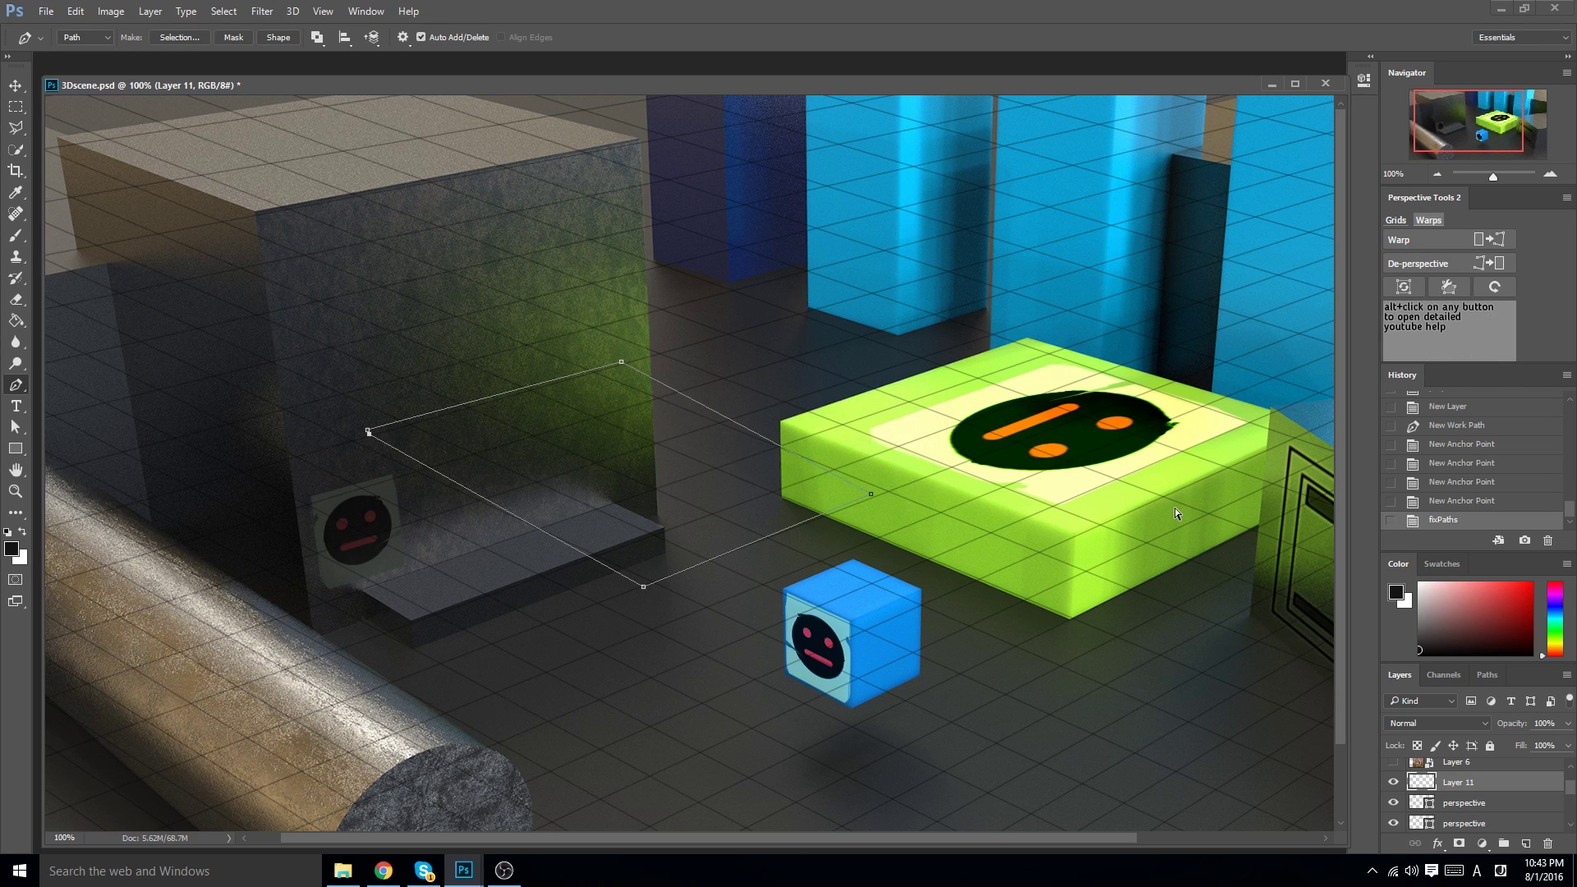
left_click(1461, 501)
left_click(1450, 482)
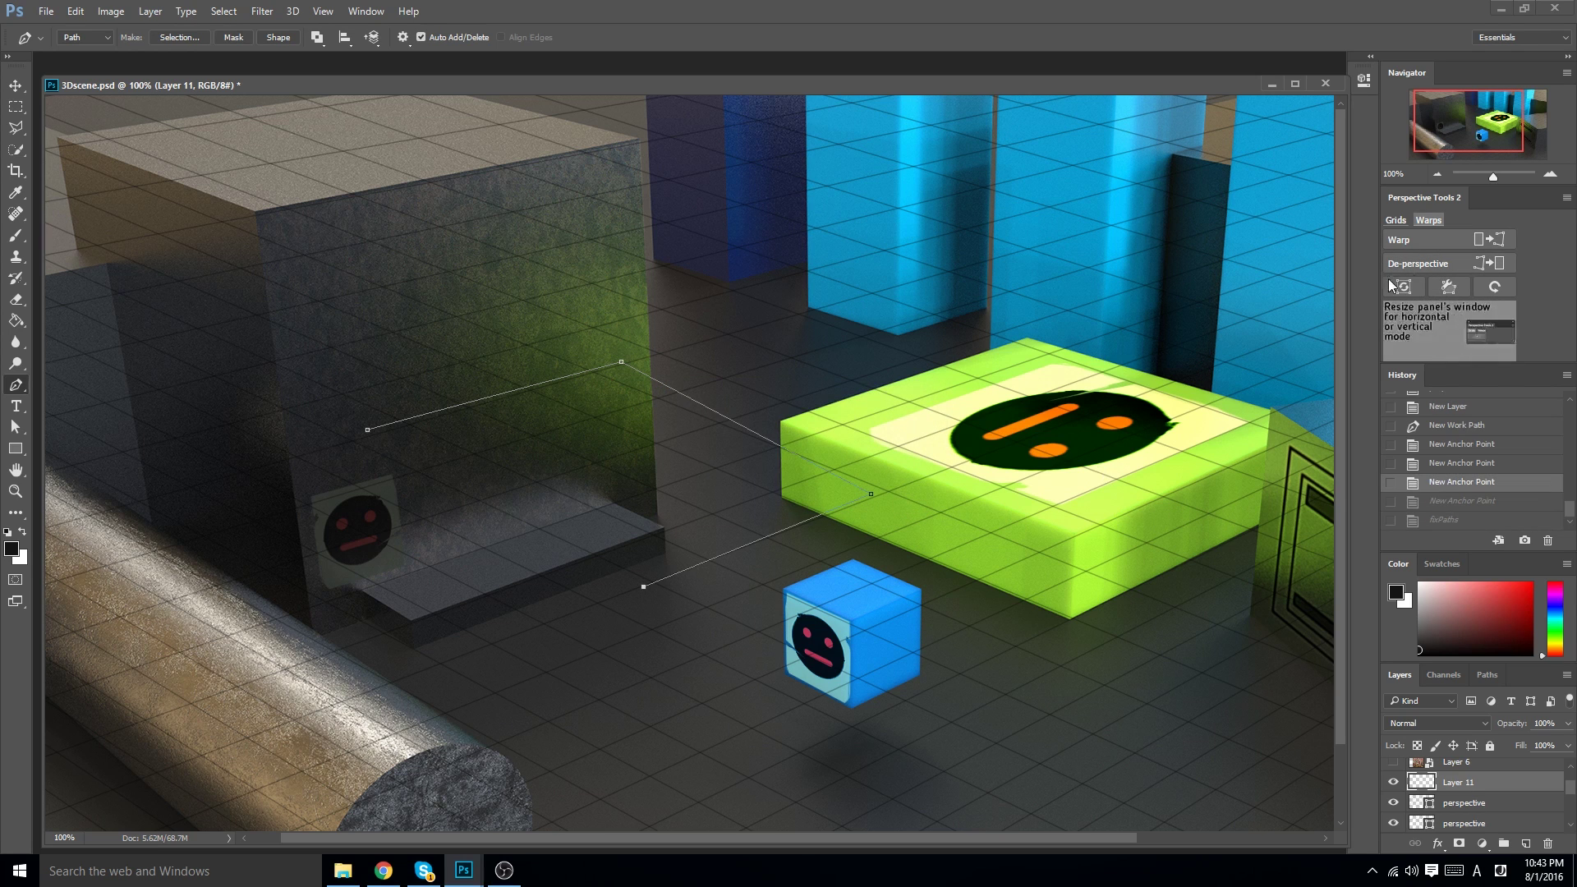
left_click(1453, 286)
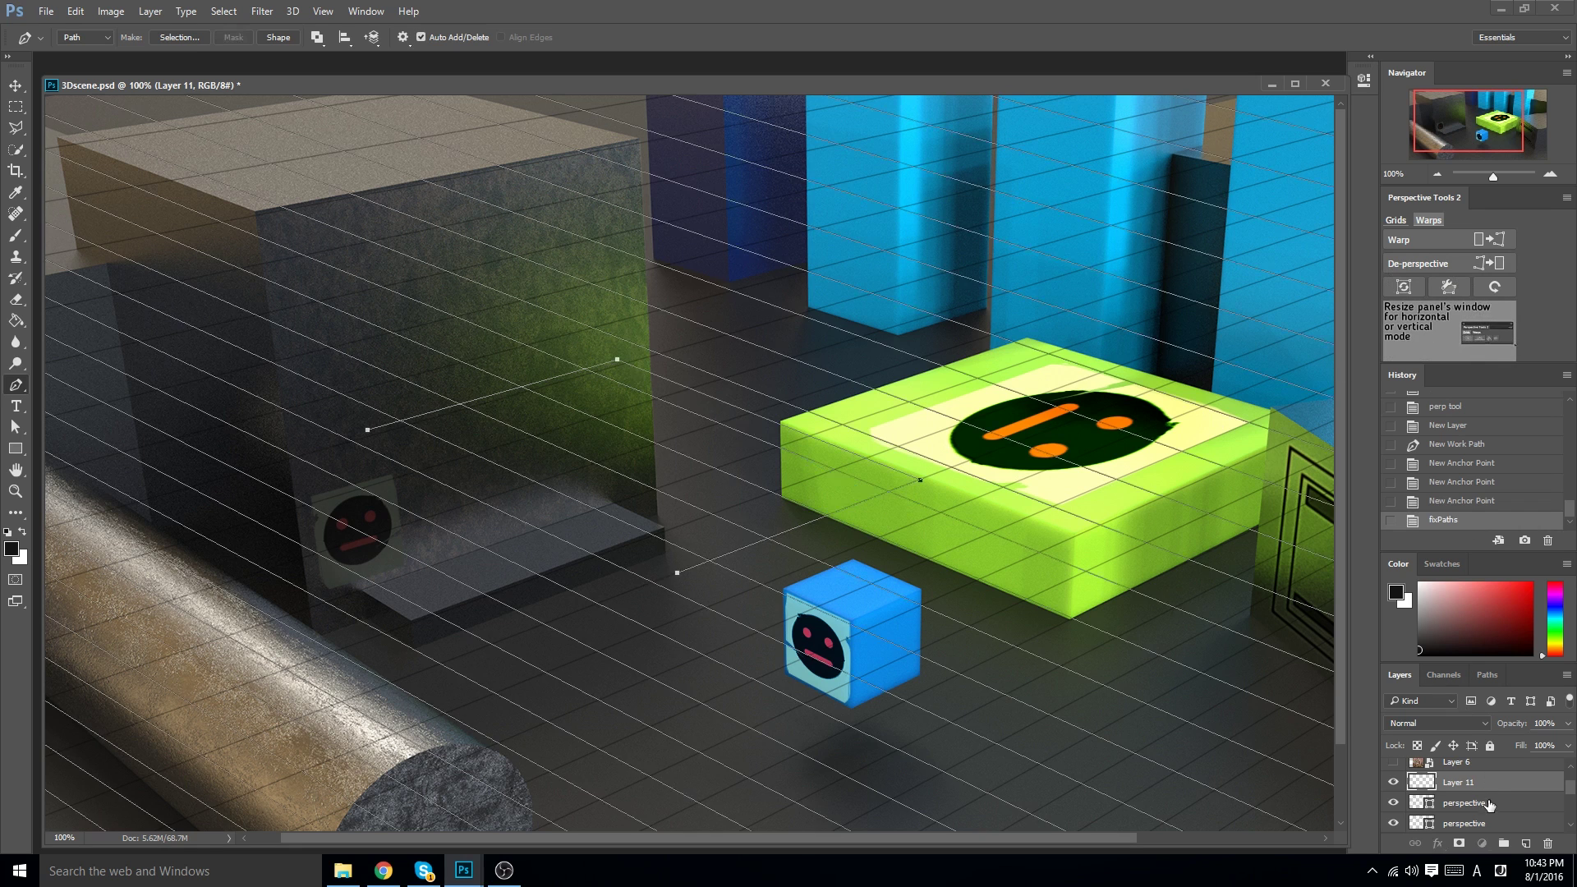
- Hide both perspective grid layers and warp Layer 10 copy 2's sticker into the outline
left_click(1482, 825)
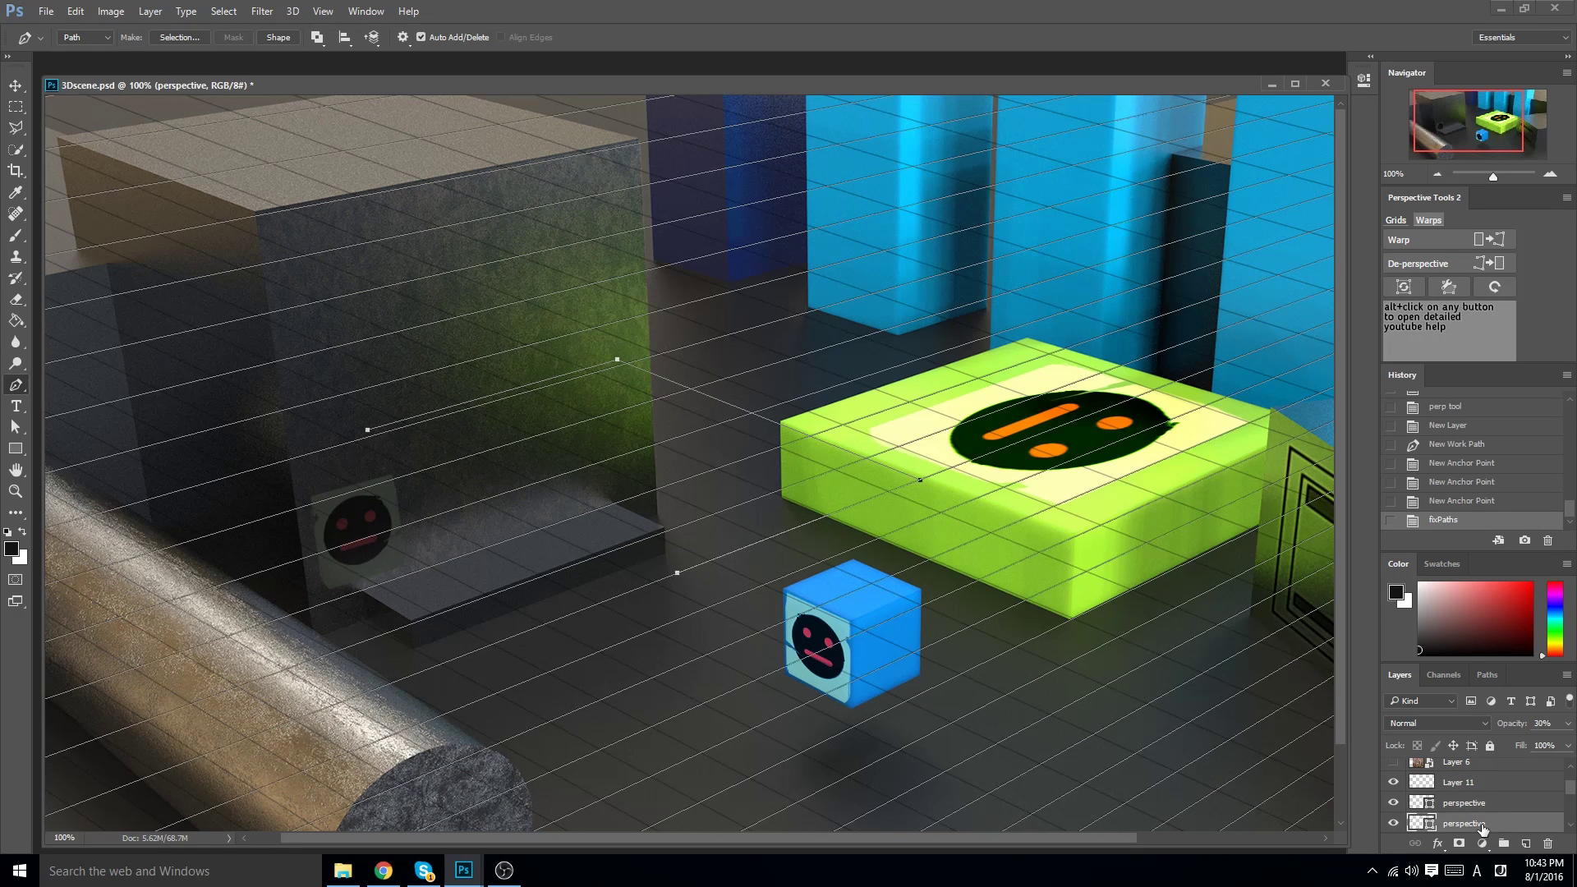
left_click_drag(1397, 808, 1395, 824)
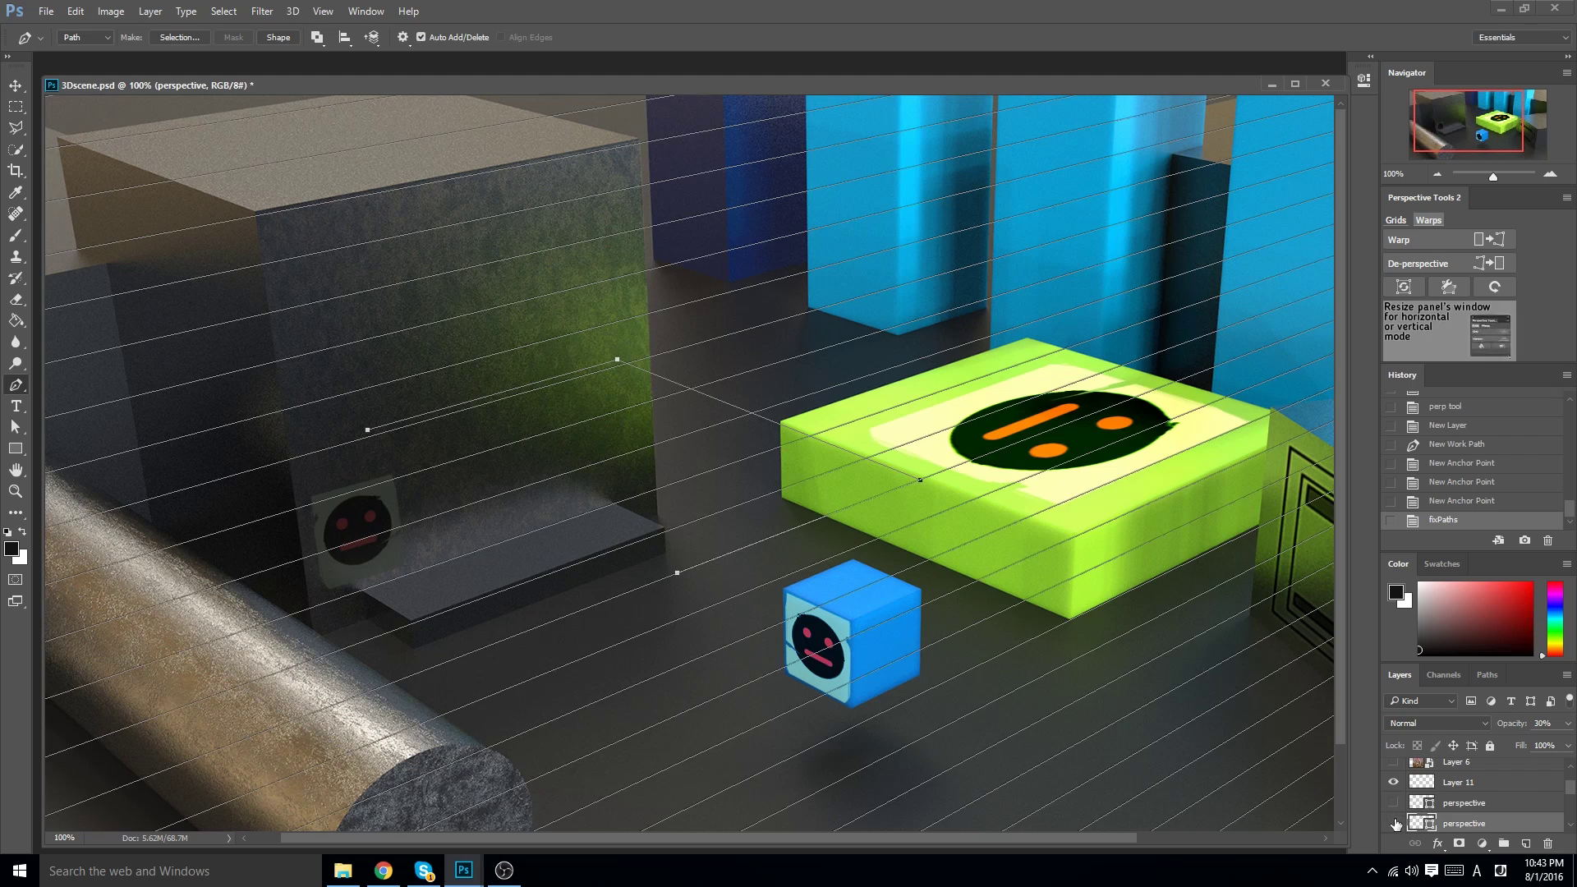
scroll(1494, 792, "down", 3)
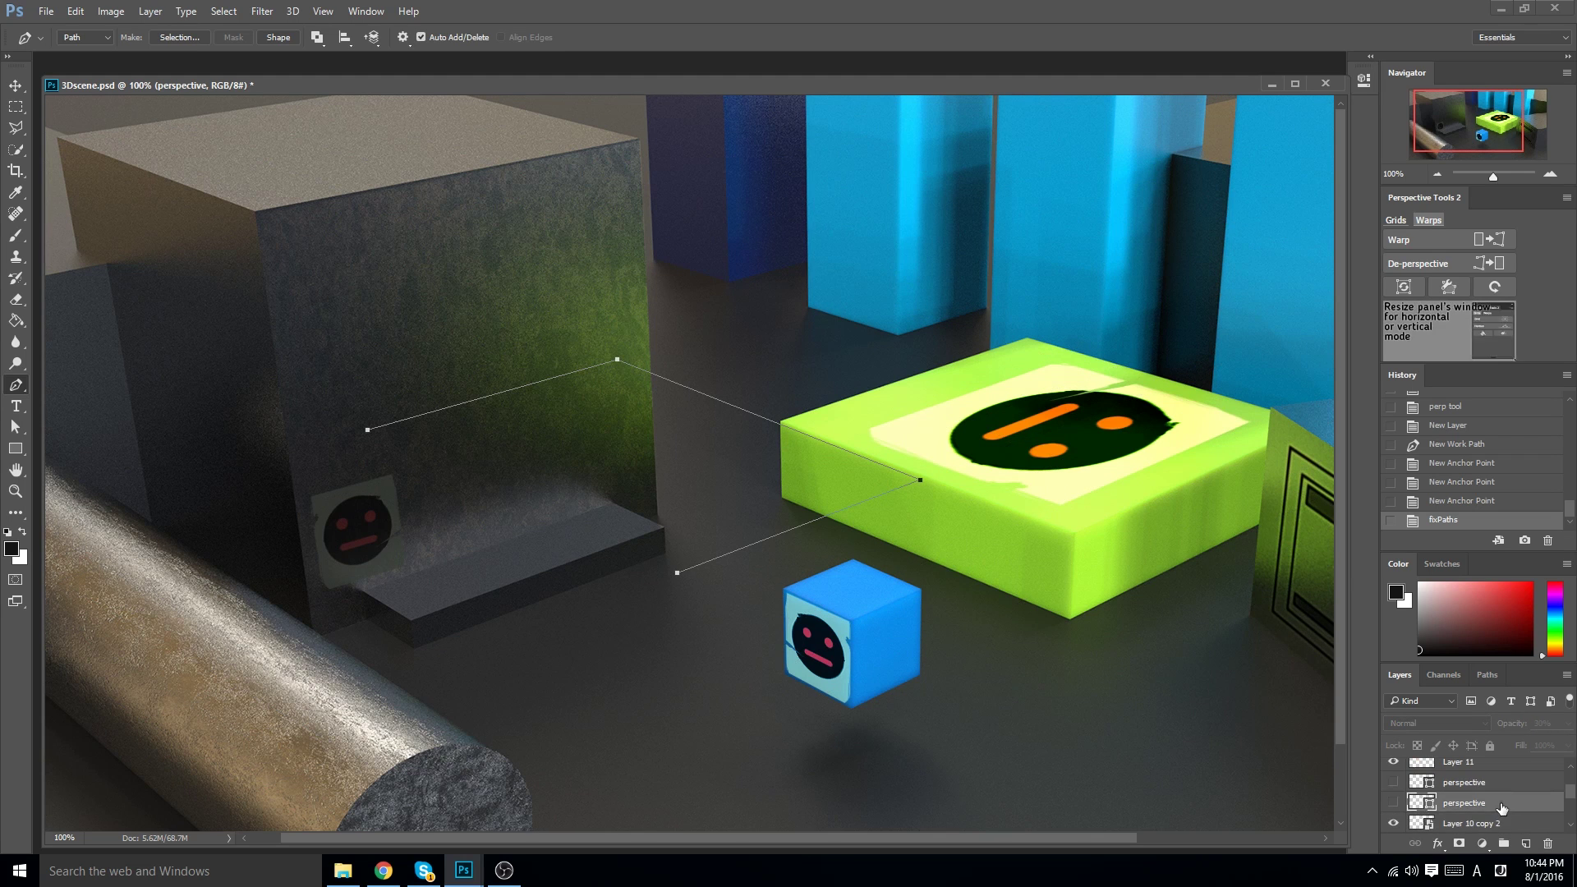
left_click(1465, 787)
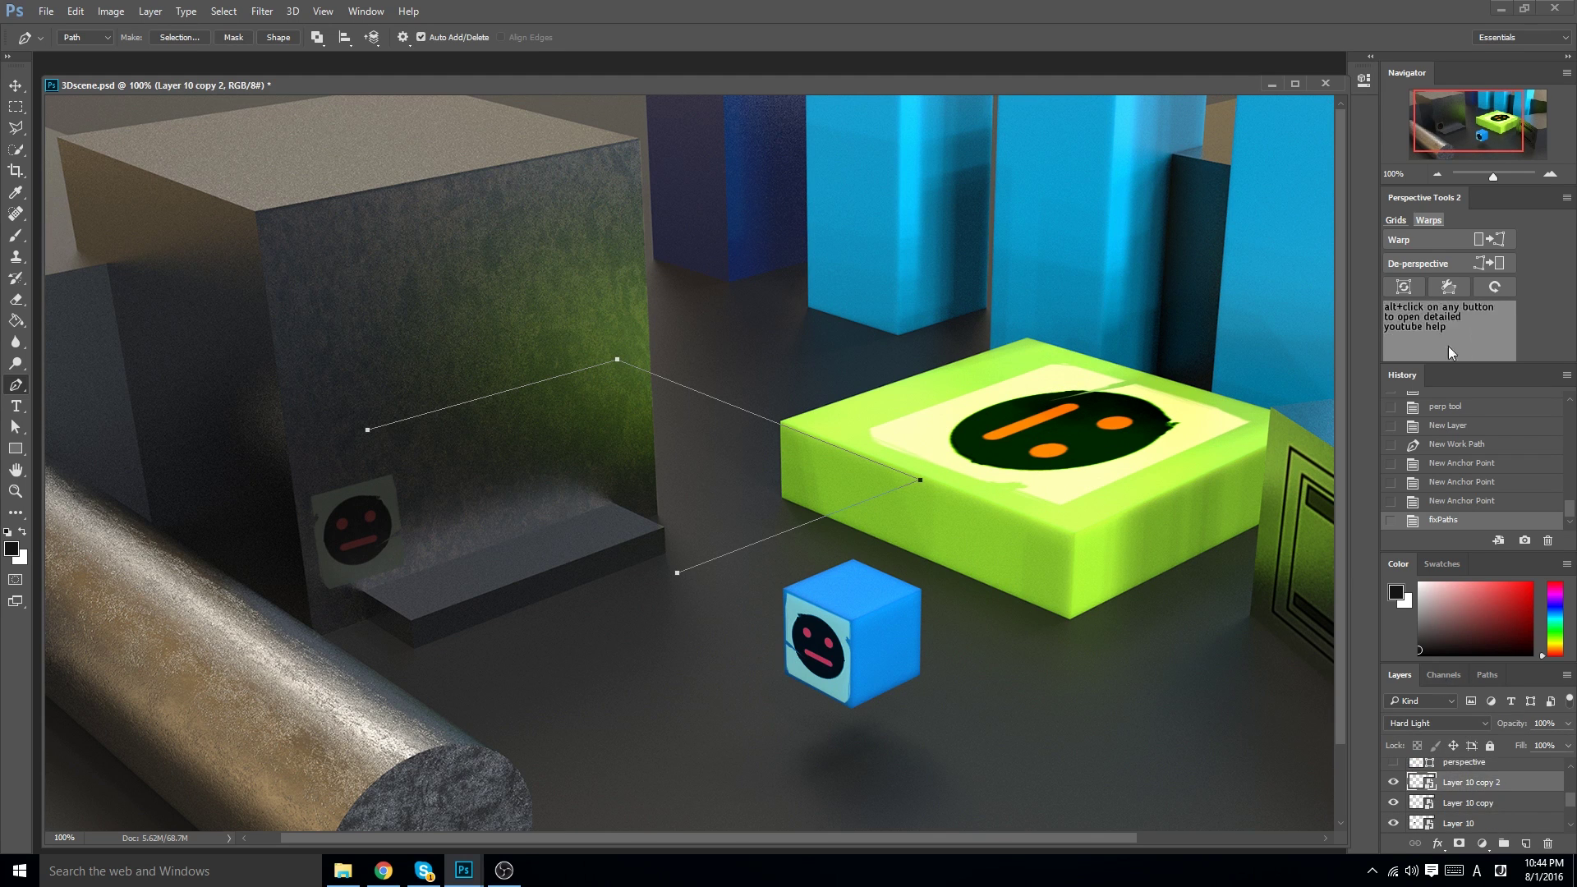
left_click(1407, 243)
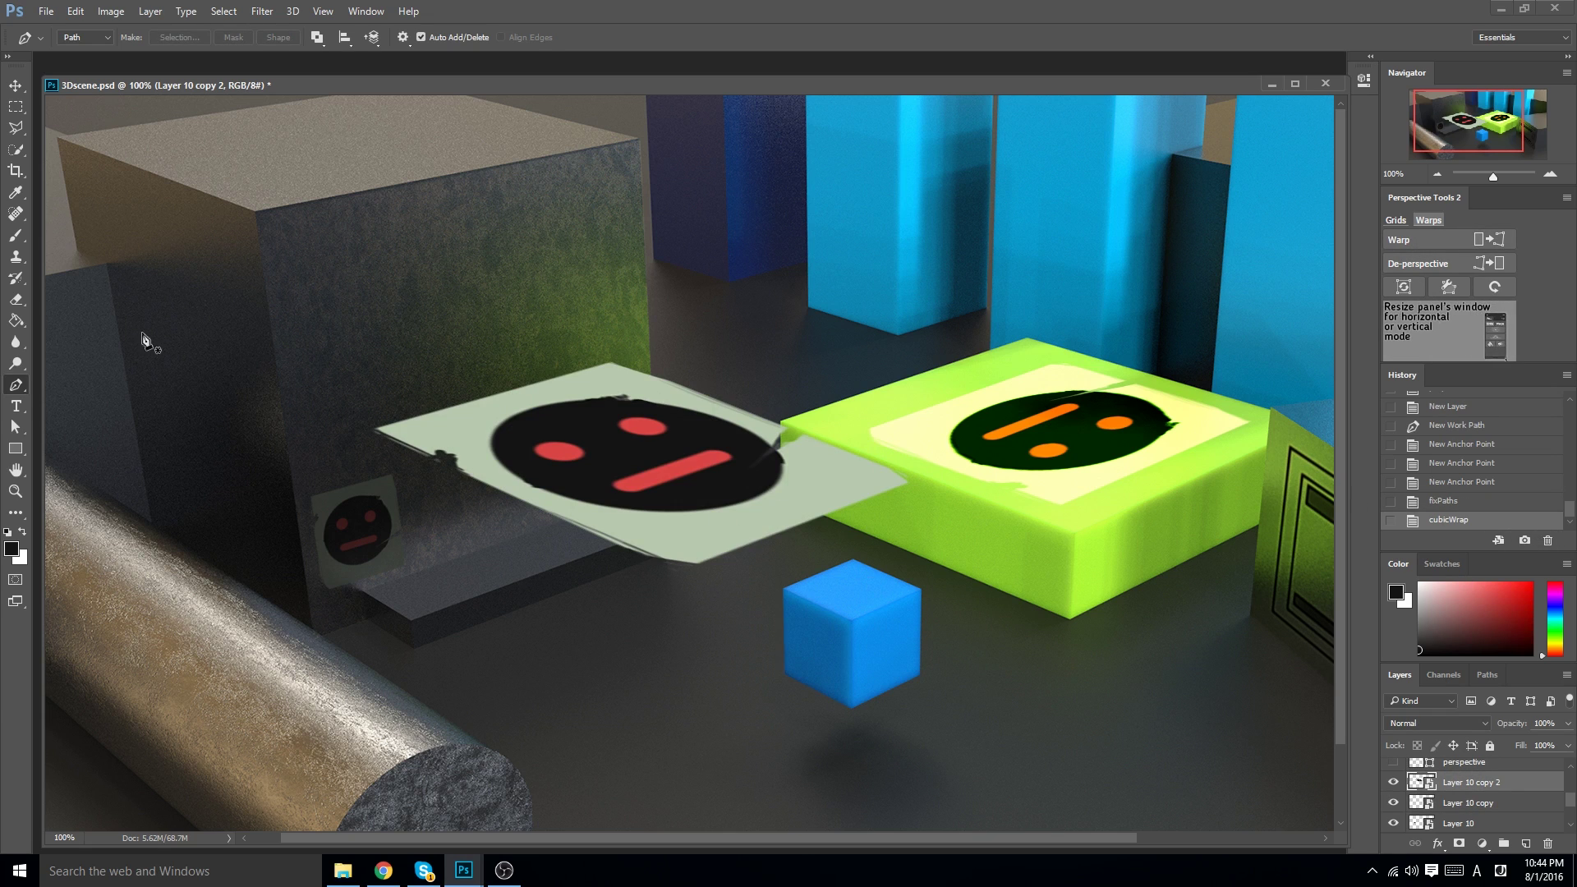
- Draw a curved path along the lower-left cylinder and wrap Layer 10 copy 2's sticker along it
right_click(23, 389)
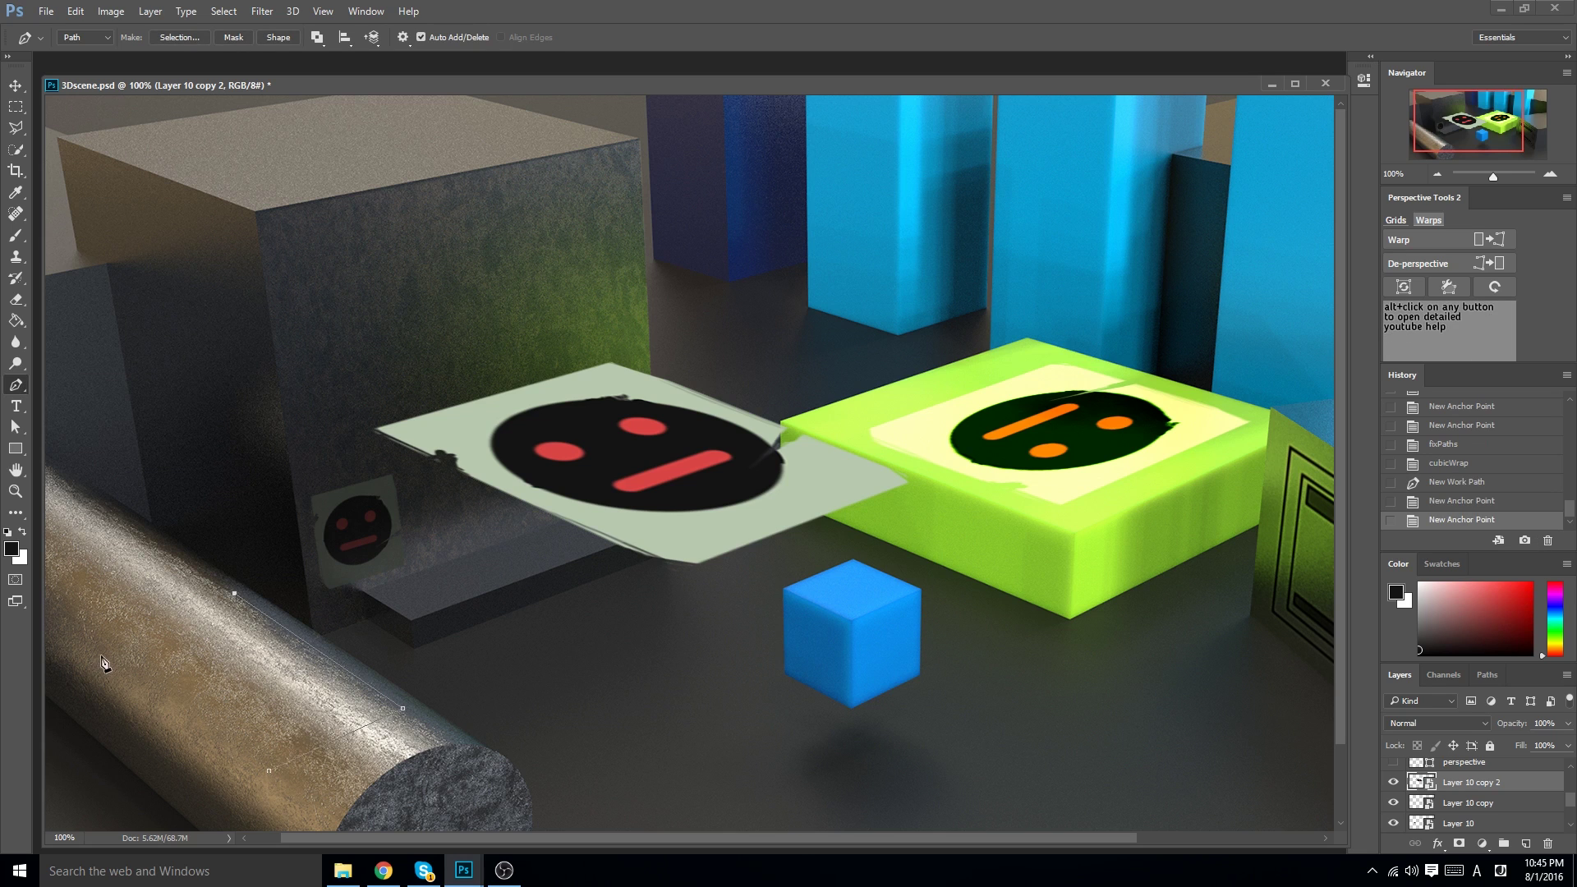
left_click_drag(106, 656, 72, 731)
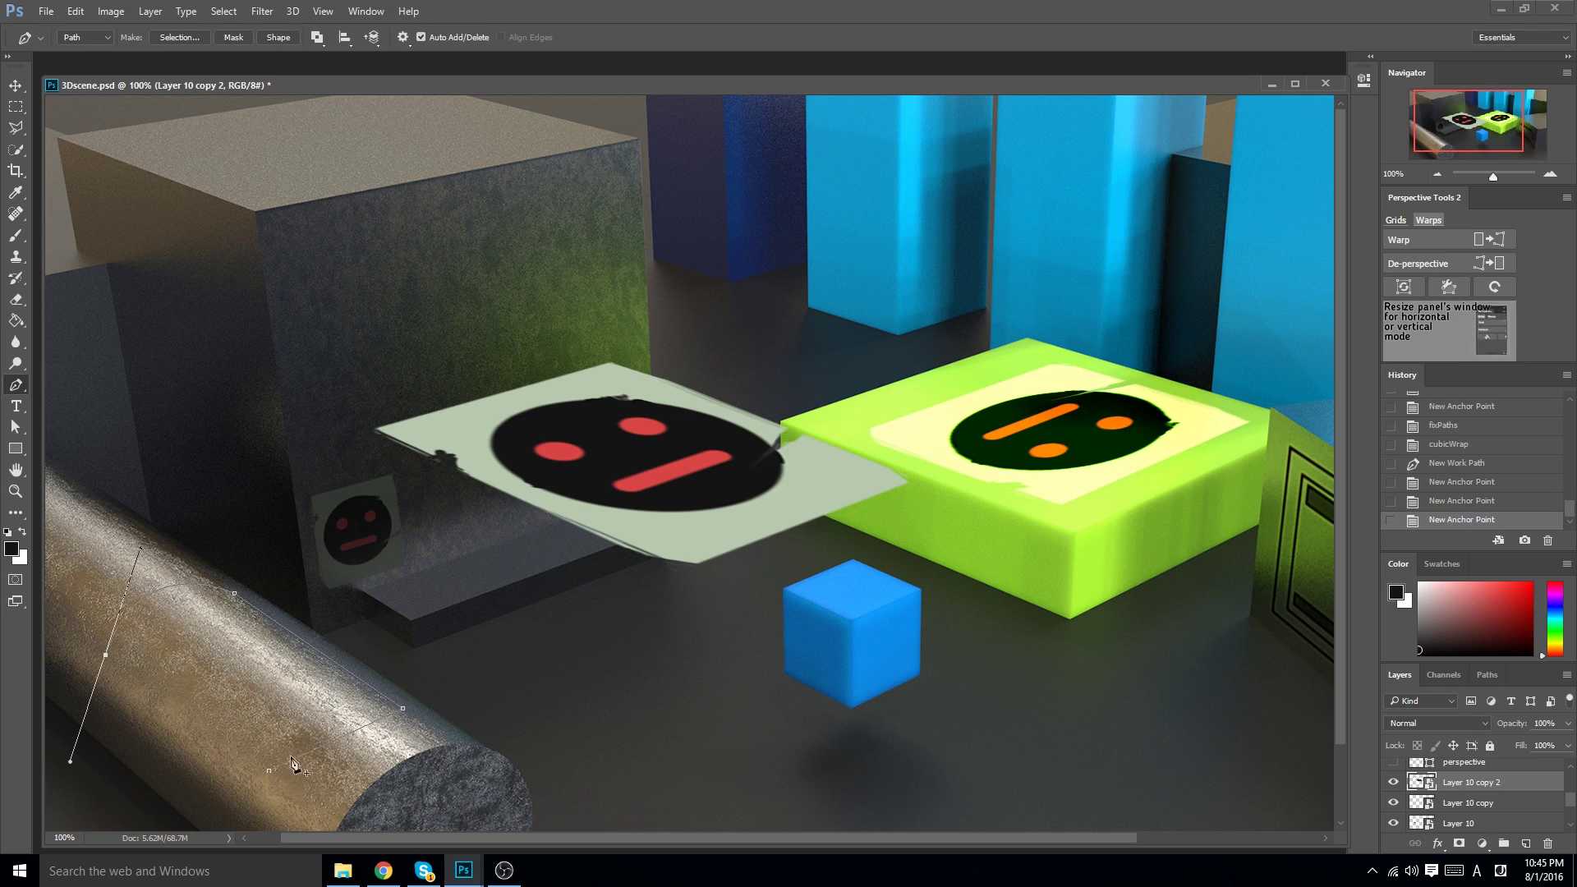
left_click_drag(403, 708, 417, 708)
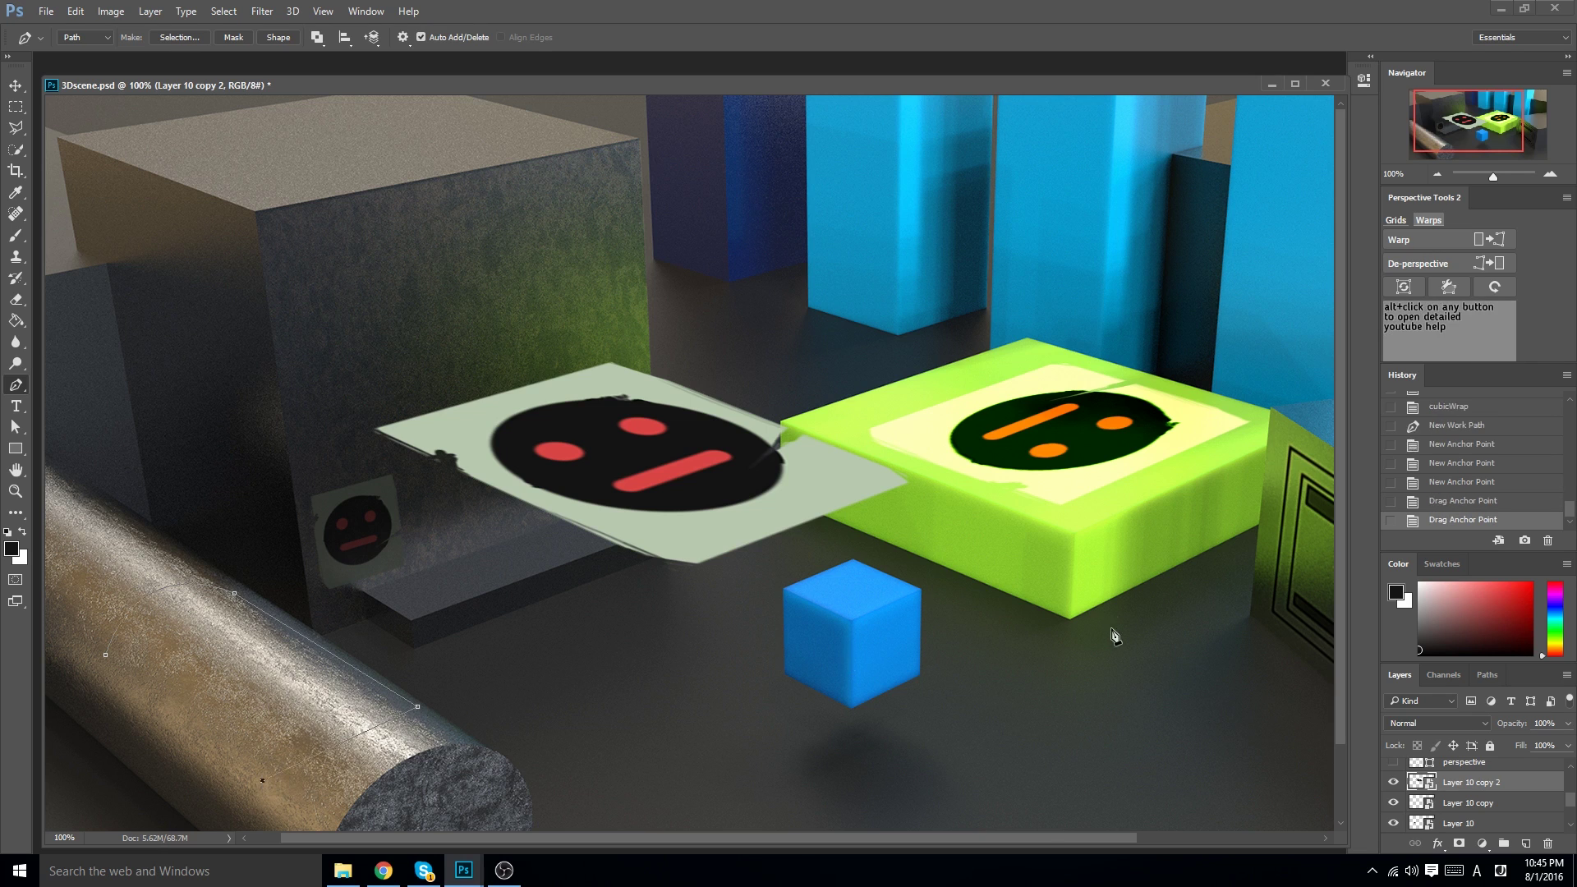
left_click(1445, 239)
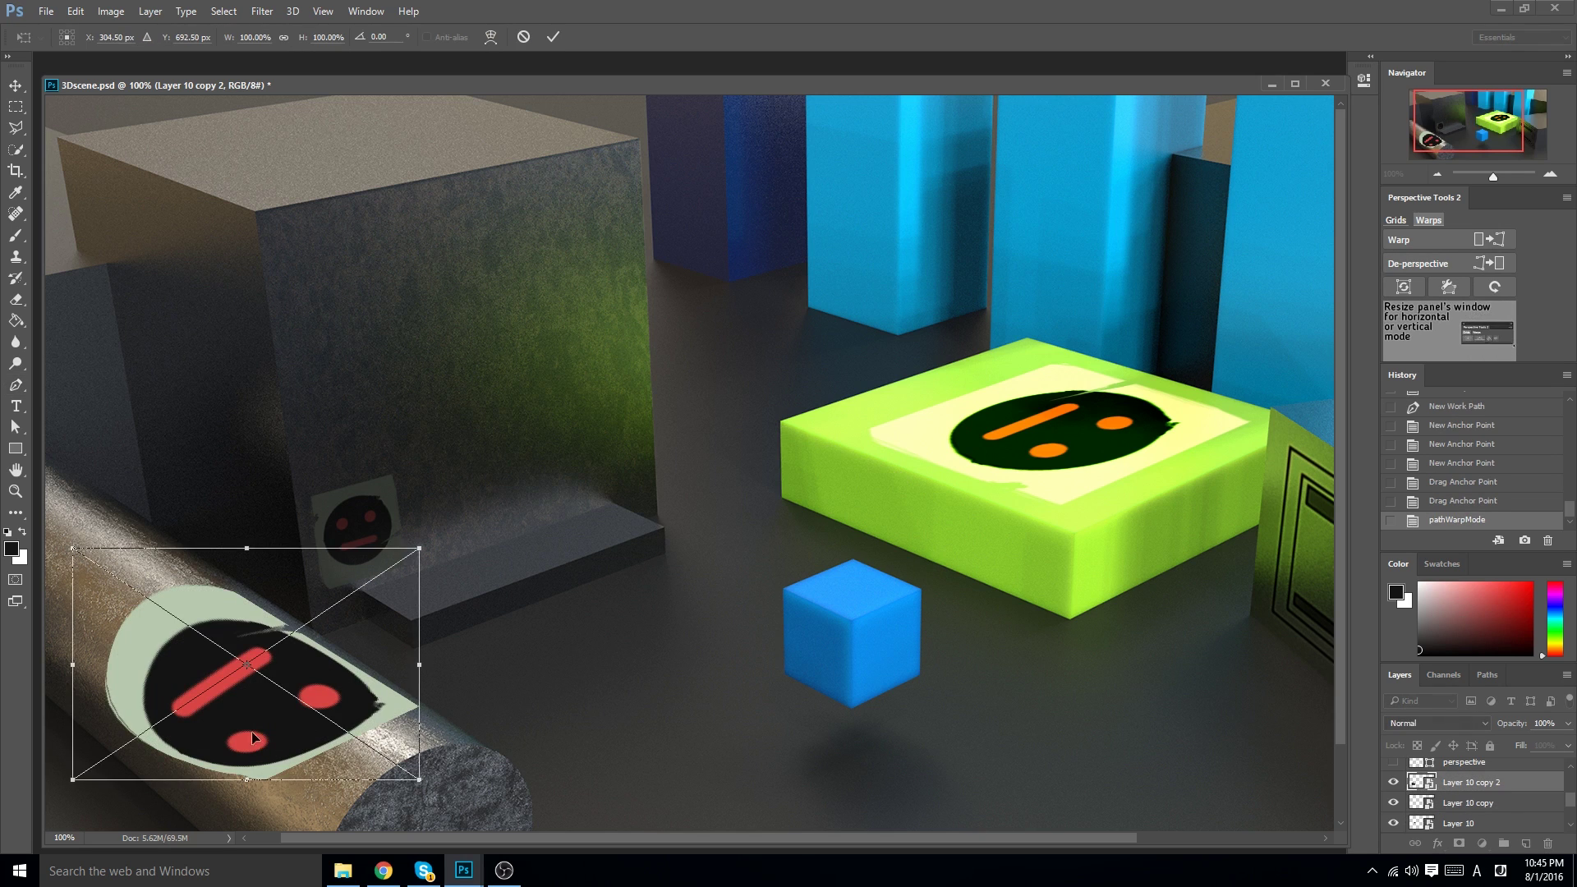
- Bend the sticker's warp mesh to follow the cylinder's curve and commit the warp
left_click_drag(277, 679, 238, 702)
left_click_drag(73, 761, 204, 739)
left_click_drag(143, 545, 177, 618)
left_click_drag(337, 754, 319, 712)
left_click_drag(199, 693, 279, 698)
left_click_drag(192, 737, 362, 670)
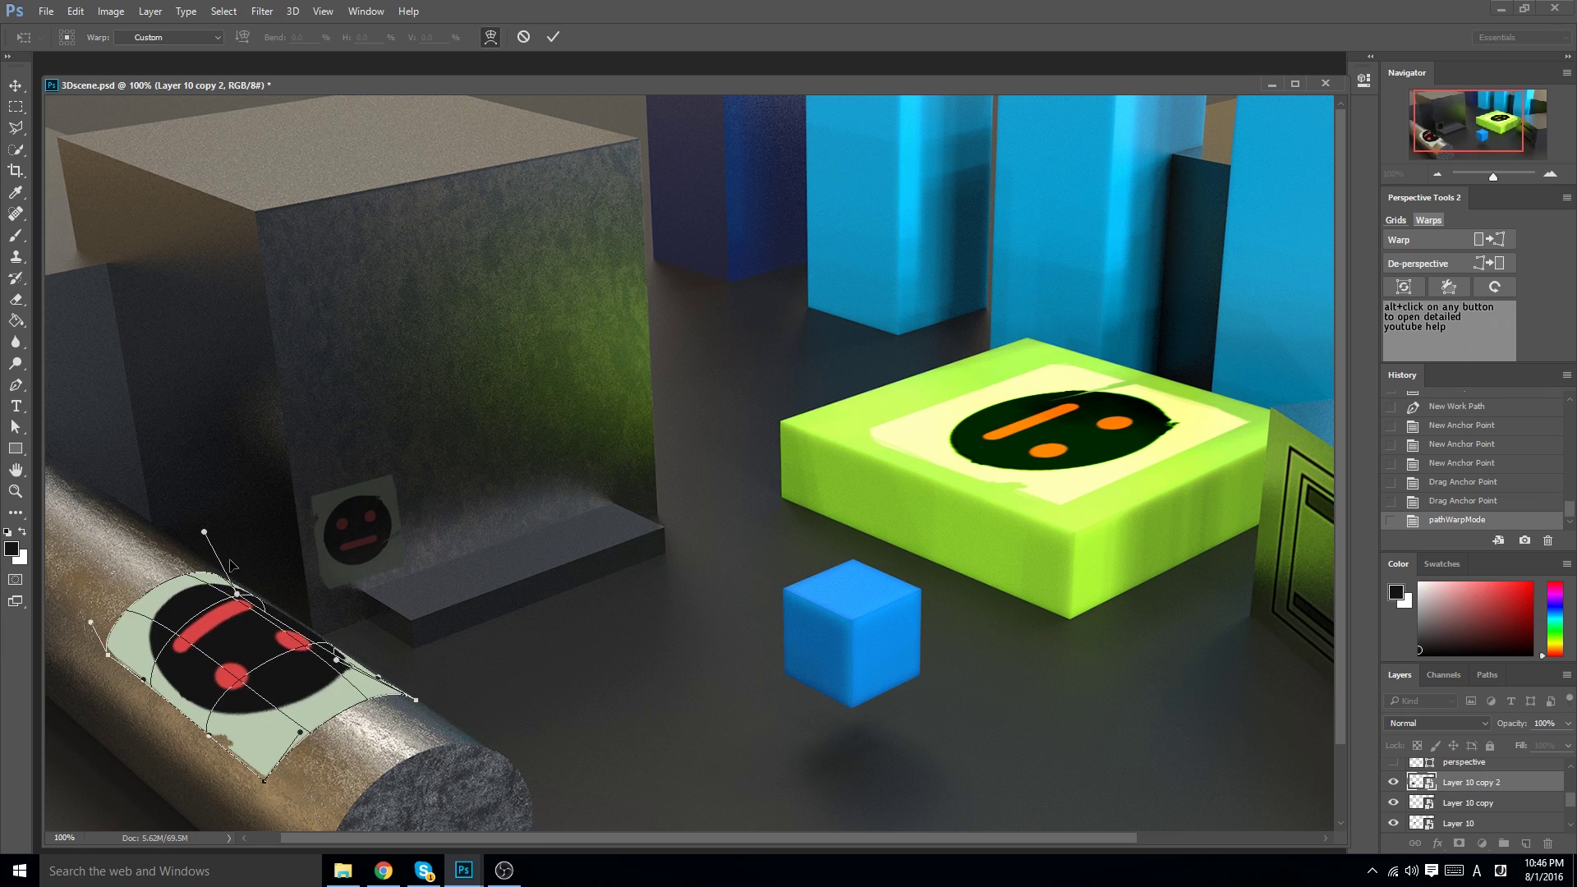
key("Return")
- Set the cylinder sticker's blend mode to Overlay
left_click(1452, 723)
left_click(1448, 498)
key("Down")
key("Down")
key("Down")
key("Down")
key("Down")
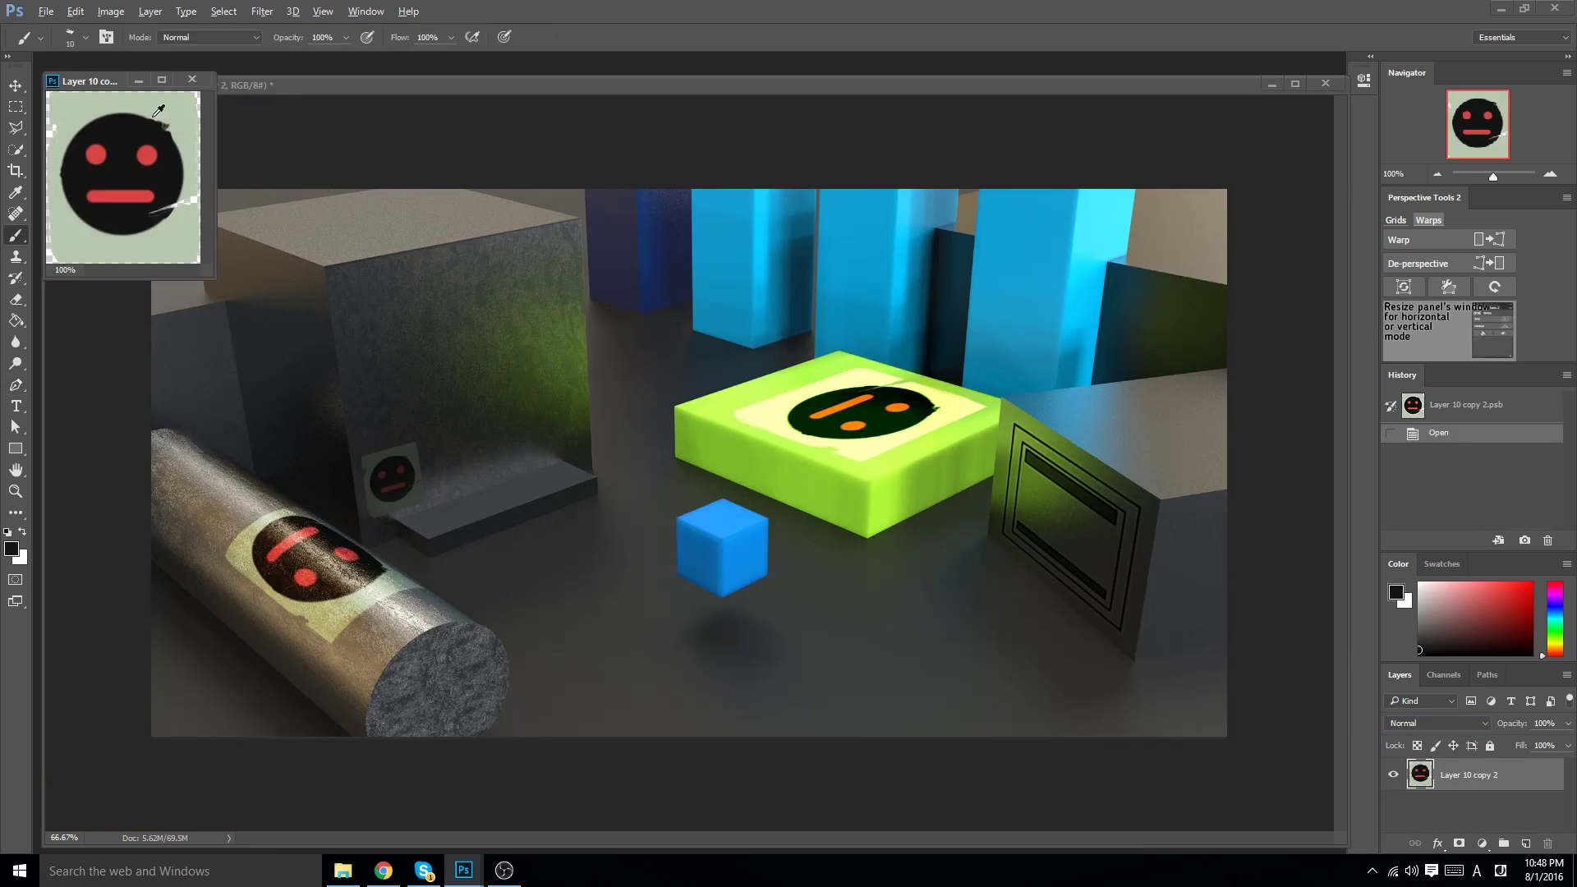
- Paint a pale green arrow onto the sticker's contents, then save and close them
left_click(158, 109, "alt")
left_click_drag(169, 126, 121, 147)
left_click_drag(121, 148, 153, 158)
key("e")
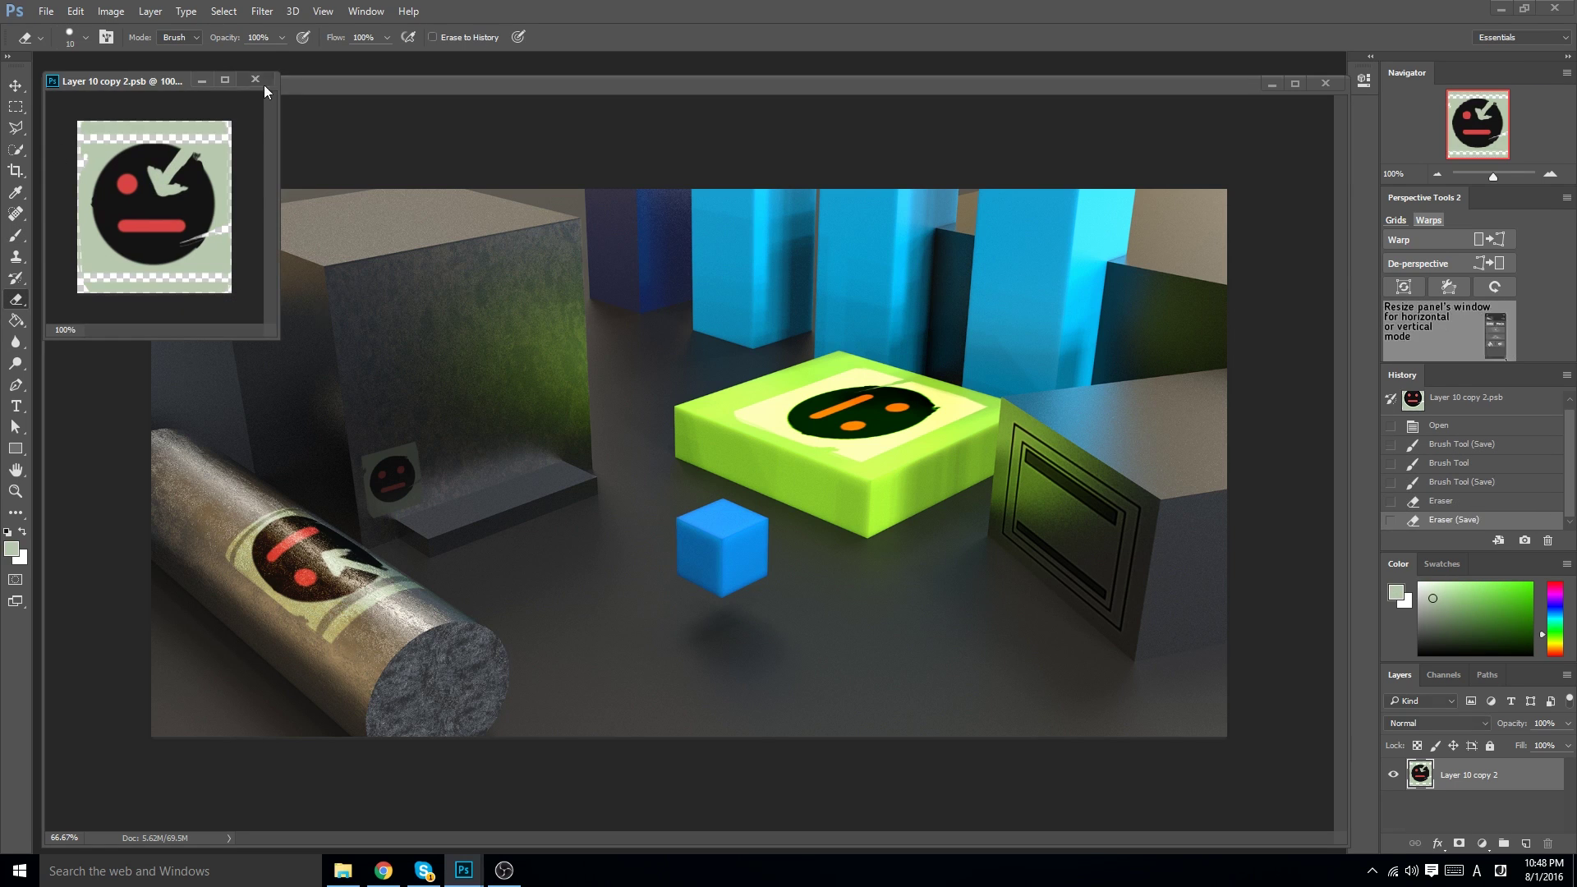
key("ctrl+w")
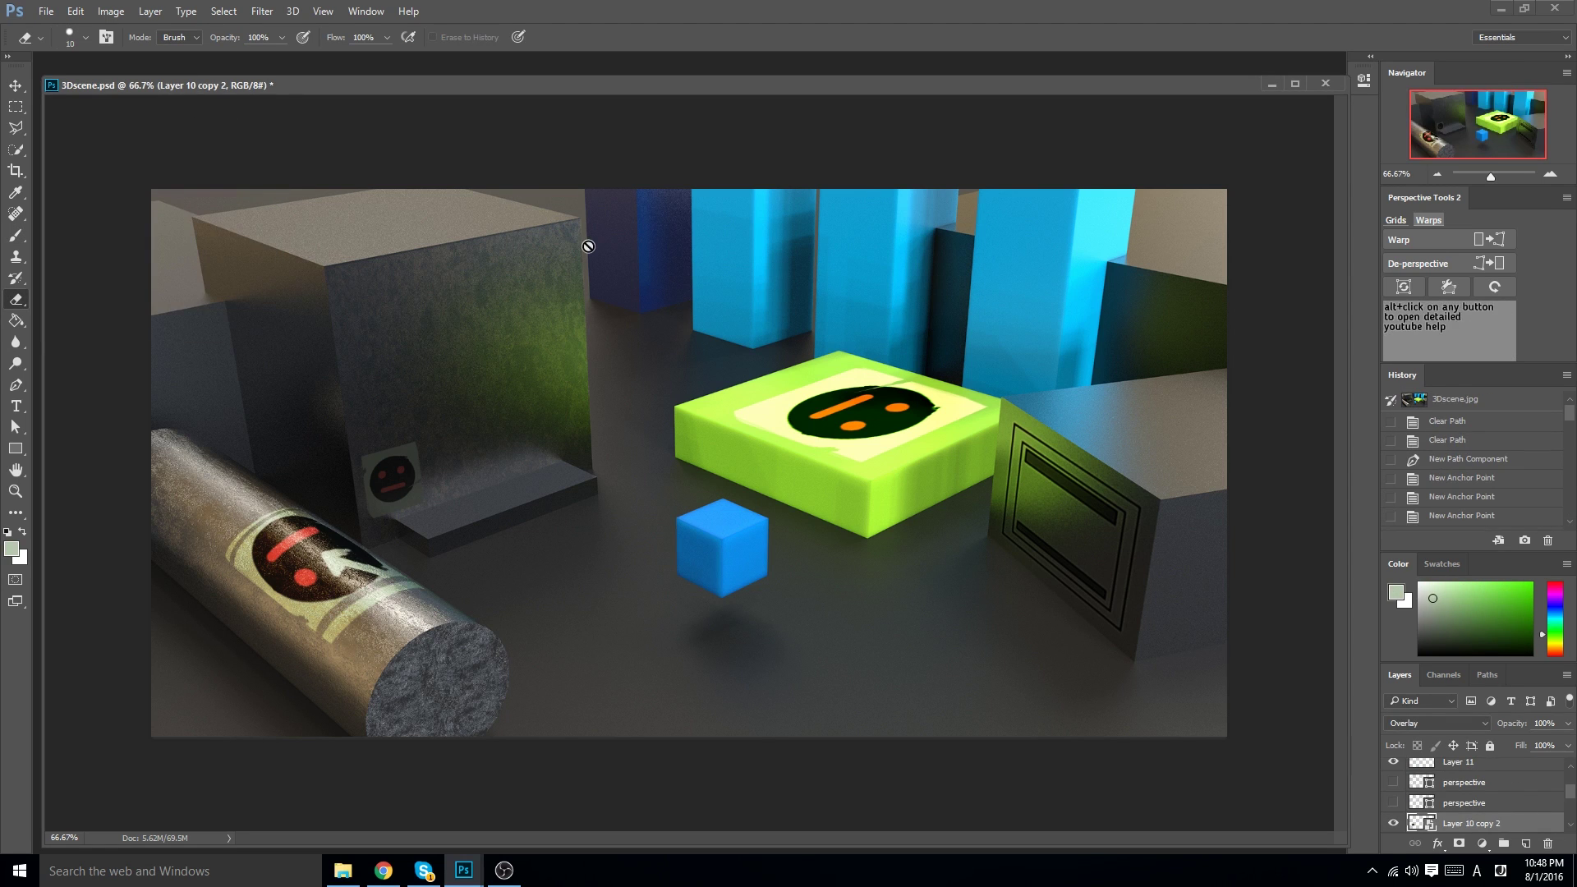